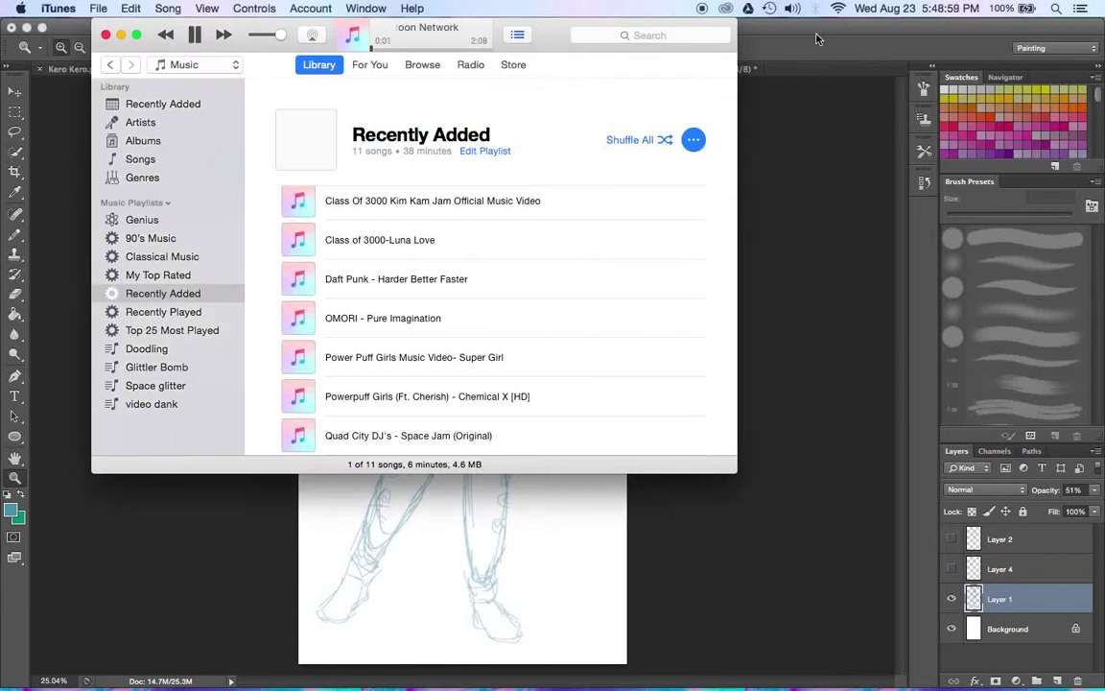
# Delete hidden Layer 4, add a new ink layer, pick dark purple, and zoom onto the head.
pyautogui.click(816, 38)
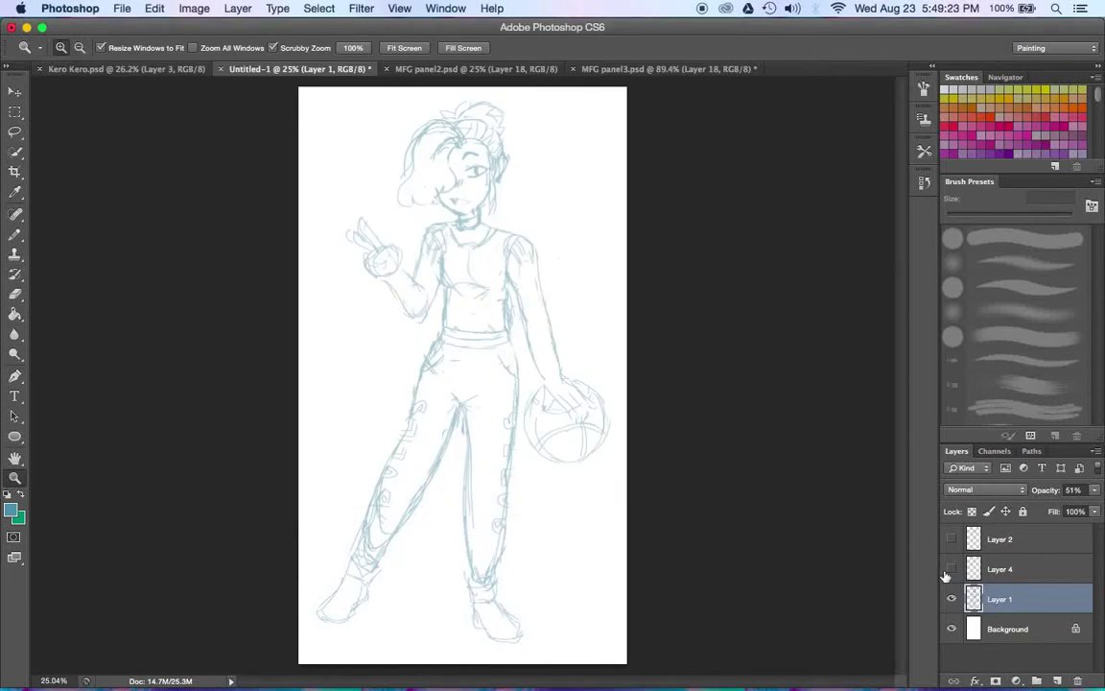
pyautogui.moveTo(1000, 569); pyautogui.dragTo(970, 591)
pyautogui.hotkey('ctrl', 'shift', 'alt', 'n')
pyautogui.click(10, 510)
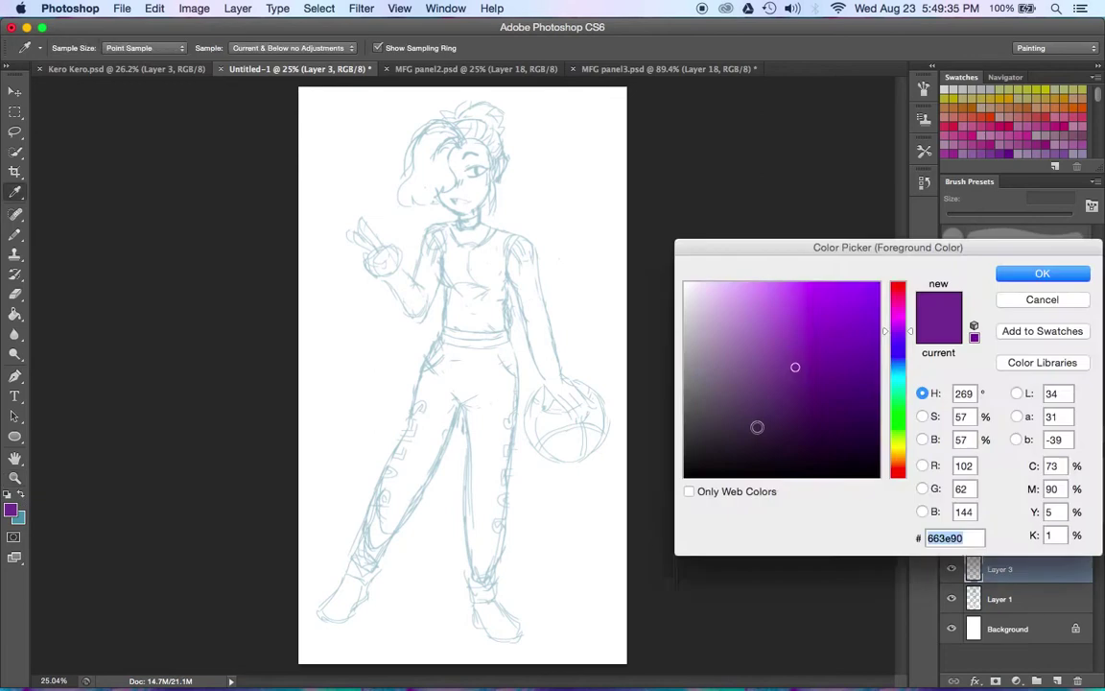
pyautogui.press('Return')
pyautogui.moveTo(59, 410); pyautogui.dragTo(900, 284)
# Pencil-ink the hair's hooked tip, outer curve, curled bottom edge and right side.
pyautogui.press('b')
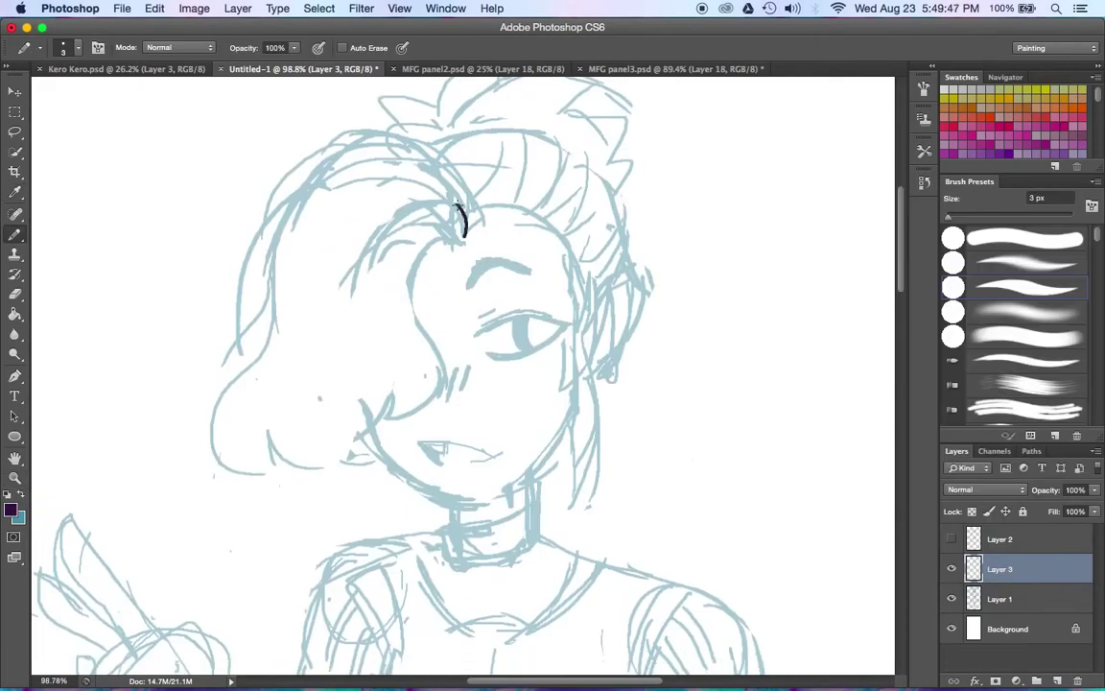
pyautogui.moveTo(469, 209)
pyautogui.mouseDown()
pyautogui.moveTo(413, 264)
pyautogui.moveTo(436, 403)
pyautogui.moveTo(365, 446)
pyautogui.mouseUp()
pyautogui.moveTo(468, 225)
pyautogui.mouseDown()
pyautogui.moveTo(419, 160)
pyautogui.moveTo(208, 403)
pyautogui.moveTo(364, 446)
pyautogui.mouseUp()
pyautogui.moveTo(428, 182); pyautogui.dragTo(291, 117)
pyautogui.hotkey('ctrl', 'z')
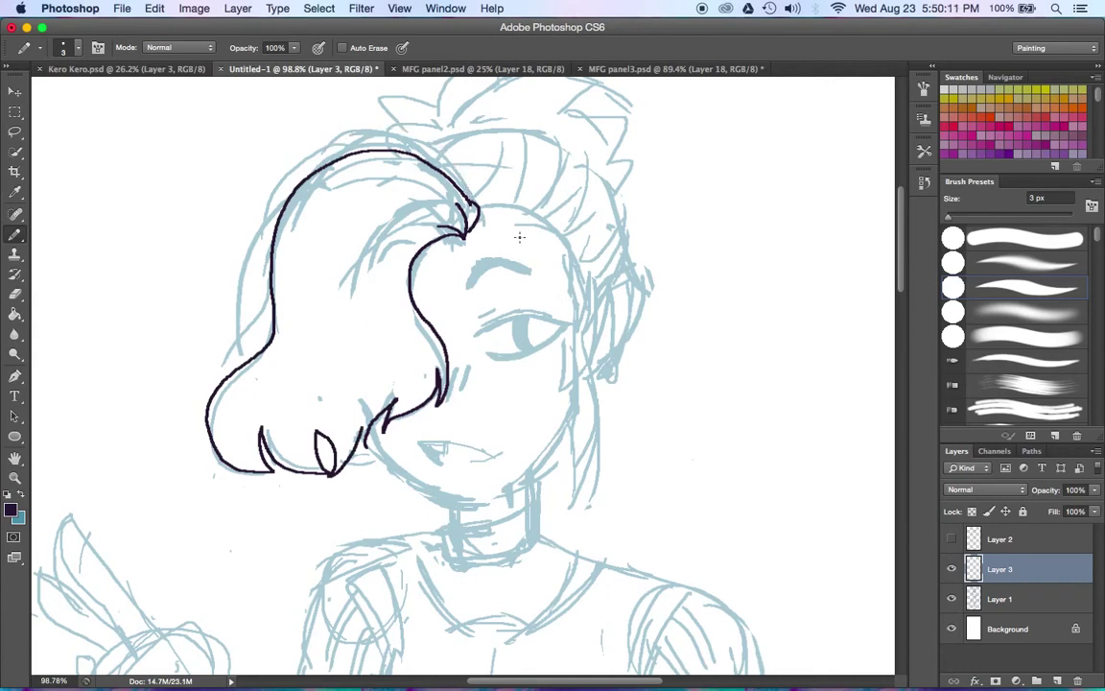
pyautogui.moveTo(480, 211)
pyautogui.mouseDown()
pyautogui.moveTo(578, 293)
pyautogui.moveTo(396, 153)
pyautogui.moveTo(617, 302)
pyautogui.mouseUp()
# Redraw the top arc of the hair and add strand lines across the top.
pyautogui.scroll(2, 860, 260)
pyautogui.hotkey('ctrl', 'z')
pyautogui.moveTo(526, 171); pyautogui.dragTo(518, 230)
pyautogui.moveTo(561, 201); pyautogui.dragTo(534, 240)
pyautogui.moveTo(581, 211)
pyautogui.mouseDown()
pyautogui.moveTo(544, 245)
pyautogui.moveTo(573, 278)
pyautogui.mouseUp()
pyautogui.moveTo(501, 171)
pyautogui.mouseDown()
pyautogui.moveTo(495, 230)
pyautogui.moveTo(470, 222)
pyautogui.mouseUp()
pyautogui.moveTo(422, 153); pyautogui.dragTo(341, 173)
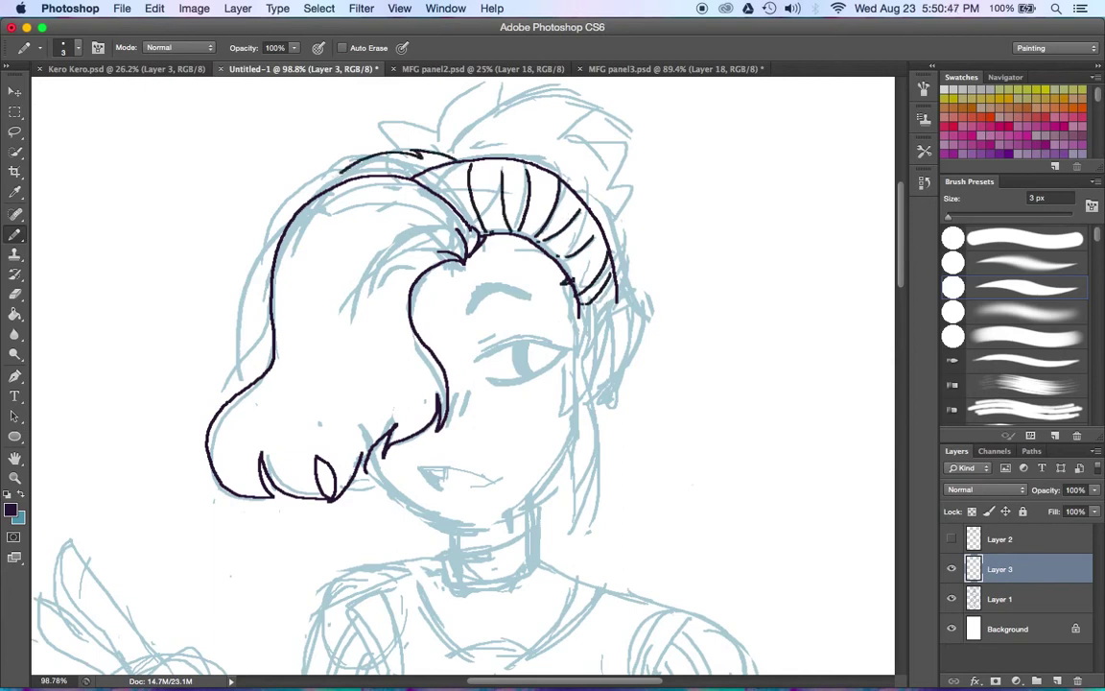
pyautogui.hotkey('ctrl', 'alt', 'z')
pyautogui.hotkey('ctrl', 'alt', 'z')
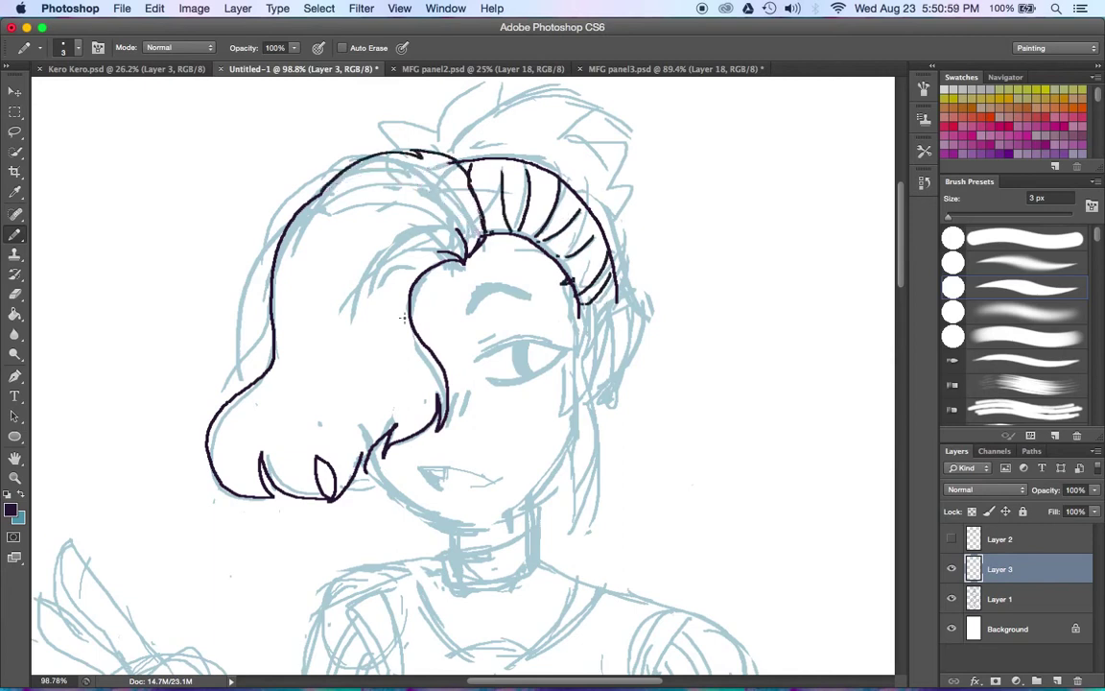
# Ink the remaining top hair strands and begin the jaw line.
pyautogui.scroll(-2, 901, 247)
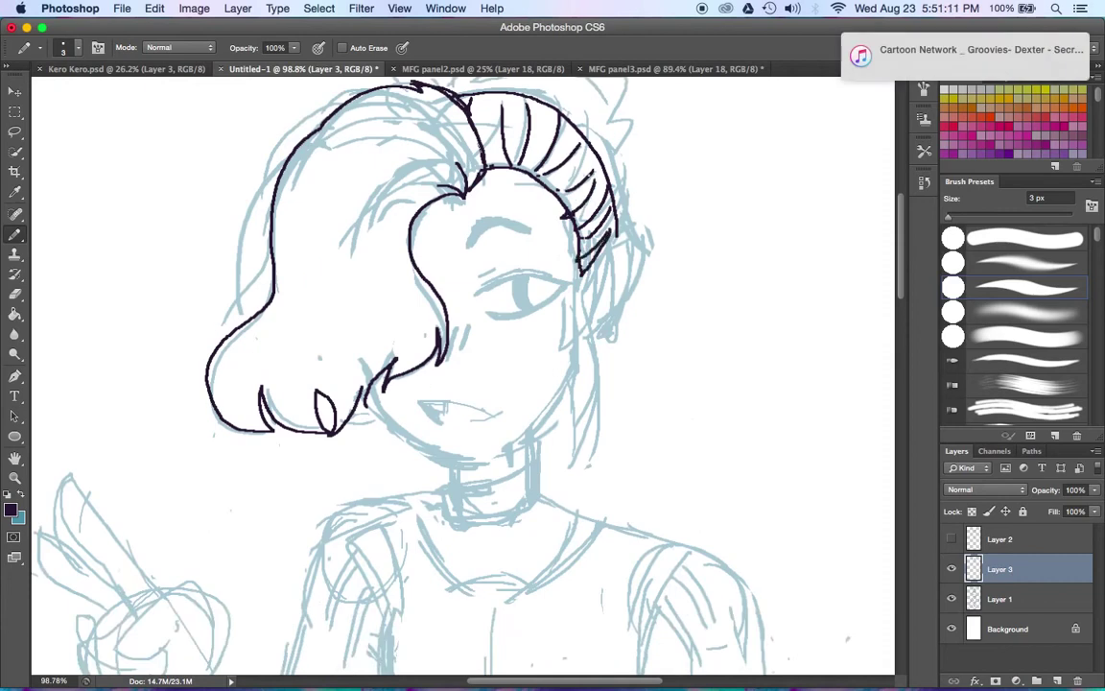
pyautogui.scroll(4, 901, 247)
pyautogui.scroll(-1, 902, 246)
pyautogui.moveTo(420, 151)
pyautogui.mouseDown()
pyautogui.moveTo(562, 165)
pyautogui.moveTo(553, 230)
pyautogui.mouseUp()
pyautogui.scroll(-10, 575, 211)
pyautogui.moveTo(614, 183)
pyautogui.mouseDown()
pyautogui.moveTo(625, 216)
pyautogui.moveTo(579, 280)
pyautogui.mouseUp()
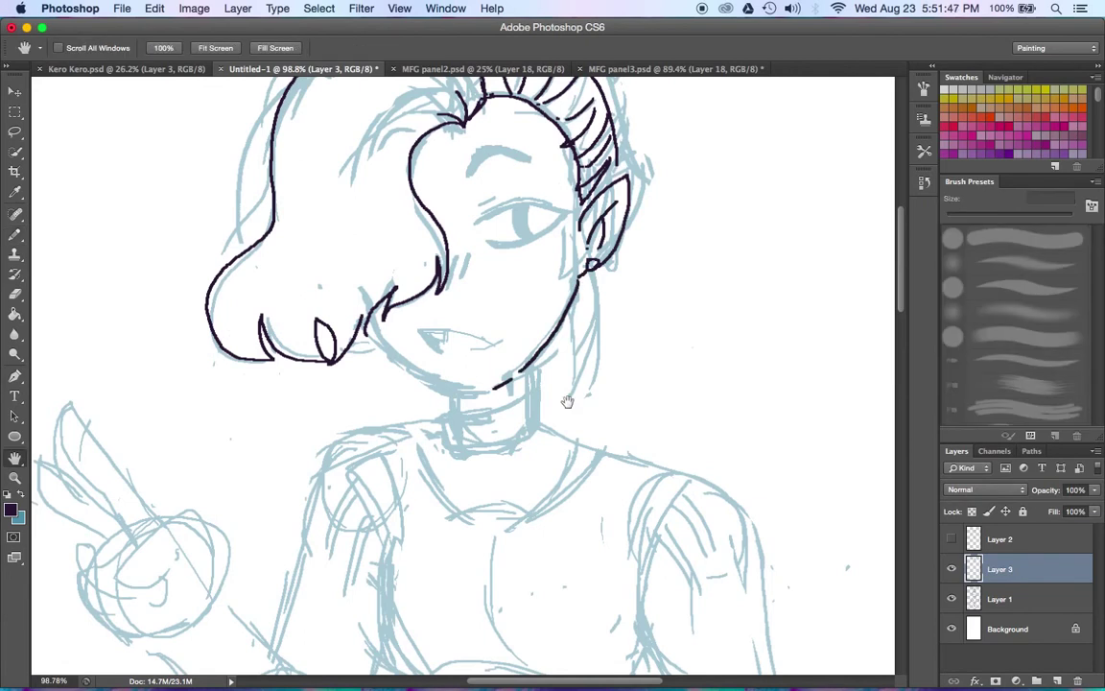
# Ink the long cheek curve down to the chin and close the chin line's gaps.
pyautogui.press('r')
pyautogui.moveTo(592, 394); pyautogui.dragTo(581, 407)
pyautogui.press('z')
pyautogui.click(525, 347)
pyautogui.press('b')
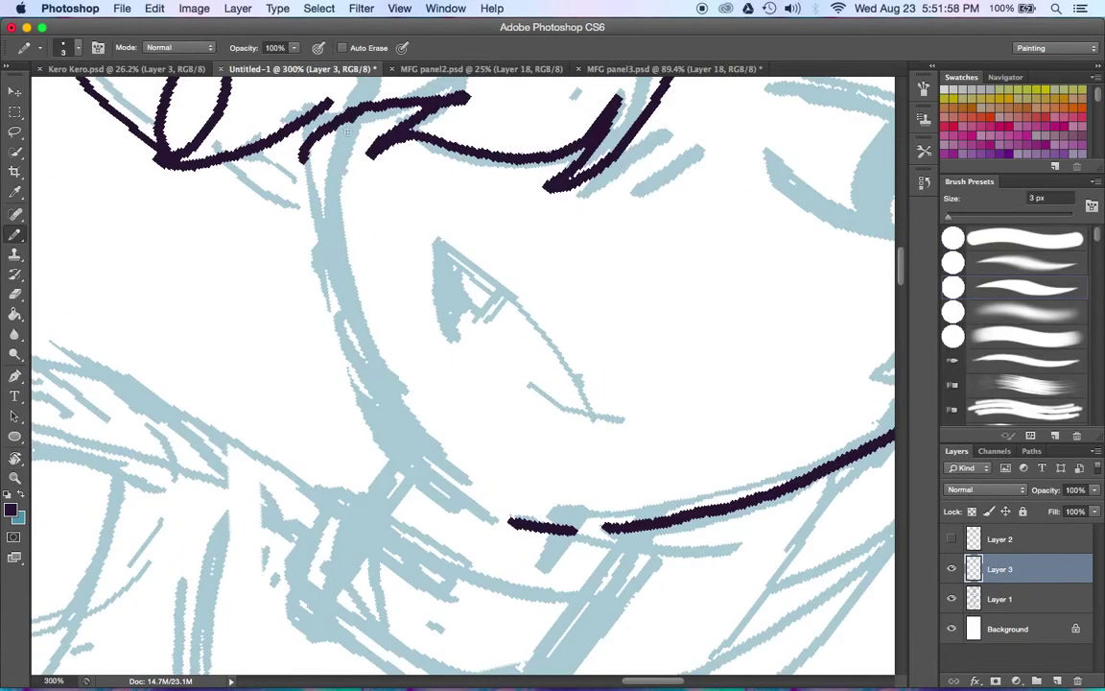
pyautogui.moveTo(316, 107); pyautogui.dragTo(503, 518)
pyautogui.press('r')
pyautogui.moveTo(576, 288); pyautogui.dragTo(488, 203)
pyautogui.press('b')
pyautogui.moveTo(559, 476); pyautogui.dragTo(670, 410)
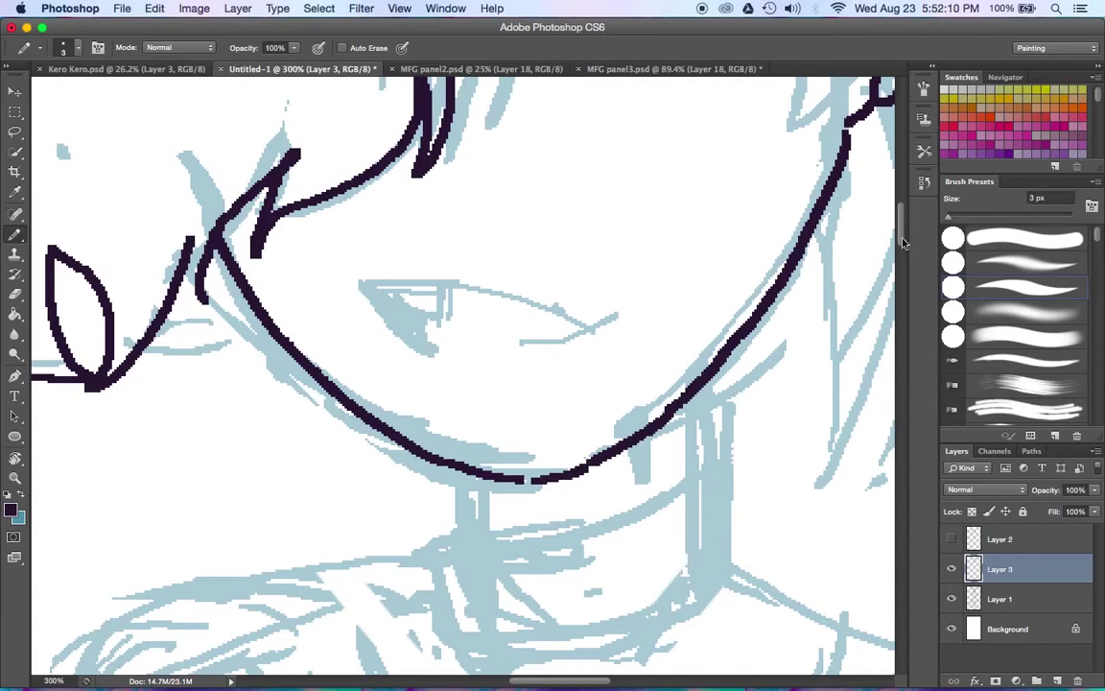
# With a one-pixel-thinner pencil, ink the fanged open mouth and a small inner tooth.
pyautogui.scroll(5, 460, 383)
pyautogui.scroll(-6, 461, 384)
pyautogui.scroll(4, 357, 417)
pyautogui.press('[')
pyautogui.moveTo(358, 417)
pyautogui.mouseDown()
pyautogui.moveTo(592, 422)
pyautogui.moveTo(525, 479)
pyautogui.mouseUp()
pyautogui.moveTo(345, 422); pyautogui.dragTo(453, 492)
pyautogui.moveTo(389, 422)
pyautogui.mouseDown()
pyautogui.moveTo(391, 443)
pyautogui.moveTo(537, 430)
pyautogui.moveTo(429, 480)
pyautogui.mouseUp()
# Ink the upper eyelid, bucket-fill both eyelid bands solid dark, and add lash strokes.
pyautogui.scroll(1, 880, 286)
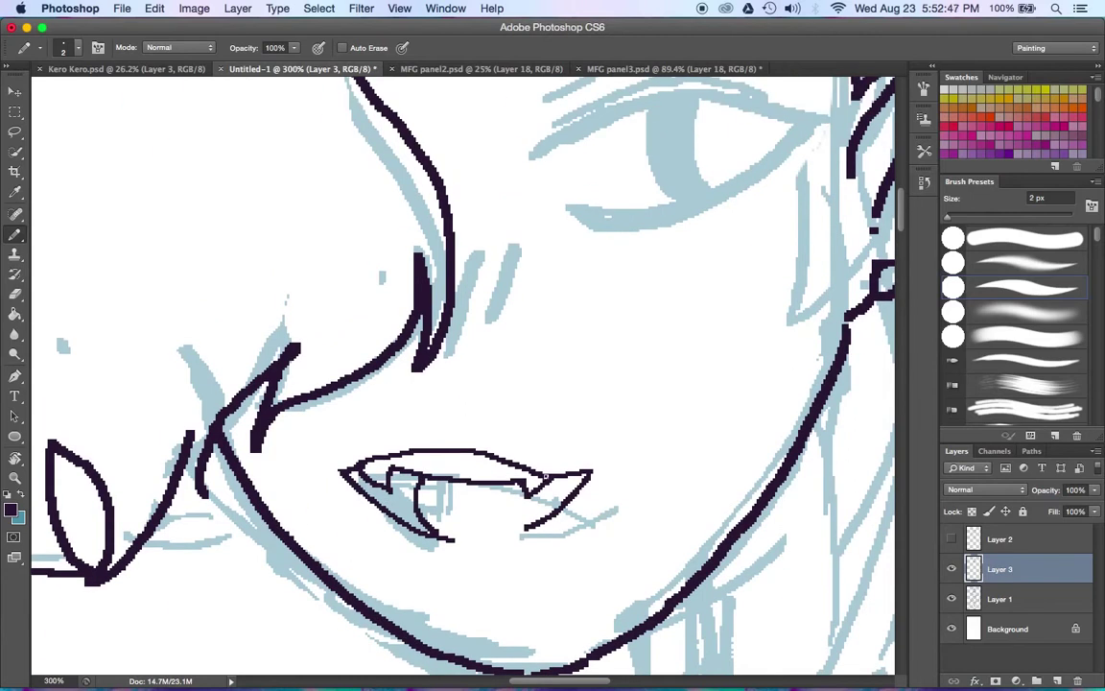
pyautogui.scroll(5, 603, 306)
pyautogui.hscroll(2, 604, 306)
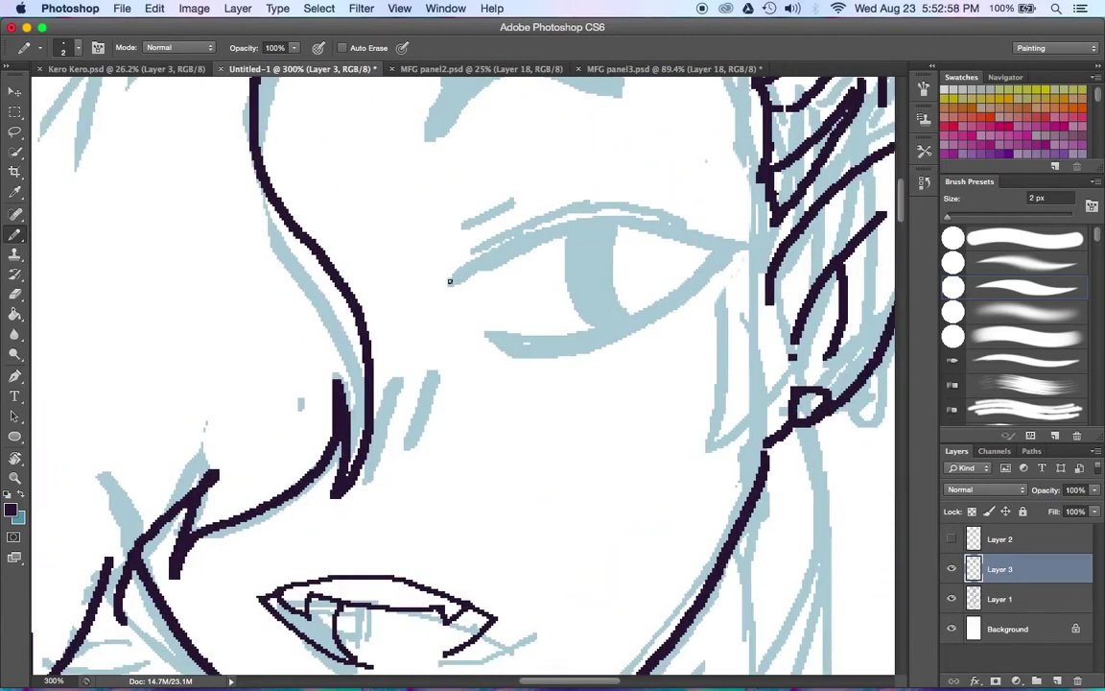
pyautogui.moveTo(447, 284)
pyautogui.mouseDown()
pyautogui.moveTo(746, 243)
pyautogui.moveTo(537, 305)
pyautogui.moveTo(548, 316)
pyautogui.moveTo(661, 261)
pyautogui.mouseUp()
pyautogui.press('g')
pyautogui.click(599, 229)
pyautogui.click(633, 312)
pyautogui.press('b')
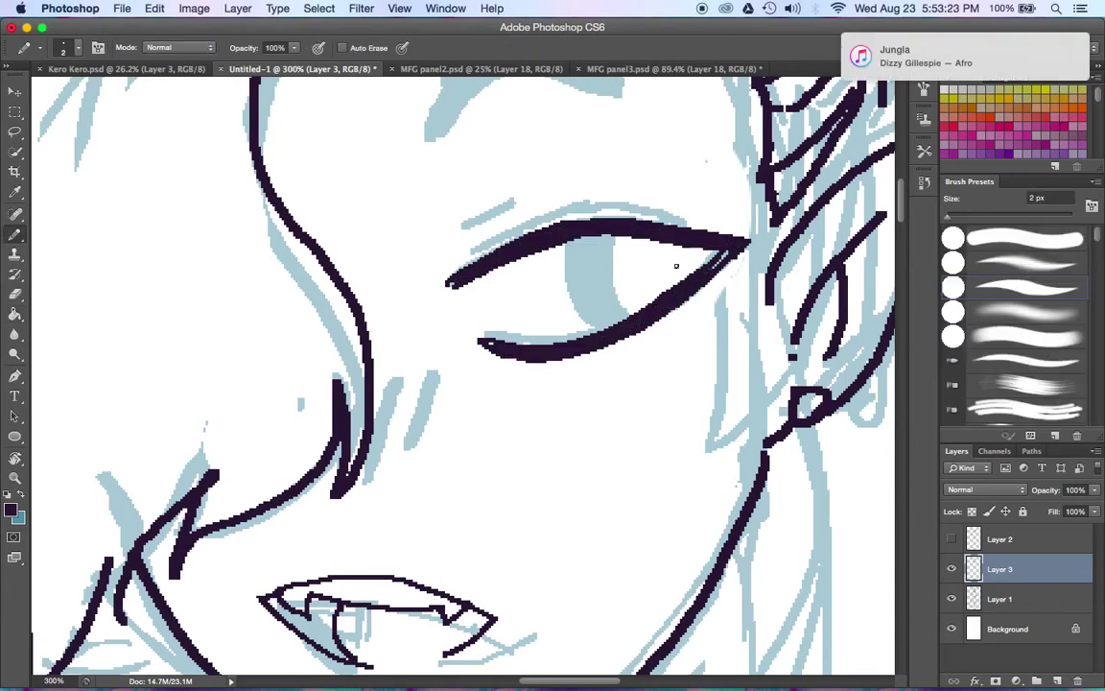
pyautogui.moveTo(462, 262); pyautogui.dragTo(545, 220)
pyautogui.moveTo(566, 210); pyautogui.dragTo(691, 221)
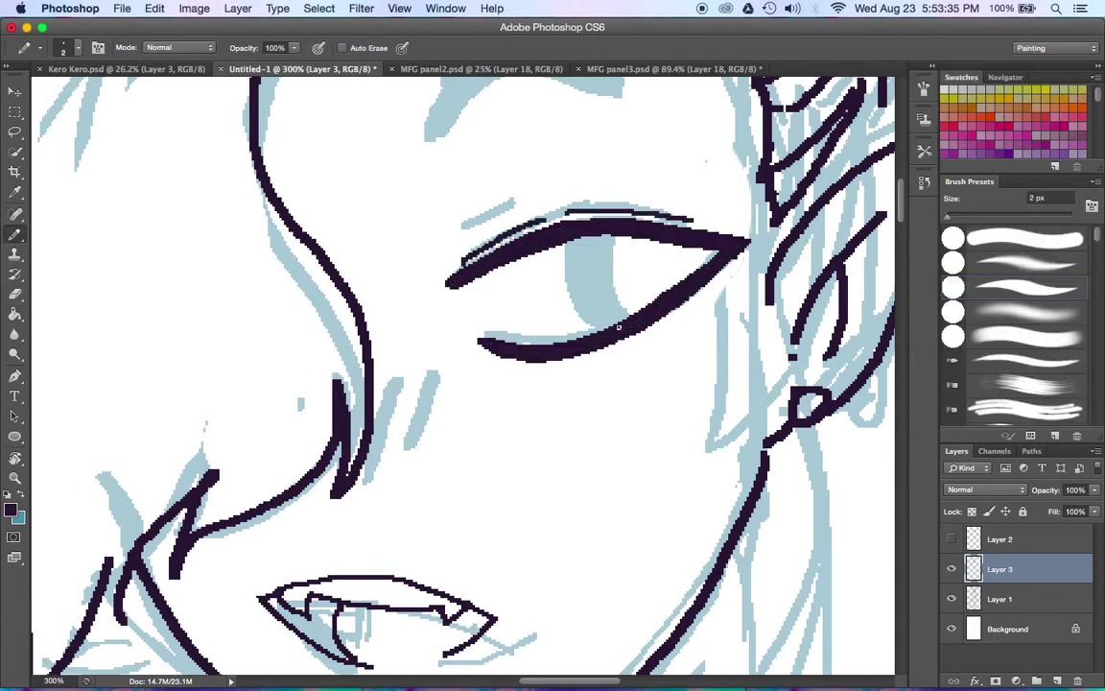
pyautogui.moveTo(458, 228); pyautogui.dragTo(513, 201)
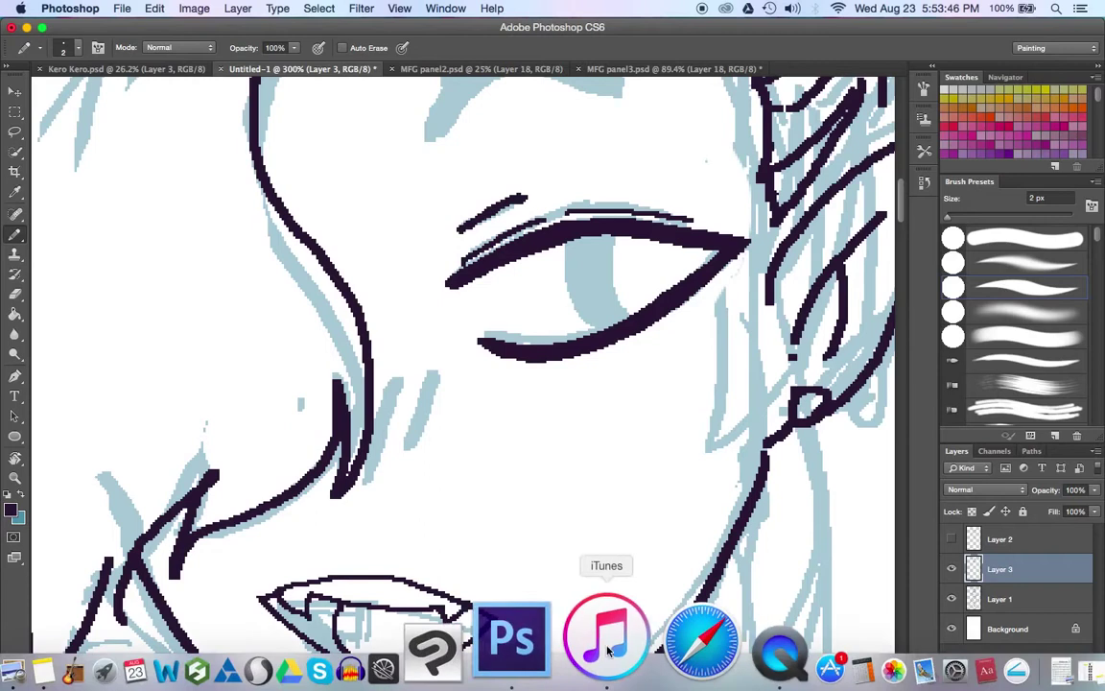
# Play Class of 3000-Luna Love in iTunes.
pyautogui.click(604, 636)
pyautogui.doubleClick(615, 293)
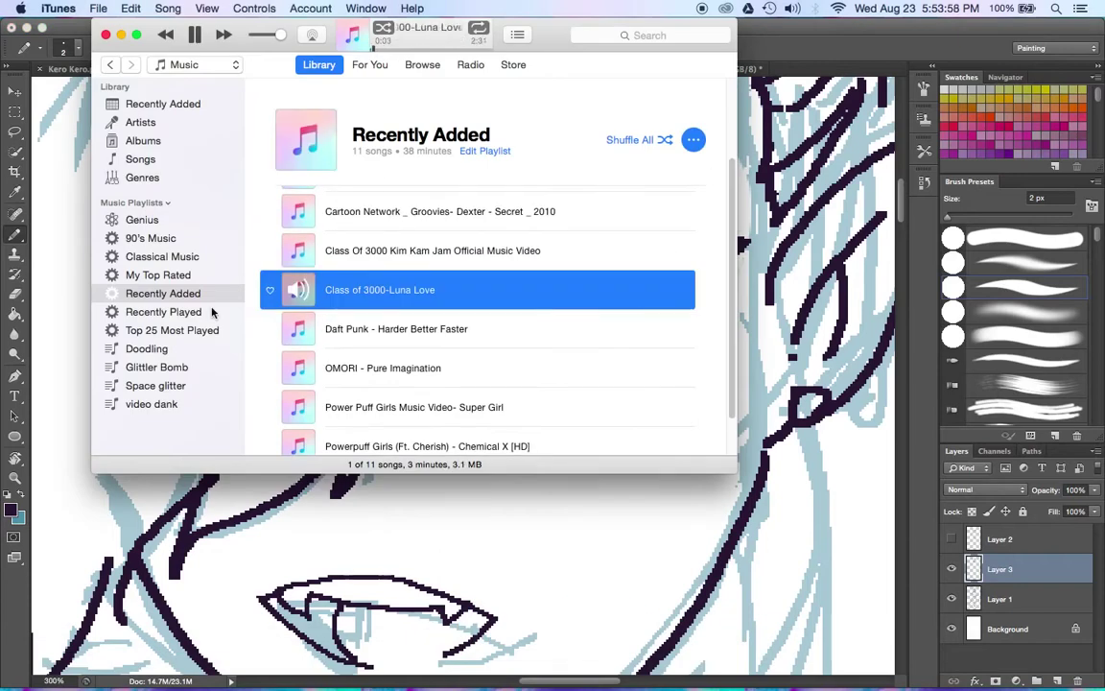
pyautogui.click(305, 139)
pyautogui.click(669, 278)
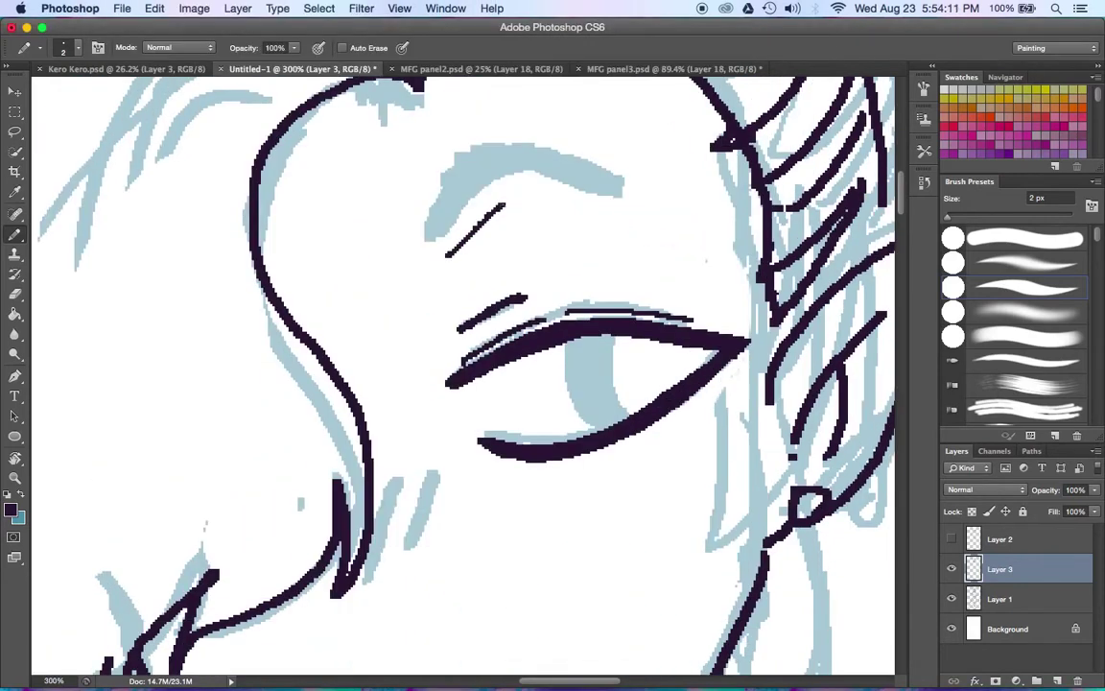
# Outline the eyebrow and fill it solid dark.
pyautogui.moveTo(441, 252); pyautogui.dragTo(668, 235)
pyautogui.moveTo(494, 170); pyautogui.dragTo(434, 266)
pyautogui.moveTo(439, 171); pyautogui.dragTo(626, 192)
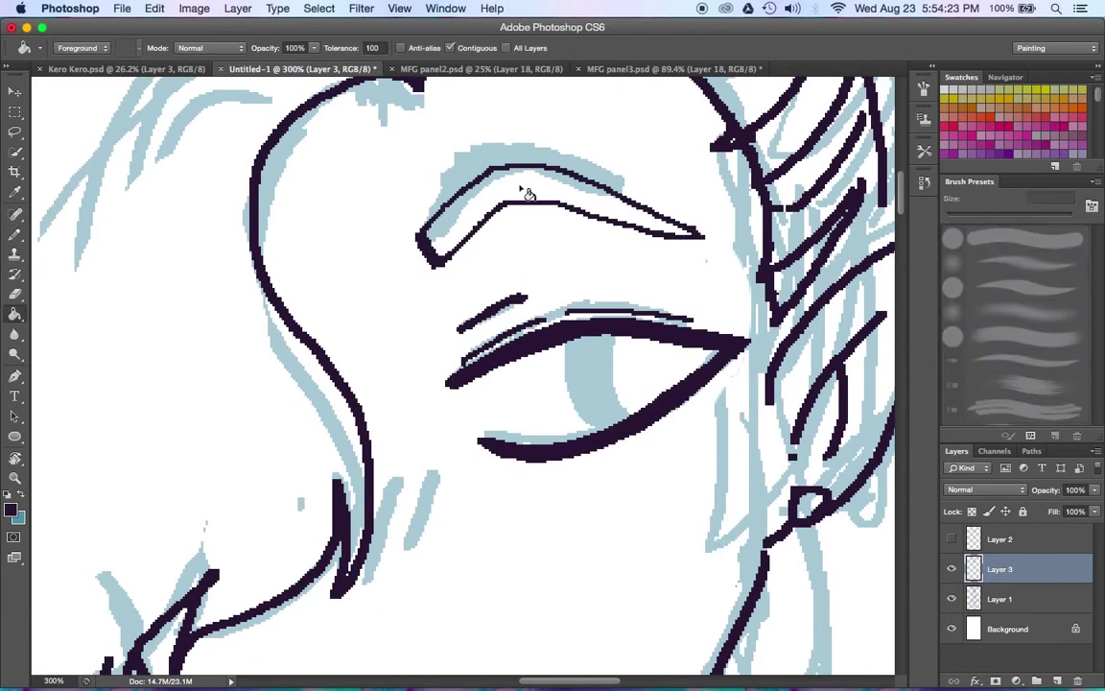
pyautogui.moveTo(441, 230); pyautogui.dragTo(700, 235)
# Erase the old chin and jaw outline and redraw it with the Pencil.
pyautogui.press('e')
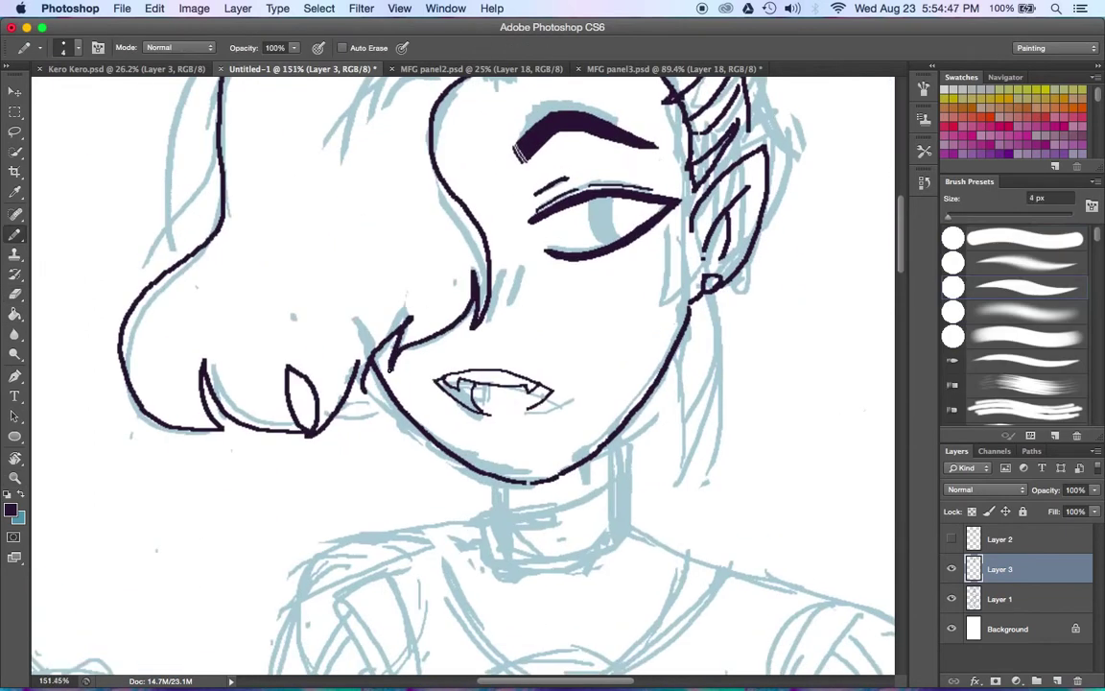
pyautogui.press('e')
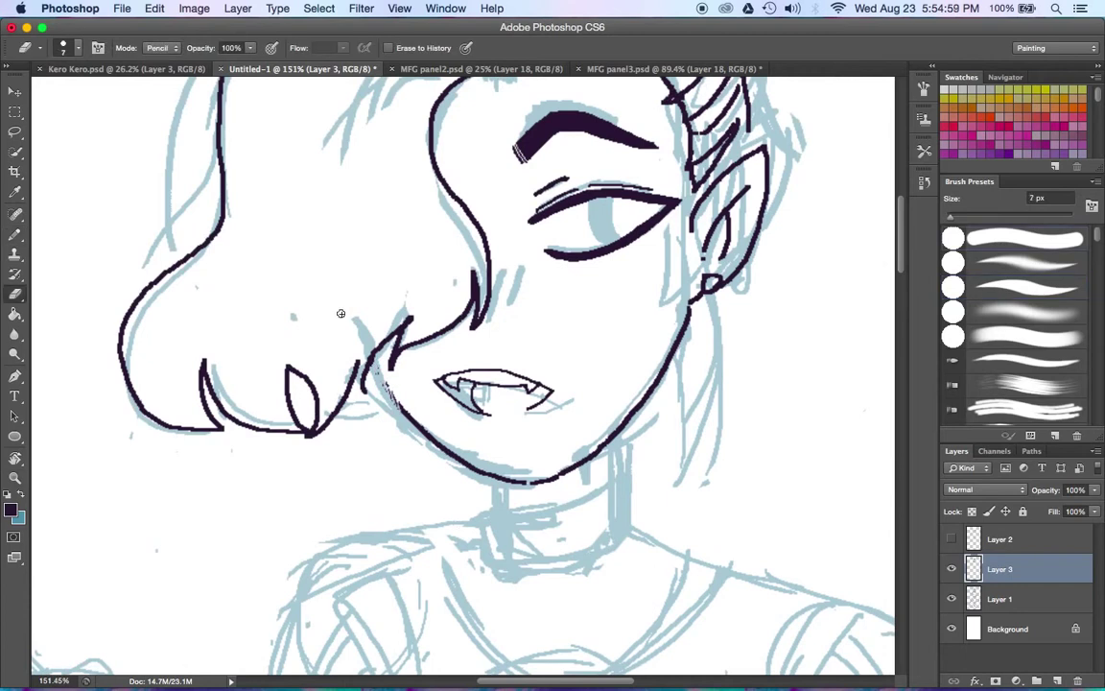
pyautogui.moveTo(345, 343)
pyautogui.mouseDown()
pyautogui.moveTo(494, 437)
pyautogui.moveTo(610, 316)
pyautogui.moveTo(623, 276)
pyautogui.mouseUp()
pyautogui.press('b')
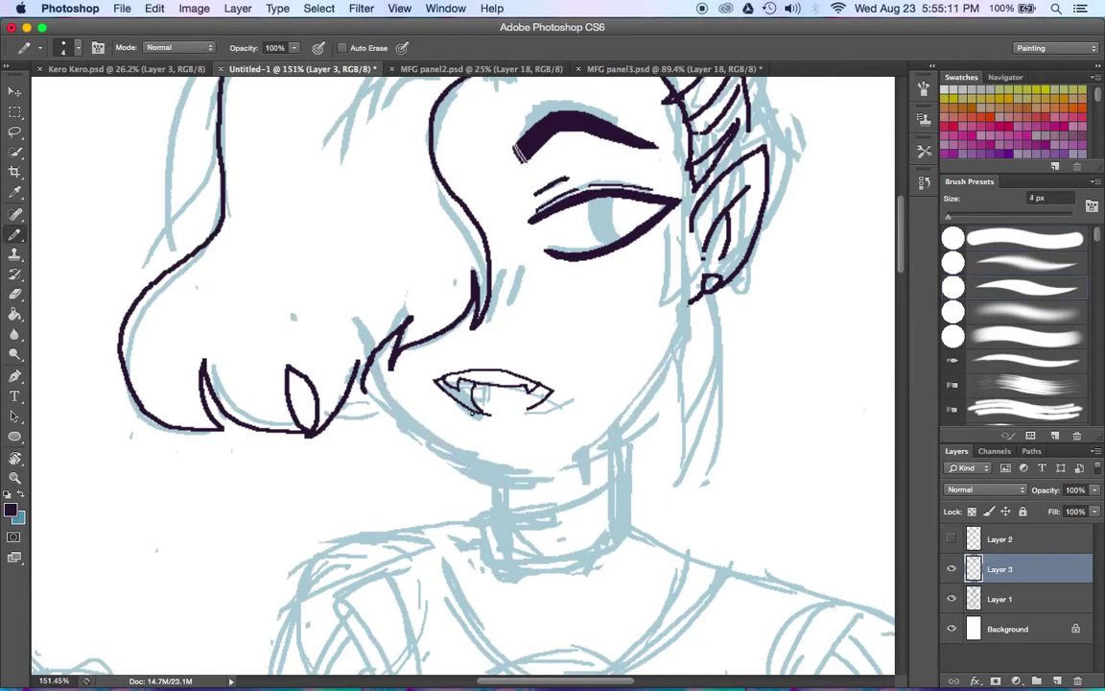
pyautogui.moveTo(350, 357)
pyautogui.mouseDown()
pyautogui.moveTo(582, 425)
pyautogui.moveTo(625, 278)
pyautogui.mouseUp()
pyautogui.scroll(5, 898, 247)
pyautogui.scroll(-5, 898, 248)
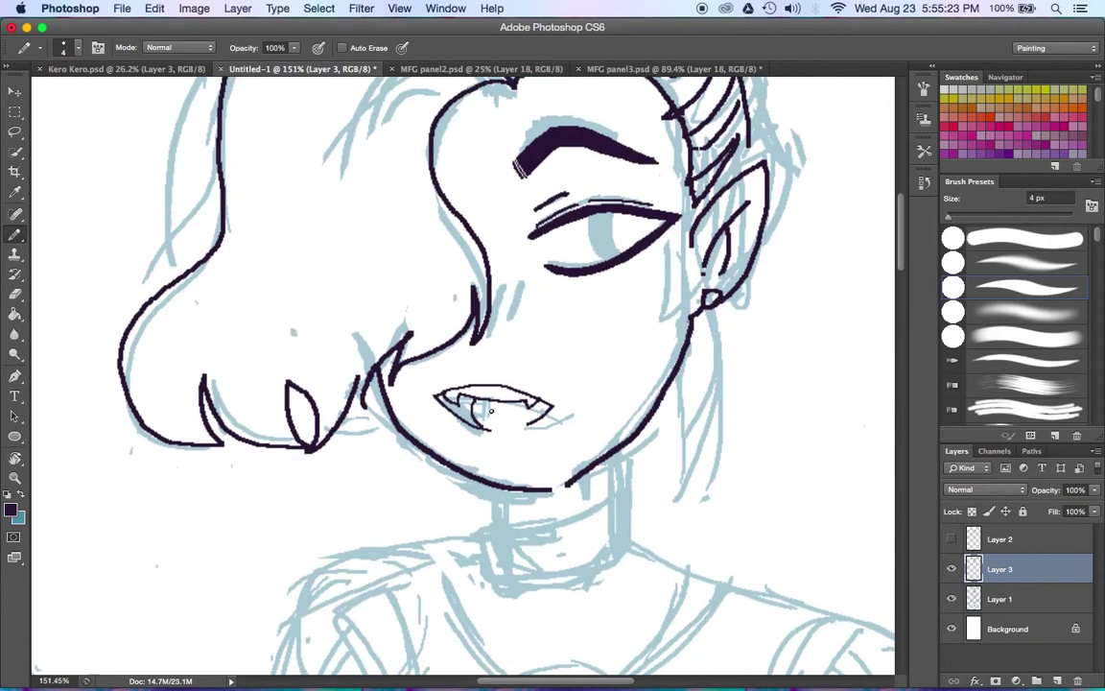
# Add small strokes beside the nose and clear the old mouth lines.
pyautogui.press(']')
pyautogui.moveTo(480, 288); pyautogui.dragTo(485, 328)
pyautogui.scroll(2, 570, 384)
pyautogui.scroll(-2, 570, 384)
pyautogui.moveTo(437, 393)
pyautogui.mouseDown()
pyautogui.moveTo(551, 412)
pyautogui.moveTo(439, 410)
pyautogui.mouseUp()
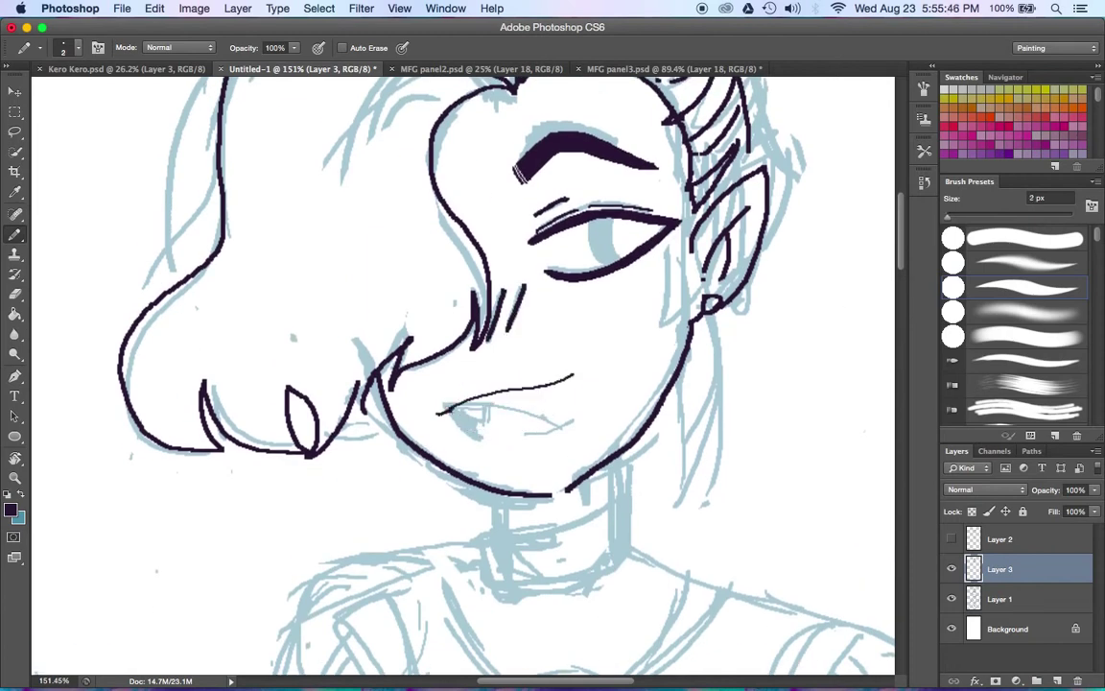
# Draw a lower lip line and thicker lip strokes at the mouth.
pyautogui.press('[')
pyautogui.moveTo(574, 376); pyautogui.dragTo(439, 413)
pyautogui.hotkey('ctrl', '-')
pyautogui.hotkey('ctrl', '+')
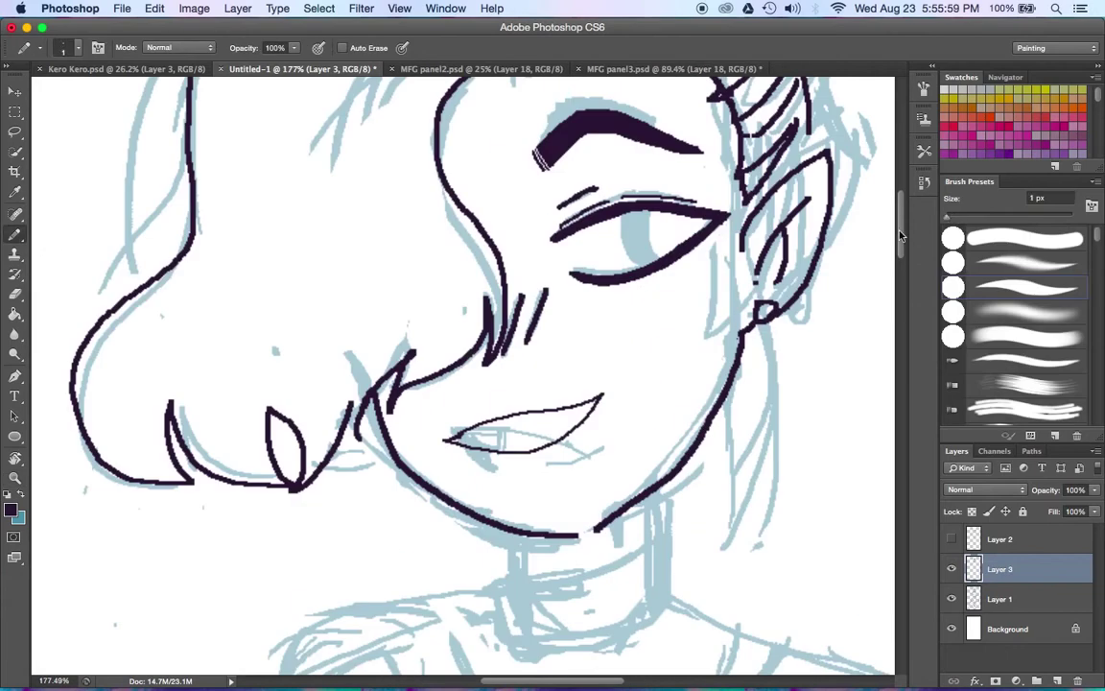
pyautogui.press(']')
pyautogui.press(']')
pyautogui.press(']')
pyautogui.moveTo(540, 352)
pyautogui.mouseDown()
pyautogui.moveTo(397, 399)
pyautogui.moveTo(401, 412)
pyautogui.mouseUp()
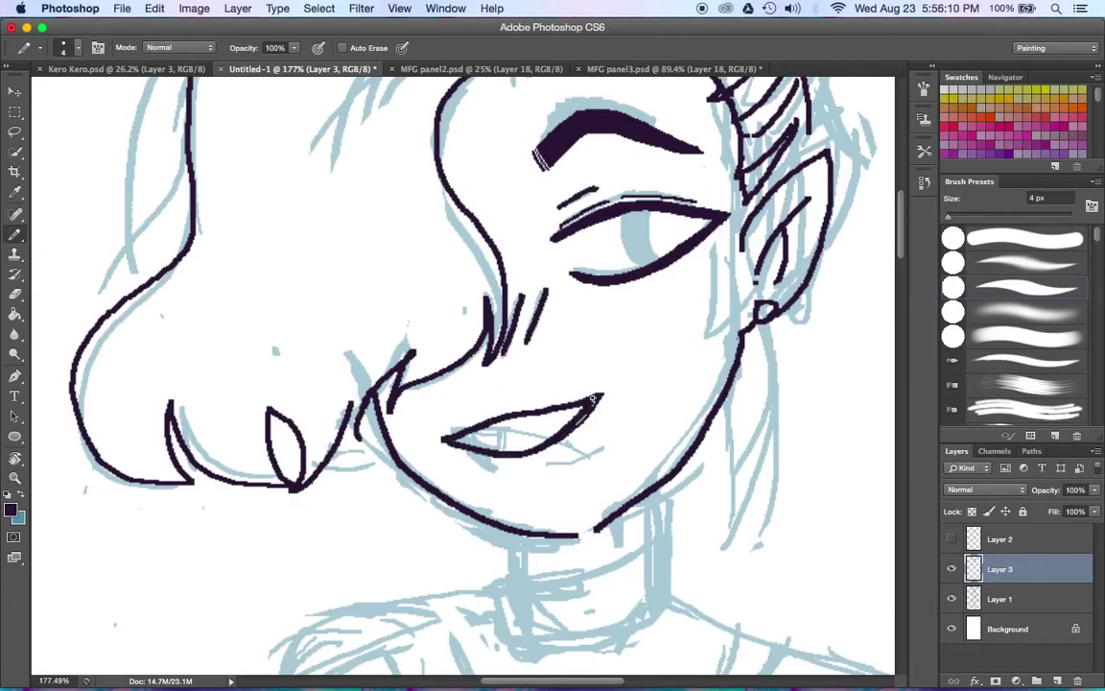
# Try one more lip stroke, then undo the lip strokes.
pyautogui.moveTo(606, 689)
pyautogui.click(607, 631)
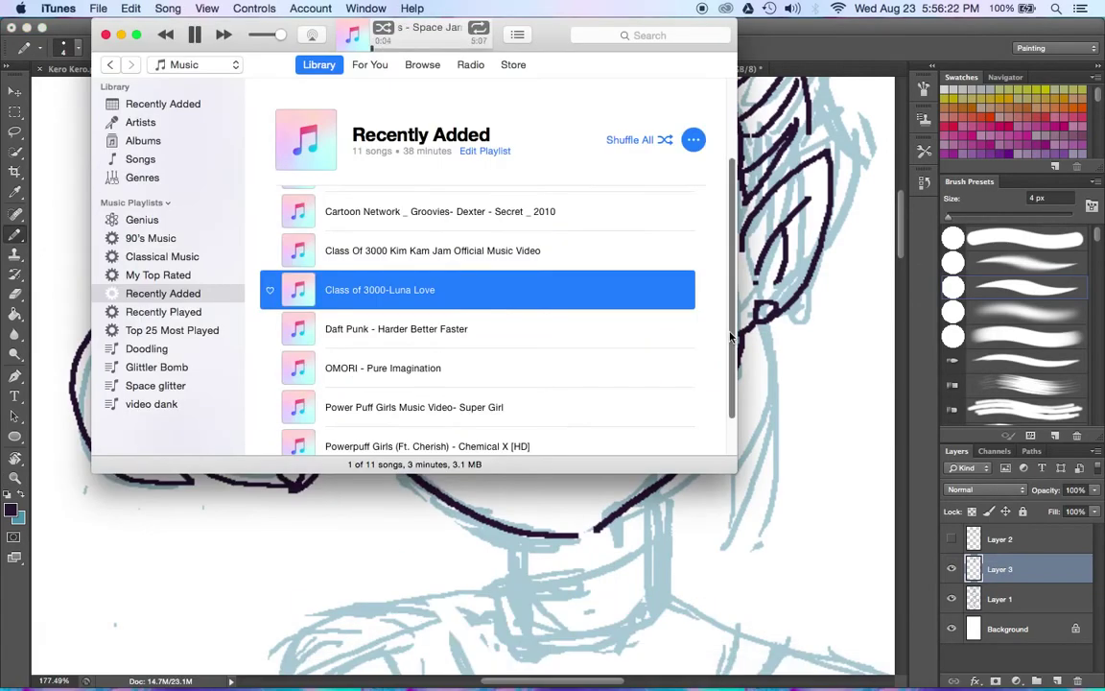
pyautogui.scroll(-1, 734, 257)
pyautogui.scroll(3, 734, 257)
pyautogui.press('super+Tab')
pyautogui.moveTo(548, 345)
pyautogui.mouseDown()
pyautogui.moveTo(513, 393)
pyautogui.moveTo(441, 437)
pyautogui.mouseUp()
pyautogui.press('super+alt+z')
pyautogui.press('super+alt+z')
pyautogui.press('super+alt+z')
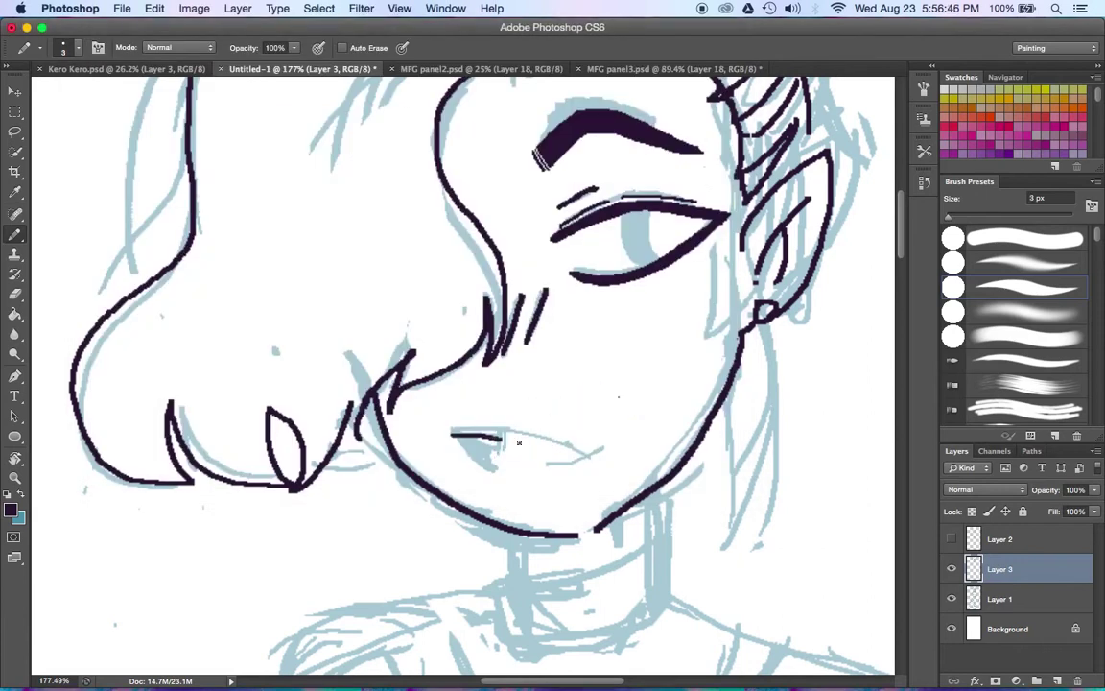
pyautogui.press('super+alt+z')
# Fill the iris solid dark and outline the collar around the neck.
pyautogui.scroll(3, 494, 429)
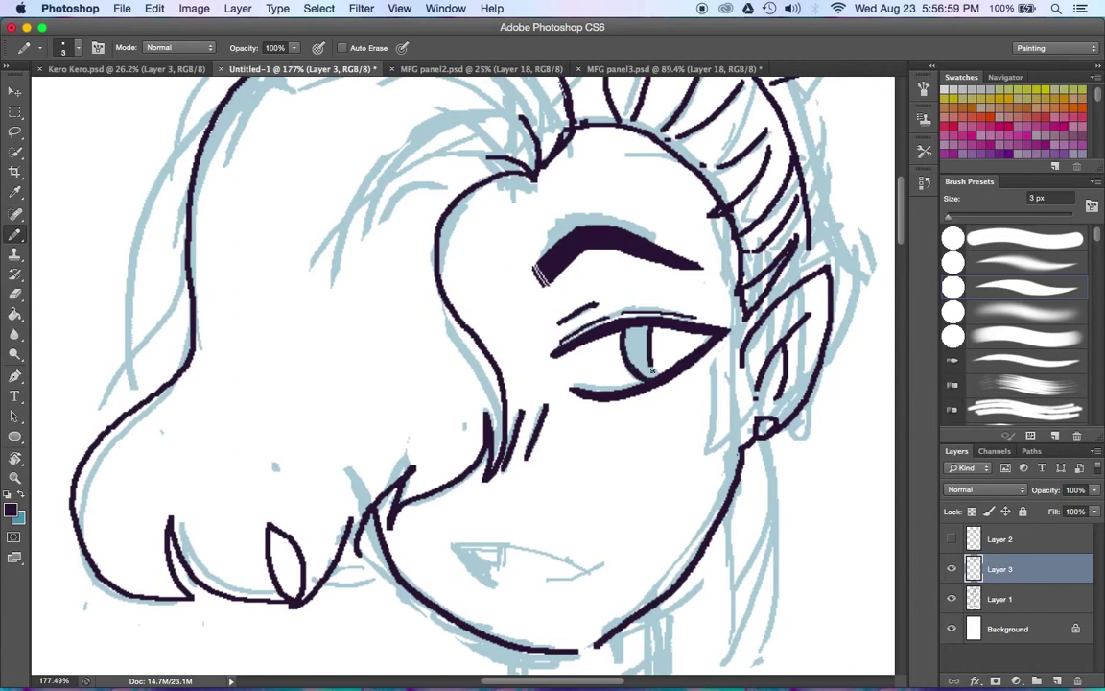
pyautogui.press('g')
pyautogui.click(635, 350)
pyautogui.scroll(5, 808, 194)
pyautogui.scroll(-8, 903, 254)
pyautogui.scroll(-5, 903, 254)
pyautogui.press('b')
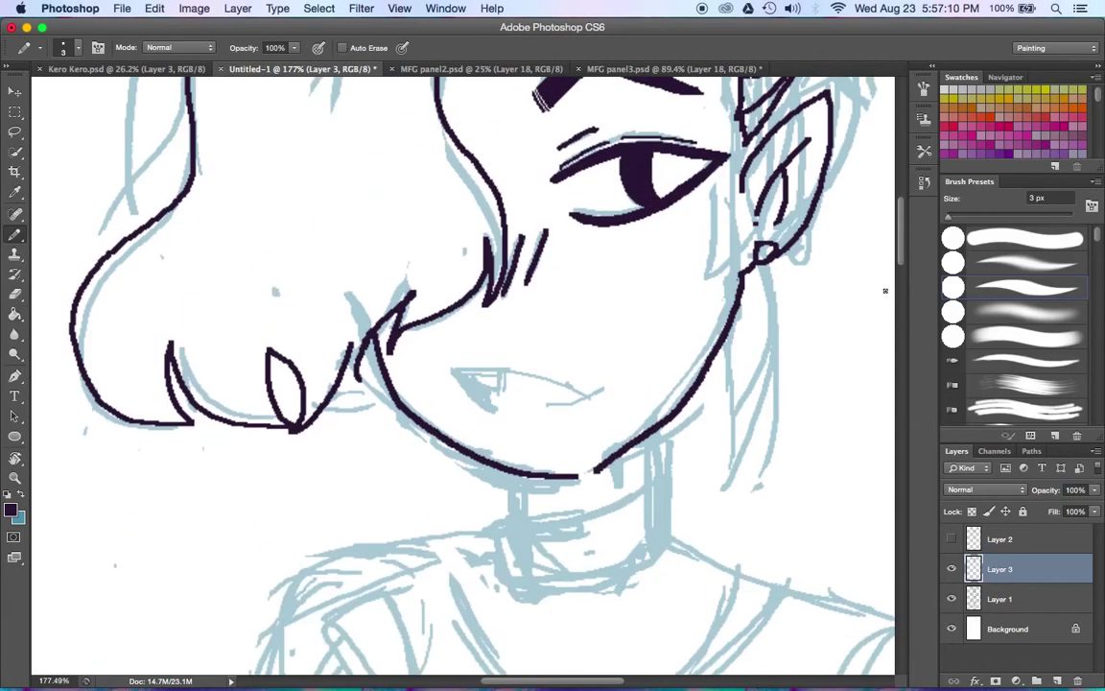
pyautogui.moveTo(659, 299)
pyautogui.mouseDown()
pyautogui.moveTo(652, 350)
pyautogui.moveTo(522, 396)
pyautogui.mouseUp()
pyautogui.moveTo(660, 353)
pyautogui.mouseDown()
pyautogui.moveTo(499, 403)
pyautogui.moveTo(523, 412)
pyautogui.mouseUp()
# Try several thin mouth lines and corner dashes, undoing each attempt.
pyautogui.scroll(5, 904, 300)
pyautogui.moveTo(451, 427)
pyautogui.mouseDown()
pyautogui.moveTo(539, 468)
pyautogui.moveTo(595, 432)
pyautogui.mouseUp()
pyautogui.hotkey('ctrl', 'alt', 'z')
pyautogui.hotkey('ctrl', 'alt', 'z')
pyautogui.hotkey('ctrl', 'alt', 'z')
pyautogui.moveTo(600, 379); pyautogui.dragTo(483, 443)
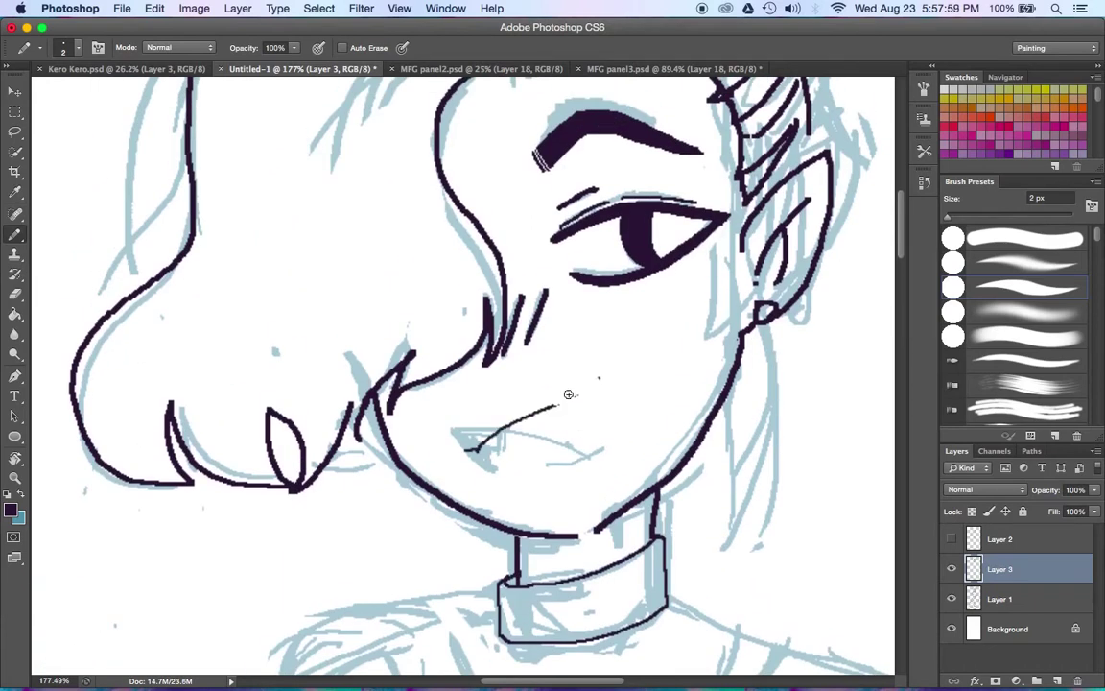
pyautogui.hotkey('ctrl', 'alt', 'z')
pyautogui.moveTo(564, 387); pyautogui.dragTo(470, 418)
pyautogui.hotkey('ctrl', 'alt', 'z')
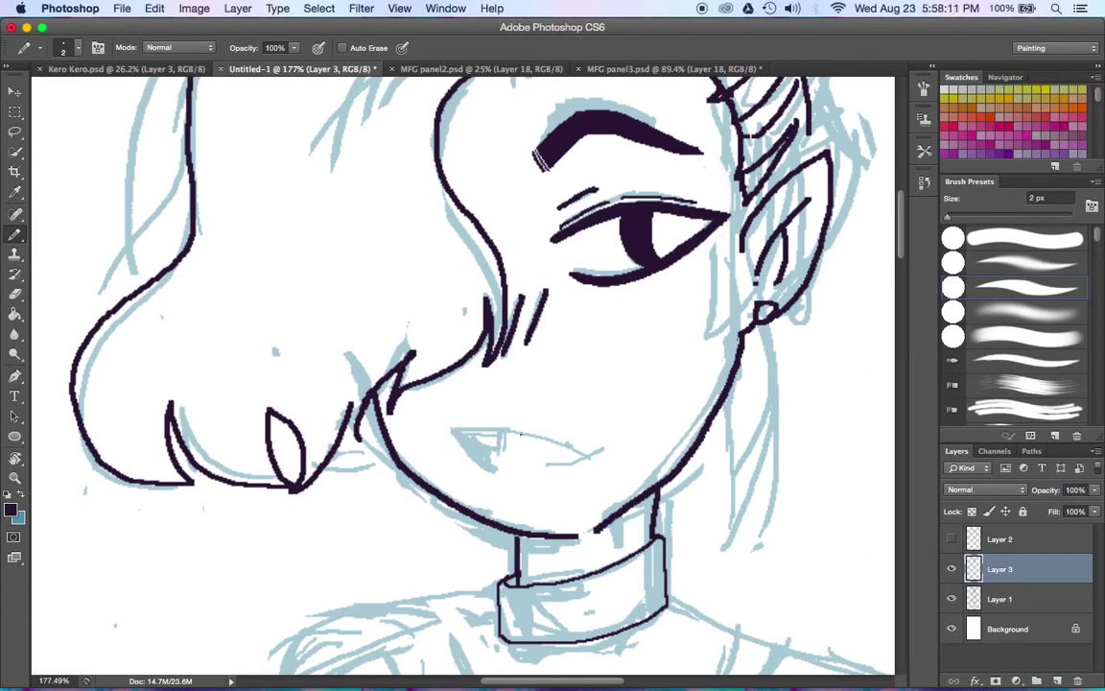
pyautogui.moveTo(614, 395); pyautogui.dragTo(550, 431)
pyautogui.moveTo(484, 444)
pyautogui.mouseDown()
pyautogui.moveTo(506, 444)
pyautogui.moveTo(604, 384)
pyautogui.moveTo(587, 446)
pyautogui.moveTo(532, 472)
pyautogui.mouseUp()
pyautogui.hotkey('ctrl', 'alt', 'z')
pyautogui.hotkey('ctrl', 'alt', 'z')
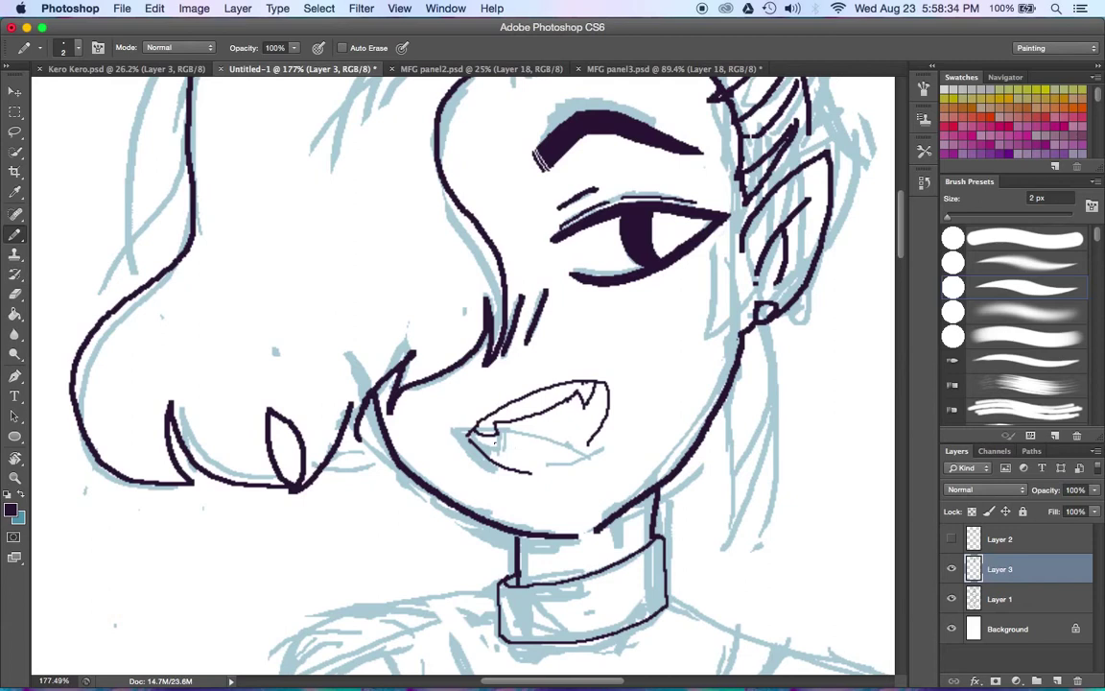
# Draw lower teeth lines inside the mouth, then revert them via History.
pyautogui.moveTo(500, 433); pyautogui.dragTo(526, 468)
pyautogui.moveTo(507, 447); pyautogui.dragTo(579, 425)
pyautogui.click(924, 182)
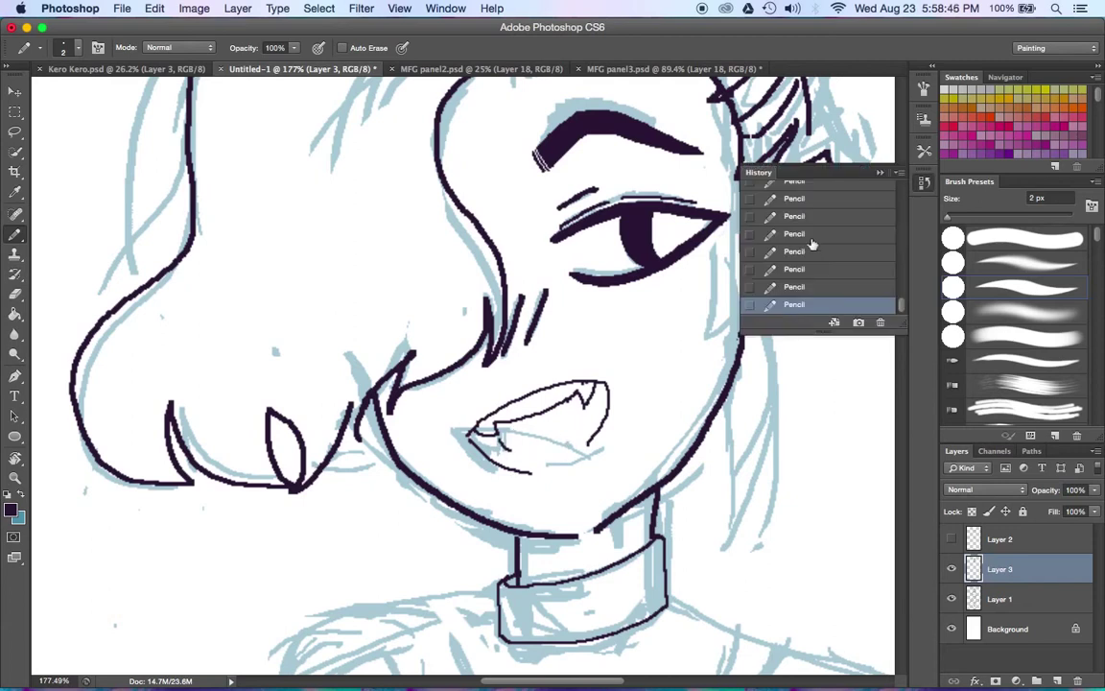
pyautogui.click(796, 230)
pyautogui.click(924, 182)
# Erase the open-mouth outline and discard trial mouth and fanged-mouth strokes.
pyautogui.press('e')
pyautogui.moveTo(585, 407)
pyautogui.mouseDown()
pyautogui.moveTo(485, 438)
pyautogui.moveTo(582, 414)
pyautogui.mouseUp()
pyautogui.press('b')
pyautogui.moveTo(491, 418); pyautogui.dragTo(523, 477)
pyautogui.hotkey('ctrl', 'z')
pyautogui.moveTo(475, 413)
pyautogui.mouseDown()
pyautogui.moveTo(585, 418)
pyautogui.moveTo(567, 419)
pyautogui.mouseUp()
pyautogui.press('e')
pyautogui.press('b')
# Draw a thin curved grin with left and right fangs, zooming out to check.
pyautogui.moveTo(487, 431); pyautogui.dragTo(582, 407)
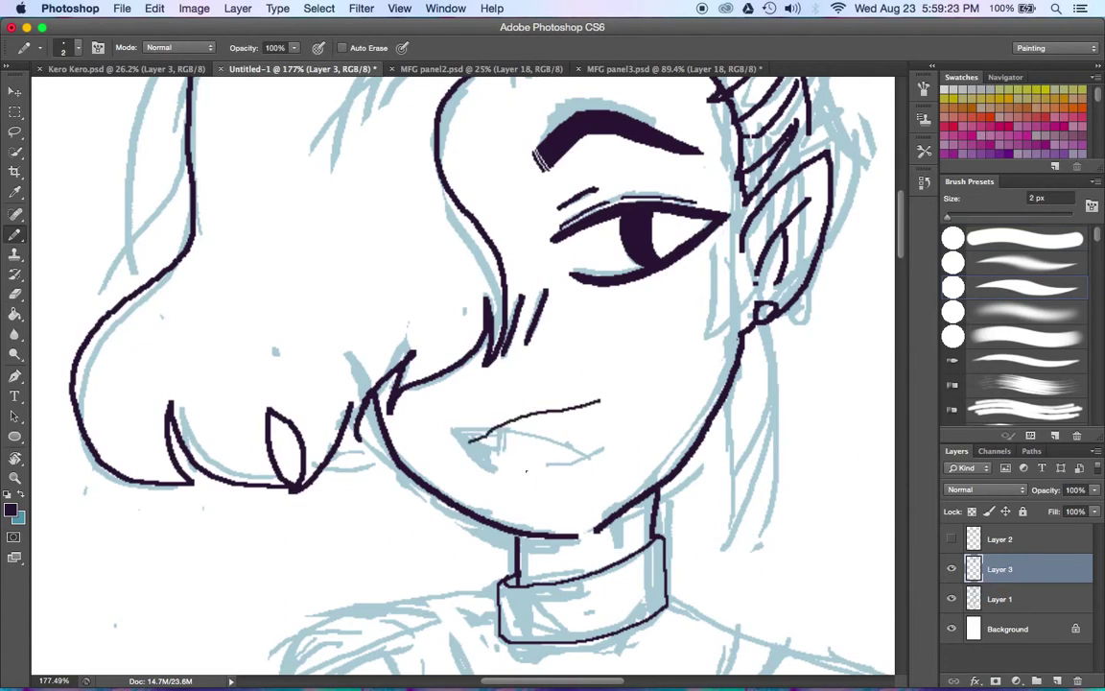
pyautogui.moveTo(525, 471); pyautogui.dragTo(484, 436)
pyautogui.moveTo(574, 411); pyautogui.dragTo(576, 449)
pyautogui.press('z')
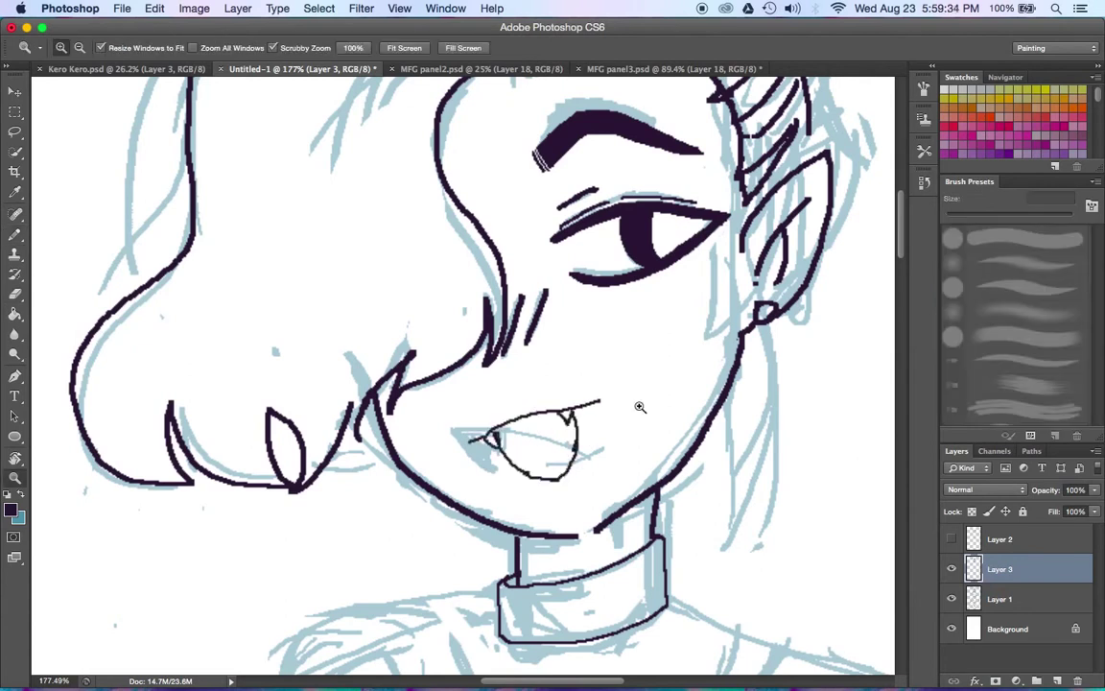
pyautogui.moveTo(576, 396); pyautogui.dragTo(459, 334)
pyautogui.moveTo(601, 407)
pyautogui.mouseDown()
pyautogui.moveTo(604, 429)
pyautogui.moveTo(629, 431)
pyautogui.mouseUp()
pyautogui.click(14, 317)
pyautogui.press('z')
pyautogui.press('e')
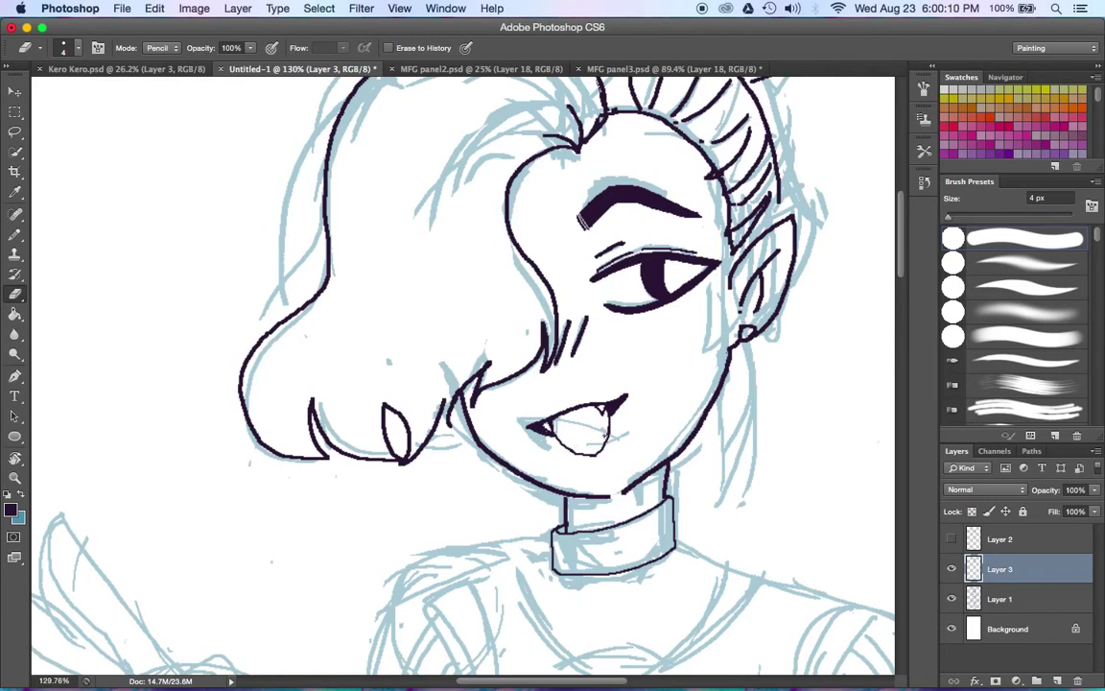
# Ink the left shoulder and arm line, the fist's knuckles and the forearm outline.
pyautogui.press('z')
pyautogui.moveTo(532, 440); pyautogui.dragTo(450, 439)
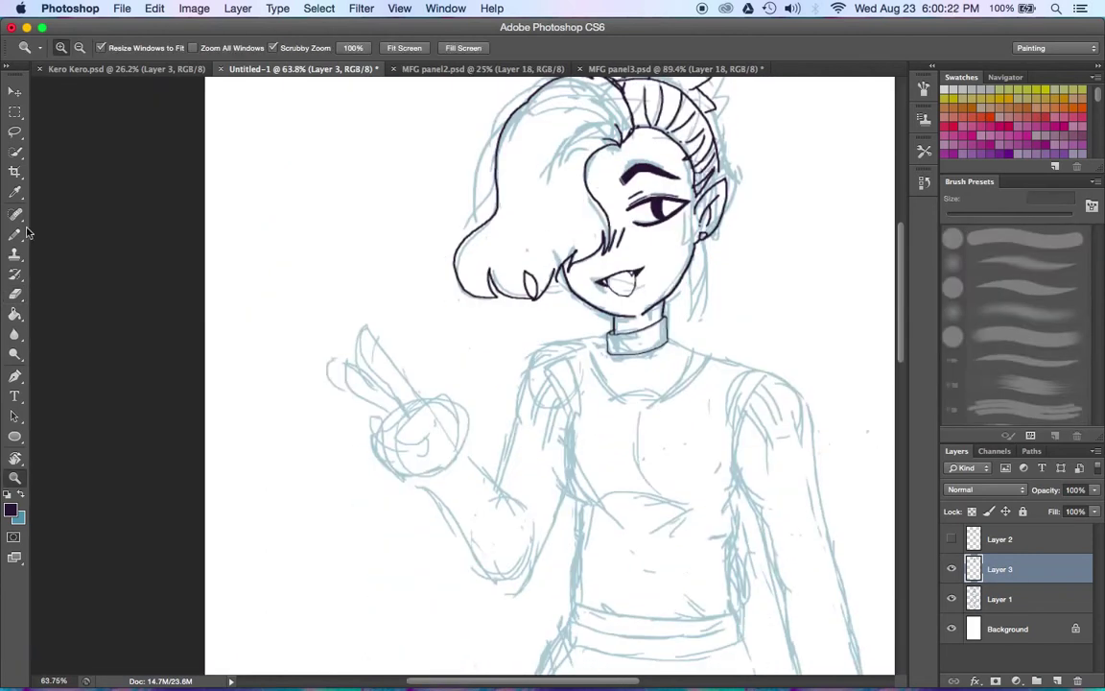
pyautogui.press('b')
pyautogui.scroll(-2, 905, 299)
pyautogui.scroll(5, 905, 299)
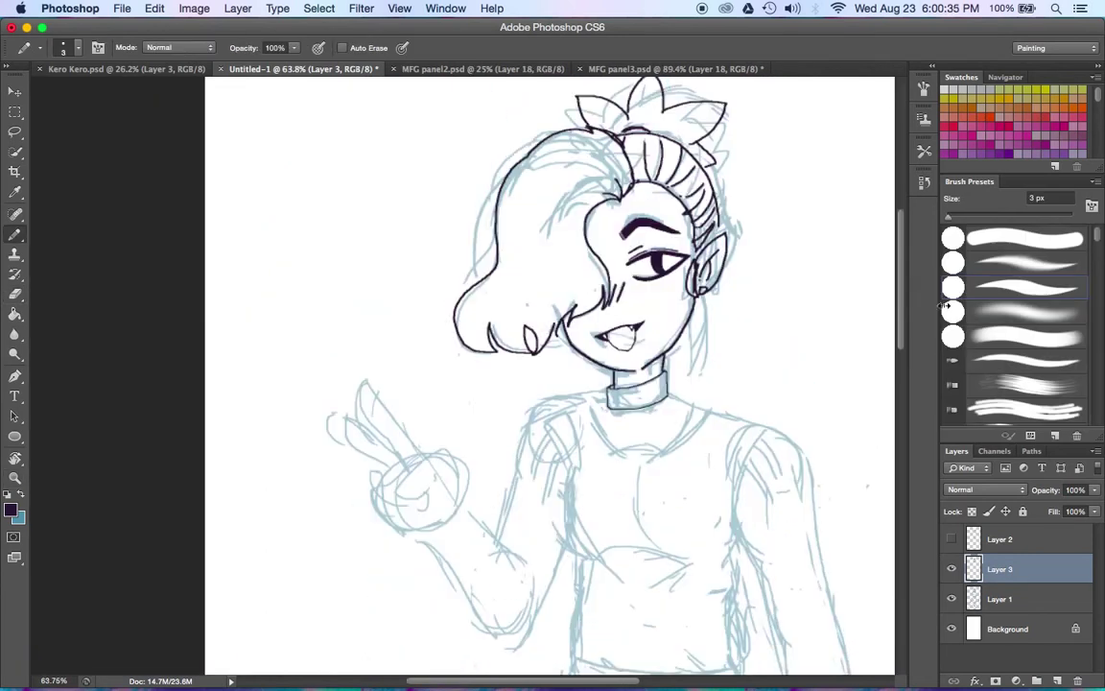
pyautogui.scroll(-5, 903, 278)
pyautogui.moveTo(607, 290)
pyautogui.mouseDown()
pyautogui.moveTo(499, 425)
pyautogui.moveTo(529, 476)
pyautogui.mouseUp()
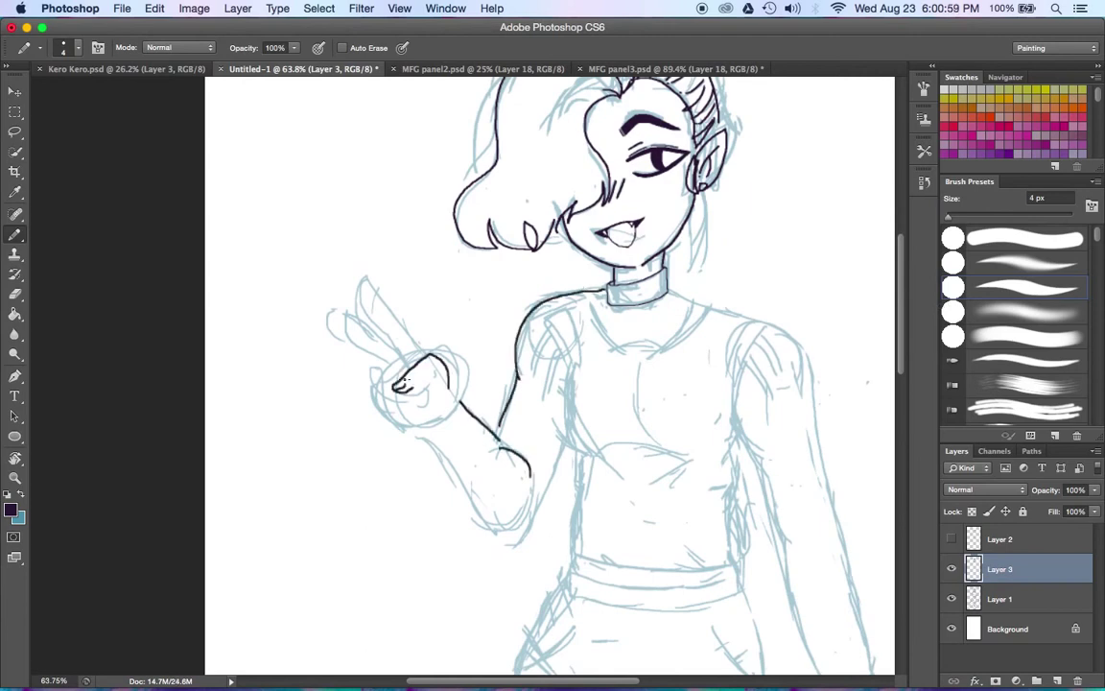
pyautogui.moveTo(401, 364)
pyautogui.mouseDown()
pyautogui.moveTo(384, 398)
pyautogui.moveTo(401, 405)
pyautogui.moveTo(393, 357)
pyautogui.mouseUp()
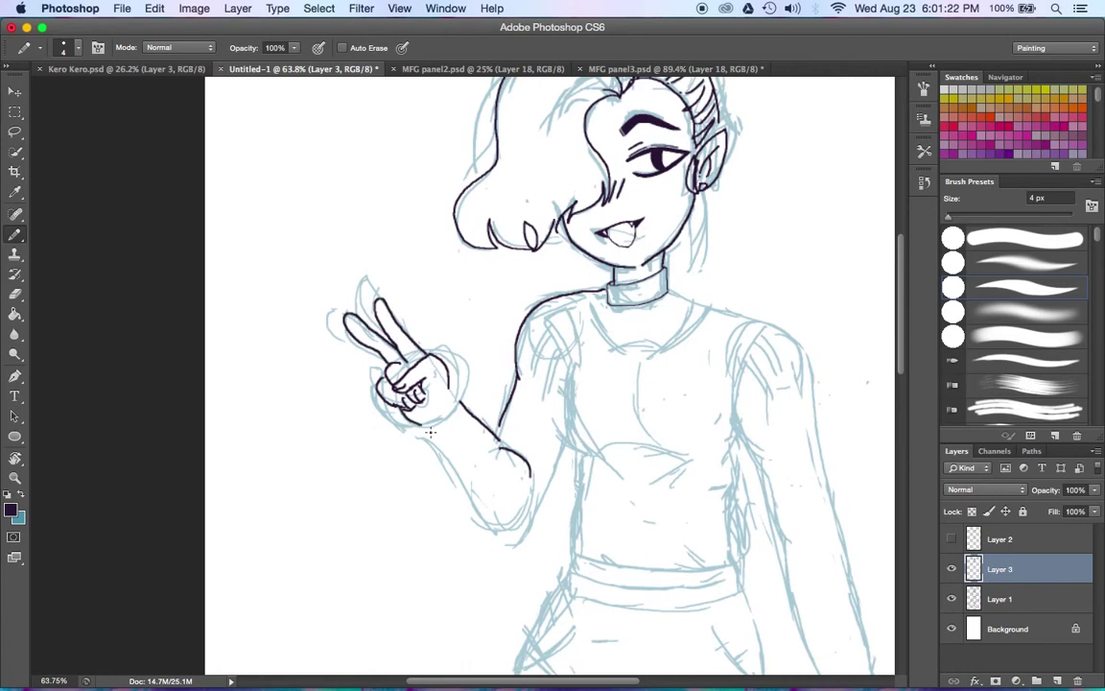
pyautogui.moveTo(453, 468); pyautogui.dragTo(527, 522)
pyautogui.moveTo(566, 433); pyautogui.dragTo(518, 527)
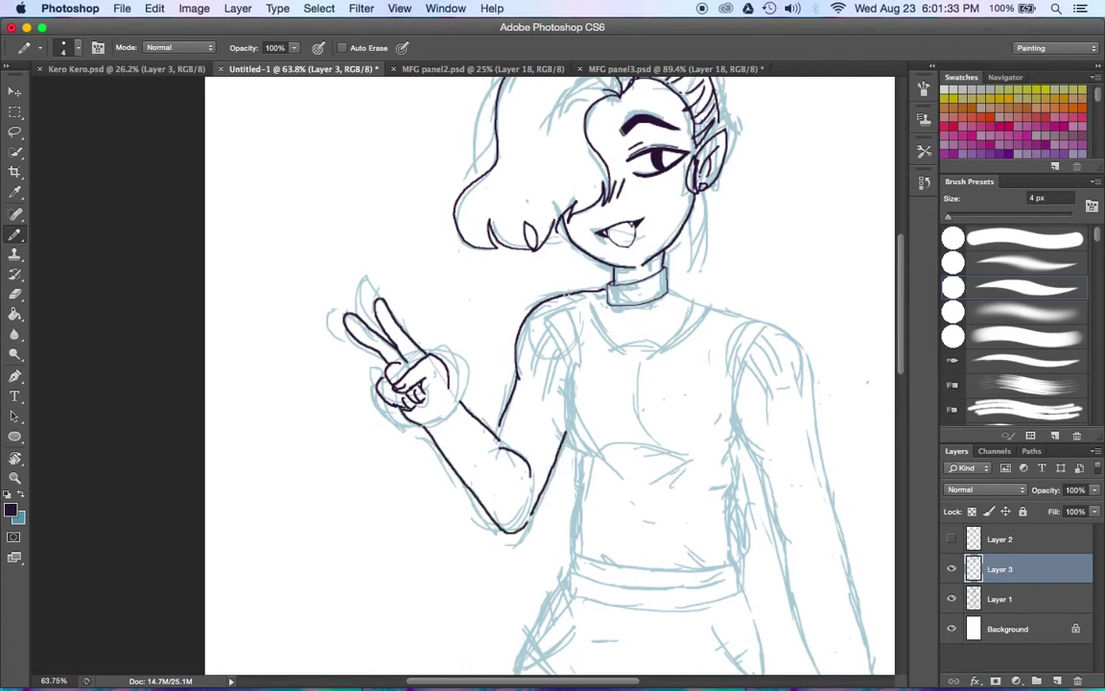
pyautogui.hotkey('ctrl', 'z')
# Ink the collar-to-right-shoulder line and both vertical neck lines joined to the shoulder.
pyautogui.hscroll(3, 501, 422)
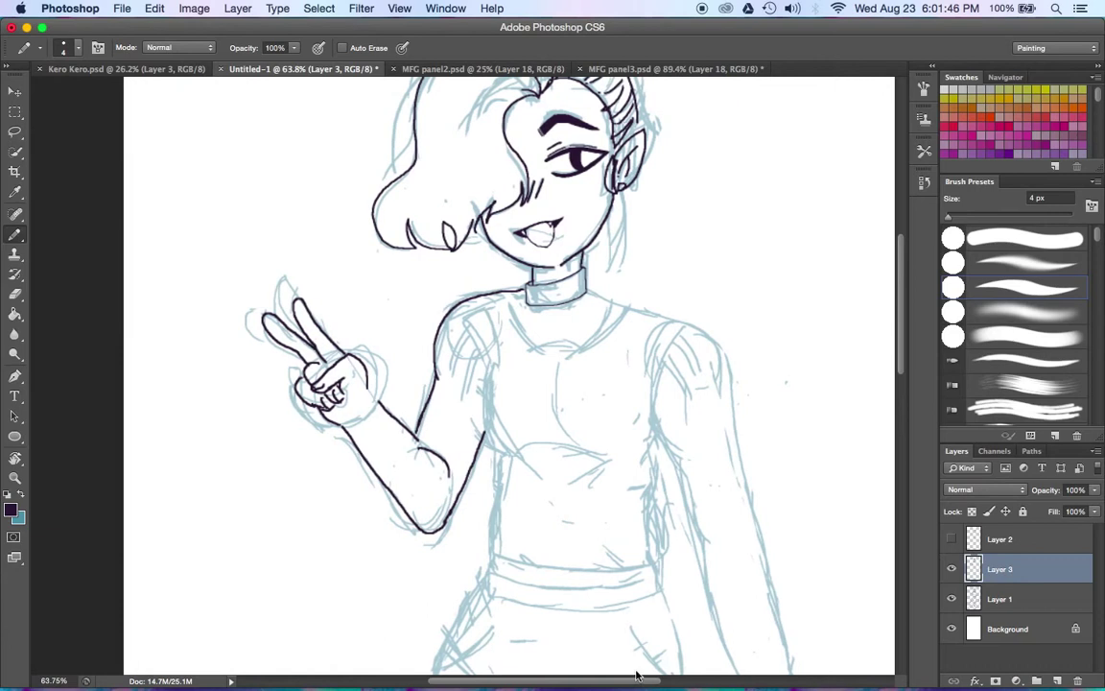
pyautogui.hscroll(3, 666, 601)
pyautogui.moveTo(530, 295); pyautogui.dragTo(602, 338)
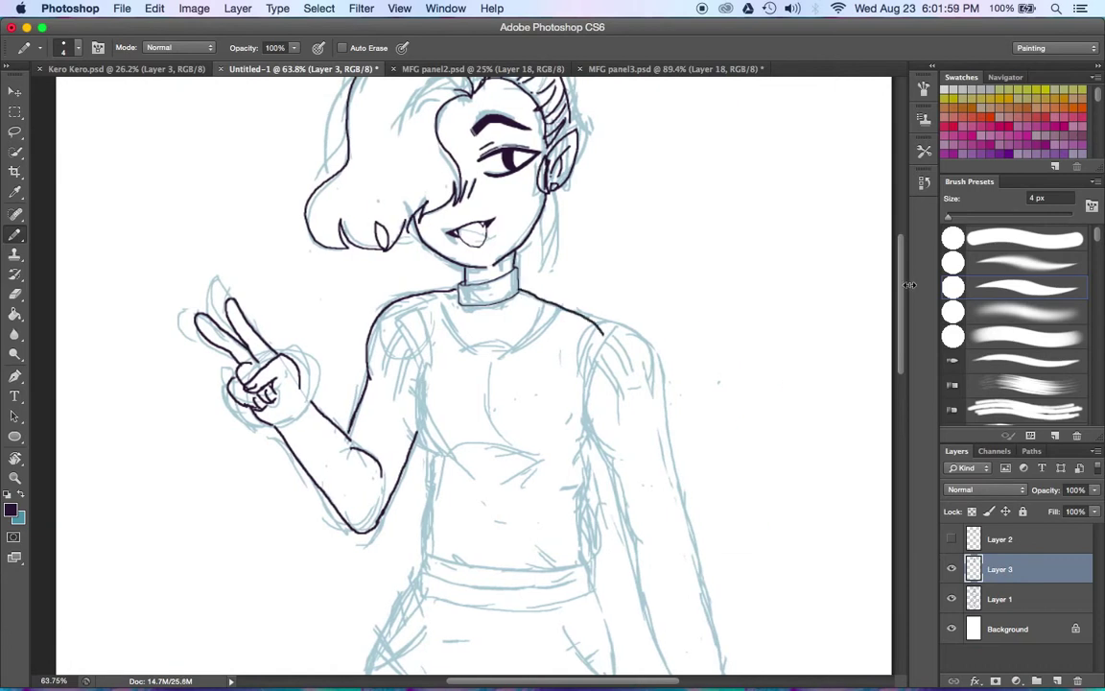
pyautogui.scroll(2, 462, 343)
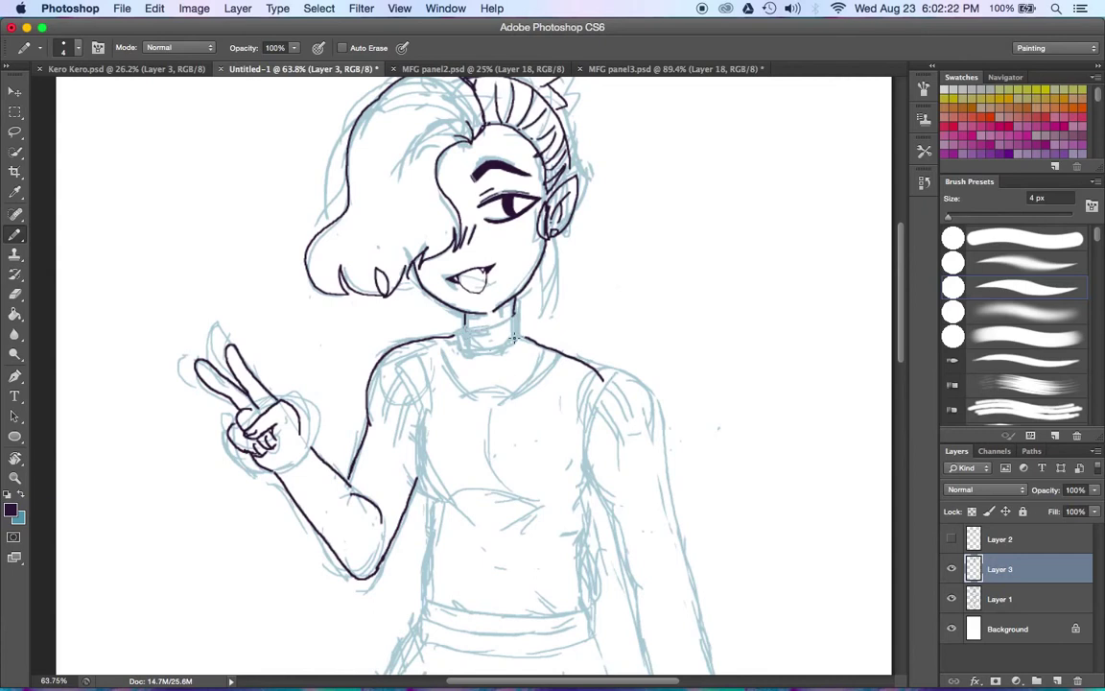
pyautogui.moveTo(467, 333); pyautogui.dragTo(576, 336)
pyautogui.moveTo(447, 278); pyautogui.dragTo(447, 385)
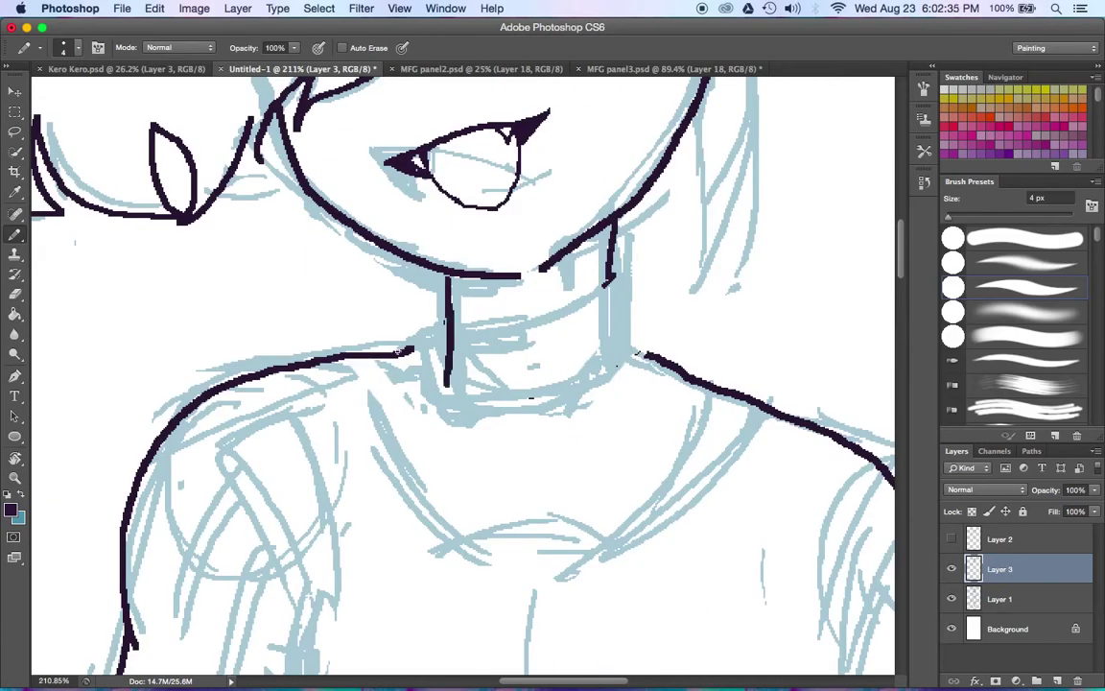
pyautogui.moveTo(611, 227); pyautogui.dragTo(609, 376)
pyautogui.moveTo(614, 331); pyautogui.dragTo(646, 354)
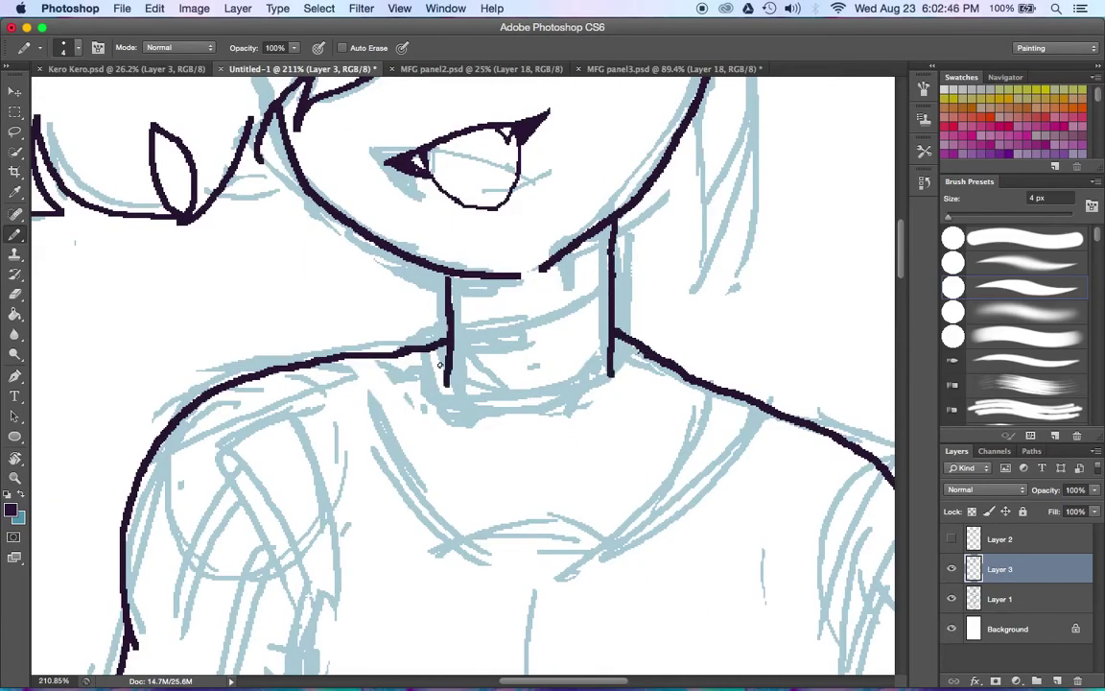
# Draw the sweater collar around the neck base with four rib lines inside it.
pyautogui.scroll(5, 440, 364)
pyautogui.scroll(4, 440, 365)
pyautogui.scroll(-1, 440, 364)
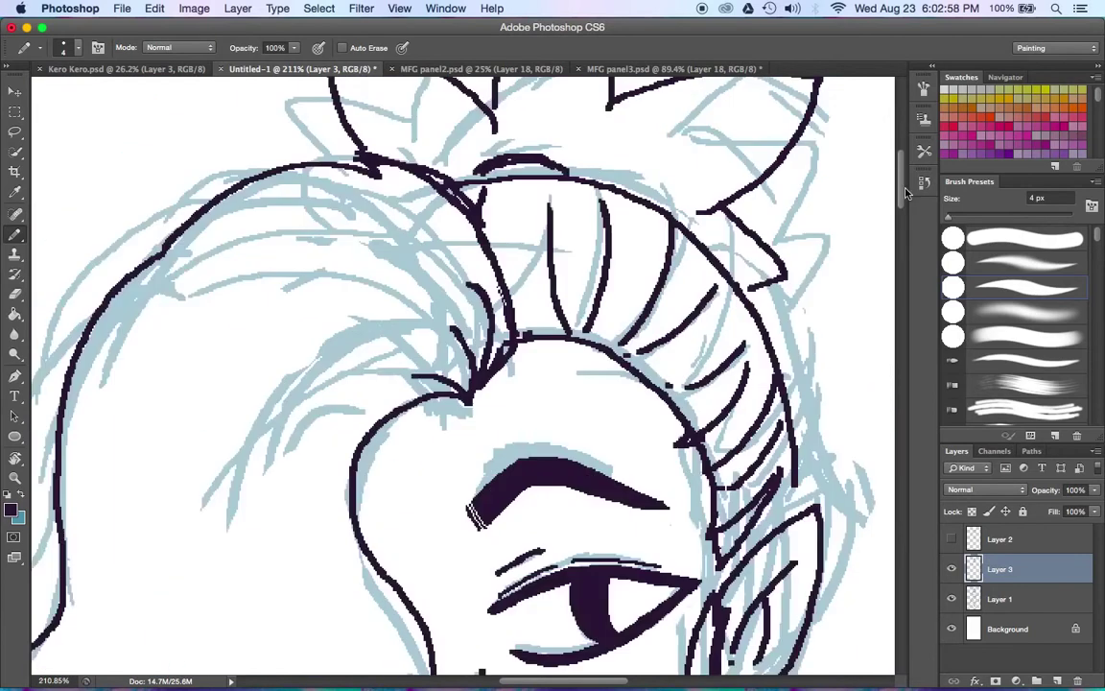
pyautogui.scroll(-5, 815, 192)
pyautogui.scroll(4, 576, 240)
pyautogui.scroll(-10, 456, 212)
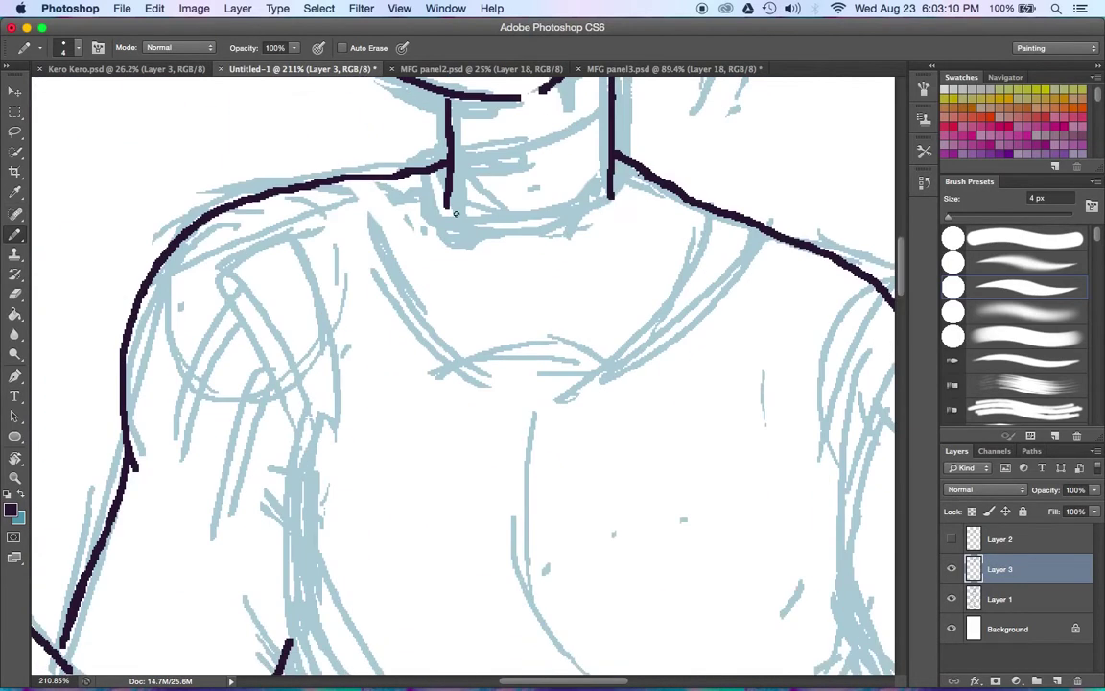
pyautogui.moveTo(432, 170)
pyautogui.mouseDown()
pyautogui.moveTo(622, 158)
pyautogui.moveTo(614, 150)
pyautogui.mouseUp()
pyautogui.moveTo(424, 172); pyautogui.dragTo(426, 213)
pyautogui.moveTo(448, 181); pyautogui.dragTo(448, 226)
pyautogui.moveTo(471, 182)
pyautogui.mouseDown()
pyautogui.moveTo(472, 227)
pyautogui.moveTo(495, 223)
pyautogui.mouseUp()
pyautogui.moveTo(514, 176); pyautogui.dragTo(512, 213)
# Add finger-curl strokes to the peace-sign hand and a straight wrist-cuff line.
pyautogui.press(']')
pyautogui.press(']')
pyautogui.moveTo(227, 431); pyautogui.dragTo(144, 430)
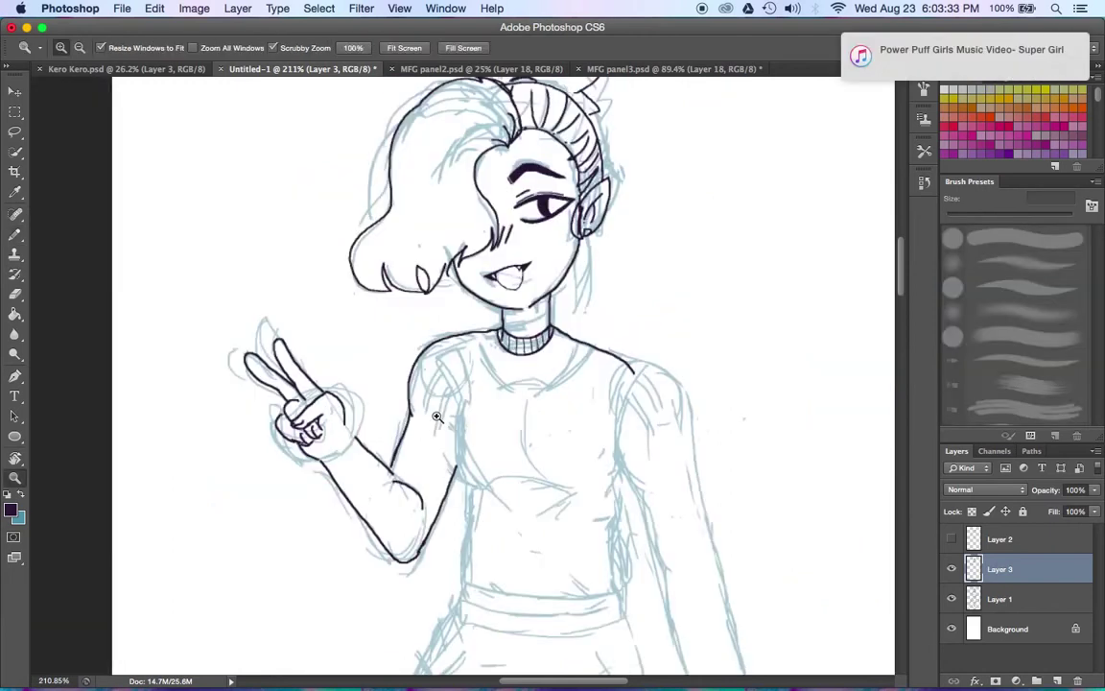
pyautogui.moveTo(320, 419); pyautogui.dragTo(403, 419)
pyautogui.moveTo(263, 366)
pyautogui.mouseDown()
pyautogui.moveTo(254, 427)
pyautogui.moveTo(226, 451)
pyautogui.mouseUp()
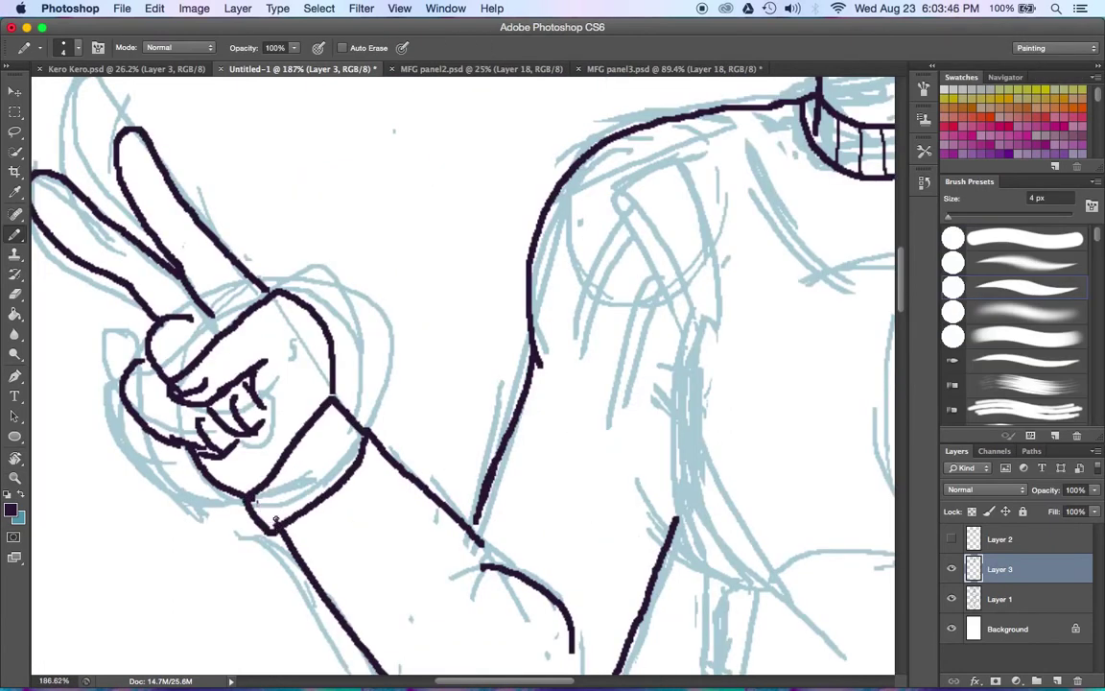
pyautogui.hotkey('ctrl', 'z')
pyautogui.moveTo(247, 493); pyautogui.dragTo(331, 401)
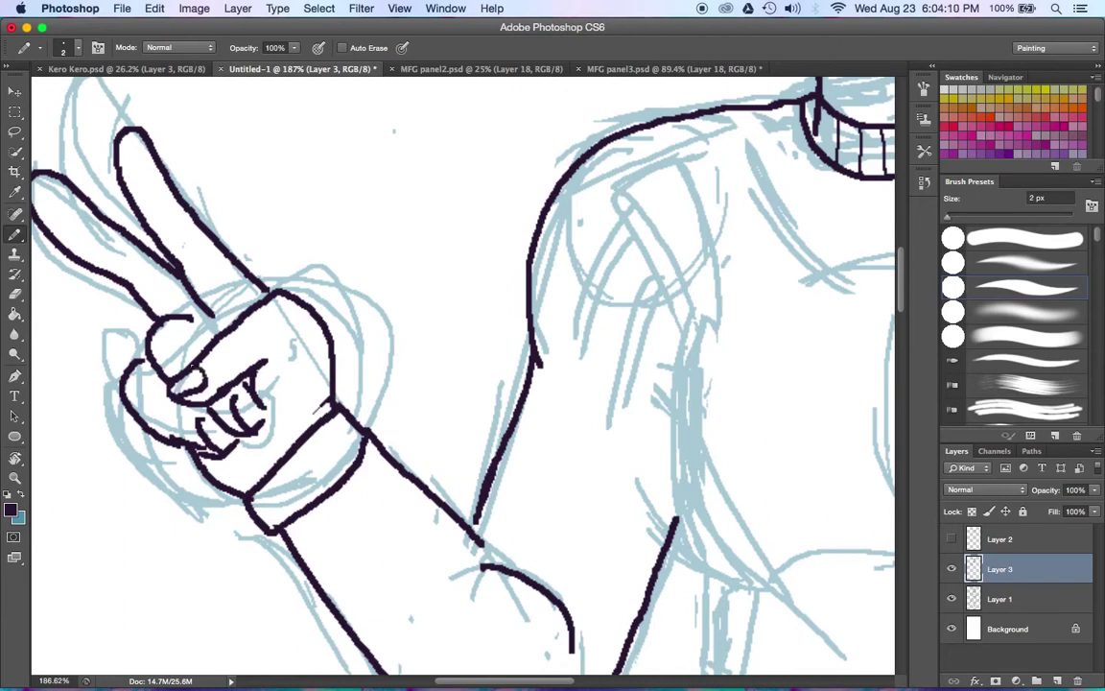
# Add five rib lines across the wrist cuff.
pyautogui.moveTo(342, 428); pyautogui.dragTo(352, 457)
pyautogui.moveTo(329, 428); pyautogui.dragTo(339, 466)
pyautogui.moveTo(314, 434); pyautogui.dragTo(327, 474)
pyautogui.moveTo(301, 464); pyautogui.dragTo(309, 489)
pyautogui.moveTo(287, 469); pyautogui.dragTo(295, 493)
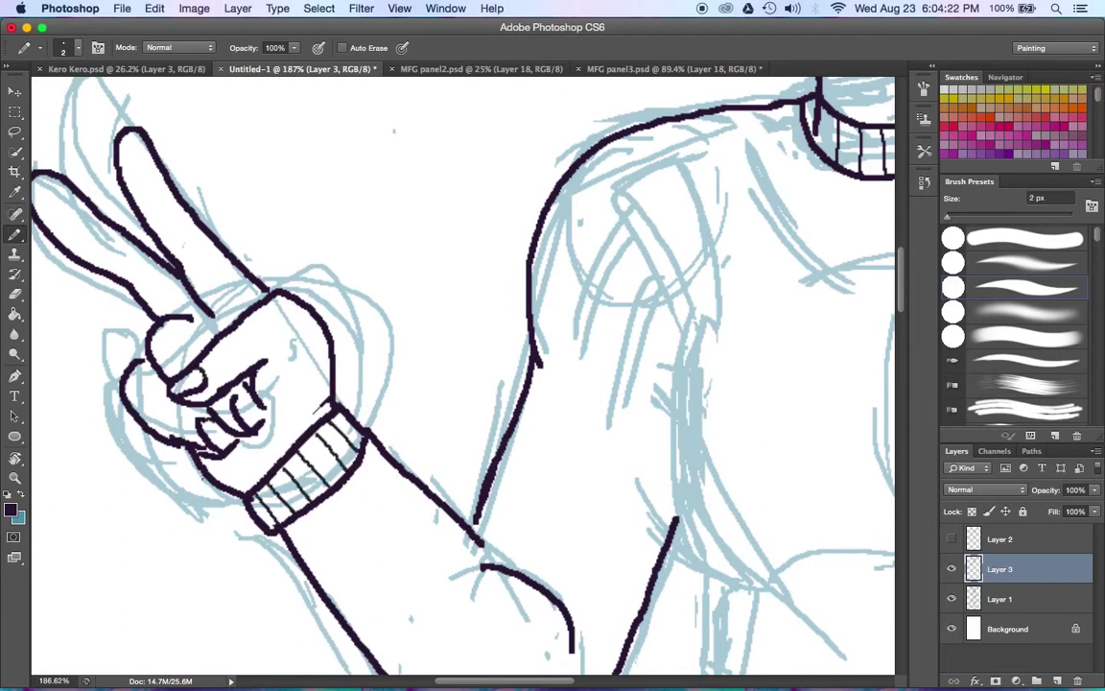
pyautogui.press('z')
pyautogui.moveTo(320, 403); pyautogui.dragTo(240, 403)
pyautogui.moveTo(480, 247); pyautogui.dragTo(547, 246)
# Ink the left shoulder extension, chest, underbust, inner arm contour and torso sides.
pyautogui.press('e')
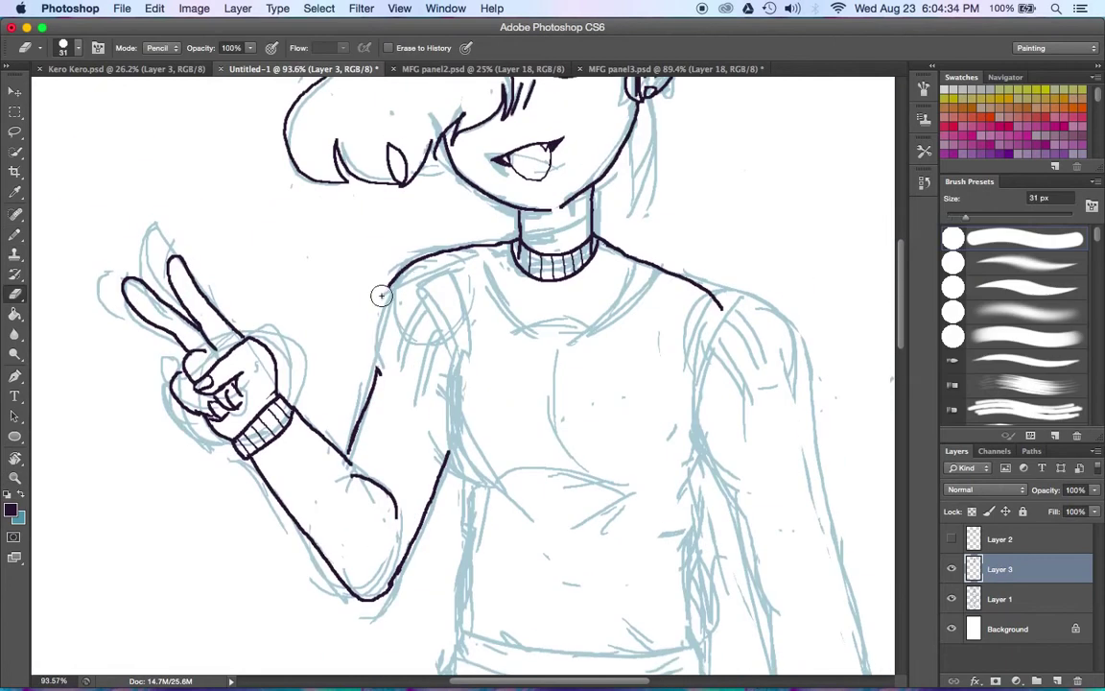
pyautogui.moveTo(15, 233); pyautogui.dragTo(115, 241)
pyautogui.moveTo(396, 257); pyautogui.dragTo(377, 369)
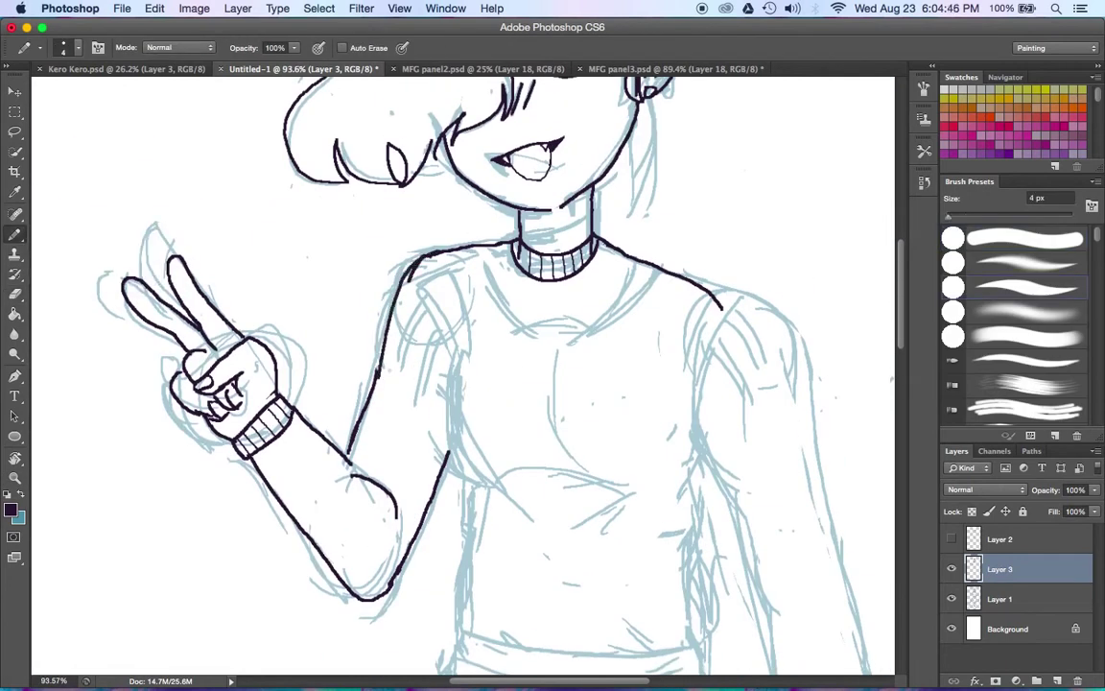
pyautogui.moveTo(611, 303); pyautogui.dragTo(515, 379)
pyautogui.moveTo(536, 371); pyautogui.dragTo(559, 366)
pyautogui.moveTo(633, 473); pyautogui.dragTo(468, 475)
pyautogui.moveTo(458, 360); pyautogui.dragTo(467, 475)
pyautogui.scroll(-3, 672, 403)
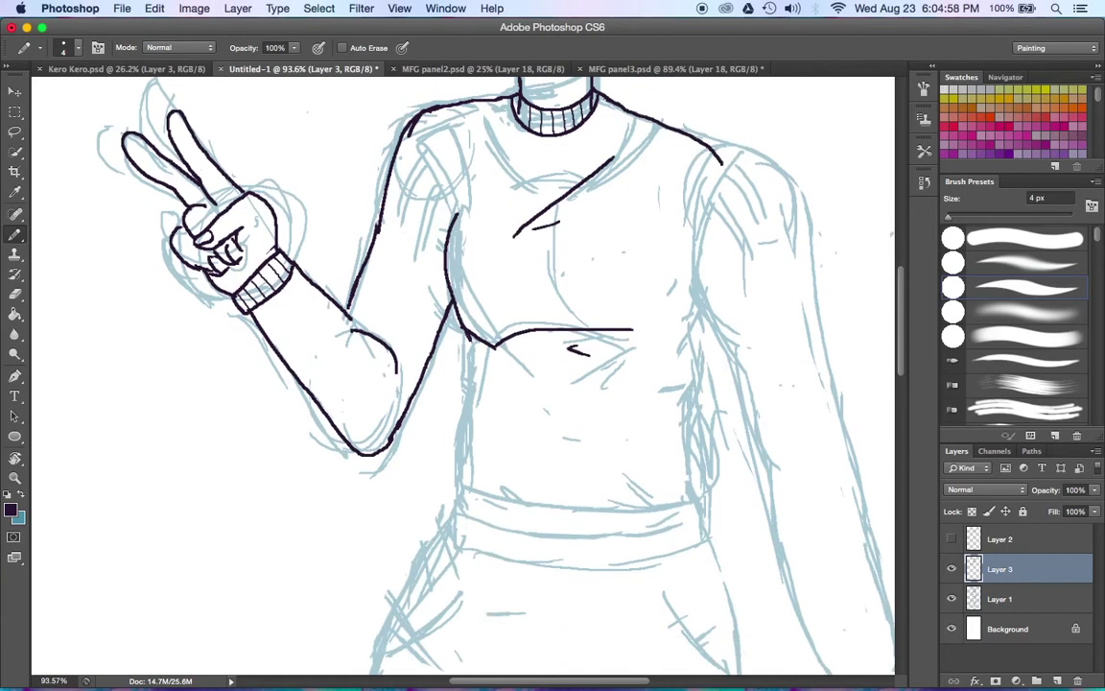
pyautogui.moveTo(455, 337); pyautogui.dragTo(494, 495)
# Ink the right waist contour and the fold strokes along the sweater hem.
pyautogui.moveTo(702, 300); pyautogui.dragTo(691, 343)
pyautogui.moveTo(693, 335); pyautogui.dragTo(685, 494)
pyautogui.moveTo(550, 482); pyautogui.dragTo(559, 505)
pyautogui.moveTo(570, 499); pyautogui.dragTo(586, 505)
pyautogui.moveTo(608, 490); pyautogui.dragTo(616, 510)
pyautogui.moveTo(652, 470); pyautogui.dragTo(683, 497)
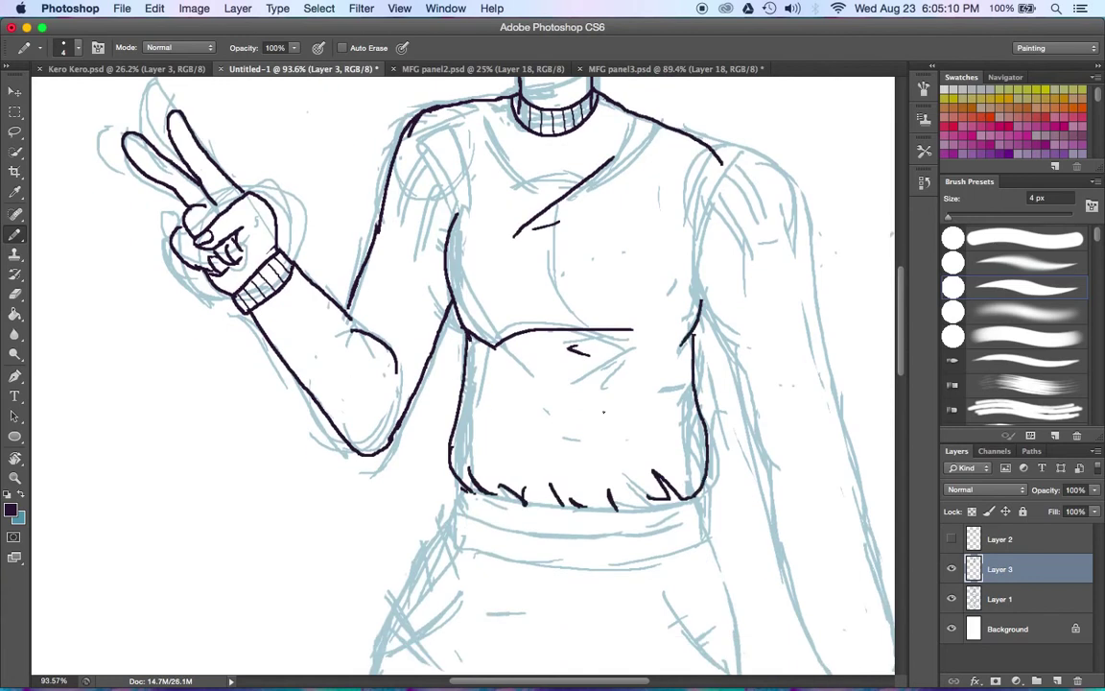
# Ink the sweatpants waistband and the pants' right side below it.
pyautogui.scroll(-3, 907, 298)
pyautogui.moveTo(456, 370); pyautogui.dragTo(672, 388)
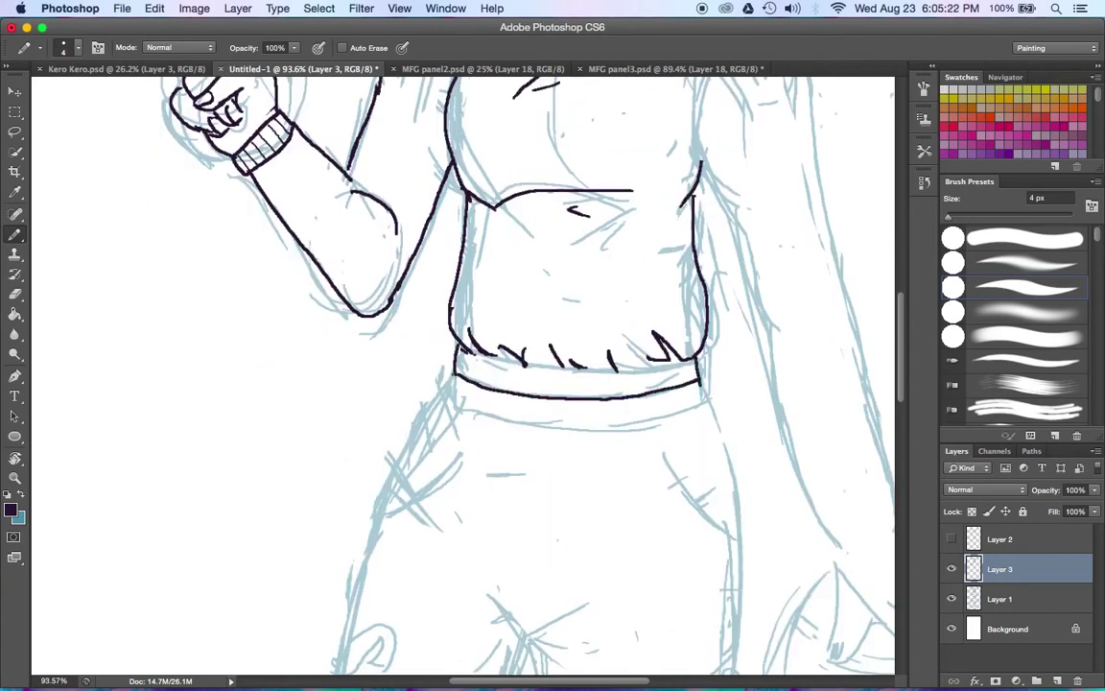
pyautogui.moveTo(457, 375); pyautogui.dragTo(440, 395)
pyautogui.moveTo(703, 381); pyautogui.dragTo(729, 474)
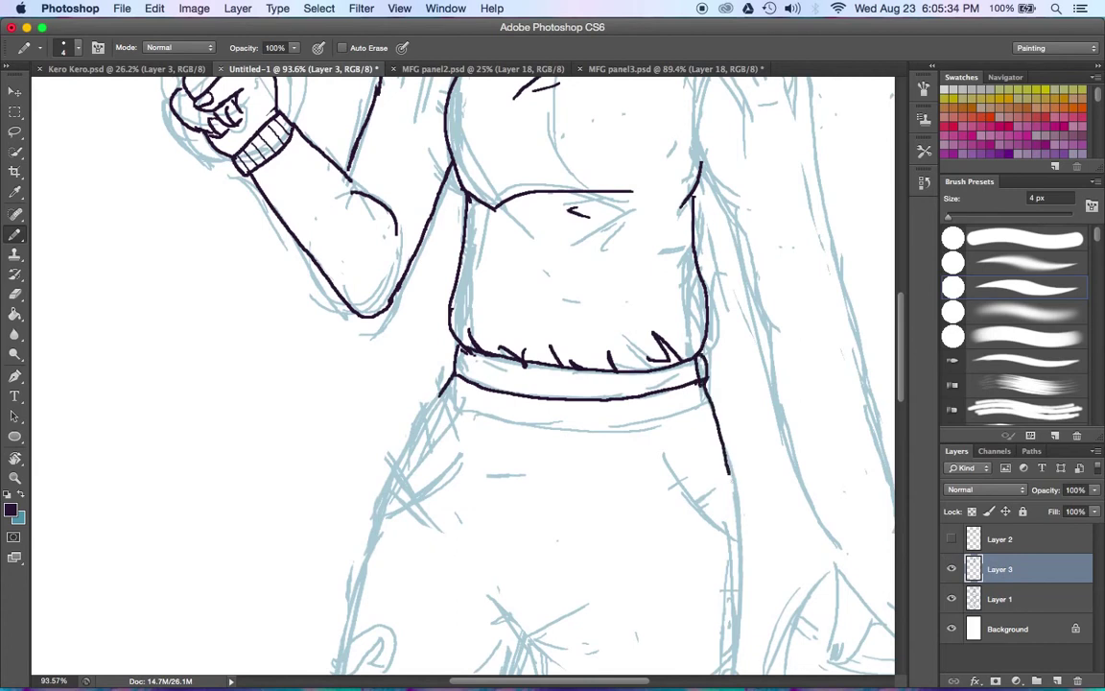
# Outline the right shoulder, then zoom out and undo that shoulder outline.
pyautogui.scroll(3, 912, 313)
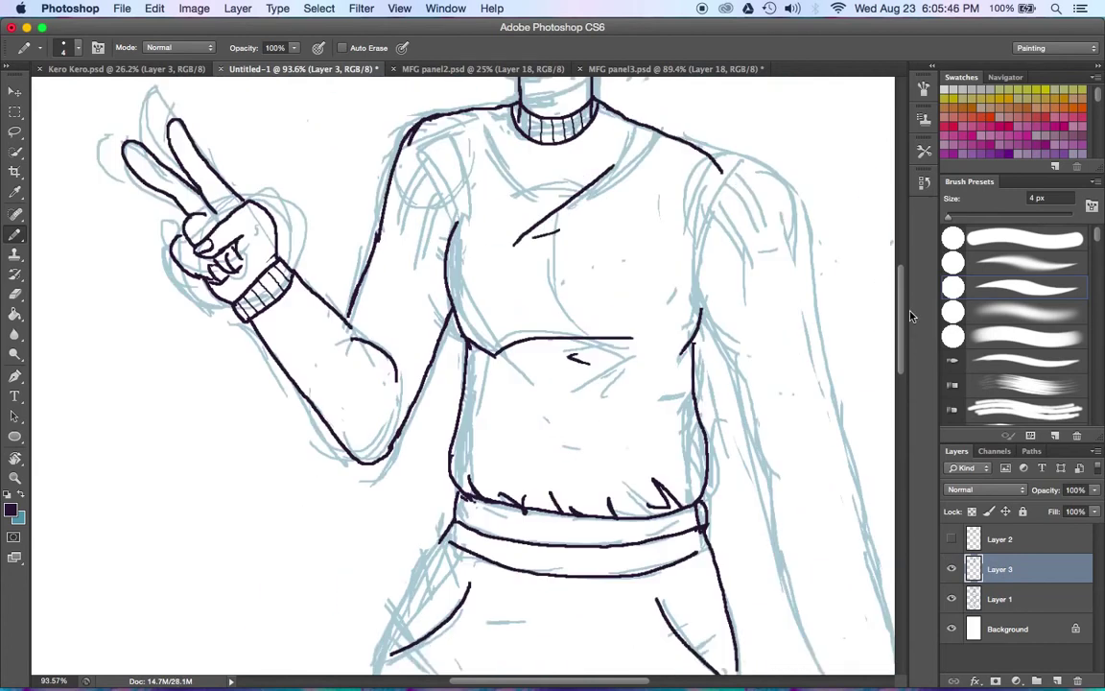
pyautogui.scroll(5, 912, 271)
pyautogui.scroll(1, 912, 270)
pyautogui.scroll(-5, 912, 270)
pyautogui.moveTo(712, 280)
pyautogui.mouseDown()
pyautogui.moveTo(798, 475)
pyautogui.moveTo(684, 423)
pyautogui.moveTo(726, 470)
pyautogui.mouseUp()
pyautogui.moveTo(781, 383); pyautogui.dragTo(700, 434)
pyautogui.scroll(-2, 766, 310)
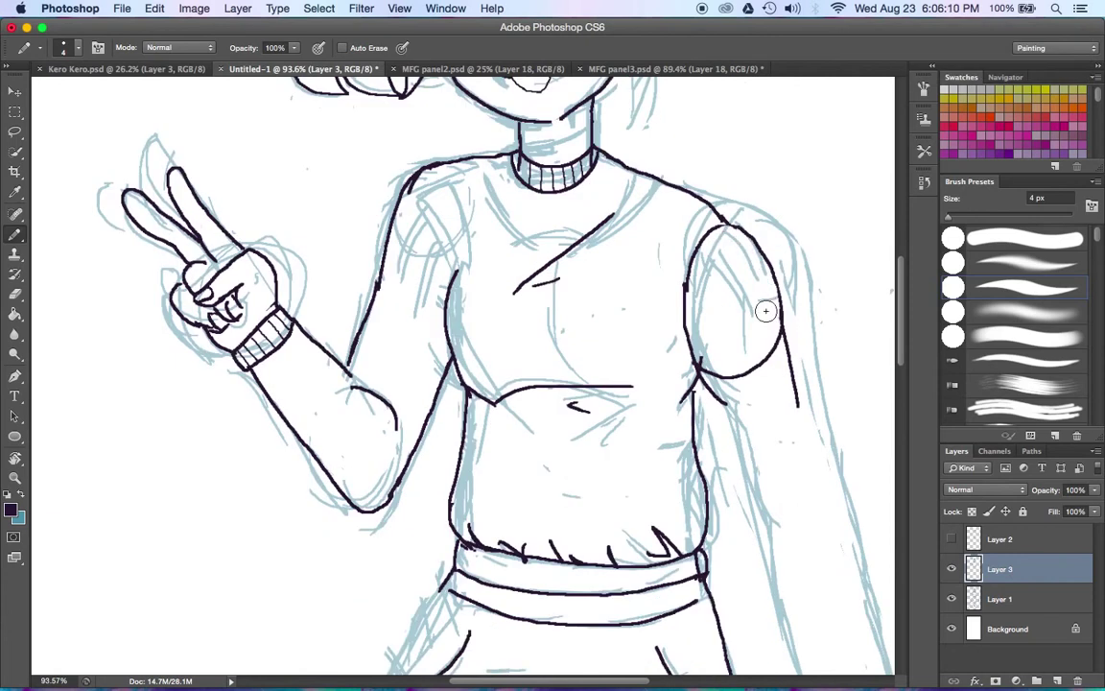
pyautogui.hscroll(10, 630, 561)
pyautogui.scroll(-3, 630, 562)
pyautogui.press('z')
pyautogui.keyDown('alt'); pyautogui.click(203, 280); pyautogui.keyUp('alt')
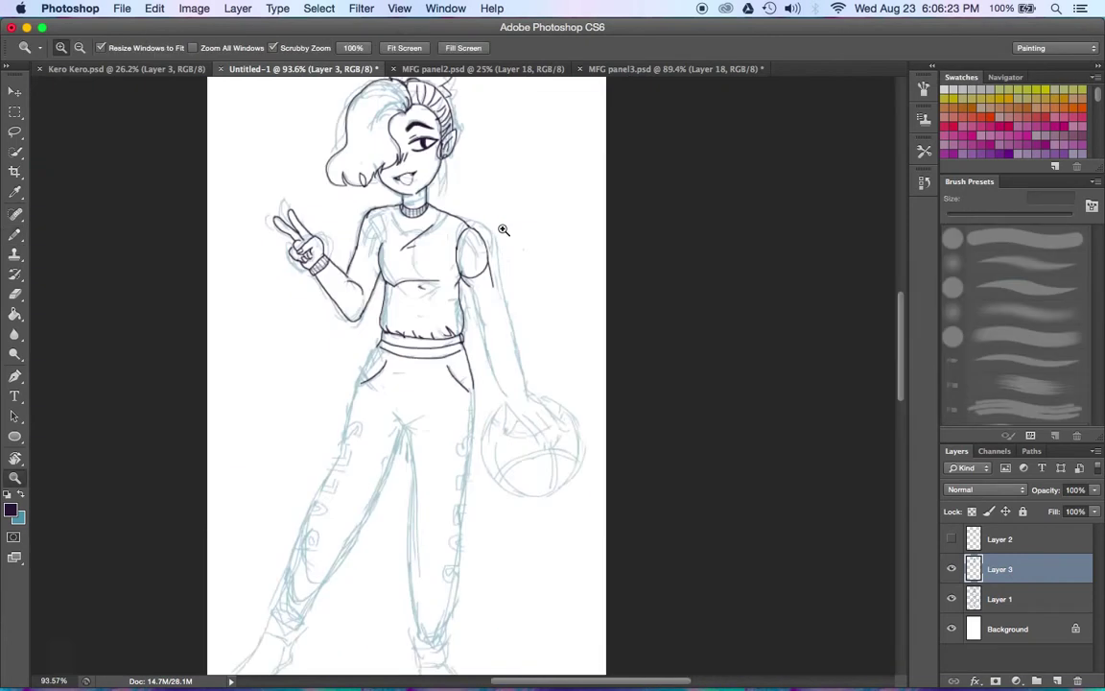
pyautogui.press('b')
pyautogui.press('alt+super+z')
pyautogui.press('alt+super+z')
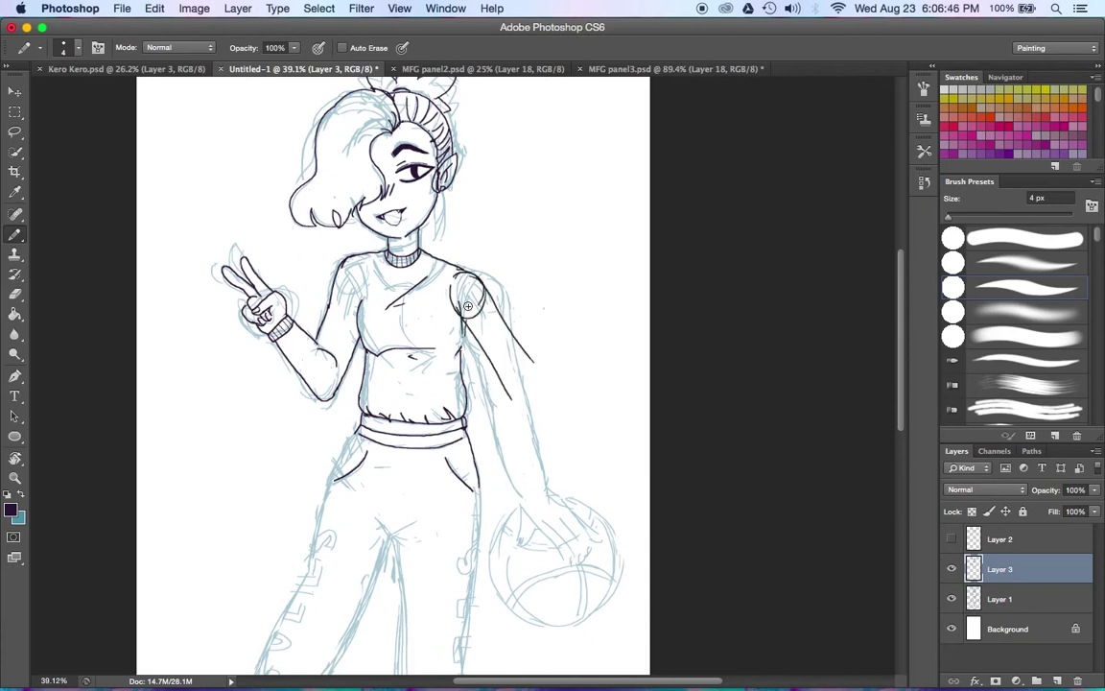
# Lower Layer 1's opacity to 51%.
pyautogui.click(999, 599)
pyautogui.click(1072, 489)
pyautogui.write('51')
pyautogui.press('Return')
# Lasso the sketched arm and basketball, rotate them slightly and shift them down-right.
pyautogui.click(16, 134)
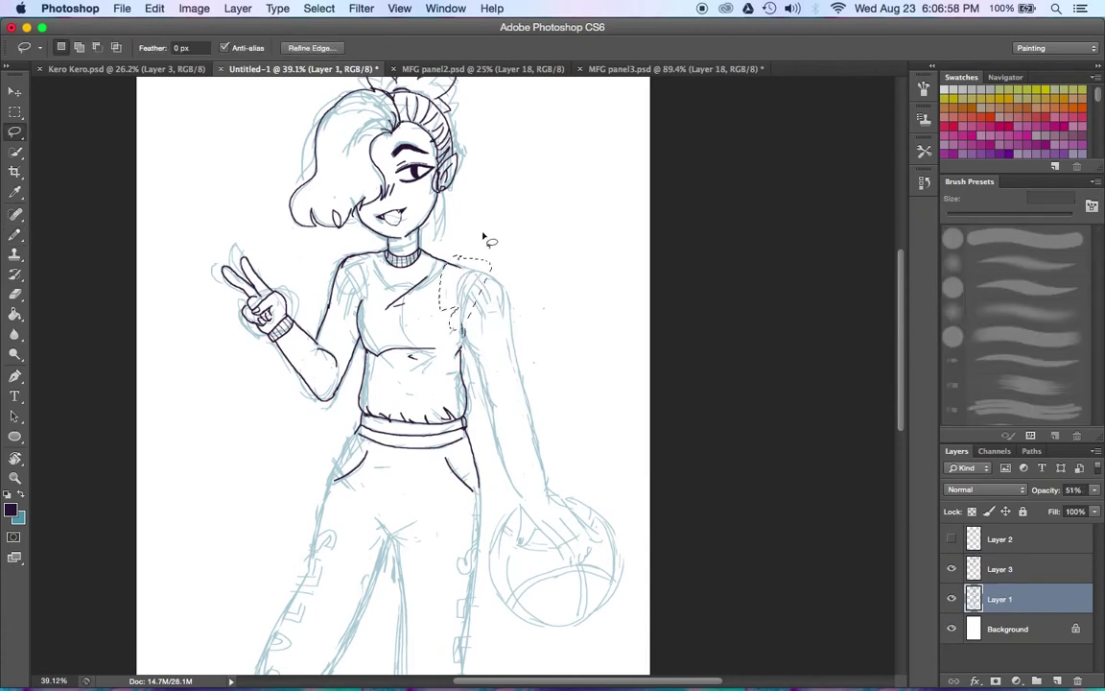
pyautogui.moveTo(523, 285)
pyautogui.mouseDown()
pyautogui.moveTo(501, 472)
pyautogui.moveTo(508, 585)
pyautogui.mouseUp()
pyautogui.moveTo(499, 402); pyautogui.dragTo(491, 287)
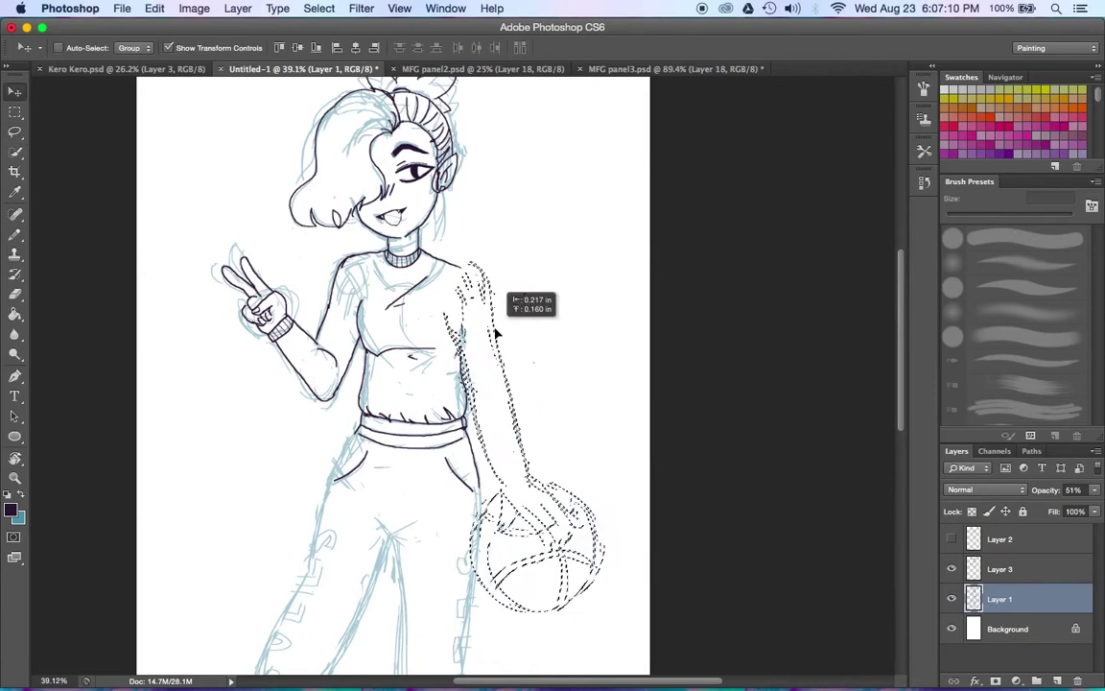
pyautogui.press('super+t')
pyautogui.moveTo(623, 254)
pyautogui.mouseDown()
pyautogui.moveTo(558, 311)
pyautogui.moveTo(515, 316)
pyautogui.mouseUp()
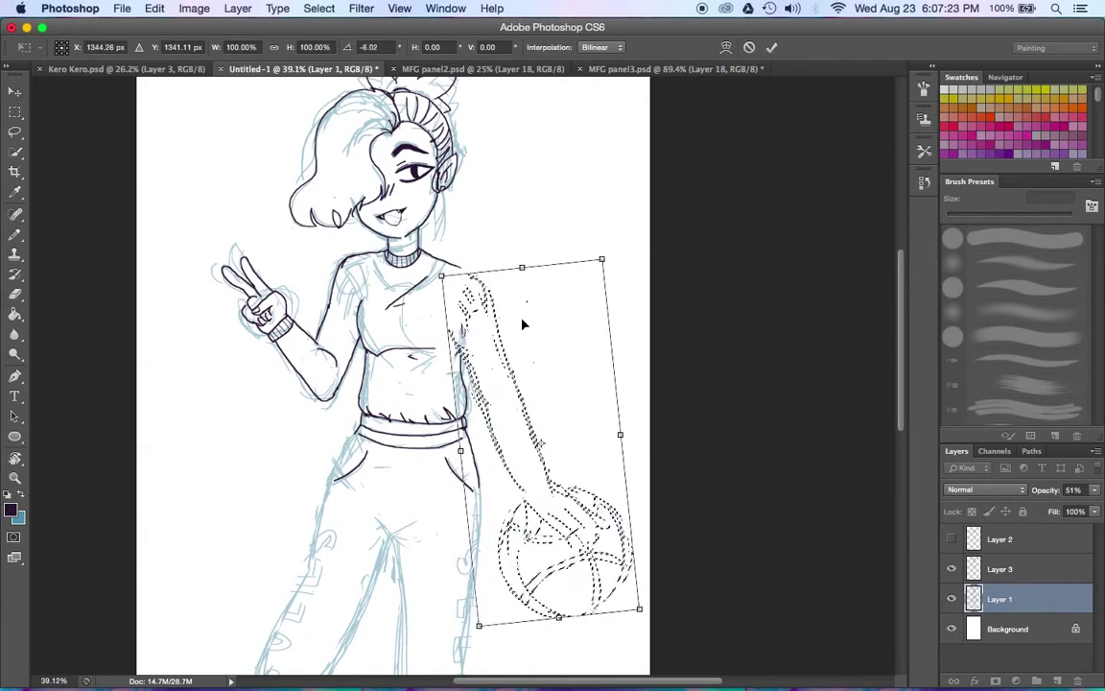
pyautogui.press('Return')
pyautogui.press('super+d')
pyautogui.press('b')
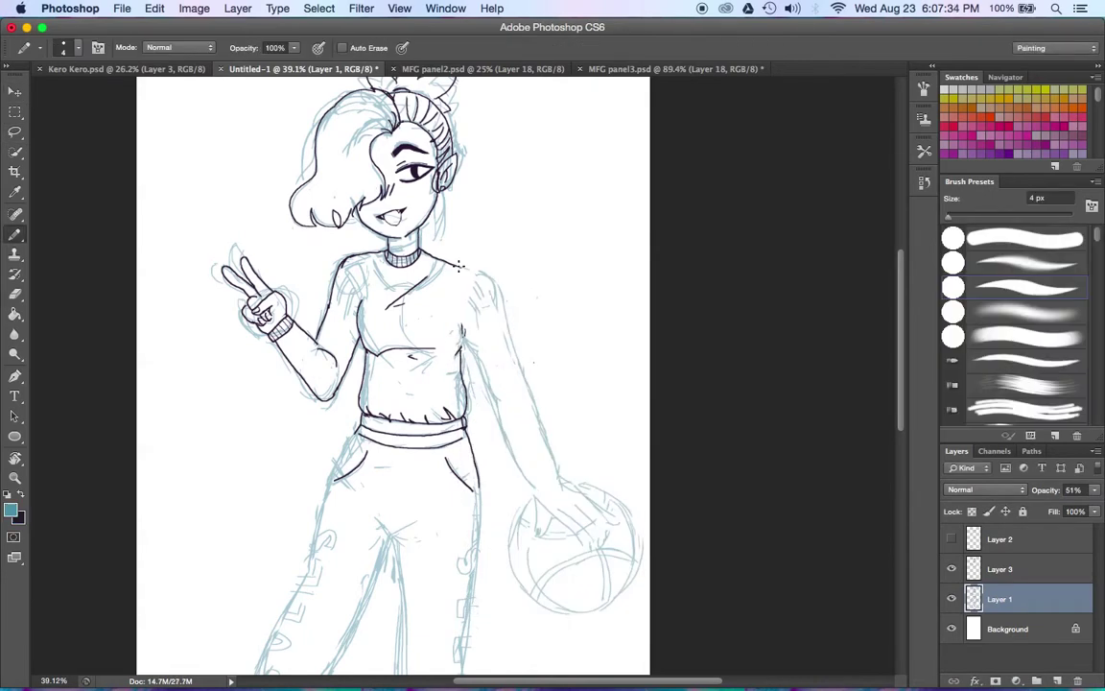
# On Layer 3 in the dark colour, ink the ball-holding arm's outer edge and inner forearm.
pyautogui.click(968, 568)
pyautogui.press('x')
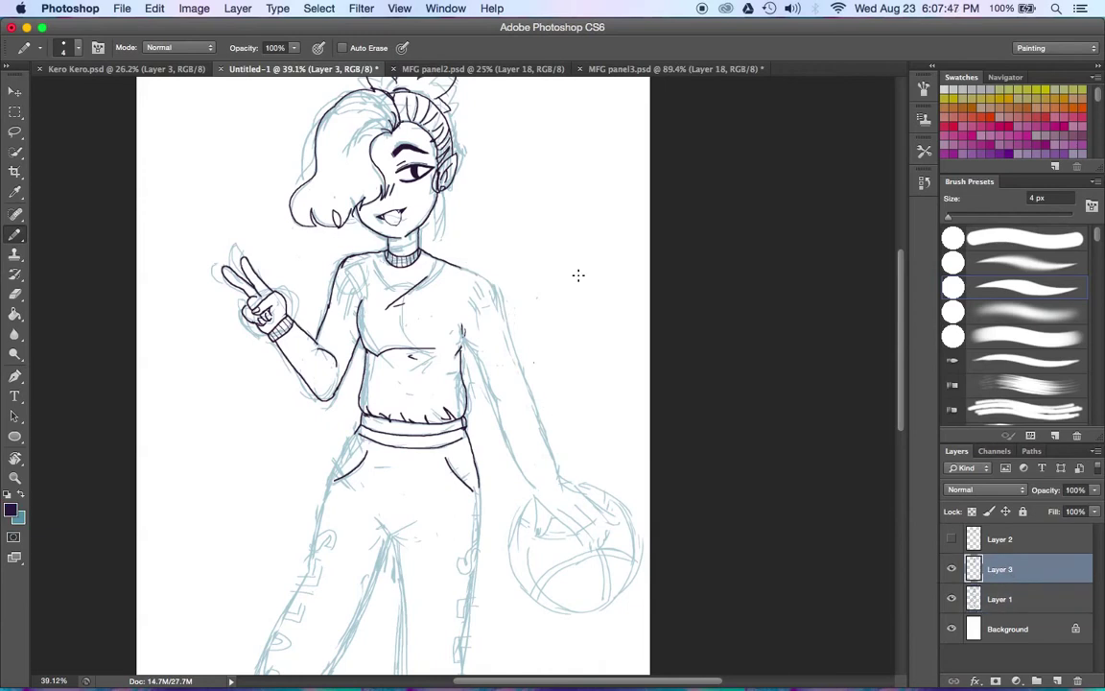
pyautogui.moveTo(464, 359); pyautogui.dragTo(529, 486)
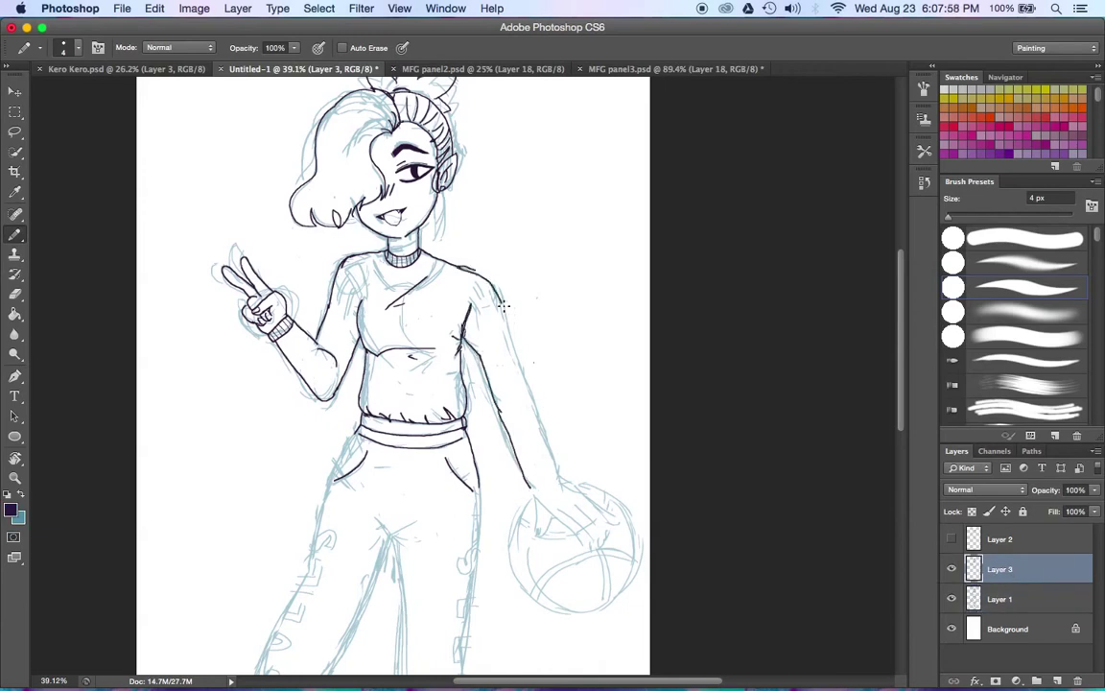
pyautogui.moveTo(497, 294); pyautogui.dragTo(546, 432)
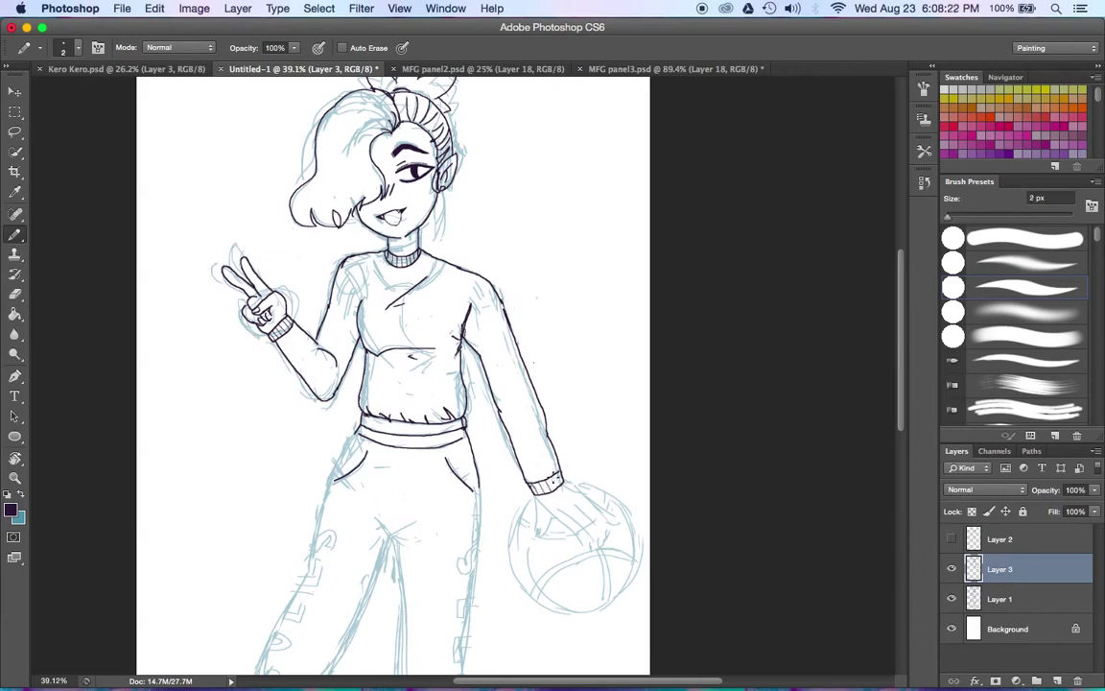
pyautogui.moveTo(901, 347); pyautogui.dragTo(901, 372)
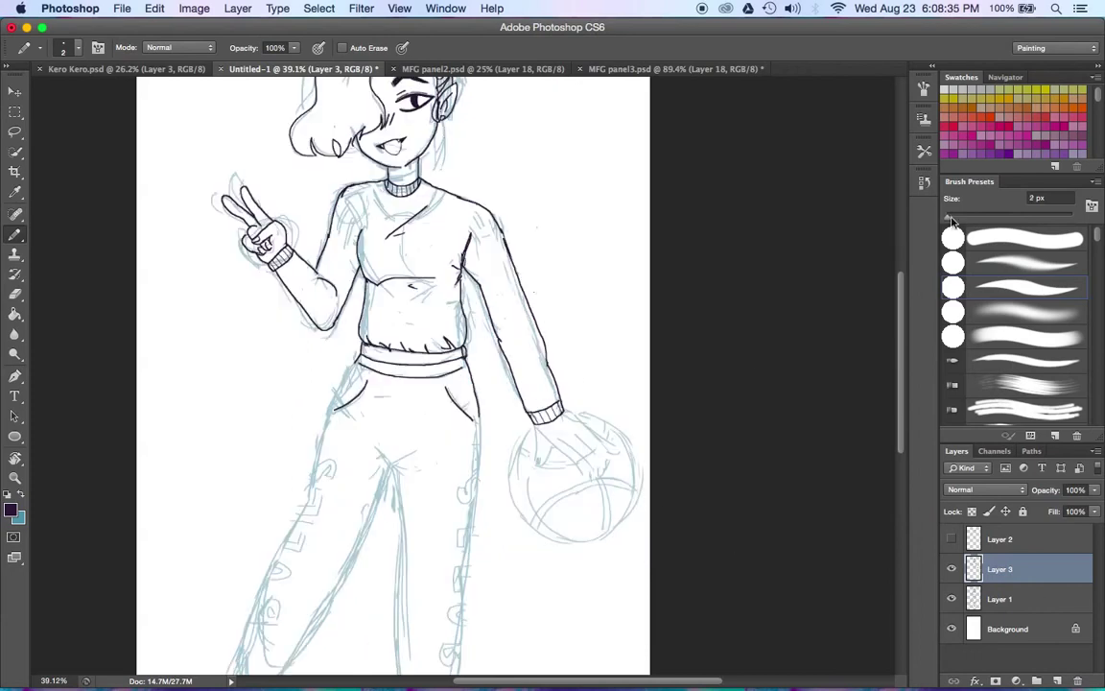
pyautogui.moveTo(336, 408); pyautogui.dragTo(314, 514)
# Ink the left pant leg outline, hem and inner edge down to the cuff.
pyautogui.scroll(-3, 383, 384)
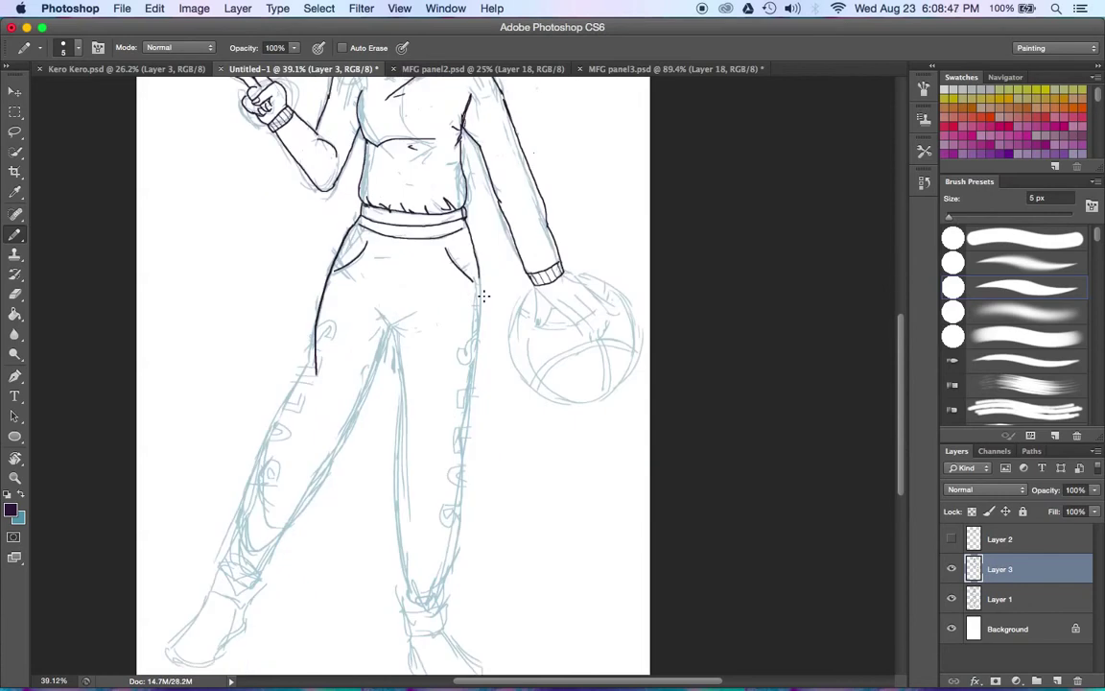
pyautogui.moveTo(476, 278); pyautogui.dragTo(460, 595)
pyautogui.moveTo(315, 357)
pyautogui.mouseDown()
pyautogui.moveTo(226, 556)
pyautogui.moveTo(259, 565)
pyautogui.mouseUp()
pyautogui.moveTo(235, 509)
pyautogui.mouseDown()
pyautogui.moveTo(373, 288)
pyautogui.moveTo(257, 564)
pyautogui.mouseUp()
pyautogui.hotkey('ctrl', 'z')
pyautogui.scroll(-3, 403, 431)
pyautogui.scroll(-2, 402, 431)
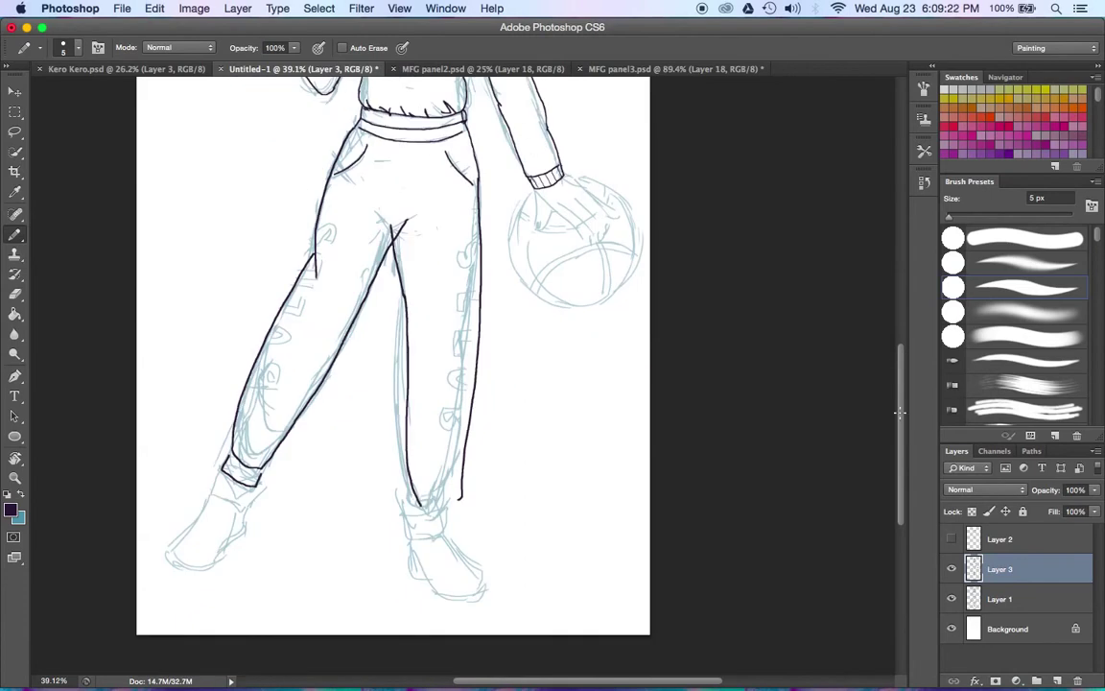
pyautogui.moveTo(404, 222); pyautogui.dragTo(465, 521)
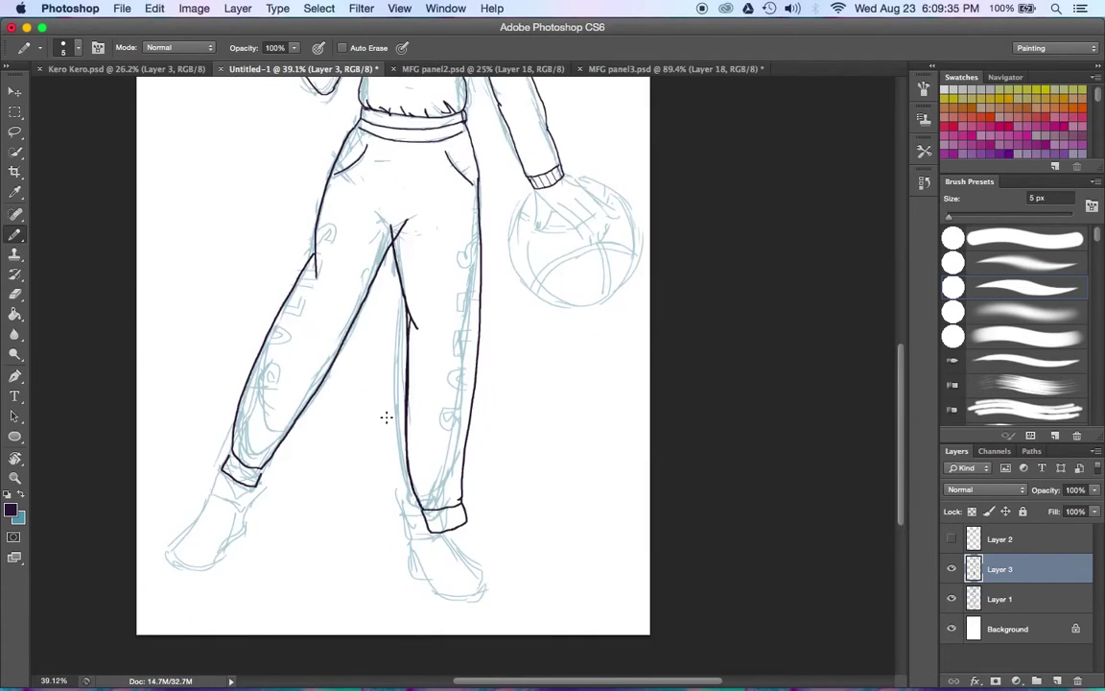
# Ink the crotch seam of the sweatpants.
pyautogui.scroll(10, 388, 415)
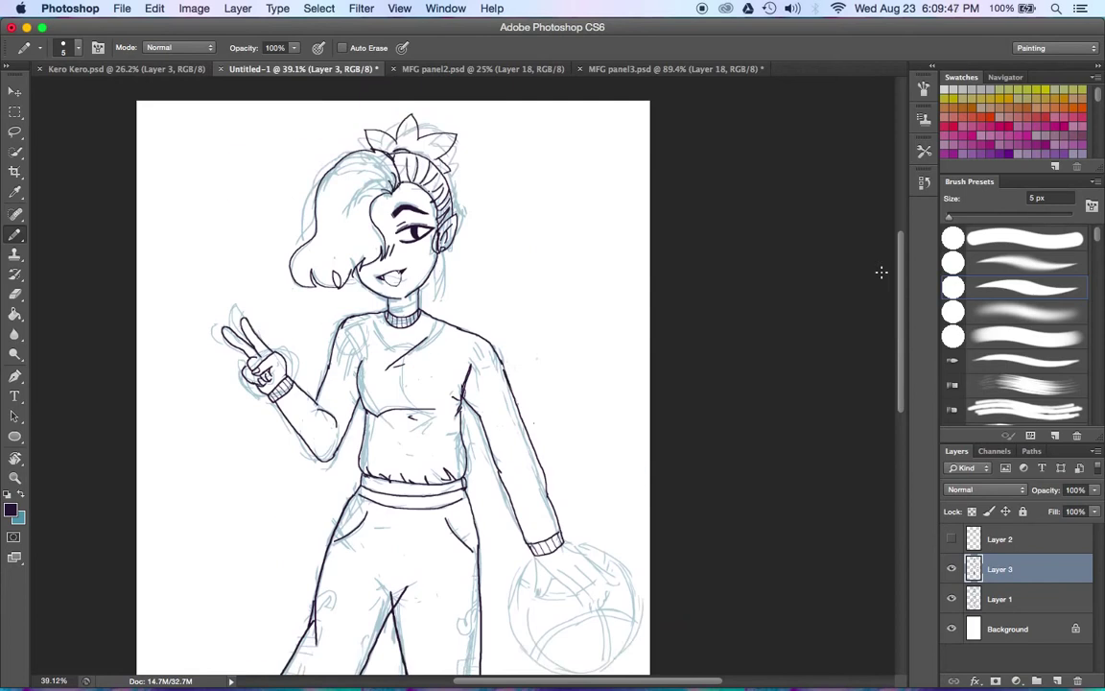
pyautogui.scroll(-3, 437, 274)
pyautogui.scroll(-4, 436, 274)
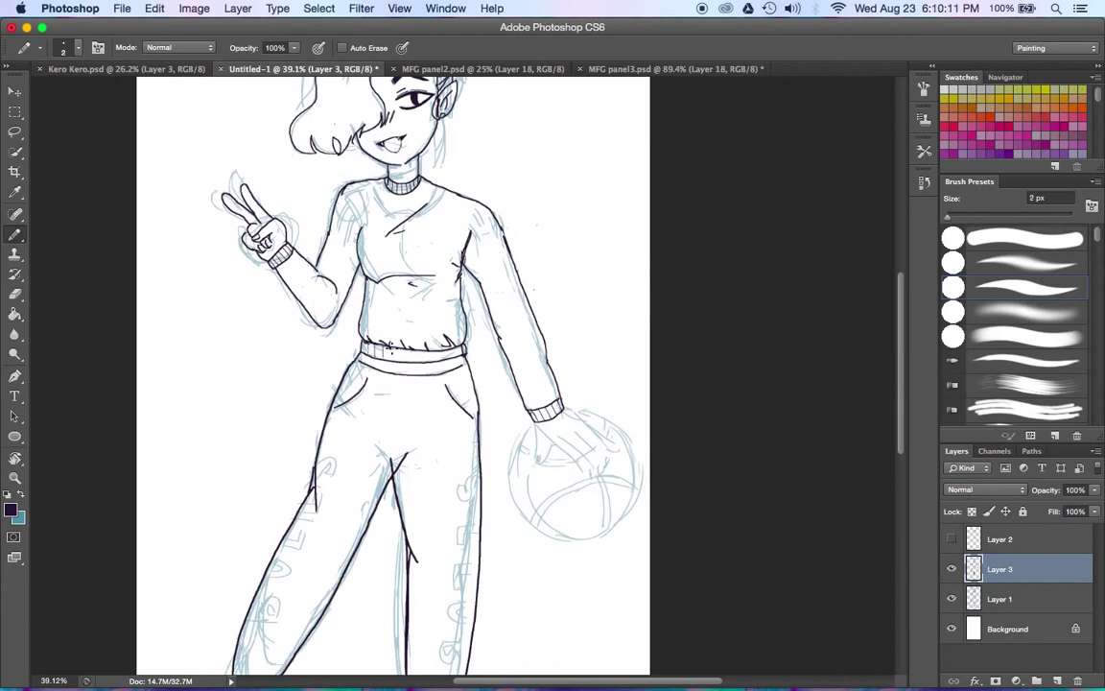
pyautogui.scroll(-10, 426, 195)
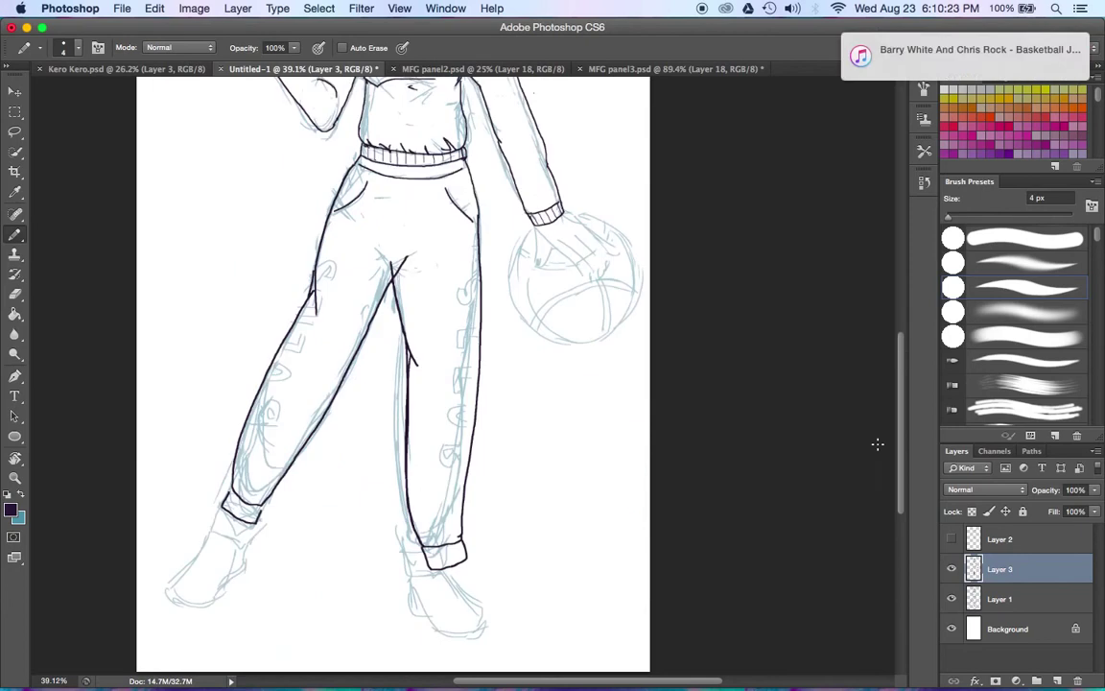
pyautogui.moveTo(373, 253); pyautogui.dragTo(394, 279)
pyautogui.moveTo(388, 282); pyautogui.dragTo(423, 257)
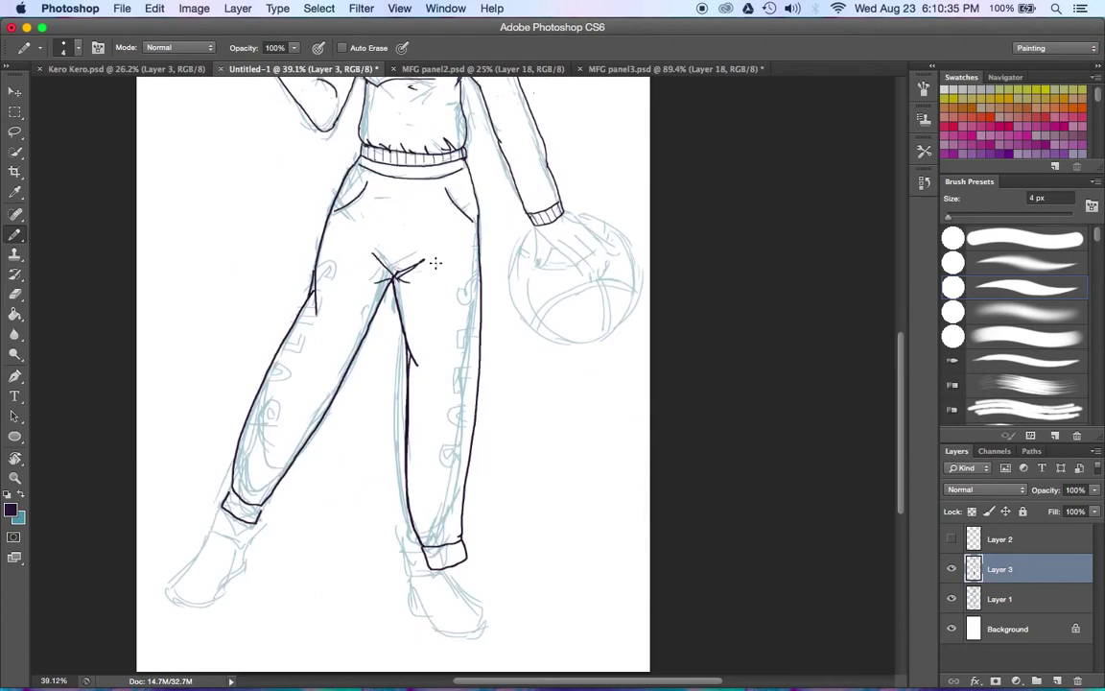
# Ink the left foot from cuff to toe, undoing the failed right-foot strokes.
pyautogui.scroll(1, 426, 384)
pyautogui.scroll(-2, 426, 383)
pyautogui.scroll(-2, 426, 383)
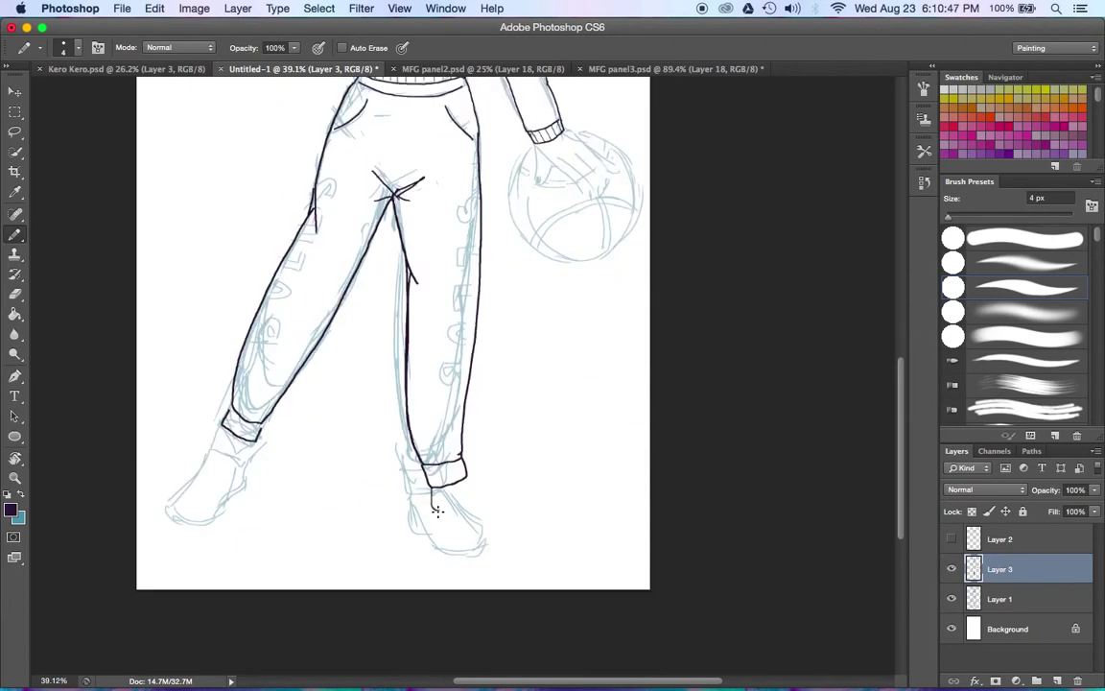
pyautogui.moveTo(434, 490); pyautogui.dragTo(477, 540)
pyautogui.hotkey('ctrl', 'z')
pyautogui.moveTo(220, 432); pyautogui.dragTo(187, 501)
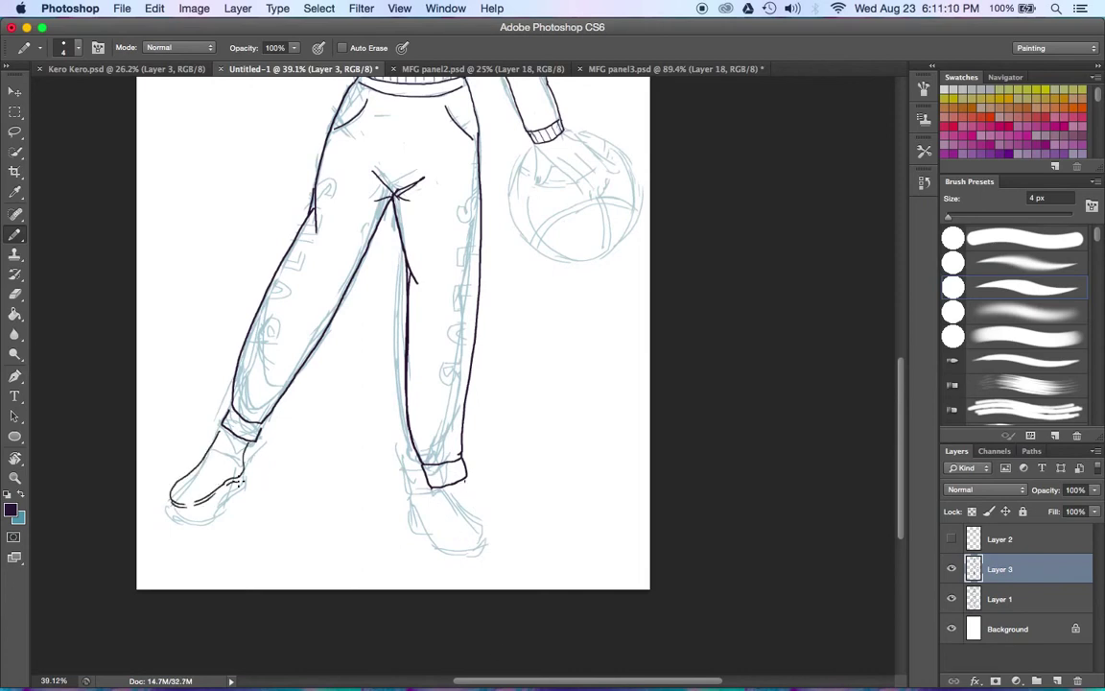
pyautogui.hotkey('ctrl', 'z')
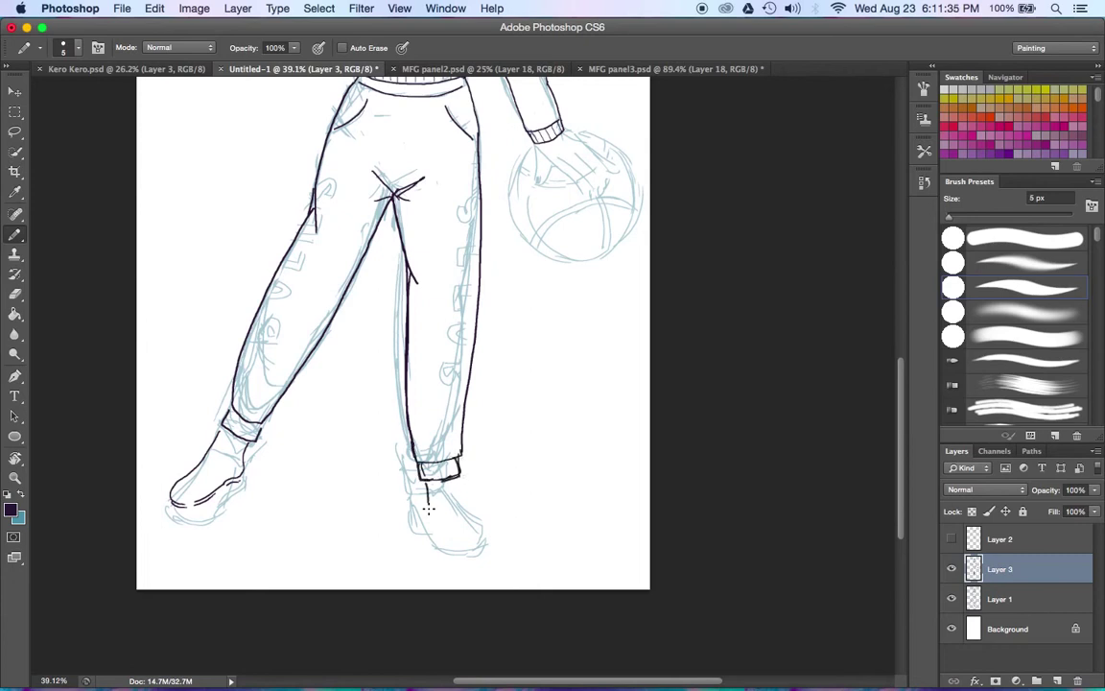
pyautogui.moveTo(428, 509); pyautogui.dragTo(484, 553)
pyautogui.moveTo(459, 479); pyautogui.dragTo(490, 545)
pyautogui.hotkey('ctrl', 'alt', 'z')
pyautogui.hotkey('ctrl', 'alt', 'z')
# Copy the inked left foot, flip it horizontally and place it under the right cuff.
pyautogui.press('l')
pyautogui.moveTo(240, 422)
pyautogui.mouseDown()
pyautogui.moveTo(272, 493)
pyautogui.moveTo(521, 512)
pyautogui.mouseUp()
pyautogui.press('v')
pyautogui.click(154, 8)
pyautogui.click(407, 468)
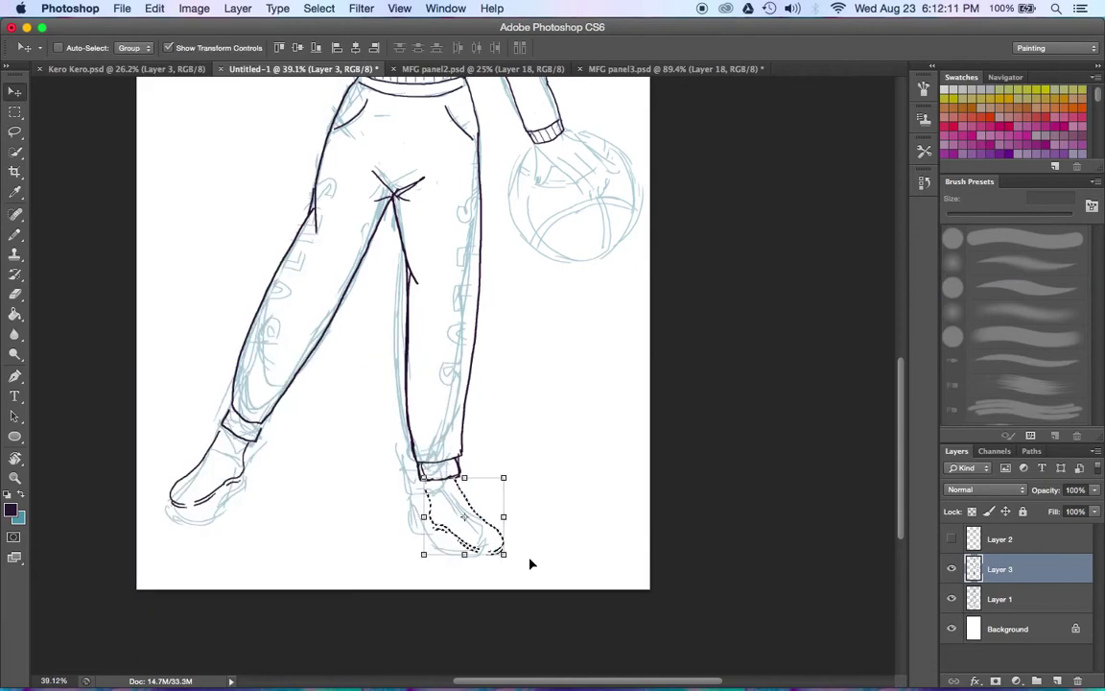
pyautogui.moveTo(531, 564); pyautogui.dragTo(488, 503)
pyautogui.hotkey('ctrl', 't')
pyautogui.press('Return')
pyautogui.hotkey('ctrl', 'd')
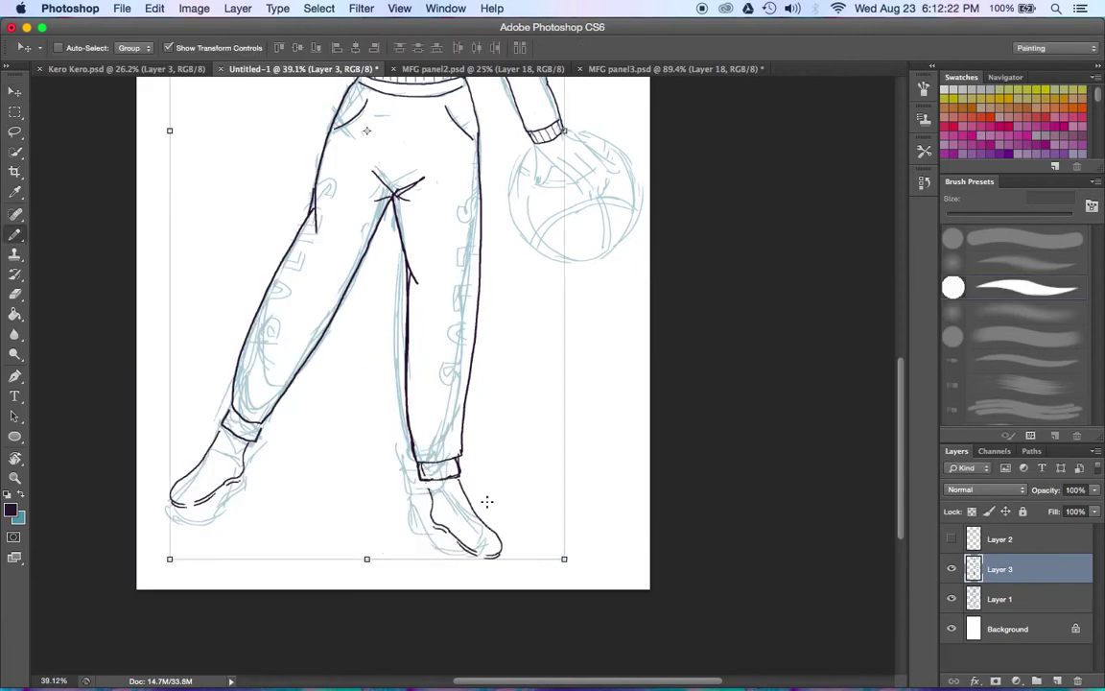
pyautogui.press('b')
# Ink the thumb, fingers and top edge of the hand gripping the basketball.
pyautogui.scroll(5, 883, 290)
pyautogui.scroll(-1, 891, 311)
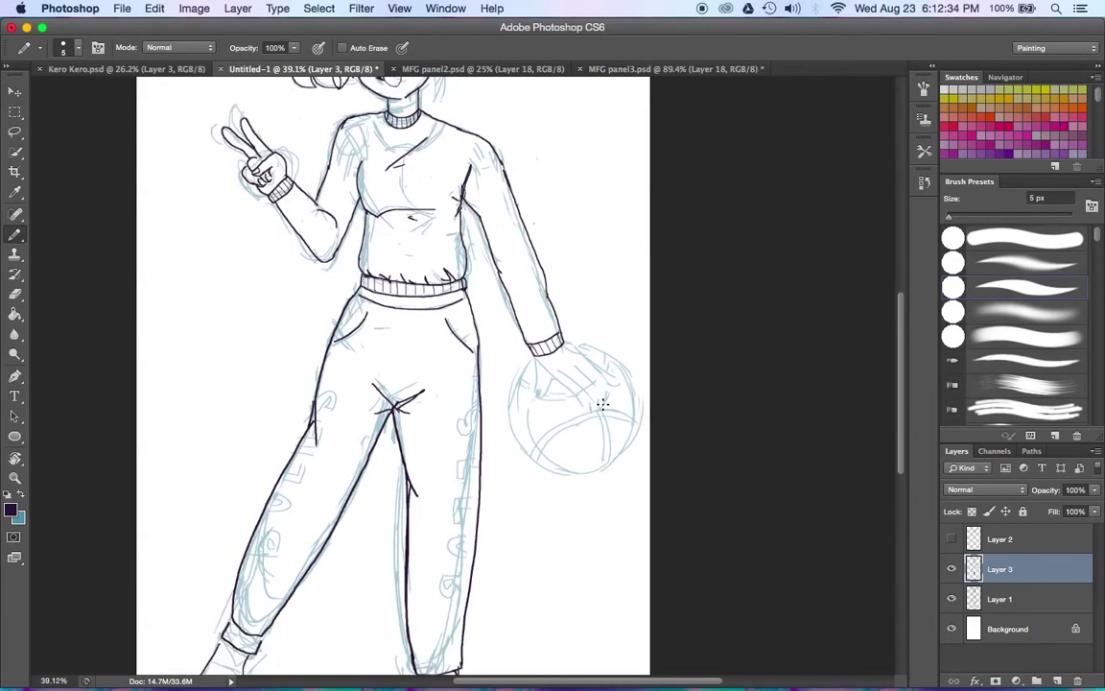
pyautogui.moveTo(561, 366); pyautogui.dragTo(594, 369)
pyautogui.moveTo(517, 353)
pyautogui.mouseDown()
pyautogui.moveTo(537, 392)
pyautogui.moveTo(600, 416)
pyautogui.mouseUp()
pyautogui.moveTo(539, 390); pyautogui.dragTo(589, 430)
pyautogui.moveTo(570, 362); pyautogui.dragTo(621, 427)
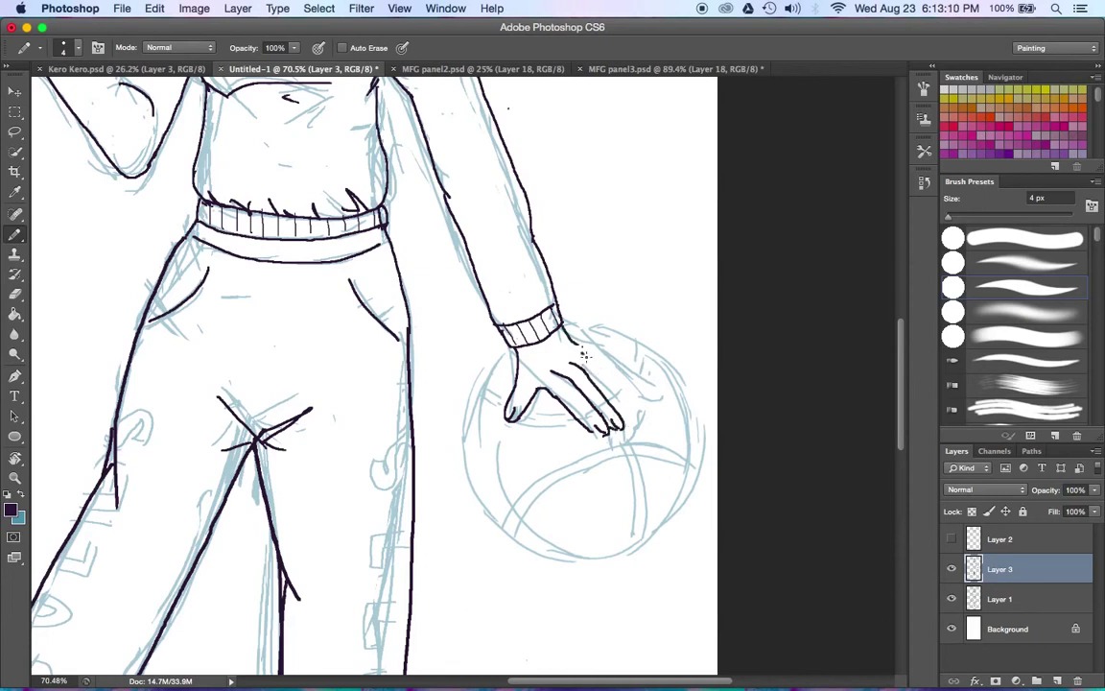
pyautogui.moveTo(568, 331); pyautogui.dragTo(630, 377)
# Ink the basketball's outline and its curved seam lines.
pyautogui.scroll(2, 805, 389)
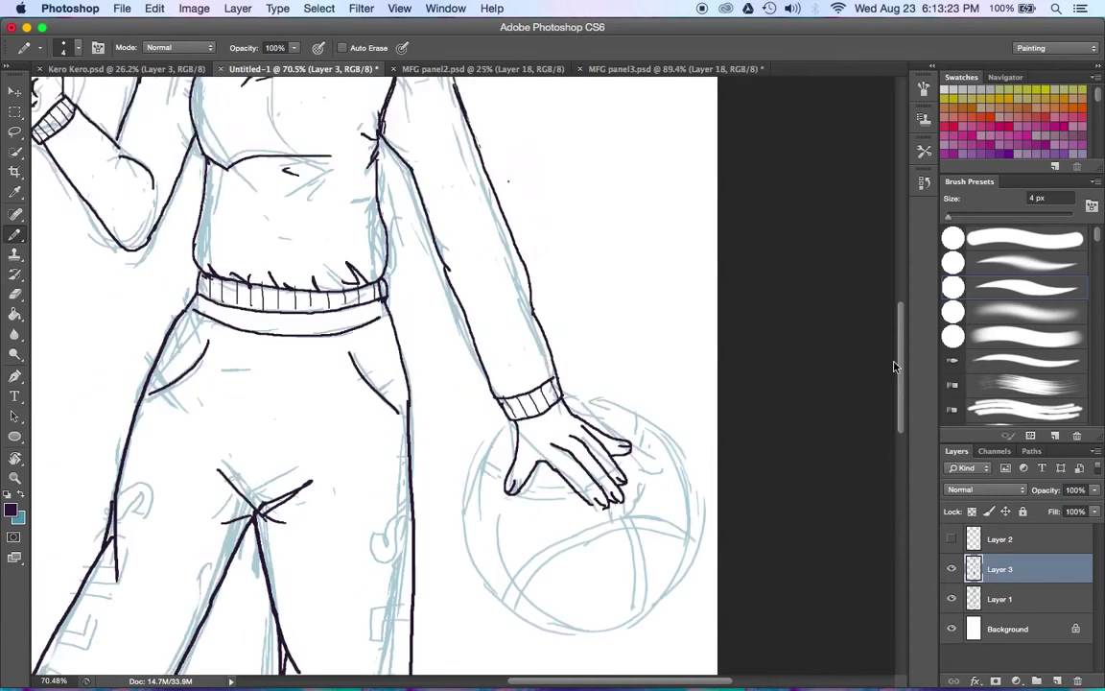
pyautogui.scroll(-3, 779, 492)
pyautogui.moveTo(510, 299)
pyautogui.mouseDown()
pyautogui.moveTo(523, 475)
pyautogui.moveTo(676, 436)
pyautogui.moveTo(573, 276)
pyautogui.mouseUp()
pyautogui.moveTo(524, 477)
pyautogui.mouseDown()
pyautogui.moveTo(592, 406)
pyautogui.moveTo(685, 388)
pyautogui.mouseUp()
pyautogui.moveTo(516, 480); pyautogui.dragTo(687, 395)
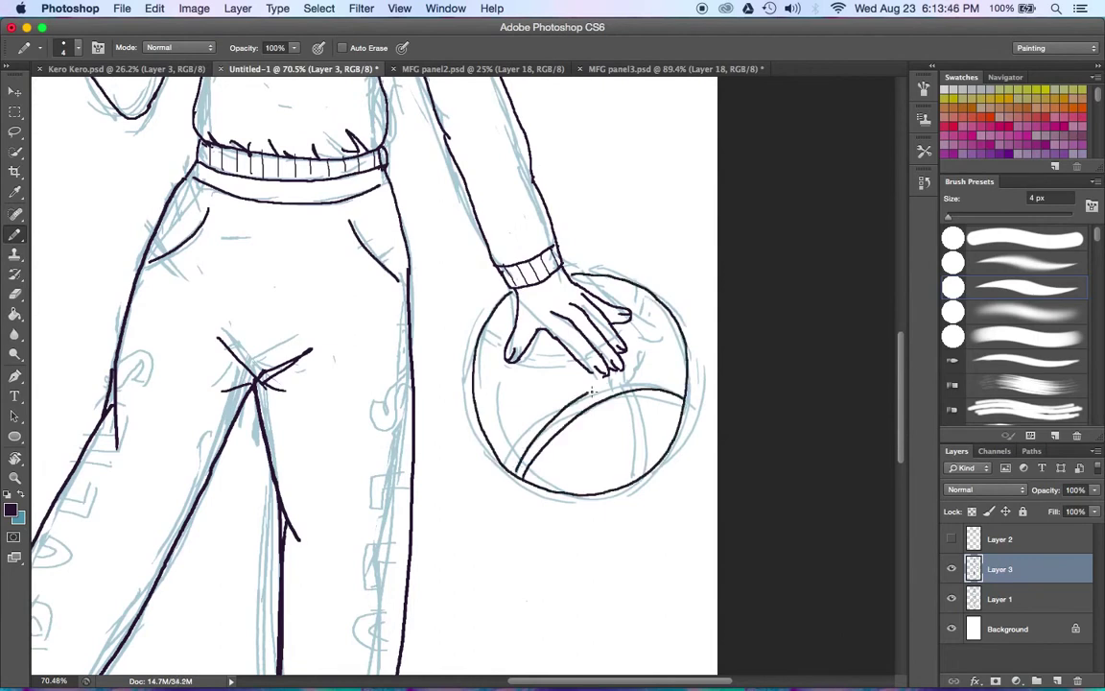
pyautogui.moveTo(484, 330); pyautogui.dragTo(499, 341)
pyautogui.moveTo(643, 286); pyautogui.dragTo(635, 312)
pyautogui.moveTo(621, 374)
pyautogui.mouseDown()
pyautogui.moveTo(633, 477)
pyautogui.moveTo(641, 470)
pyautogui.mouseUp()
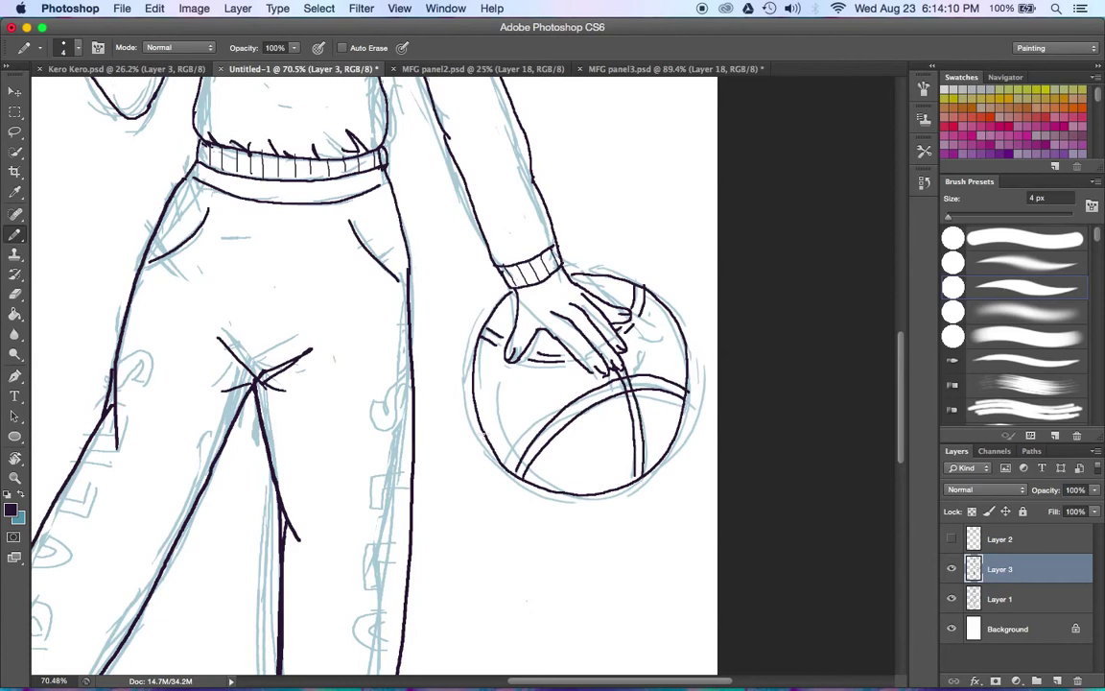
pyautogui.scroll(-5, 442, 360)
pyautogui.scroll(3, 441, 288)
# On a new layer, hand-letter 'Basket Ball Jones' across the sweater chest.
pyautogui.click(1055, 679)
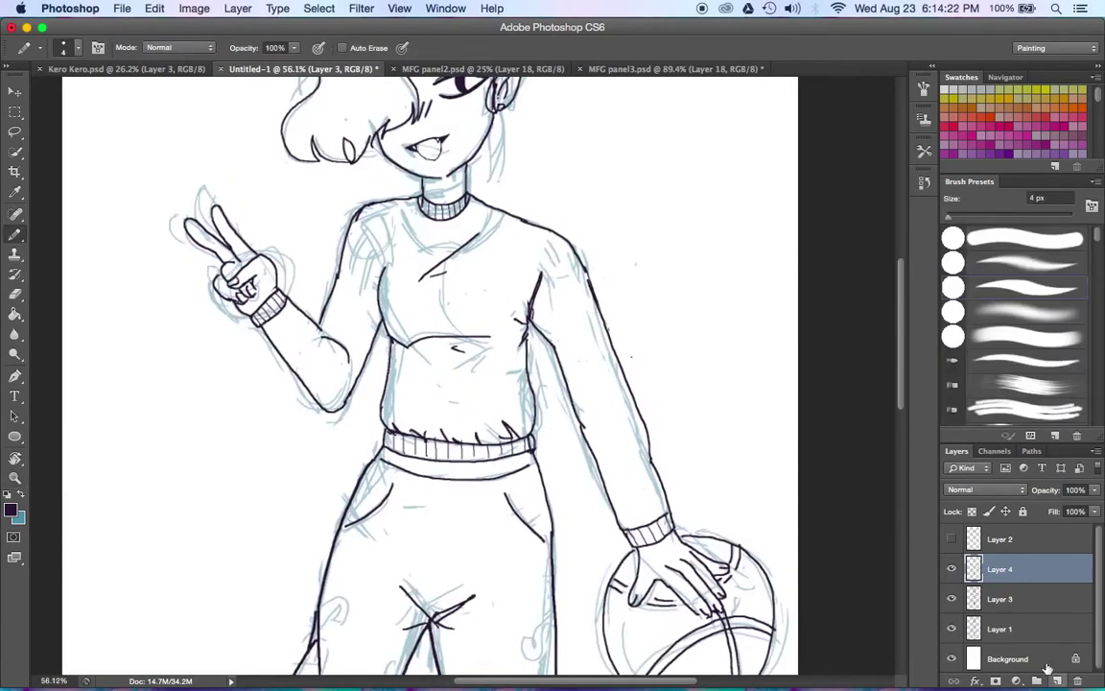
pyautogui.scroll(3, 403, 287)
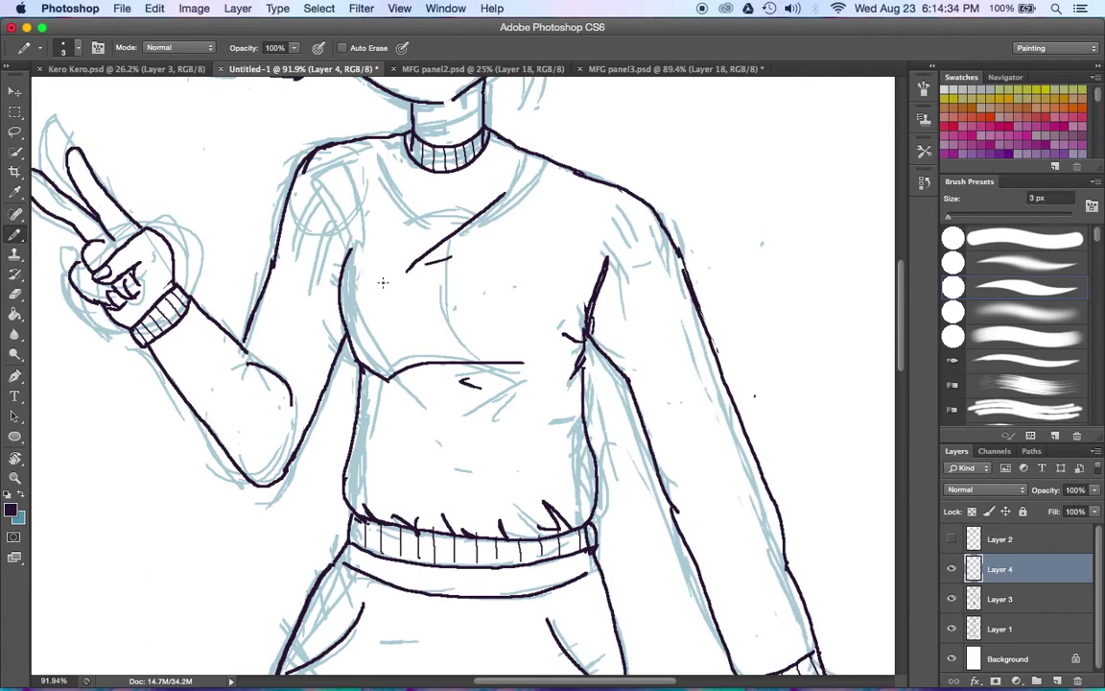
pyautogui.moveTo(376, 257); pyautogui.dragTo(408, 331)
pyautogui.moveTo(422, 287); pyautogui.dragTo(470, 317)
pyautogui.moveTo(485, 259); pyautogui.dragTo(566, 316)
pyautogui.moveTo(413, 340); pyautogui.dragTo(515, 402)
pyautogui.moveTo(531, 358); pyautogui.dragTo(530, 401)
pyautogui.moveTo(401, 431)
pyautogui.mouseDown()
pyautogui.moveTo(402, 480)
pyautogui.moveTo(573, 475)
pyautogui.mouseUp()
# Add another layer and duplicate Layer 4, making Layer 5 the active drawing layer.
pyautogui.click(1055, 679)
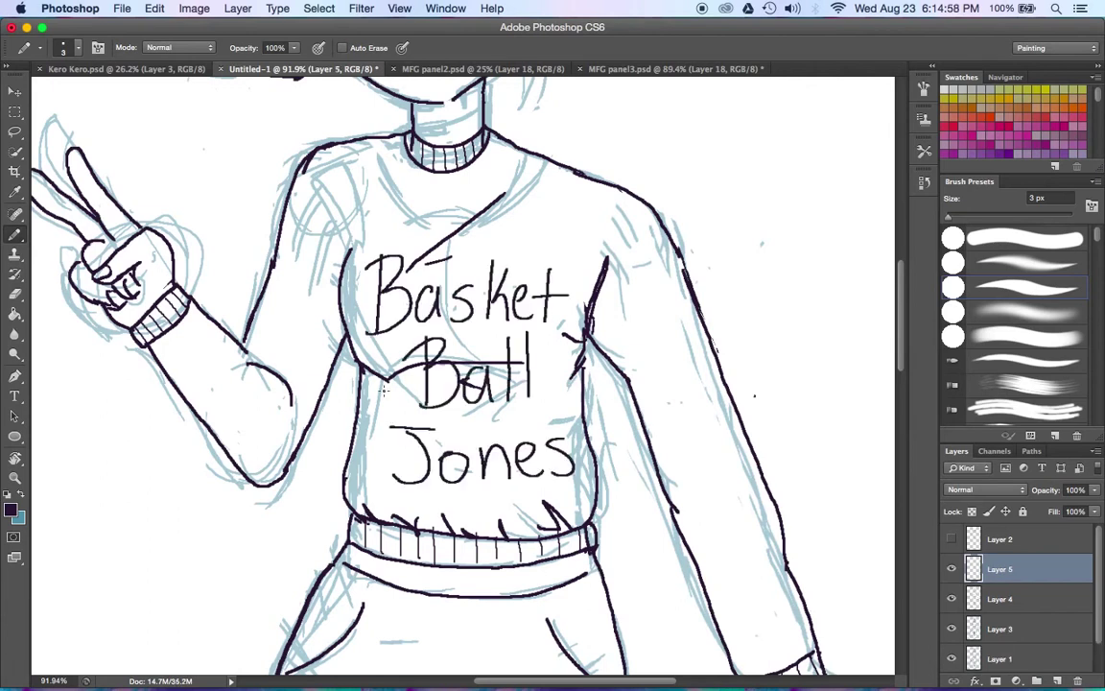
pyautogui.click(1012, 598)
pyautogui.rightClick(1007, 598)
pyautogui.click(920, 234)
pyautogui.press('Return')
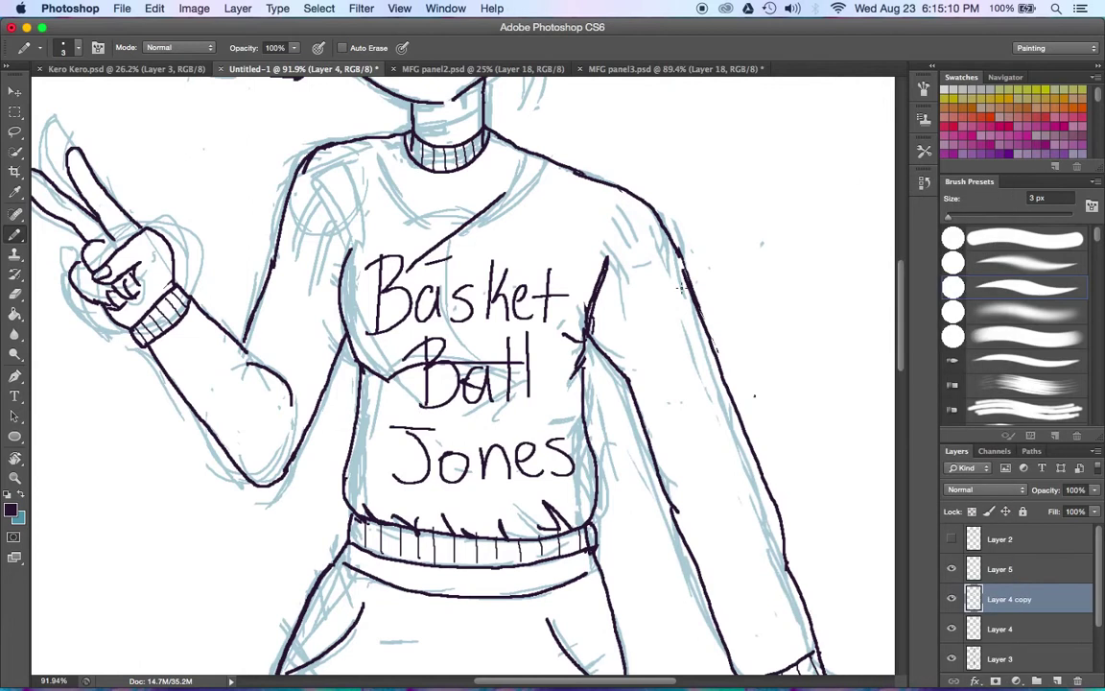
pyautogui.press('v')
pyautogui.press('b')
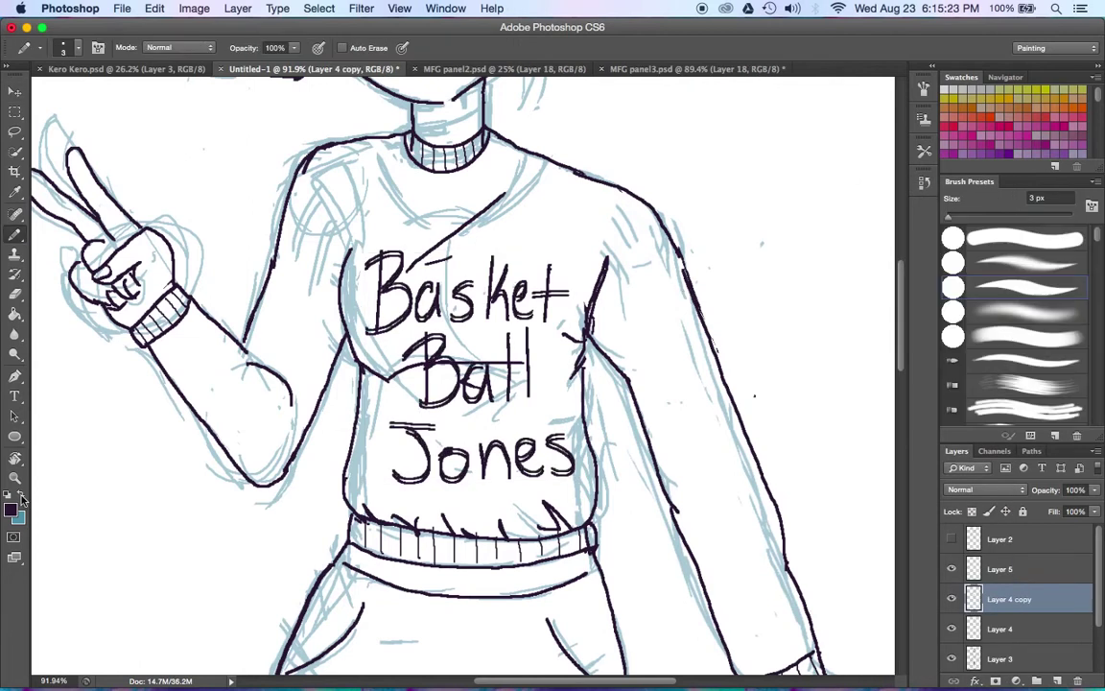
pyautogui.hotkey('alt', ']')
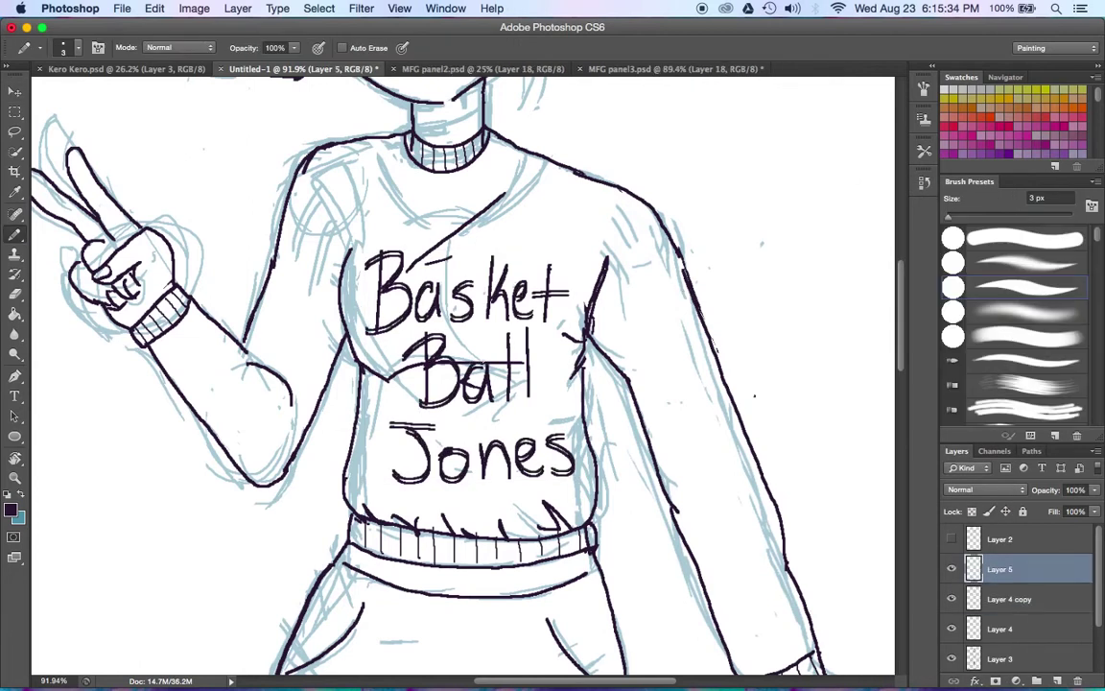
# Revert a trial oval via History, then ink the waistband drawstring and dangling cords on Layer 4.
pyautogui.moveTo(575, 268)
pyautogui.mouseDown()
pyautogui.moveTo(369, 422)
pyautogui.moveTo(503, 245)
pyautogui.mouseUp()
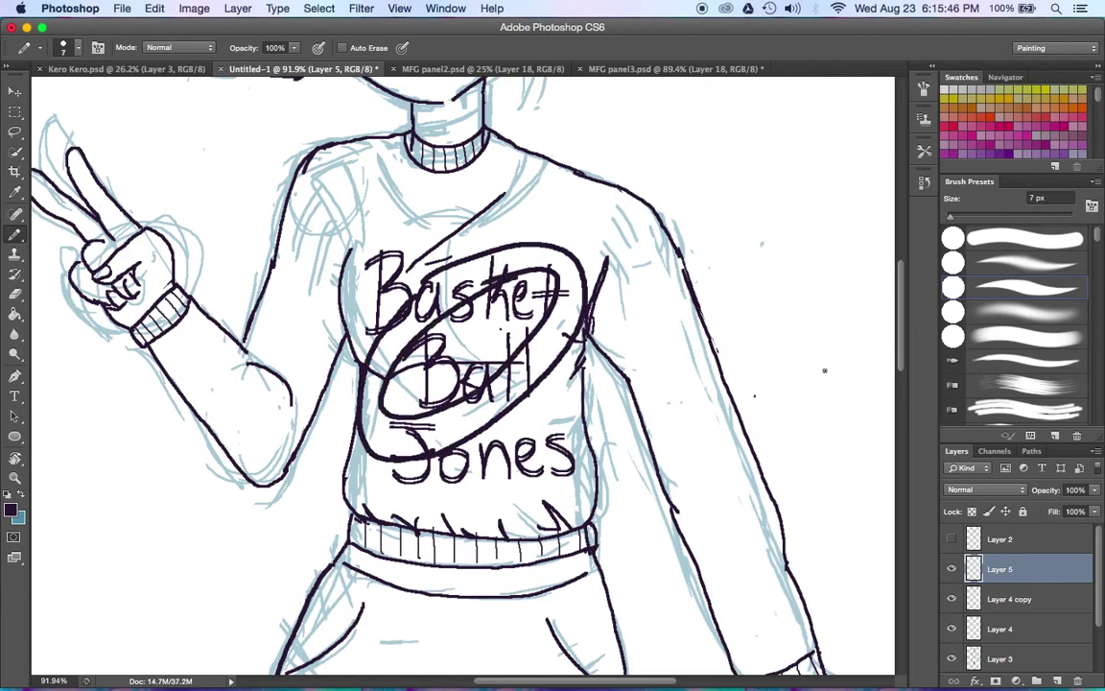
pyautogui.click(924, 179)
pyautogui.click(811, 251)
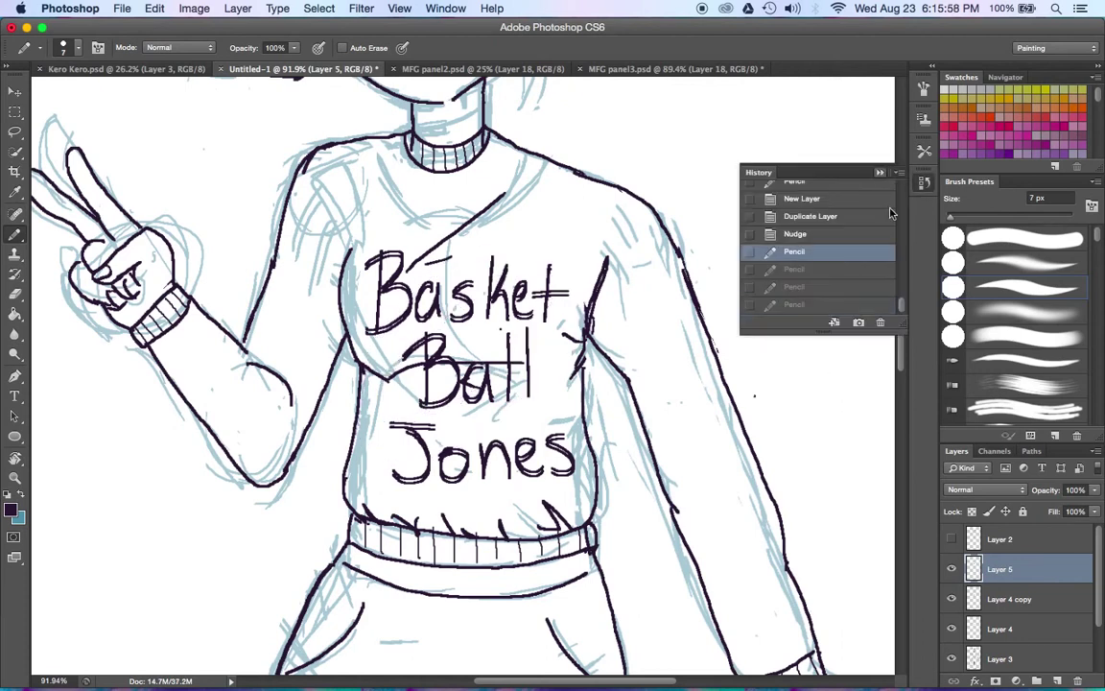
pyautogui.moveTo(900, 350)
pyautogui.mouseDown()
pyautogui.moveTo(900, 266)
pyautogui.moveTo(876, 458)
pyautogui.moveTo(900, 319)
pyautogui.mouseUp()
pyautogui.click(999, 629)
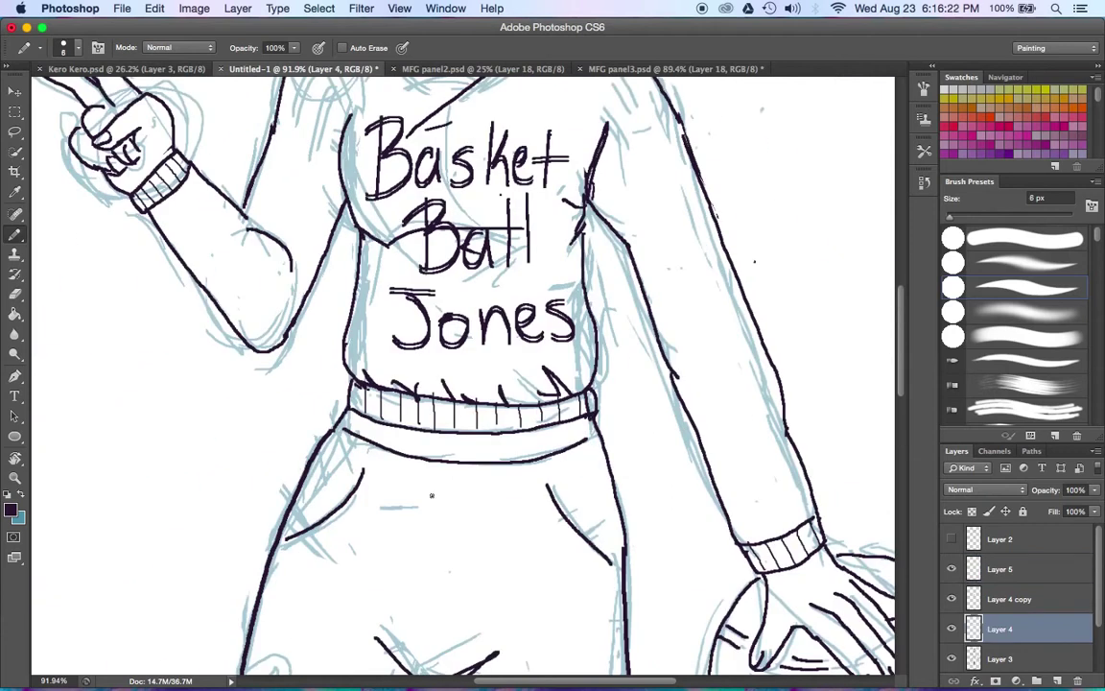
pyautogui.moveTo(437, 468)
pyautogui.mouseDown()
pyautogui.moveTo(420, 574)
pyautogui.moveTo(470, 573)
pyautogui.mouseUp()
pyautogui.moveTo(418, 575); pyautogui.dragTo(429, 589)
# Zoom to the left pant leg and ink B, U and L on Layer 5.
pyautogui.press('z')
pyautogui.moveTo(560, 471); pyautogui.dragTo(460, 471)
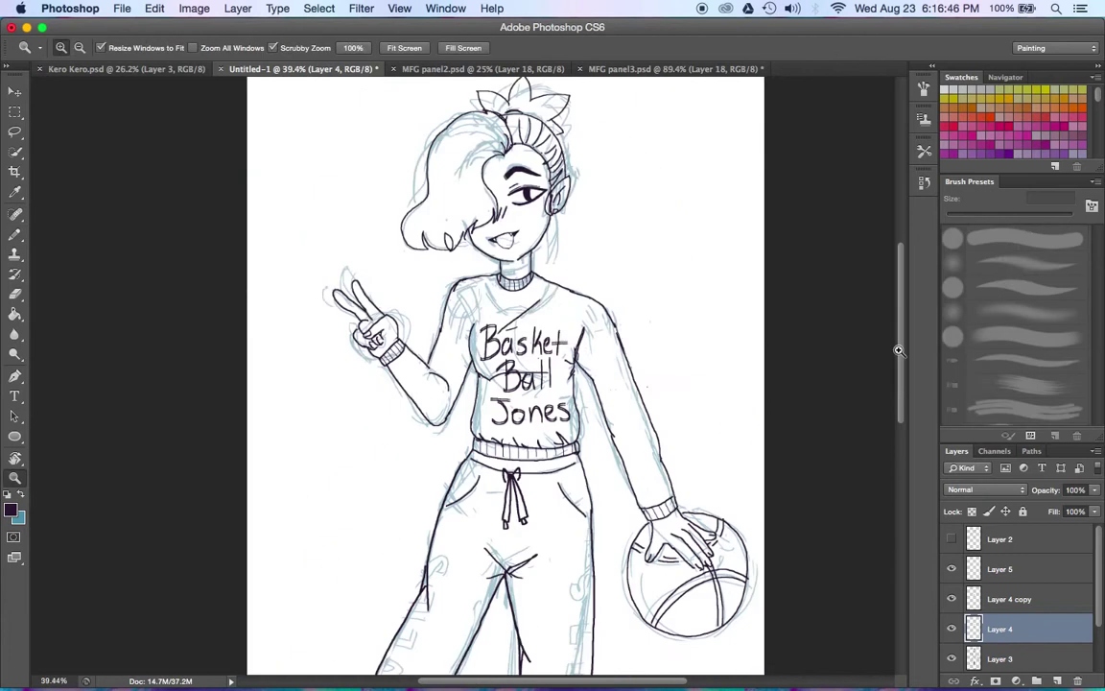
pyautogui.moveTo(897, 347); pyautogui.dragTo(891, 453)
pyautogui.moveTo(422, 444); pyautogui.dragTo(499, 444)
pyautogui.click(1000, 569)
pyautogui.press('b')
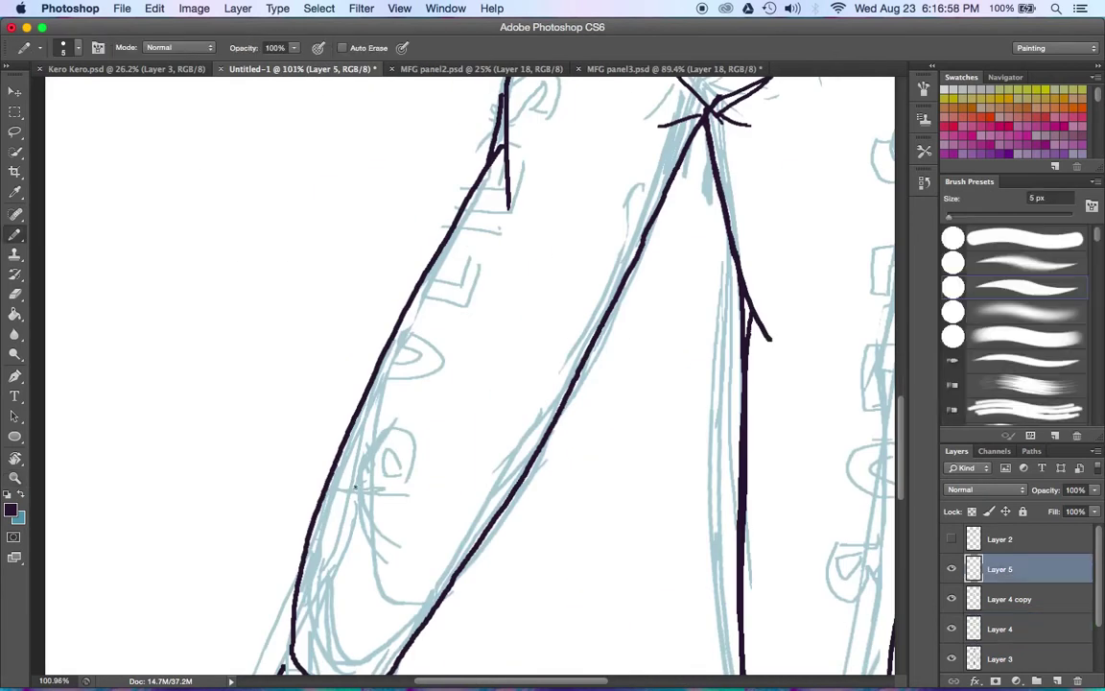
pyautogui.moveTo(326, 491); pyautogui.dragTo(396, 491)
pyautogui.moveTo(365, 443)
pyautogui.mouseDown()
pyautogui.moveTo(411, 434)
pyautogui.moveTo(418, 477)
pyautogui.mouseUp()
pyautogui.moveTo(363, 429); pyautogui.dragTo(351, 451)
pyautogui.moveTo(374, 458); pyautogui.dragTo(395, 470)
pyautogui.moveTo(376, 387); pyautogui.dragTo(384, 340)
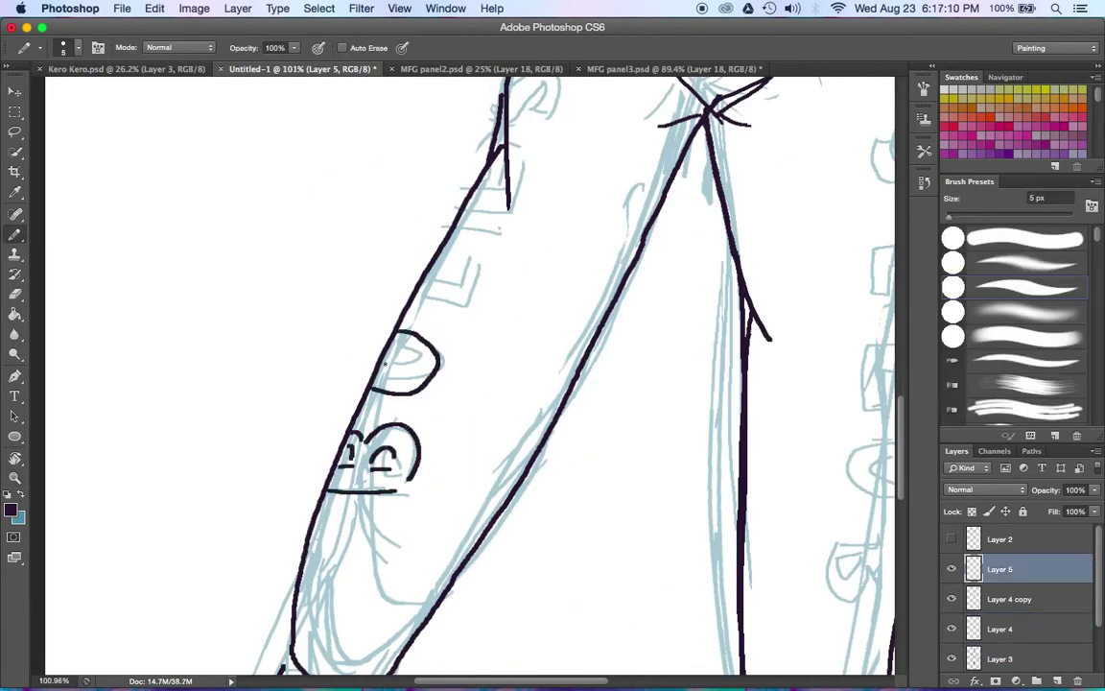
# Redraw the second L and ink the S to finish BULLS on the left leg.
pyautogui.scroll(3, 384, 345)
pyautogui.moveTo(459, 331); pyautogui.dragTo(375, 388)
pyautogui.scroll(4, 402, 370)
pyautogui.hscroll(4, 403, 370)
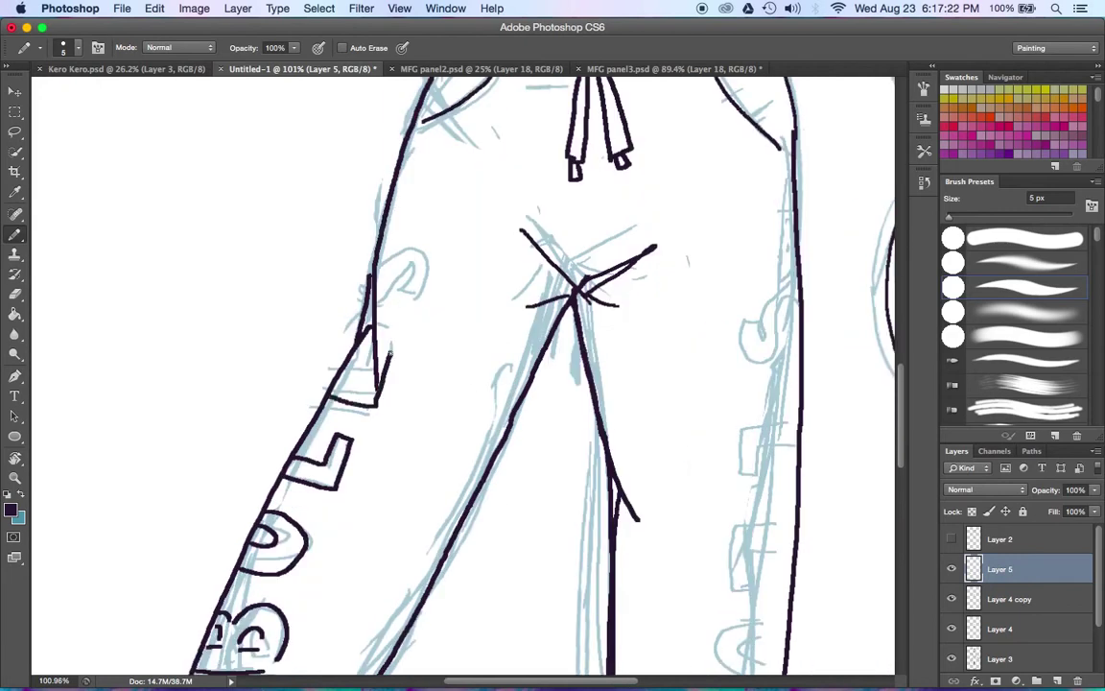
pyautogui.hotkey('ctrl', 'z')
pyautogui.moveTo(377, 345)
pyautogui.mouseDown()
pyautogui.moveTo(376, 392)
pyautogui.moveTo(393, 351)
pyautogui.mouseUp()
pyautogui.scroll(3, 330, 374)
pyautogui.hscroll(3, 330, 374)
pyautogui.moveTo(330, 374)
pyautogui.mouseDown()
pyautogui.moveTo(316, 321)
pyautogui.moveTo(331, 369)
pyautogui.mouseUp()
pyautogui.scroll(-5, 346, 374)
pyautogui.hscroll(2, 345, 374)
pyautogui.scroll(3, 407, 490)
pyautogui.hscroll(2, 407, 490)
pyautogui.hscroll(2, 407, 490)
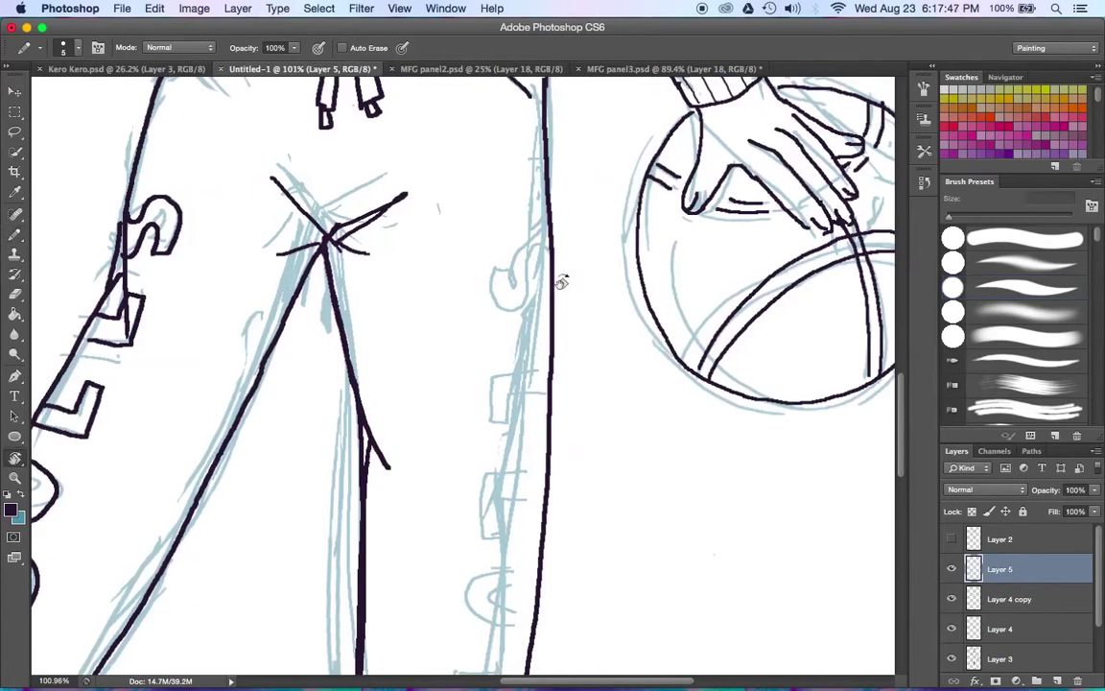
# Rotate the view and ink BULLS down the right leg, undoing a stray S.
pyautogui.press('r')
pyautogui.moveTo(562, 278); pyautogui.dragTo(623, 328)
pyautogui.press('b')
pyautogui.moveTo(347, 370); pyautogui.dragTo(341, 420)
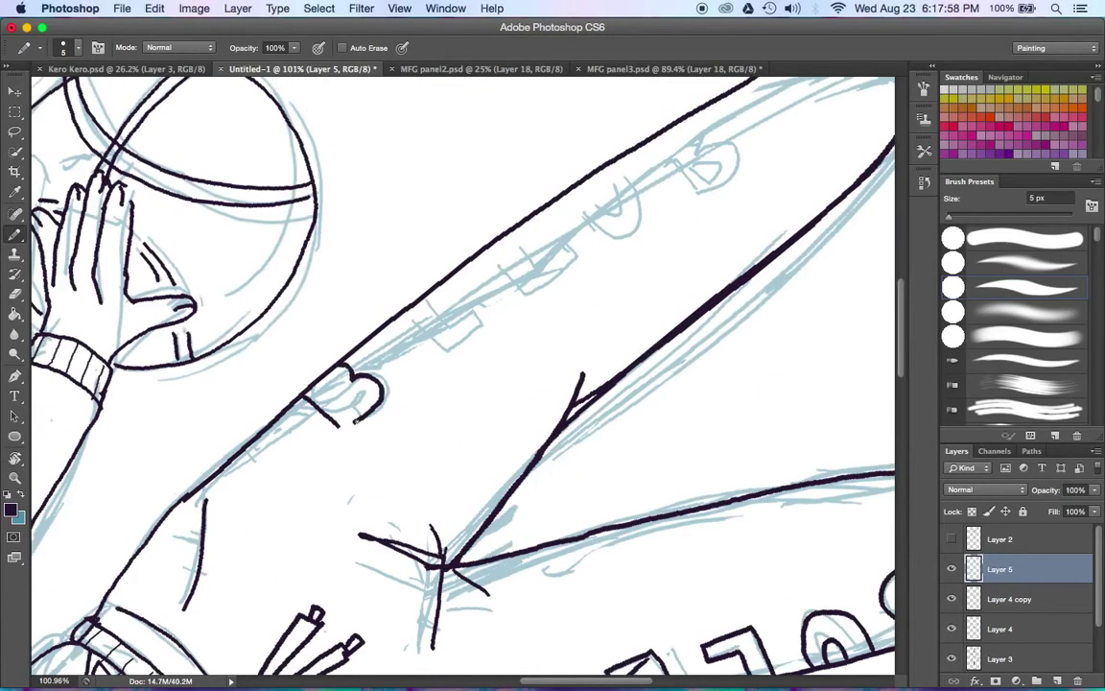
pyautogui.moveTo(305, 362); pyautogui.dragTo(322, 381)
pyautogui.moveTo(388, 317); pyautogui.dragTo(445, 299)
pyautogui.moveTo(473, 257); pyautogui.dragTo(527, 273)
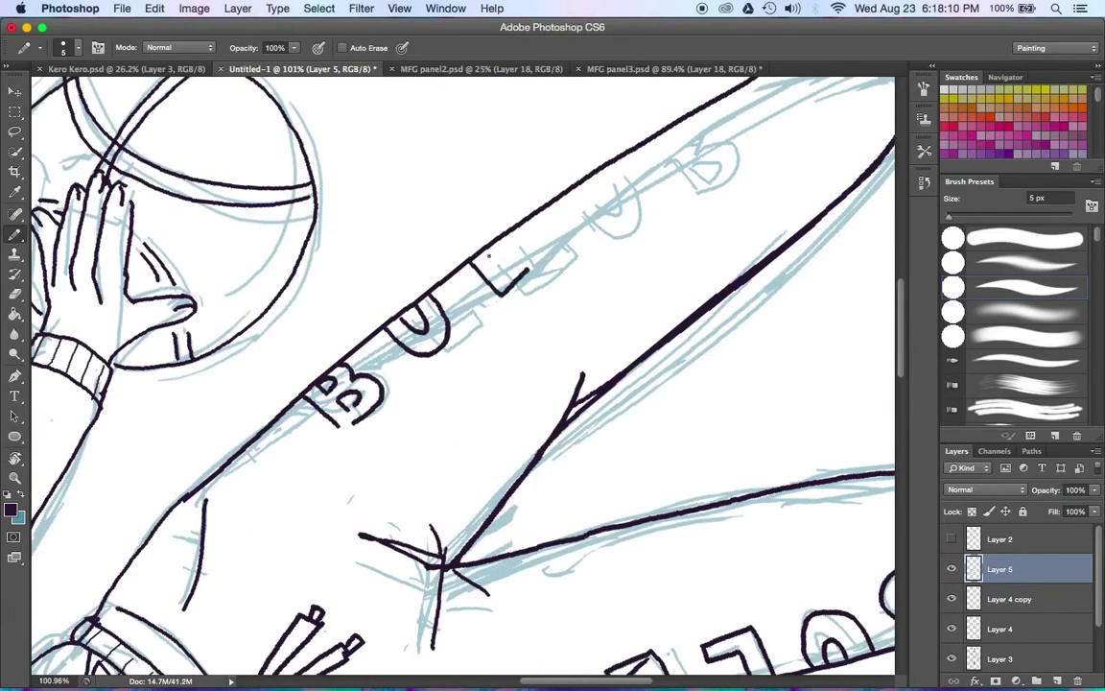
pyautogui.moveTo(547, 206); pyautogui.dragTo(590, 223)
pyautogui.moveTo(608, 164); pyautogui.dragTo(536, 222)
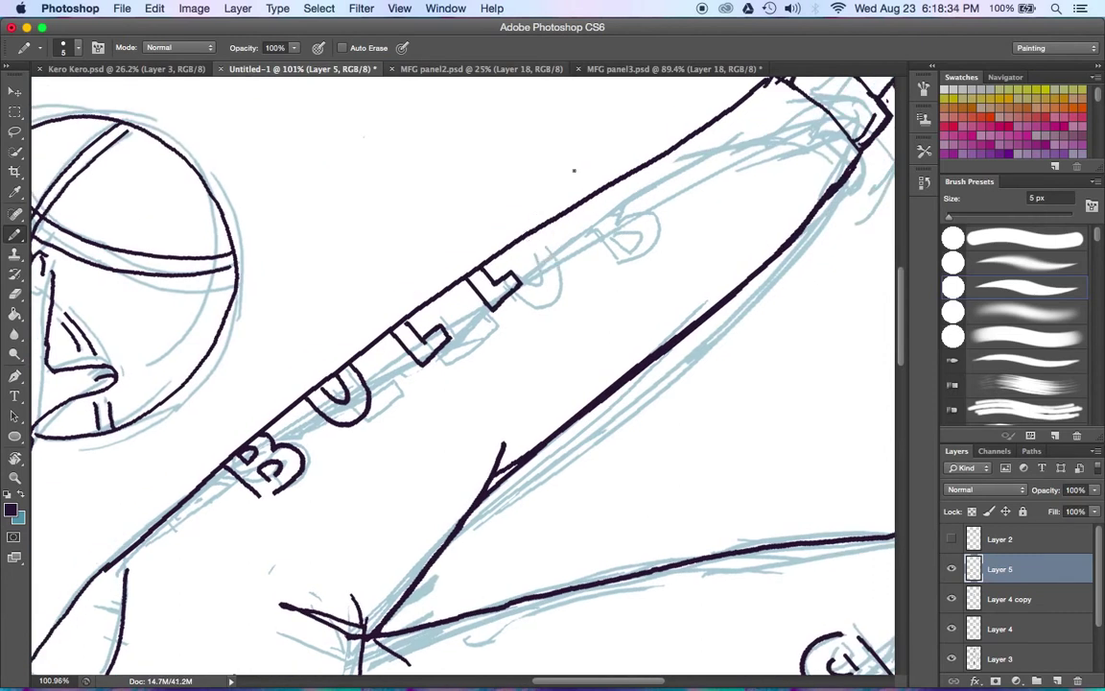
pyautogui.moveTo(552, 205); pyautogui.dragTo(543, 259)
pyautogui.hotkey('ctrl', 'z')
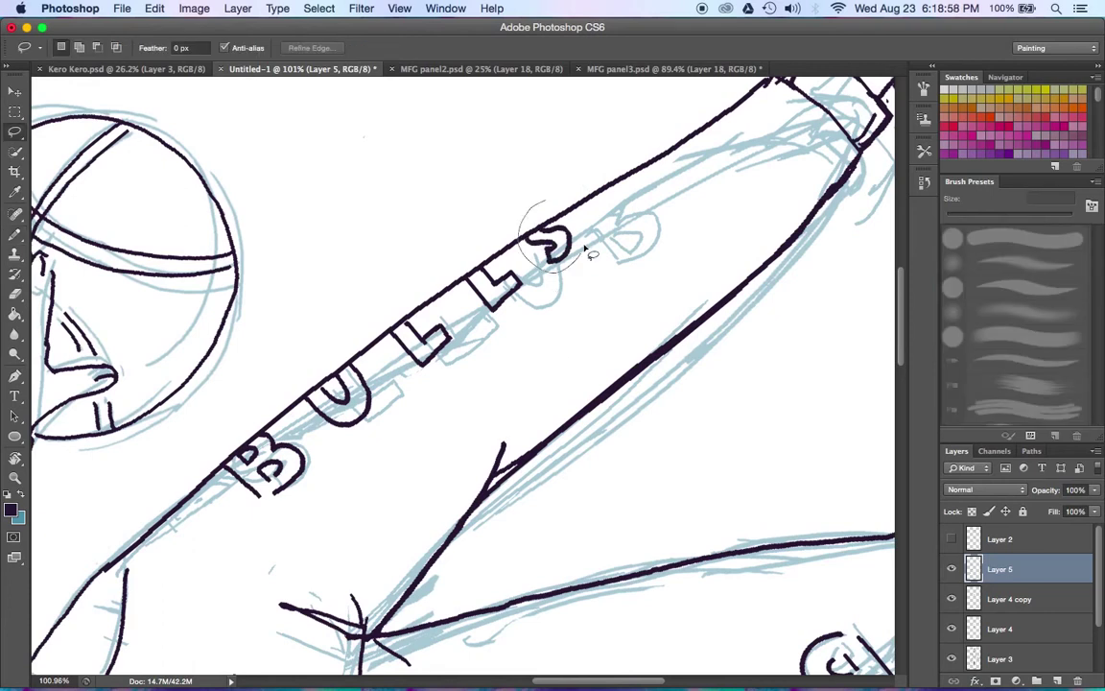
# Straighten the view, then lasso the right leg's BULLS letters and stretch them taller.
pyautogui.press('r')
pyautogui.click(215, 47)
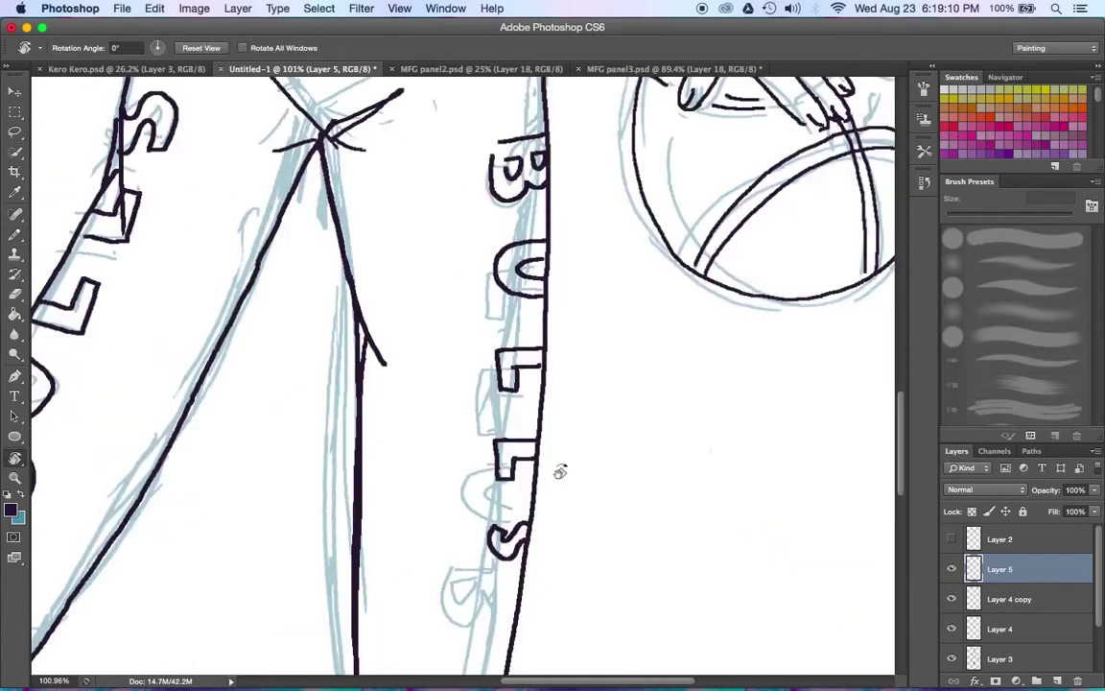
pyautogui.press('z')
pyautogui.moveTo(573, 450); pyautogui.dragTo(102, 164)
pyautogui.press('l')
pyautogui.moveTo(494, 346); pyautogui.dragTo(491, 350)
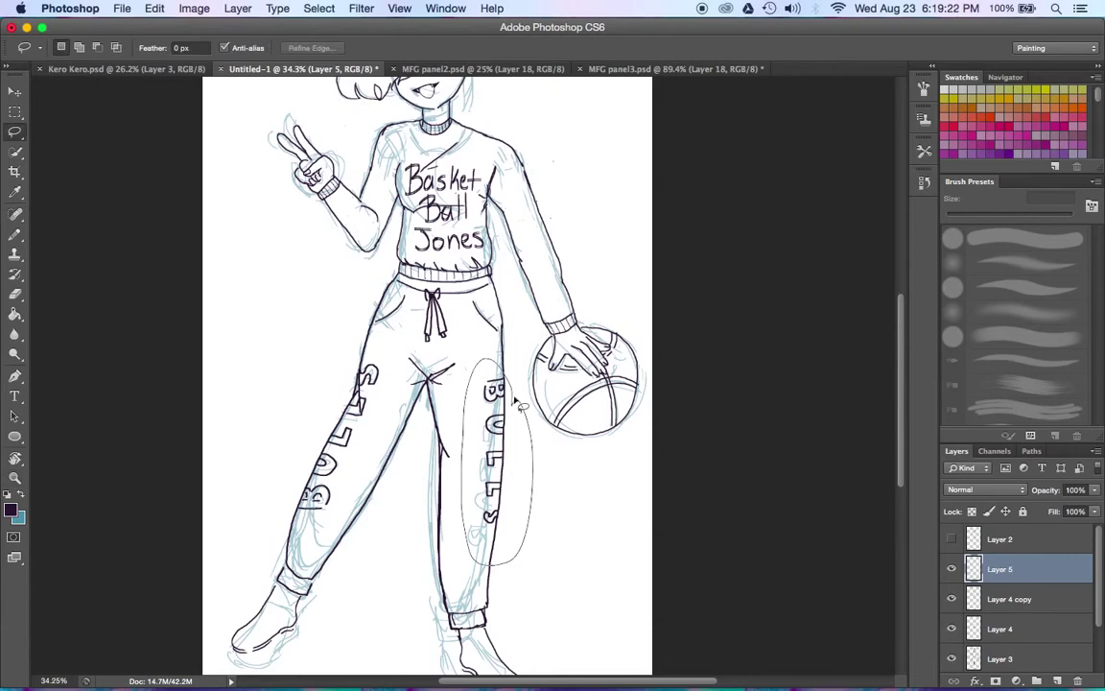
pyautogui.hotkey('ctrl', 't')
pyautogui.moveTo(499, 604)
pyautogui.mouseDown()
pyautogui.moveTo(500, 621)
pyautogui.moveTo(491, 579)
pyautogui.mouseUp()
pyautogui.press('Return')
pyautogui.hotkey('ctrl', 't')
pyautogui.press('Return')
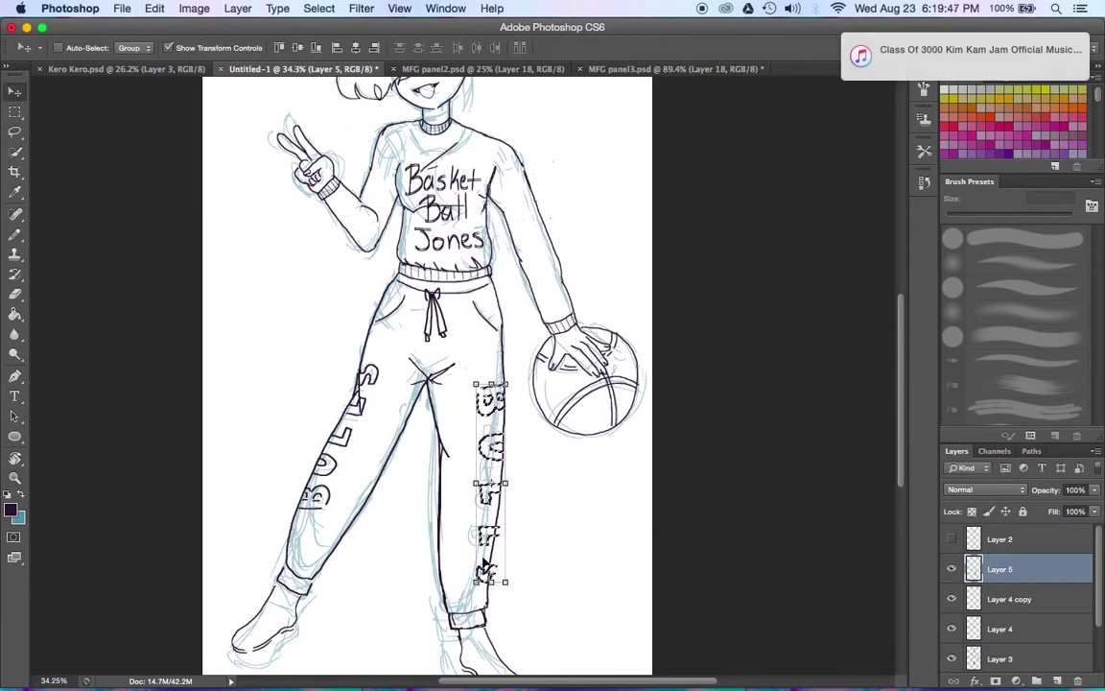
# Zoom out to show the whole drawing and select the ink layers.
pyautogui.press('b')
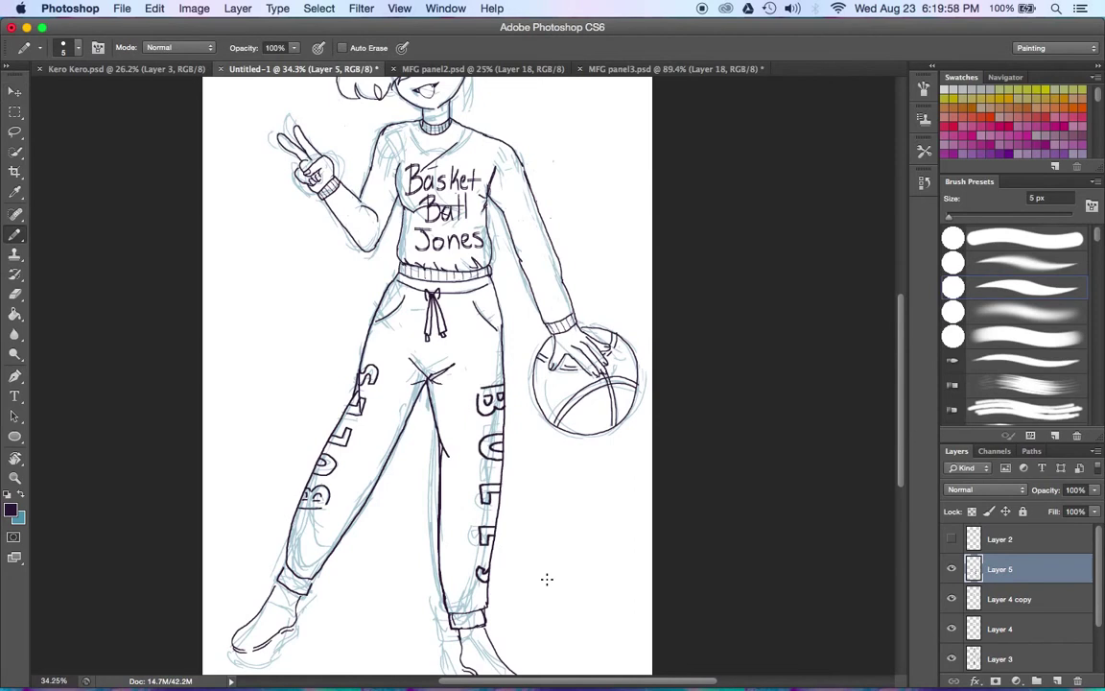
pyautogui.press('z')
pyautogui.moveTo(546, 578); pyautogui.dragTo(461, 578)
pyautogui.keyDown('shift'); pyautogui.click(1046, 599); pyautogui.keyUp('shift')
# Group Layer 4 copy and Layer 4 as Group 2, move it out, and merge Group 1.
pyautogui.hotkey('ctrl', 'g')
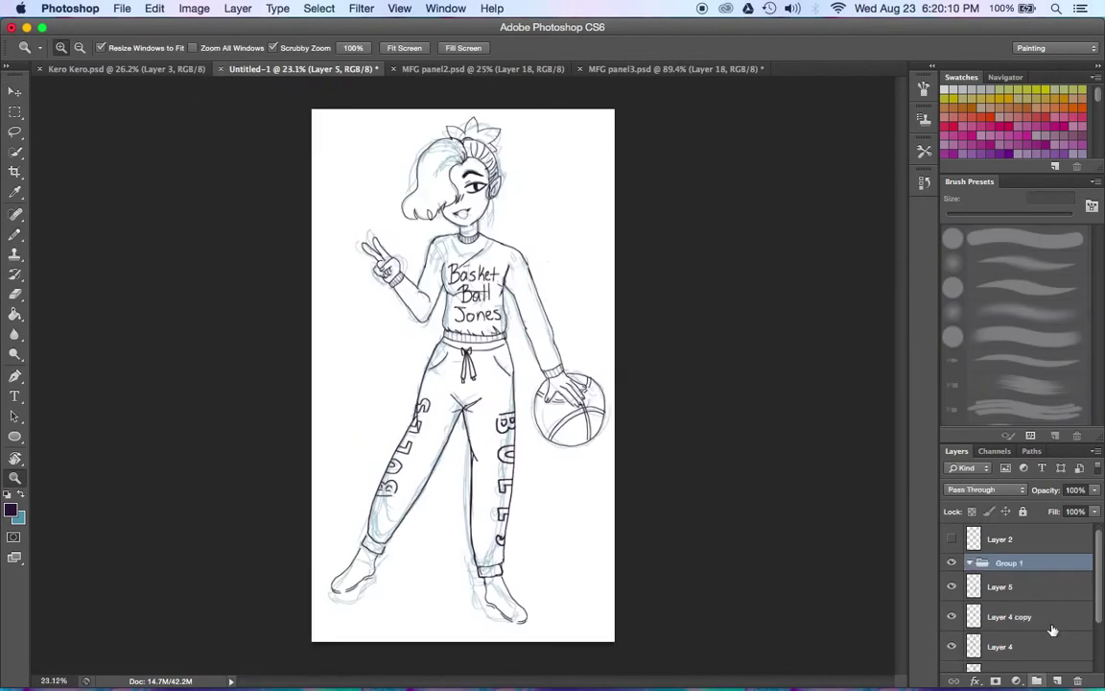
pyautogui.hotkey('ctrl', 'z')
pyautogui.keyDown('shift'); pyautogui.click(1016, 655); pyautogui.keyUp('shift')
pyautogui.hotkey('ctrl', 'g')
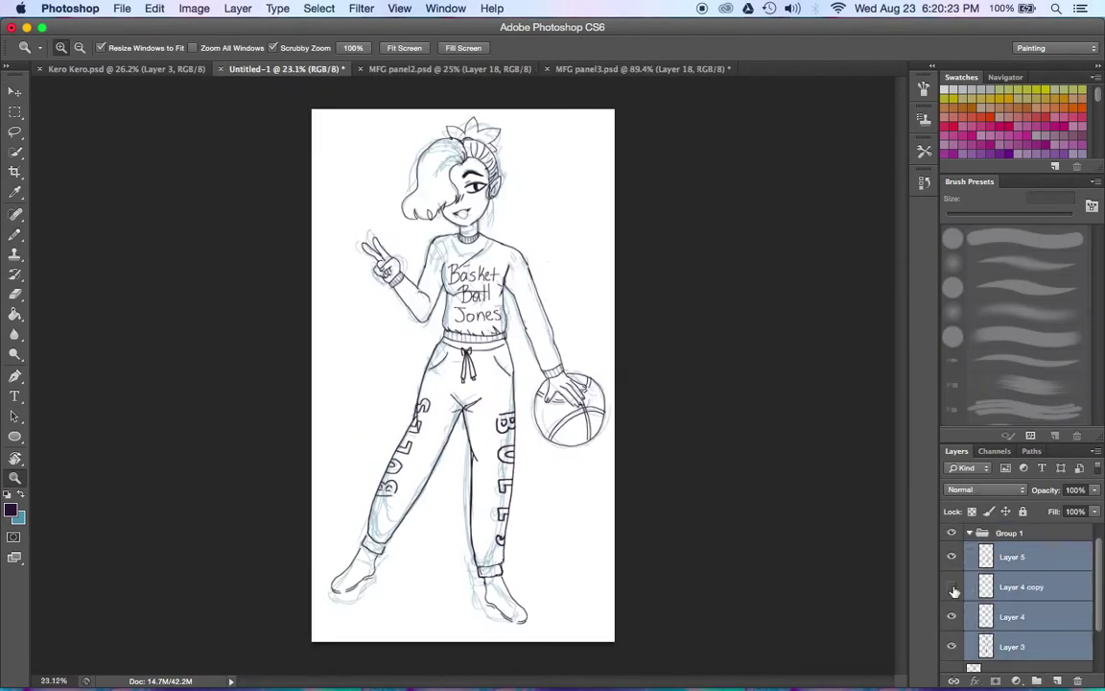
pyautogui.click(1044, 592)
pyautogui.keyDown('shift'); pyautogui.click(1017, 617); pyautogui.keyUp('shift')
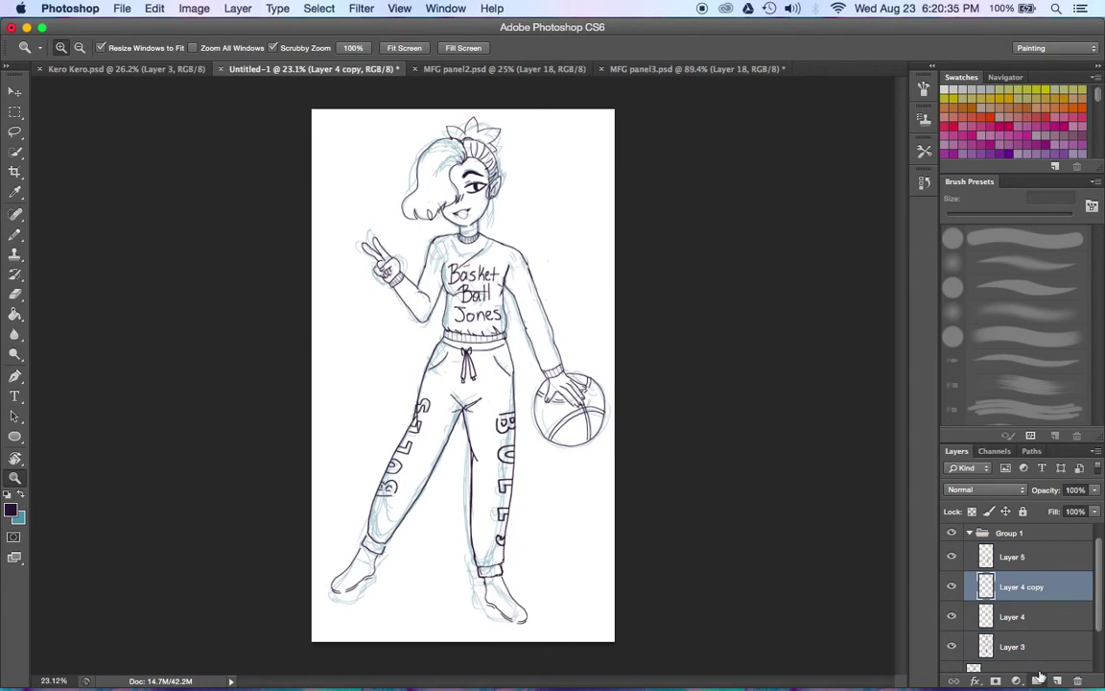
pyautogui.hotkey('ctrl', 'g')
pyautogui.click(981, 580)
pyautogui.moveTo(1041, 536); pyautogui.dragTo(1041, 534)
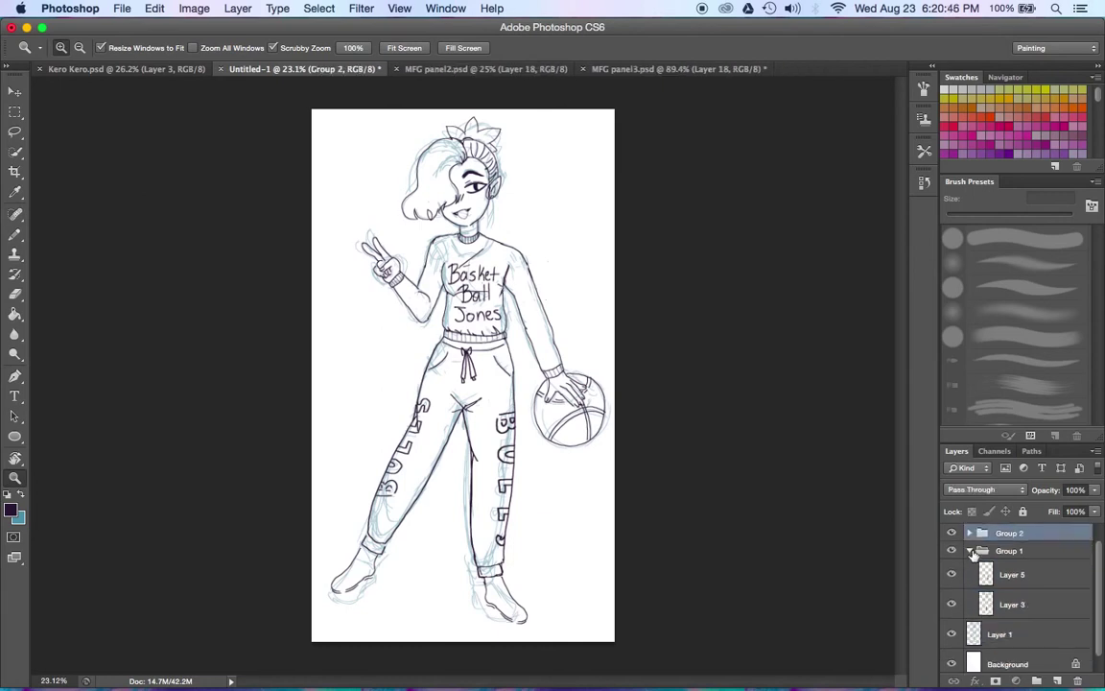
pyautogui.click(970, 580)
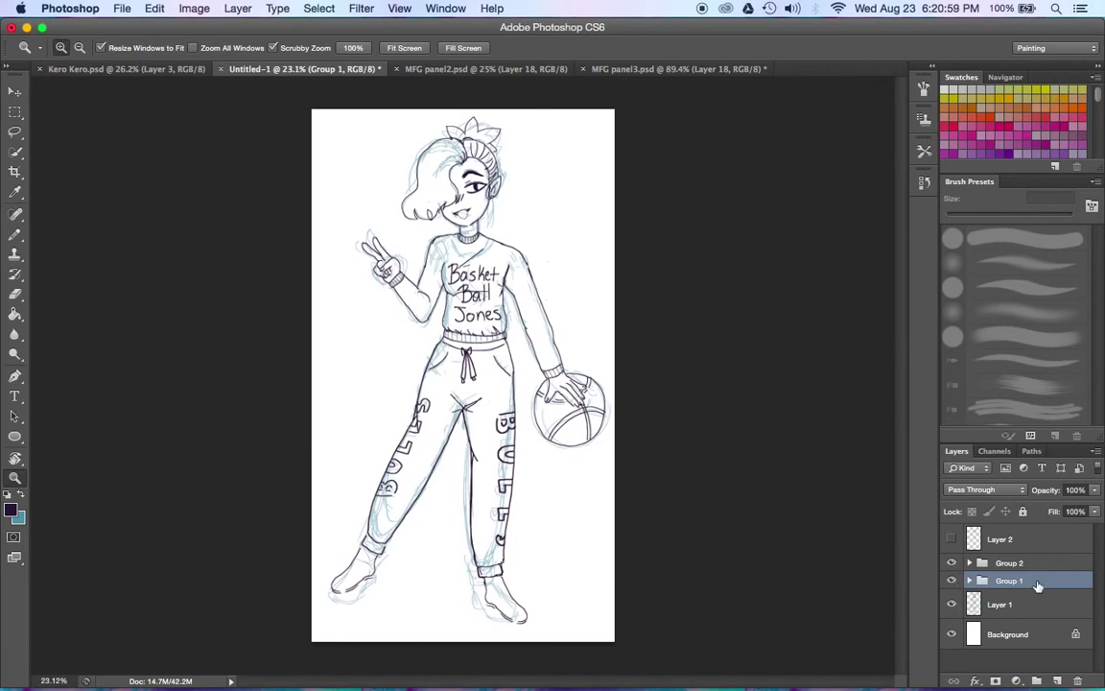
pyautogui.hotkey('ctrl', 'e')
# Hide the blue sketch on Layer 1 and add a new empty layer above it.
pyautogui.click(952, 604)
pyautogui.click(1050, 622)
pyautogui.click(1056, 680)
pyautogui.moveTo(456, 269); pyautogui.dragTo(486, 326)
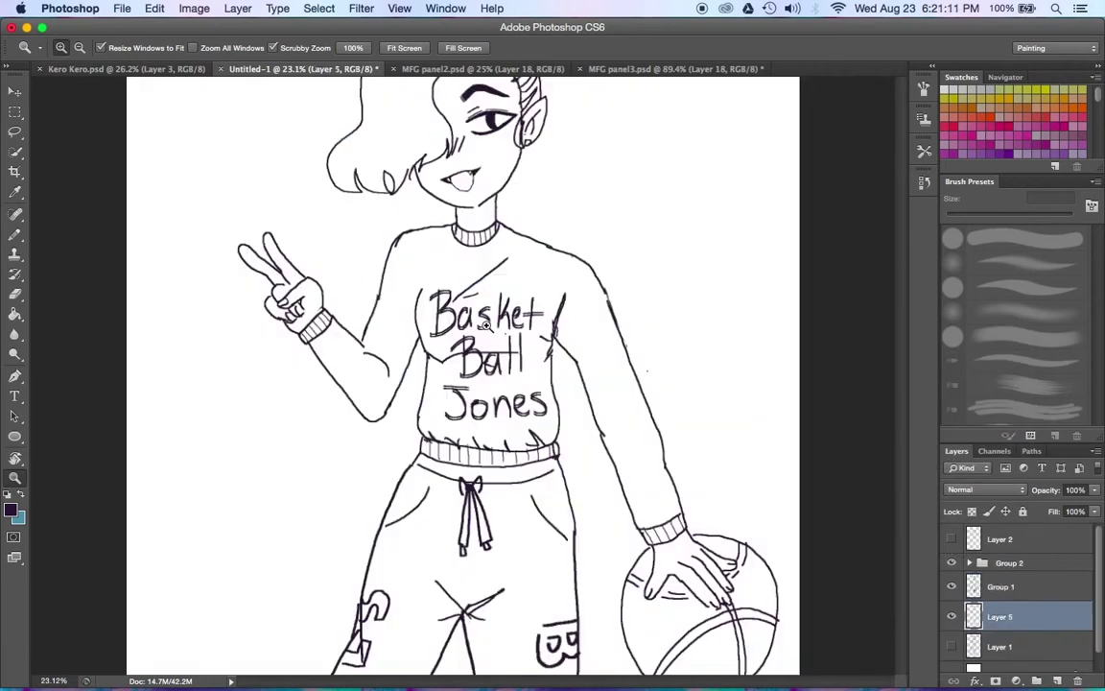
pyautogui.hotkey('ctrl', '0')
# Pick a skin-tone swatch, enlarge the brush to 40 px, and paint the neck.
pyautogui.scroll(5, 972, 92)
pyautogui.click(945, 95)
pyautogui.press('b')
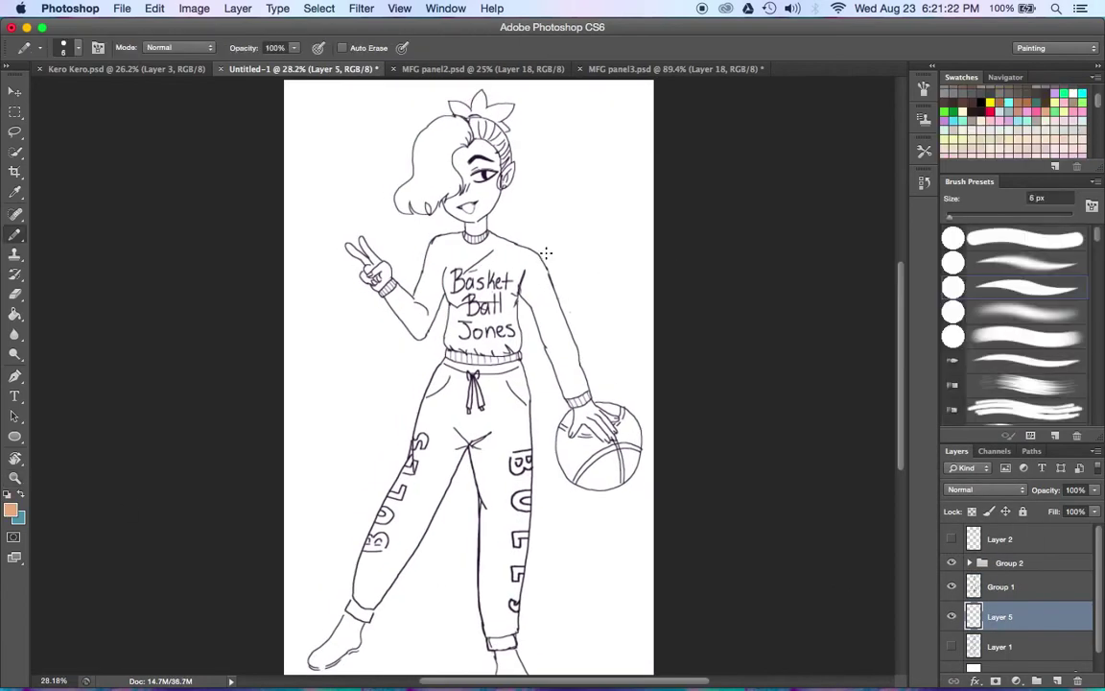
pyautogui.press(']')
pyautogui.press(']')
pyautogui.press(']')
pyautogui.moveTo(447, 202); pyautogui.dragTo(475, 233)
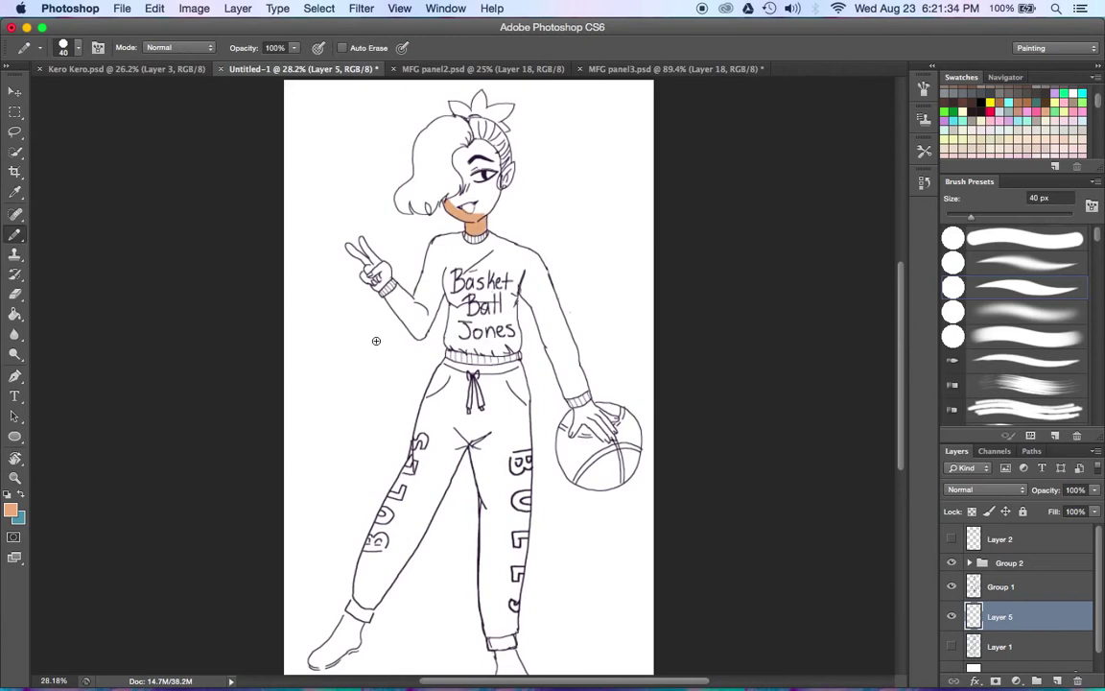
# Adjust the skin colour to a warmer brown shade in the Color Picker.
pyautogui.click(11, 509)
pyautogui.click(1060, 271)
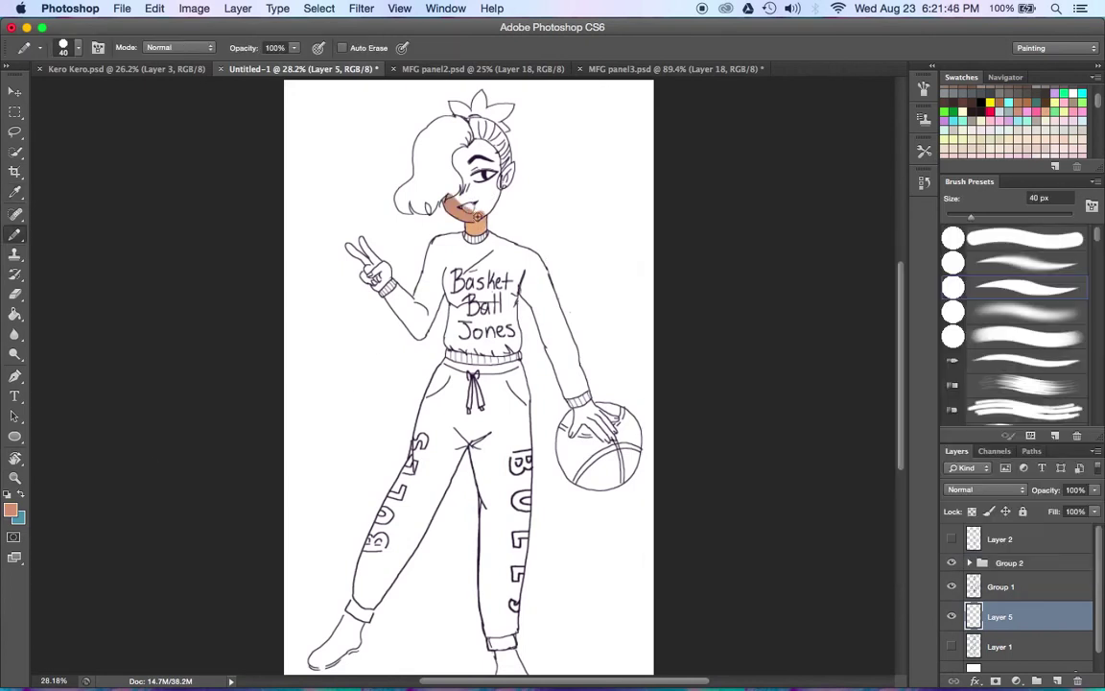
pyautogui.click(11, 510)
pyautogui.moveTo(760, 324); pyautogui.dragTo(780, 343)
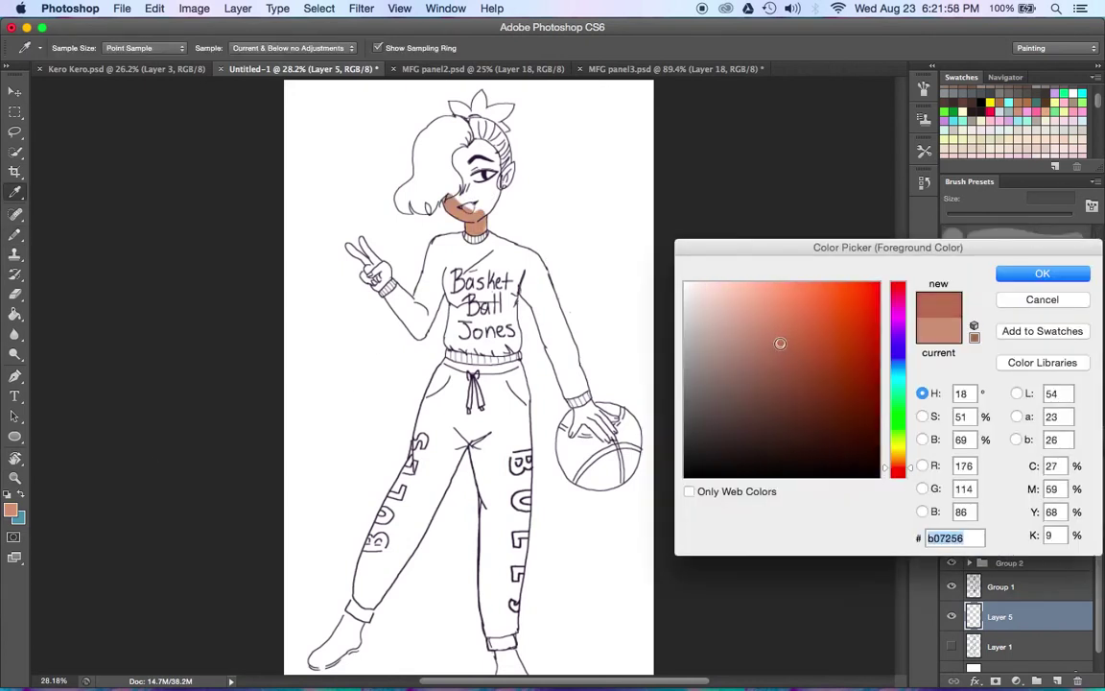
pyautogui.click(1041, 274)
pyautogui.click(10, 509)
pyautogui.click(1042, 274)
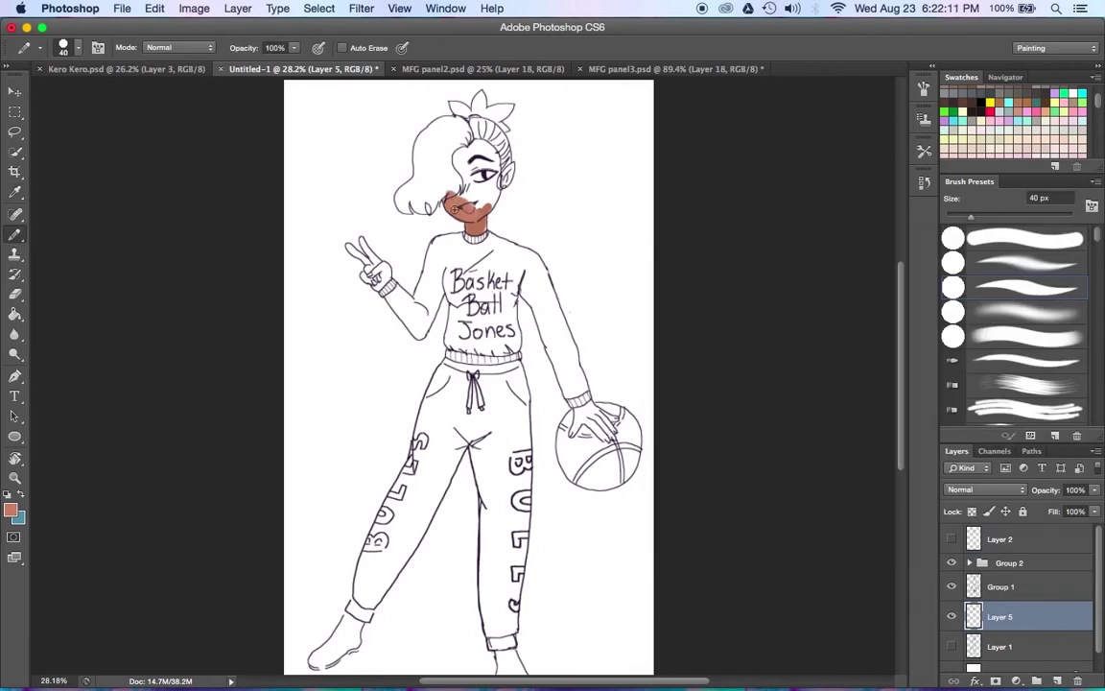
# Fill the face, neck, peace-sign hand and ball hand with brown skin tone.
pyautogui.moveTo(455, 207)
pyautogui.mouseDown()
pyautogui.moveTo(424, 203)
pyautogui.moveTo(454, 154)
pyautogui.moveTo(467, 151)
pyautogui.moveTo(479, 187)
pyautogui.mouseUp()
pyautogui.moveTo(369, 266)
pyautogui.mouseDown()
pyautogui.moveTo(385, 274)
pyautogui.moveTo(365, 273)
pyautogui.mouseUp()
pyautogui.moveTo(576, 410)
pyautogui.mouseDown()
pyautogui.moveTo(600, 430)
pyautogui.moveTo(596, 415)
pyautogui.mouseUp()
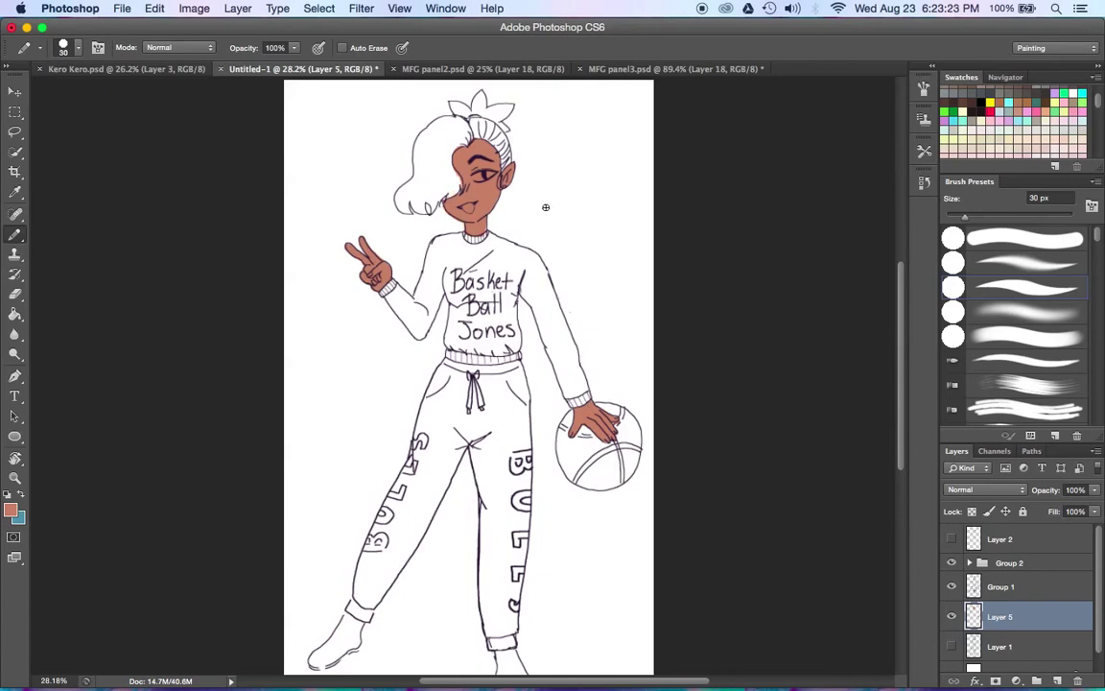
pyautogui.scroll(1, 810, 285)
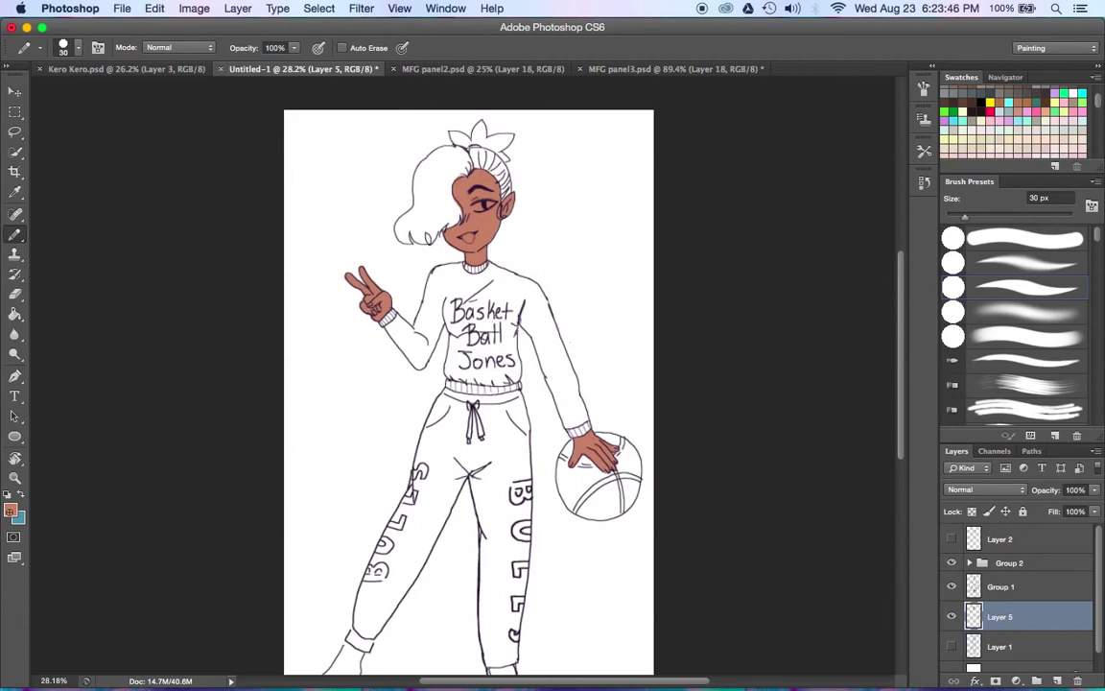
# Choose a purple foreground colour for the hair and add a new layer.
pyautogui.click(11, 509)
pyautogui.click(1043, 274)
pyautogui.click(1056, 680)
# Zoom in on the head, outline the hair along the face edge, and fill it solid purple.
pyautogui.press('z')
pyautogui.moveTo(460, 142)
pyautogui.mouseDown()
pyautogui.moveTo(500, 185)
pyautogui.moveTo(451, 154)
pyautogui.moveTo(379, 182)
pyautogui.moveTo(351, 284)
pyautogui.moveTo(451, 297)
pyautogui.mouseUp()
pyautogui.press('b')
pyautogui.press('[')
pyautogui.press('[')
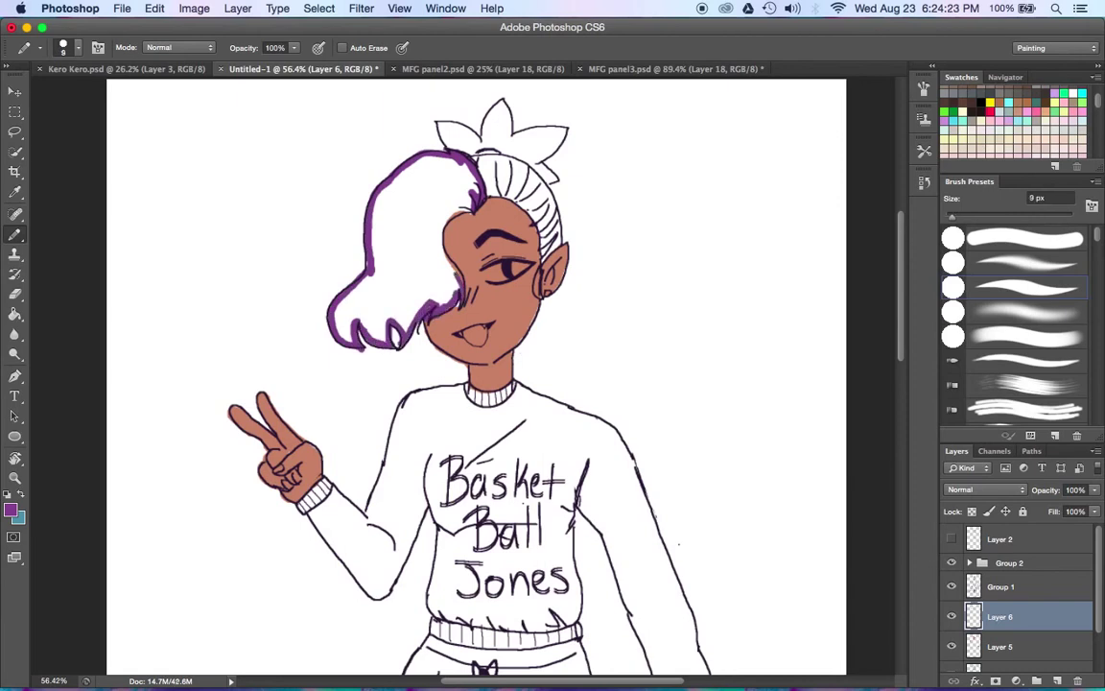
pyautogui.moveTo(456, 210); pyautogui.dragTo(440, 271)
pyautogui.click(397, 243)
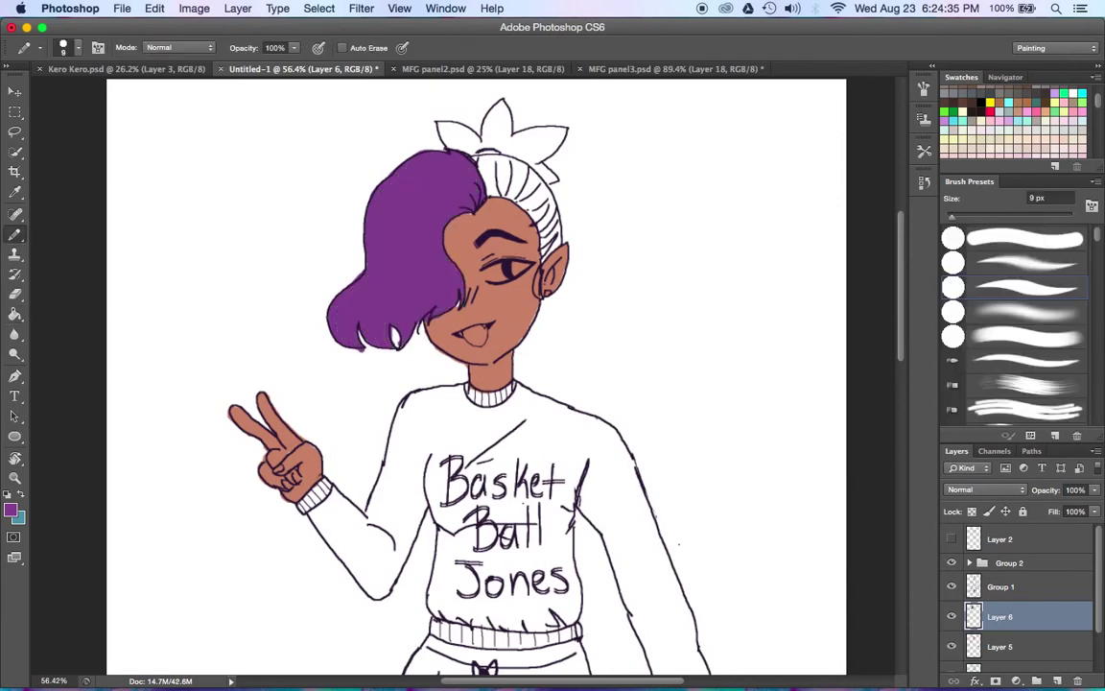
pyautogui.moveTo(382, 345); pyautogui.dragTo(404, 332)
# Make Layer 5 active and sample the skin tone colour.
pyautogui.click(999, 646)
pyautogui.keyDown('alt'); pyautogui.click(443, 333); pyautogui.keyUp('alt')
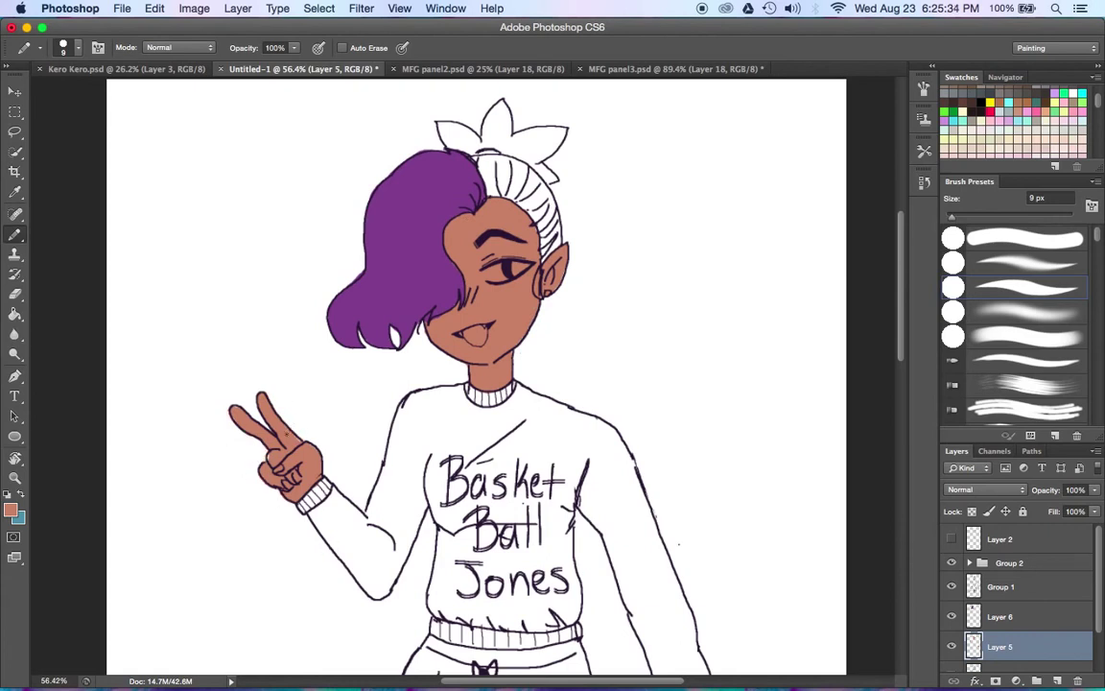
pyautogui.scroll(-8, 633, 347)
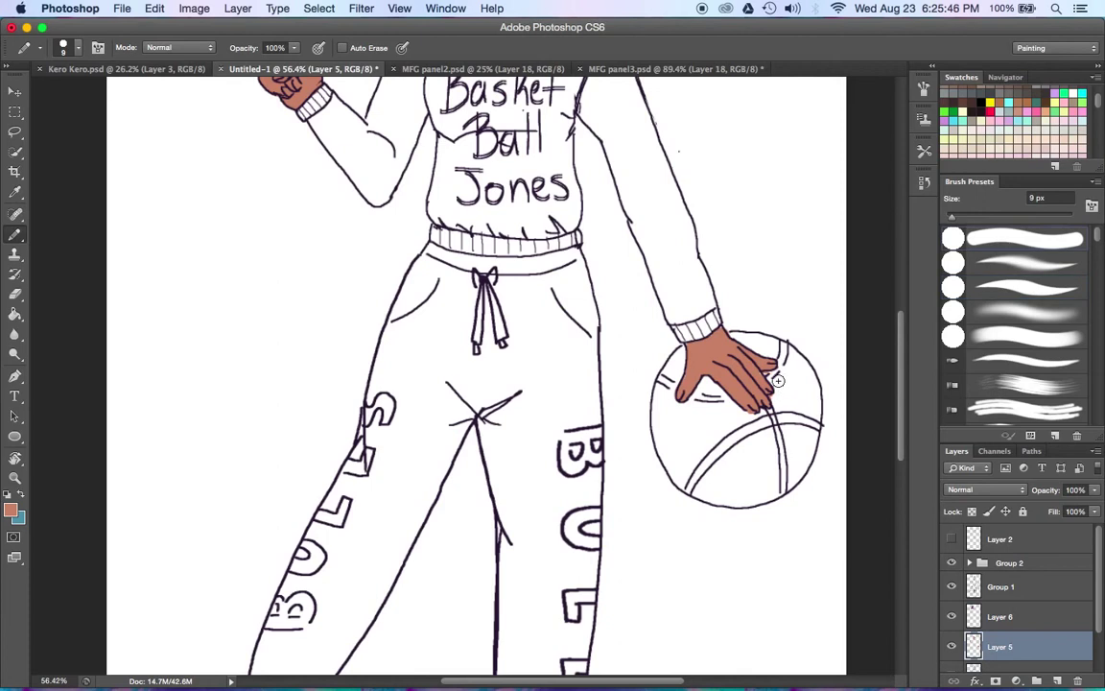
pyautogui.scroll(7, 753, 451)
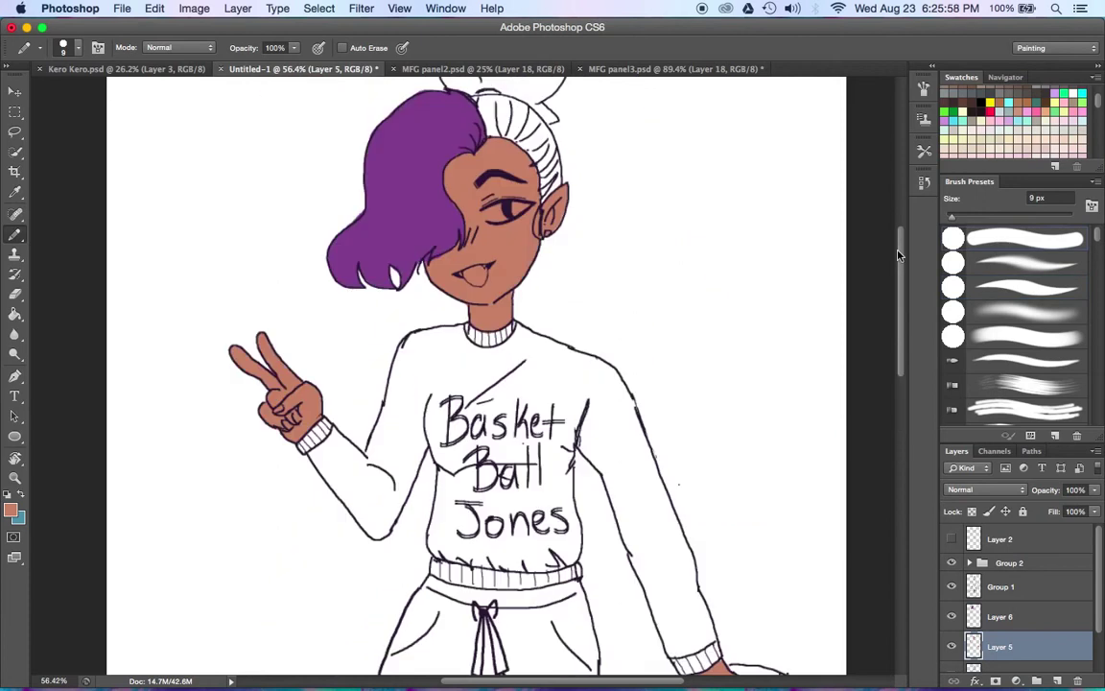
pyautogui.scroll(1, 753, 451)
# Pick pink in the Color Picker and paint the whole tongue pink.
pyautogui.click(11, 510)
pyautogui.click(1043, 276)
pyautogui.moveTo(475, 331)
pyautogui.mouseDown()
pyautogui.moveTo(538, 331)
pyautogui.moveTo(532, 369)
pyautogui.moveTo(475, 341)
pyautogui.mouseUp()
pyautogui.click(11, 510)
pyautogui.click(1043, 274)
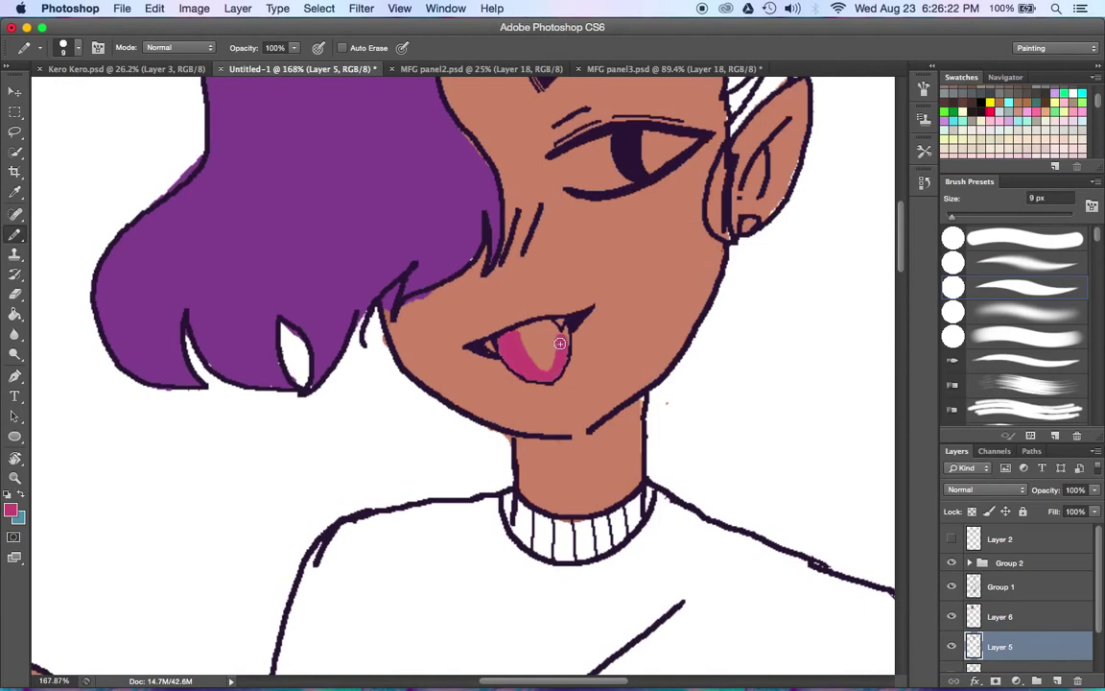
pyautogui.moveTo(508, 302)
pyautogui.mouseDown()
pyautogui.moveTo(475, 331)
pyautogui.moveTo(475, 293)
pyautogui.mouseUp()
# Choose a light pink for the fangs and sample the skin and tongue colours.
pyautogui.click(11, 509)
pyautogui.click(1017, 274)
pyautogui.press('b')
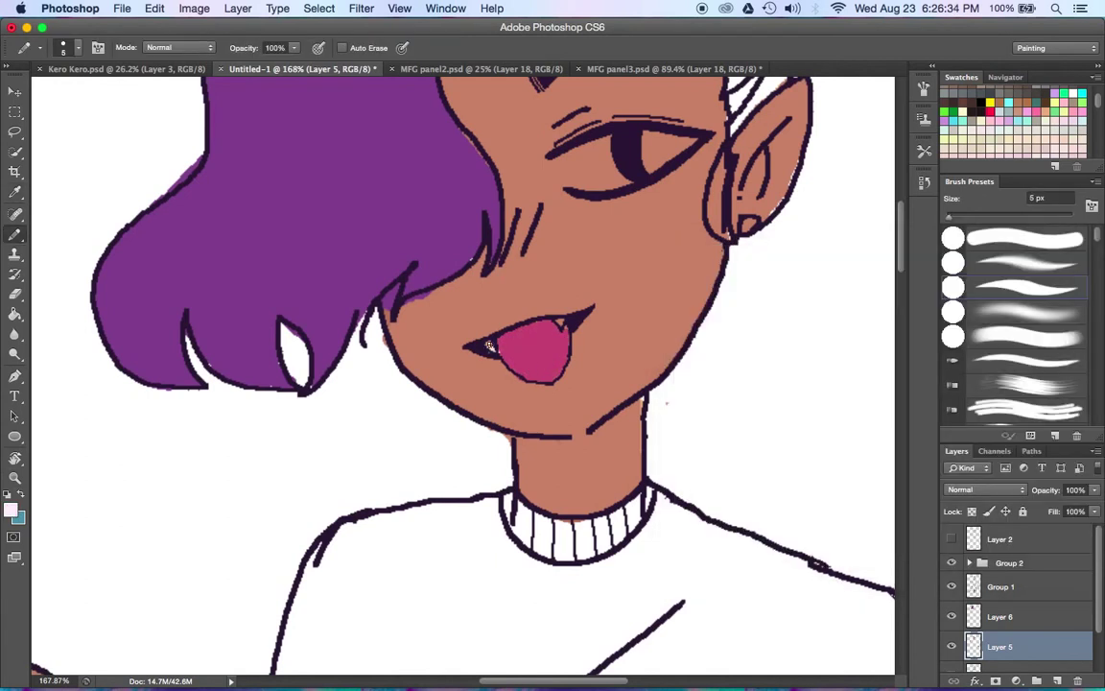
pyautogui.keyDown('alt'); pyautogui.click(580, 368); pyautogui.keyUp('alt')
pyautogui.keyDown('alt'); pyautogui.click(535, 354); pyautogui.keyUp('alt')
# On the hair's Layer 6, sample the purple and undo the stray purple marks.
pyautogui.hotkey('alt', ']')
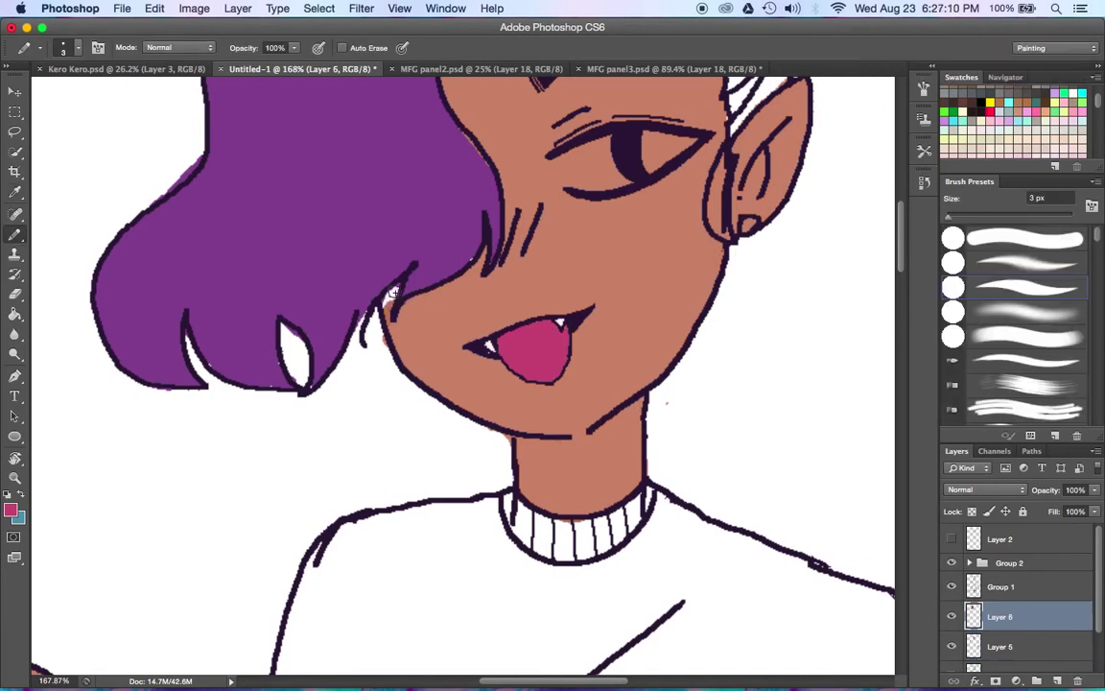
pyautogui.hotkey('alt', '[')
pyautogui.keyDown('alt'); pyautogui.click(388, 303); pyautogui.keyUp('alt')
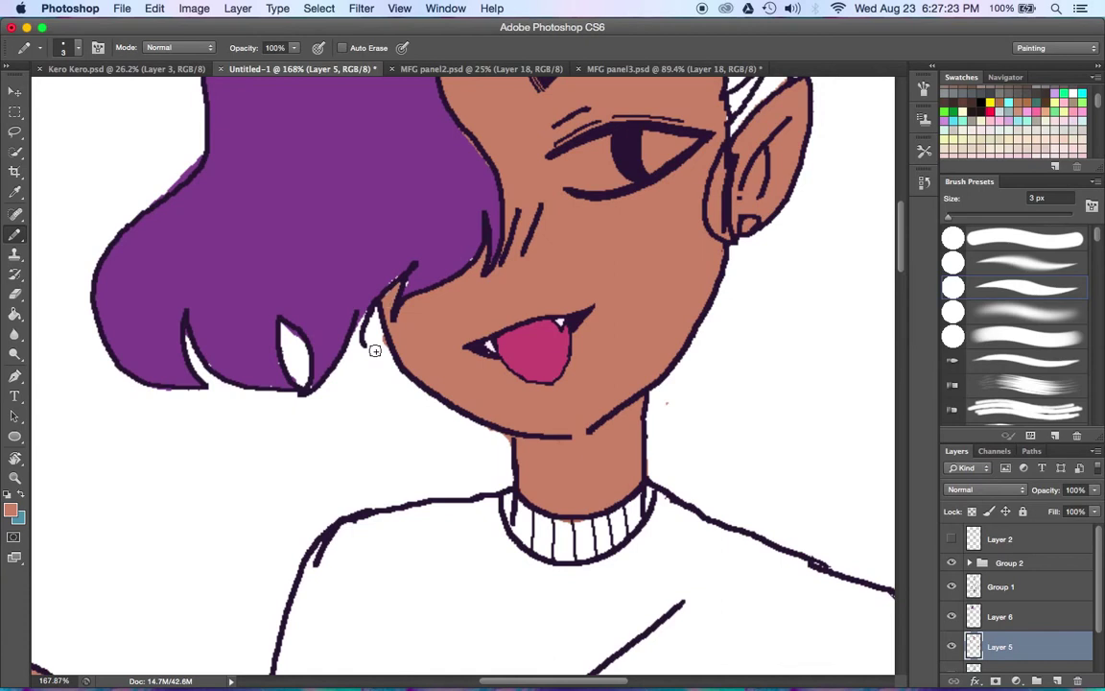
pyautogui.click(1007, 617)
pyautogui.keyDown('alt'); pyautogui.click(464, 136); pyautogui.keyUp('alt')
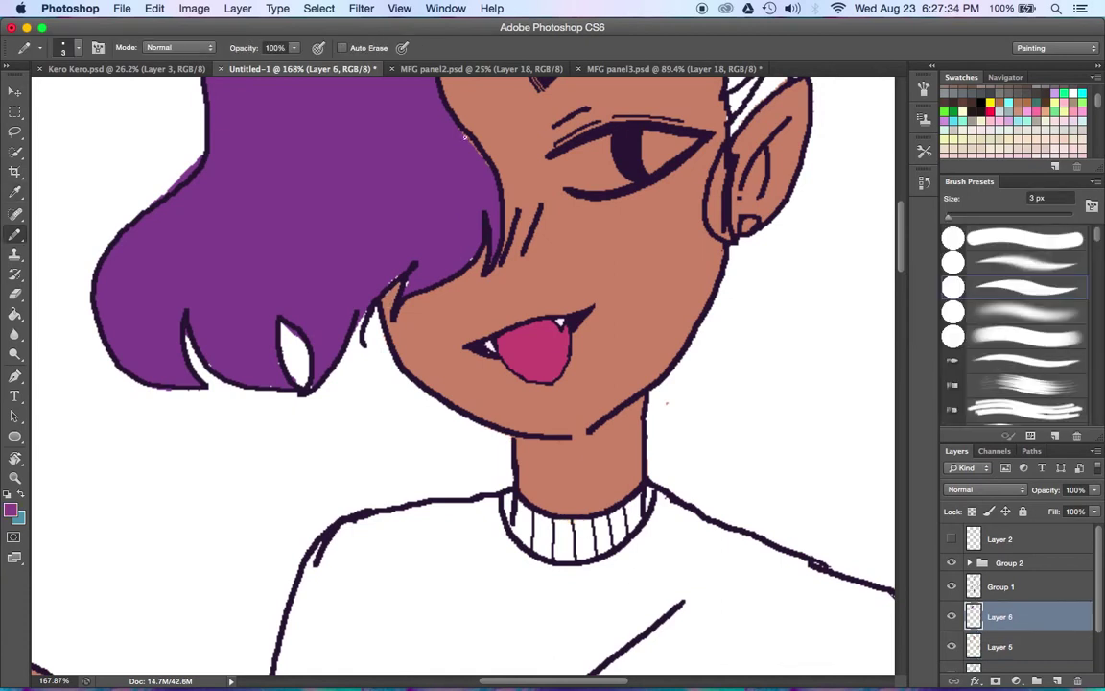
pyautogui.hotkey('ctrl', 'z')
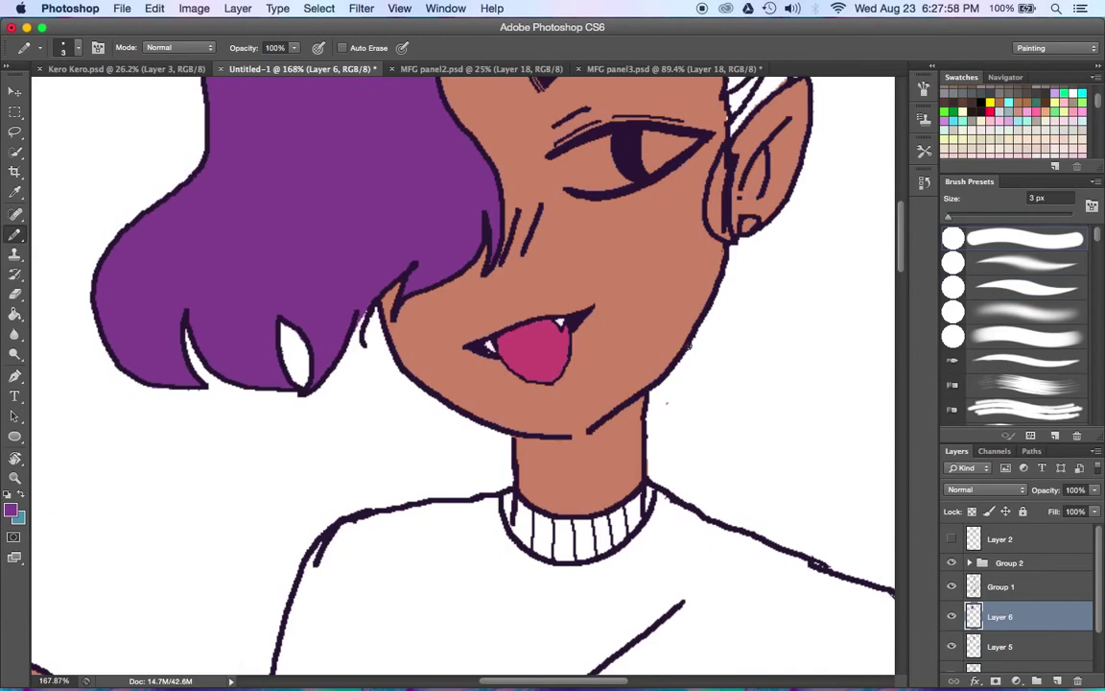
pyautogui.scroll(10, 687, 345)
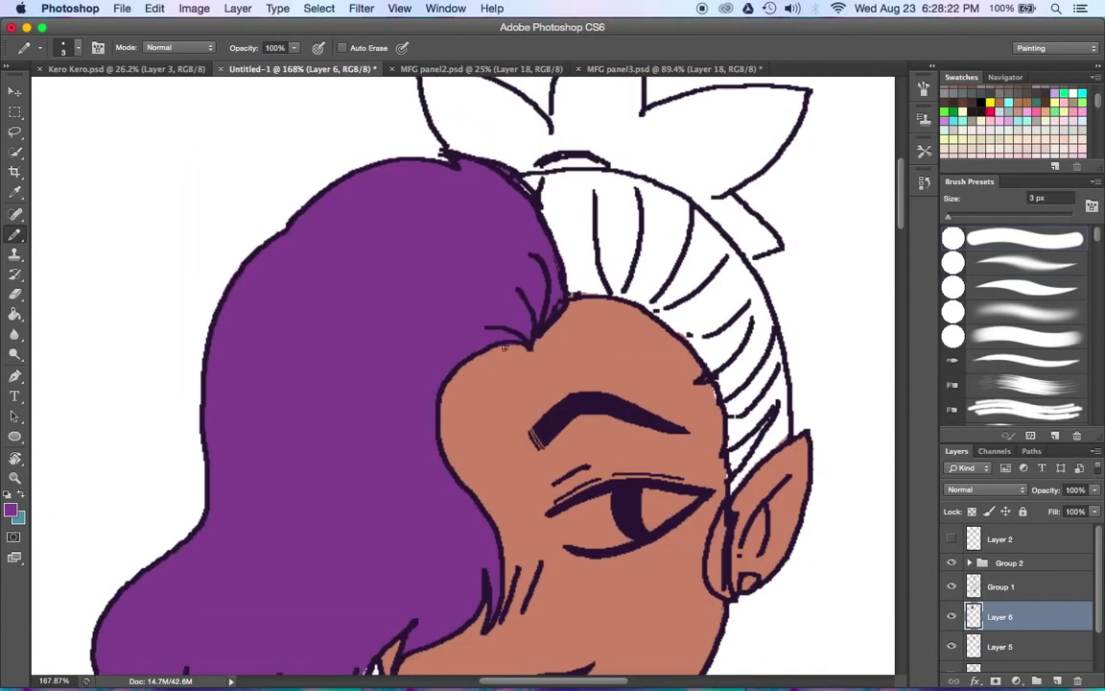
# Outline the slicked-back hair in dark navy and Paint Bucket-fill it.
pyautogui.click(12, 508)
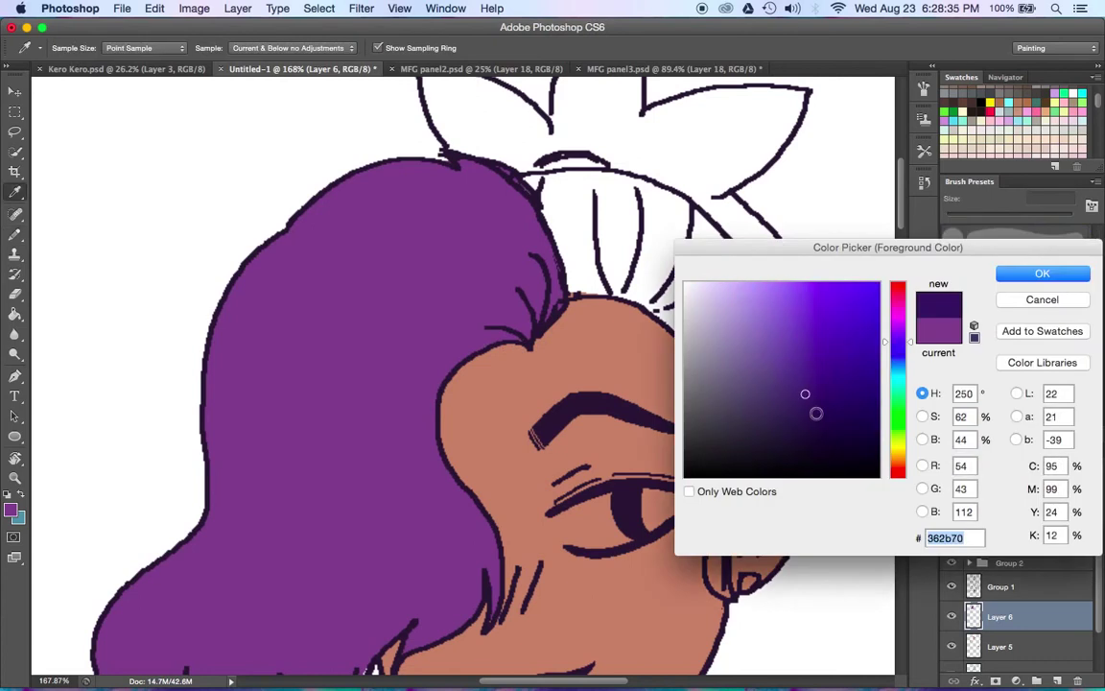
pyautogui.click(1055, 274)
pyautogui.press(']')
pyautogui.press(']')
pyautogui.moveTo(470, 159)
pyautogui.mouseDown()
pyautogui.moveTo(497, 186)
pyautogui.moveTo(519, 266)
pyautogui.moveTo(645, 341)
pyautogui.moveTo(768, 451)
pyautogui.mouseUp()
pyautogui.moveTo(705, 339)
pyautogui.mouseDown()
pyautogui.moveTo(618, 183)
pyautogui.moveTo(479, 157)
pyautogui.mouseUp()
pyautogui.press('g')
pyautogui.click(671, 245)
pyautogui.press('b')
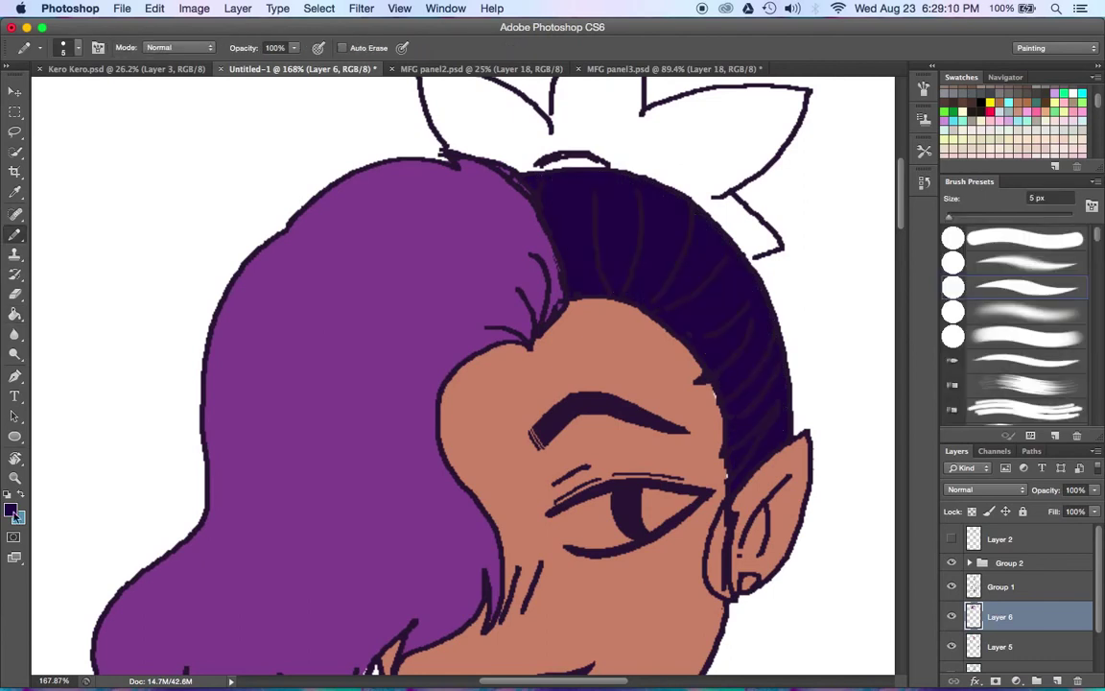
# Recheck the dark navy colour and widen the dark shading at the hair's top.
pyautogui.click(13, 515)
pyautogui.press('Return')
pyautogui.press('g')
pyautogui.click(13, 515)
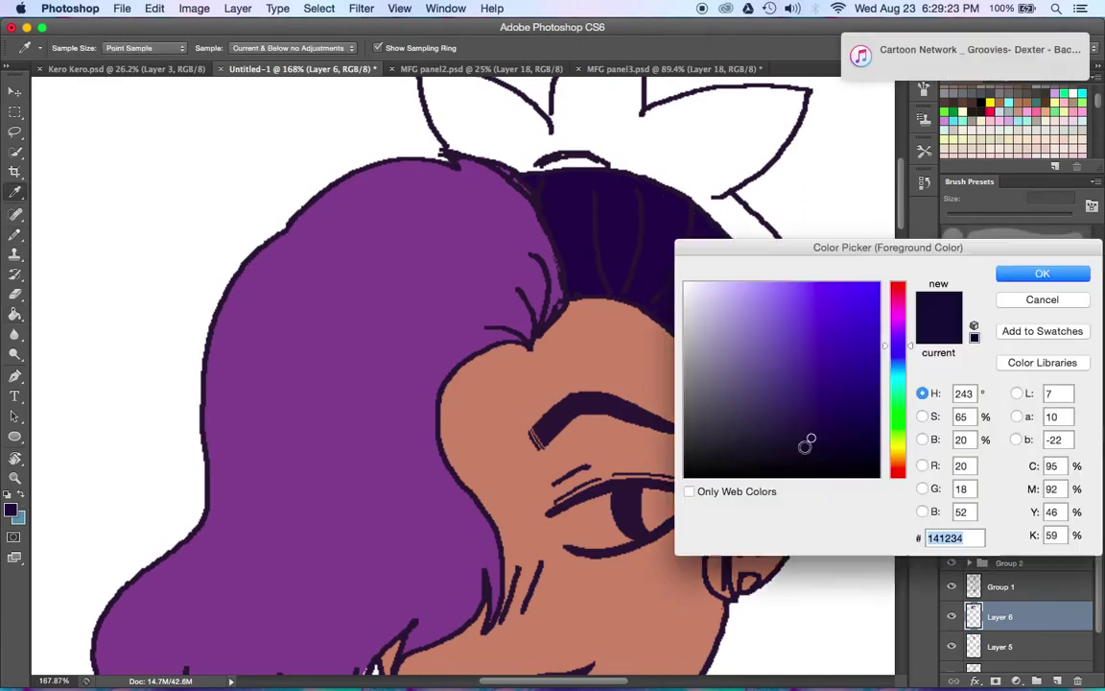
pyautogui.press('Return')
pyautogui.press('b')
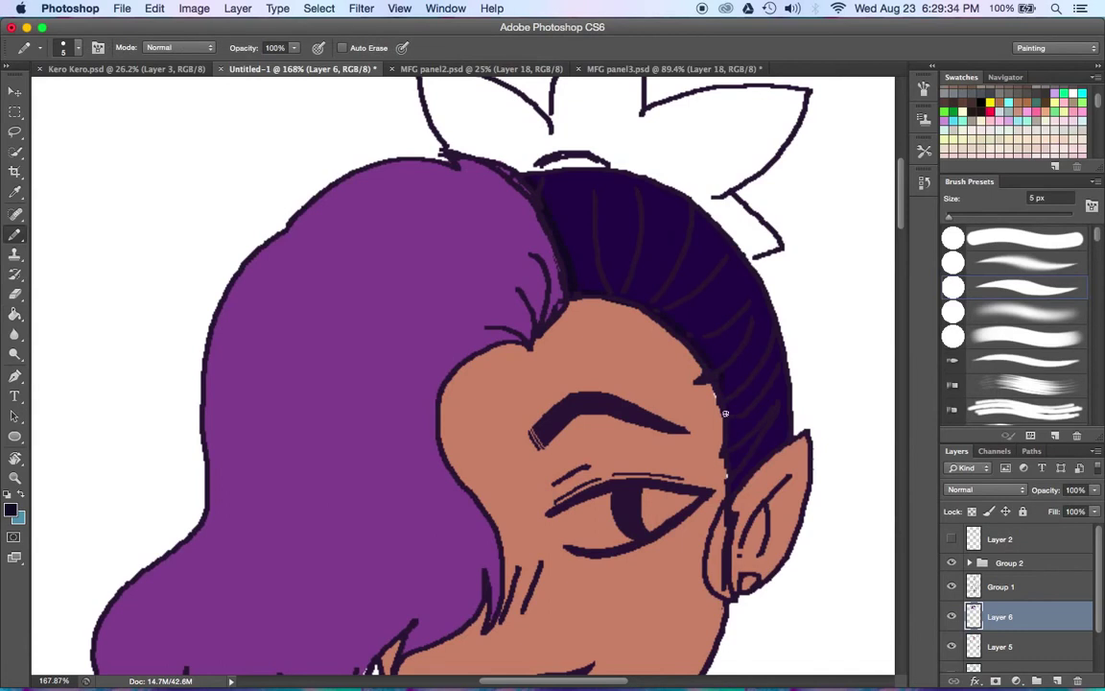
pyautogui.press('g')
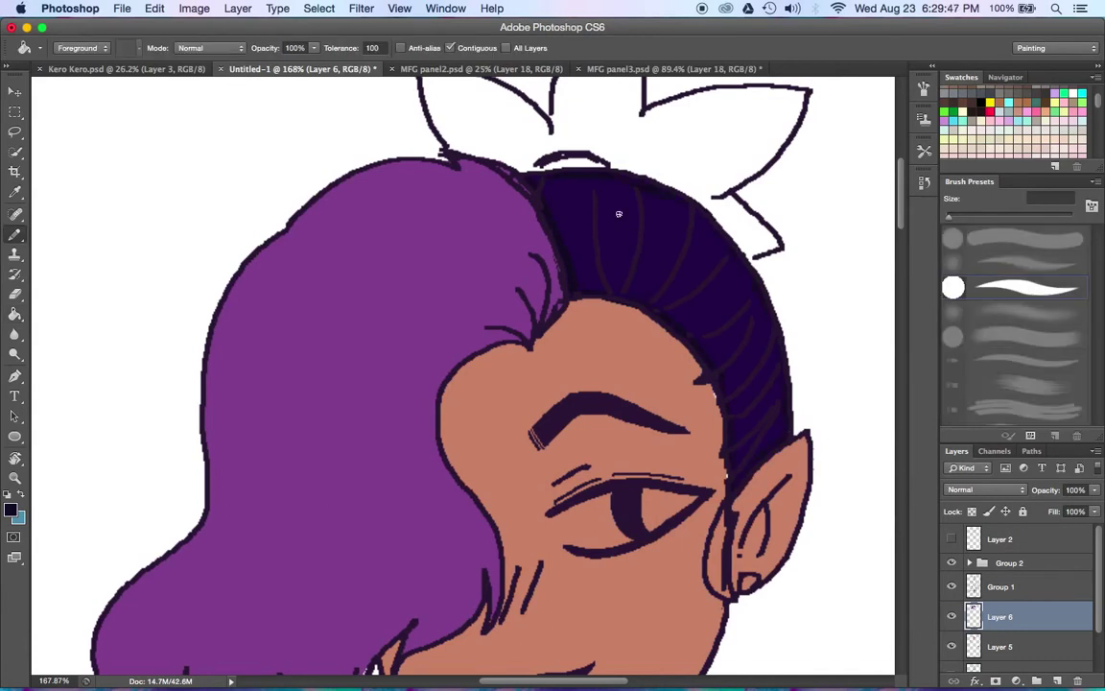
pyautogui.press('b')
pyautogui.press('g')
pyautogui.press('b')
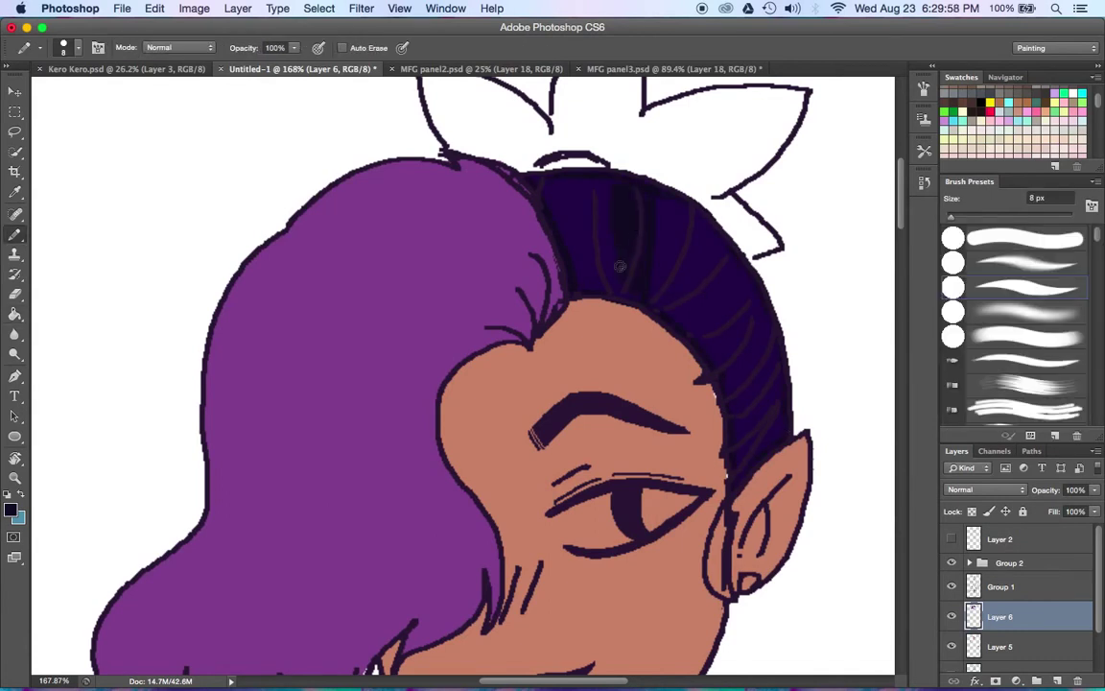
pyautogui.moveTo(619, 266); pyautogui.dragTo(552, 209)
# With a smaller brush, paint the bow's dark knot and inner wings.
pyautogui.scroll(4, 601, 284)
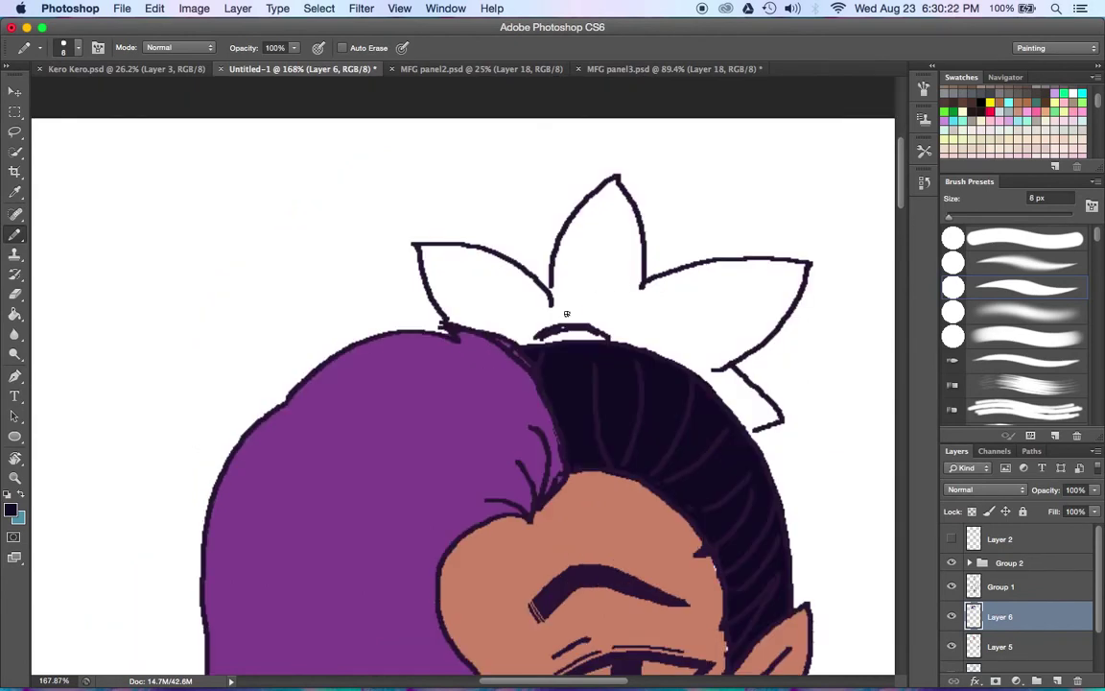
pyautogui.press('[')
pyautogui.press('[')
pyautogui.press('[')
pyautogui.moveTo(566, 313)
pyautogui.mouseDown()
pyautogui.moveTo(510, 280)
pyautogui.moveTo(604, 307)
pyautogui.mouseUp()
pyautogui.moveTo(585, 249); pyautogui.dragTo(633, 307)
pyautogui.moveTo(480, 297); pyautogui.dragTo(509, 287)
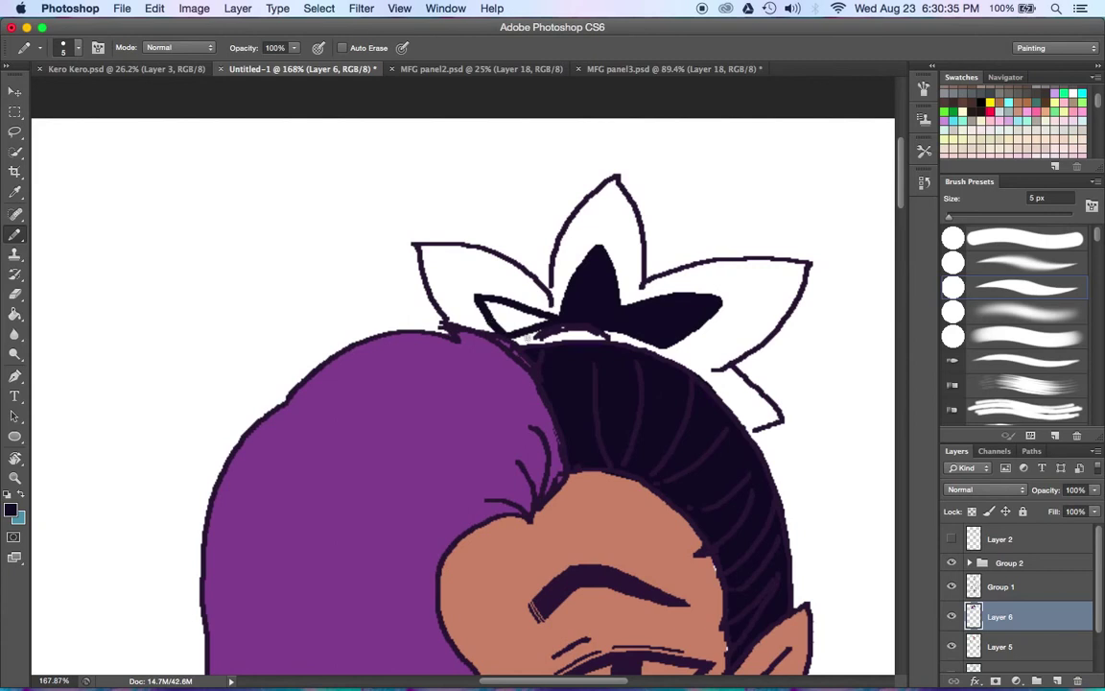
pyautogui.moveTo(525, 337); pyautogui.dragTo(480, 302)
pyautogui.moveTo(556, 302)
pyautogui.mouseDown()
pyautogui.moveTo(605, 321)
pyautogui.moveTo(570, 302)
pyautogui.moveTo(623, 306)
pyautogui.mouseUp()
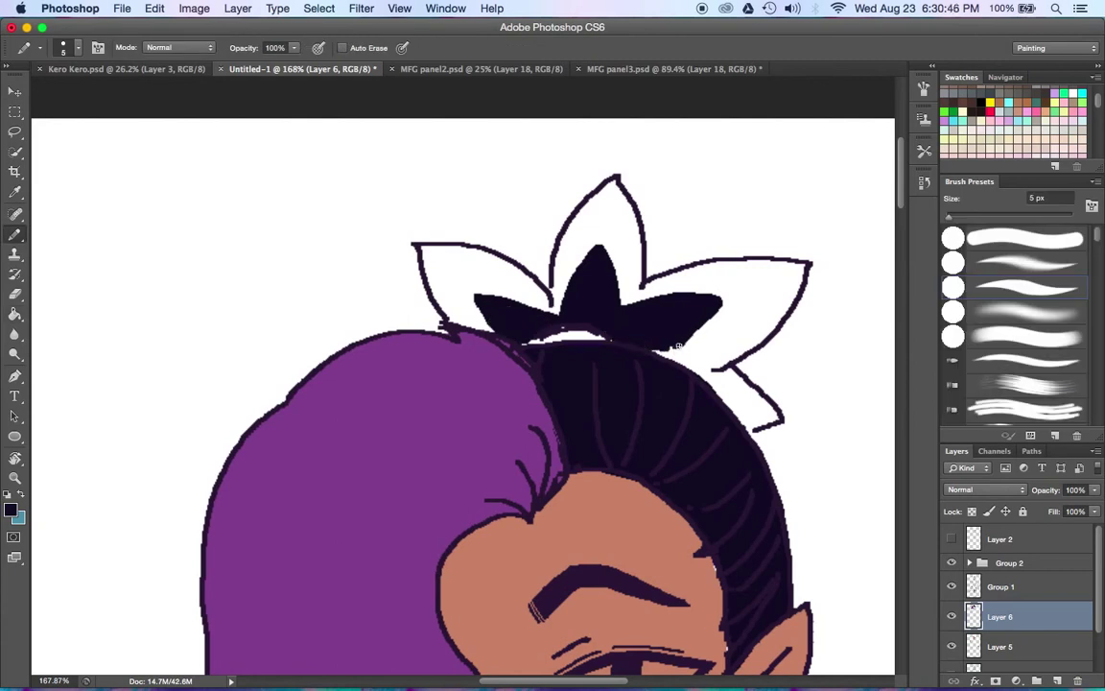
pyautogui.moveTo(678, 345); pyautogui.dragTo(685, 362)
# Sample the hair purple and fill the left, top and right bow petals purple.
pyautogui.keyDown('alt'); pyautogui.click(488, 352); pyautogui.keyUp('alt')
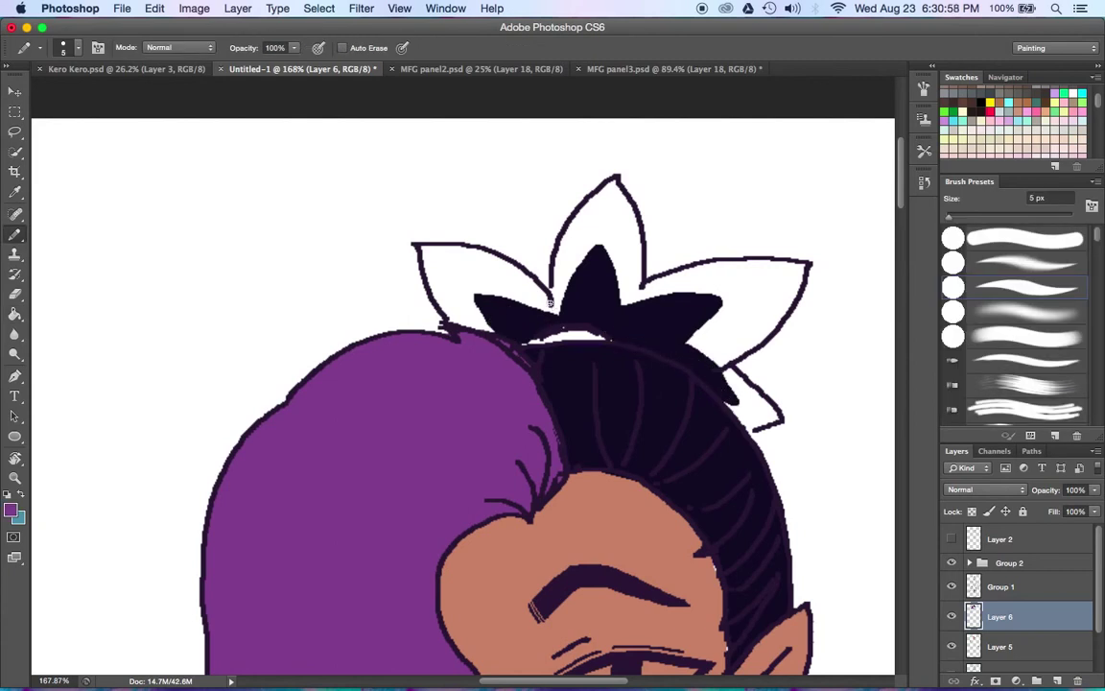
pyautogui.moveTo(550, 303)
pyautogui.mouseDown()
pyautogui.moveTo(432, 246)
pyautogui.moveTo(418, 273)
pyautogui.moveTo(450, 316)
pyautogui.moveTo(509, 288)
pyautogui.moveTo(614, 182)
pyautogui.moveTo(633, 292)
pyautogui.moveTo(805, 264)
pyautogui.moveTo(735, 357)
pyautogui.moveTo(782, 419)
pyautogui.moveTo(740, 382)
pyautogui.moveTo(714, 388)
pyautogui.mouseUp()
pyautogui.press('g')
pyautogui.click(508, 287)
pyautogui.press('b')
pyautogui.press('g')
pyautogui.click(606, 229)
pyautogui.press('b')
pyautogui.press('g')
pyautogui.click(753, 307)
pyautogui.press('b')
pyautogui.keyDown('alt'); pyautogui.click(709, 379); pyautogui.keyUp('alt')
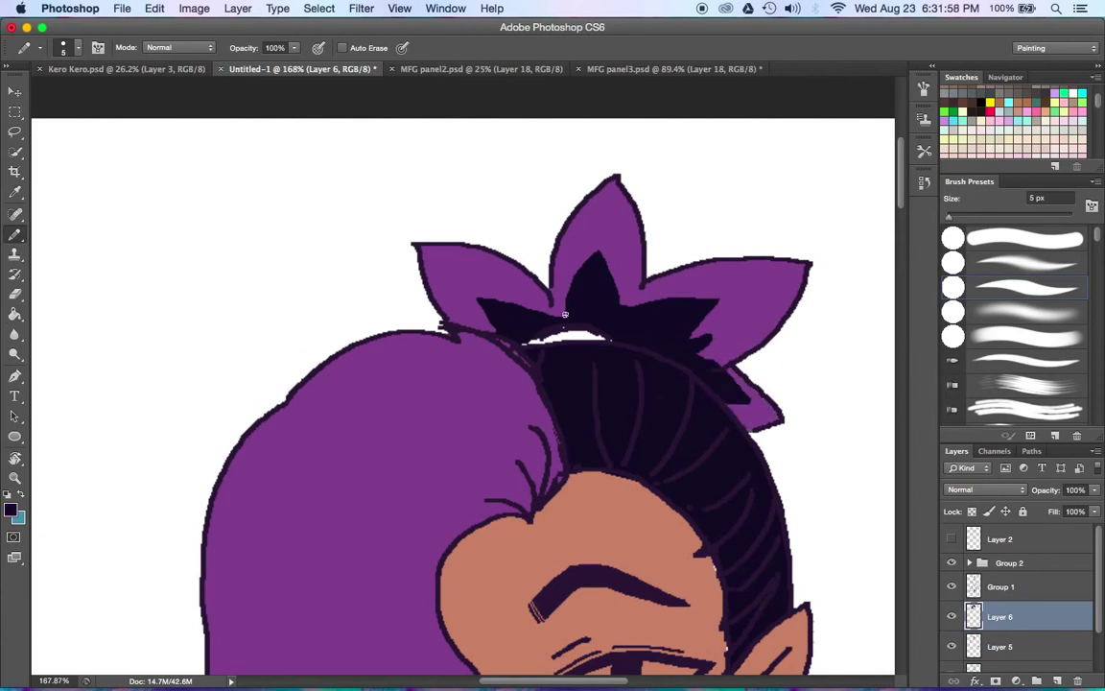
# Pick a magenta-pink and draw the hair tie across the bow gap.
pyautogui.click(11, 510)
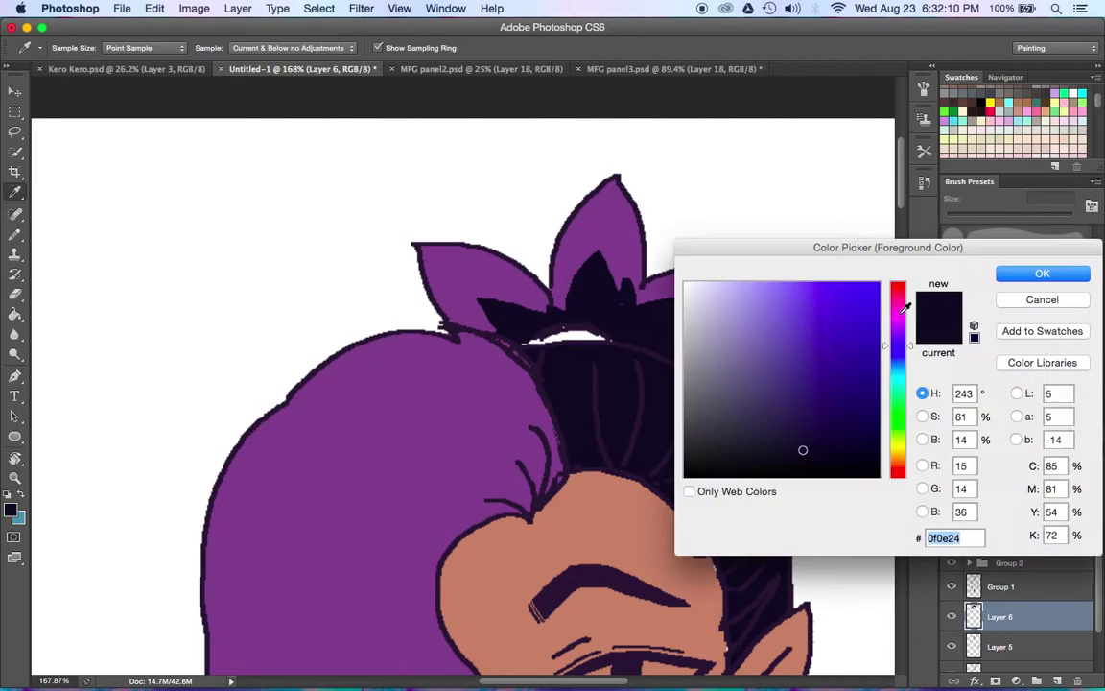
pyautogui.click(898, 305)
pyautogui.click(850, 377)
pyautogui.press('Return')
pyautogui.moveTo(522, 342); pyautogui.dragTo(616, 337)
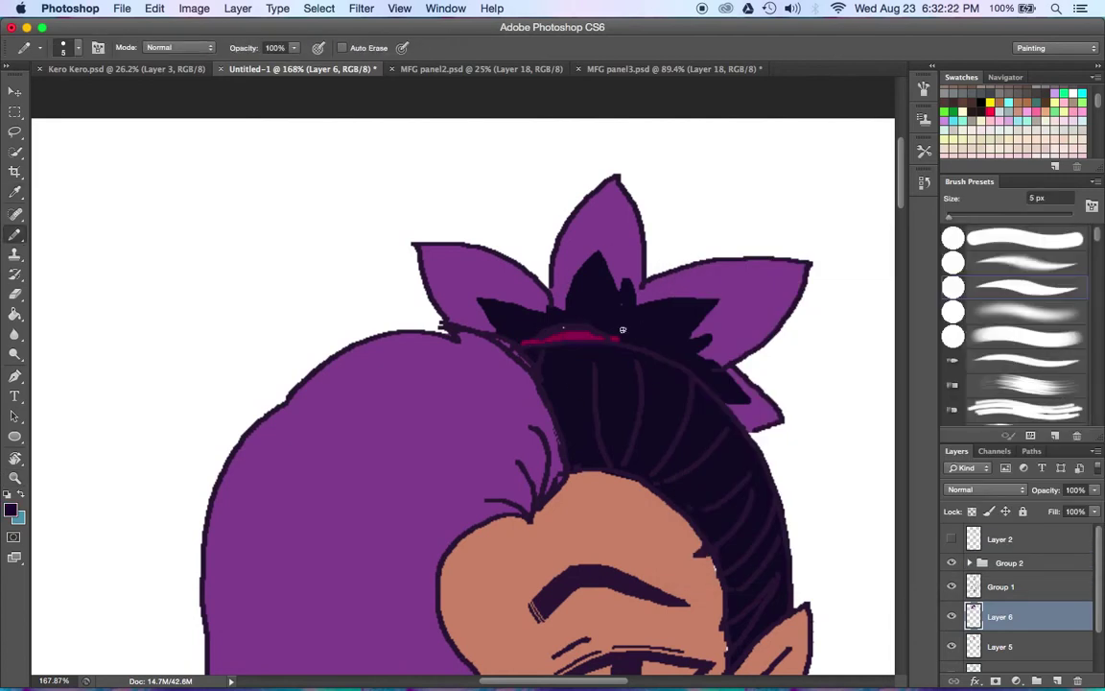
pyautogui.moveTo(119, 440); pyautogui.dragTo(39, 440)
pyautogui.moveTo(576, 402); pyautogui.dragTo(794, 407)
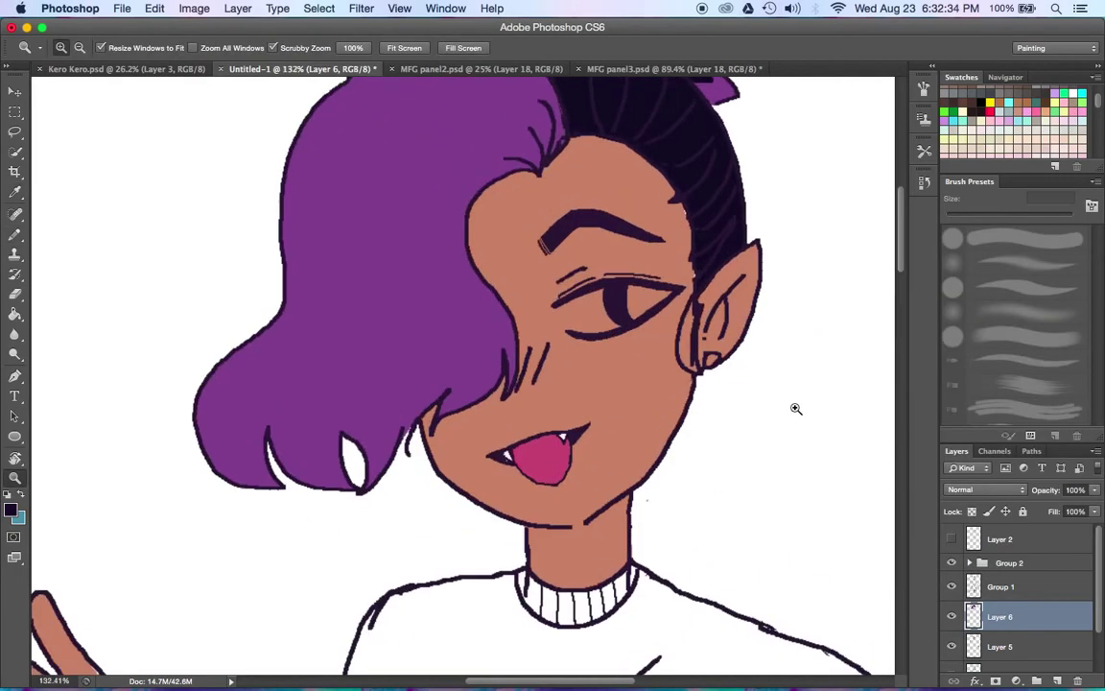
# Shade the back of the ear with the dark line colour on Layer 6.
pyautogui.hotkey('alt', '[')
pyautogui.keyDown('alt'); pyautogui.click(649, 373); pyautogui.keyUp('alt')
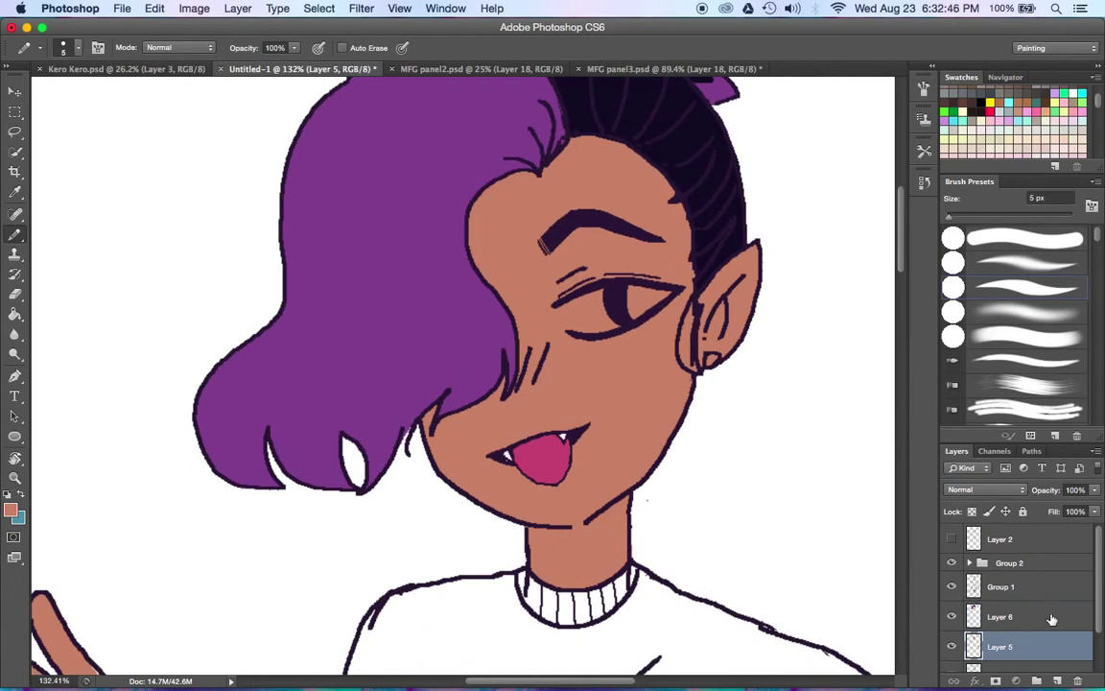
pyautogui.click(1000, 615)
pyautogui.keyDown('alt'); pyautogui.click(689, 326); pyautogui.keyUp('alt')
pyautogui.moveTo(687, 312); pyautogui.dragTo(693, 370)
# On a new layer, paint the eye whites light pink and lighten them with Hue/Saturation.
pyautogui.click(1061, 646)
pyautogui.click(1059, 679)
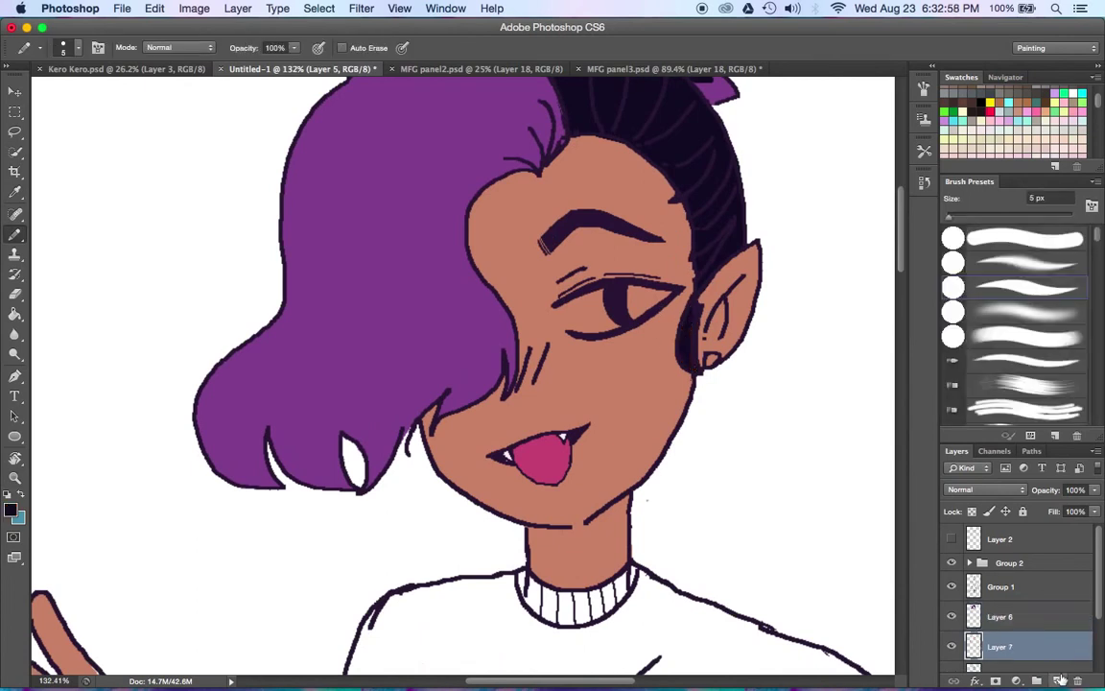
pyautogui.scroll(-5, 1014, 115)
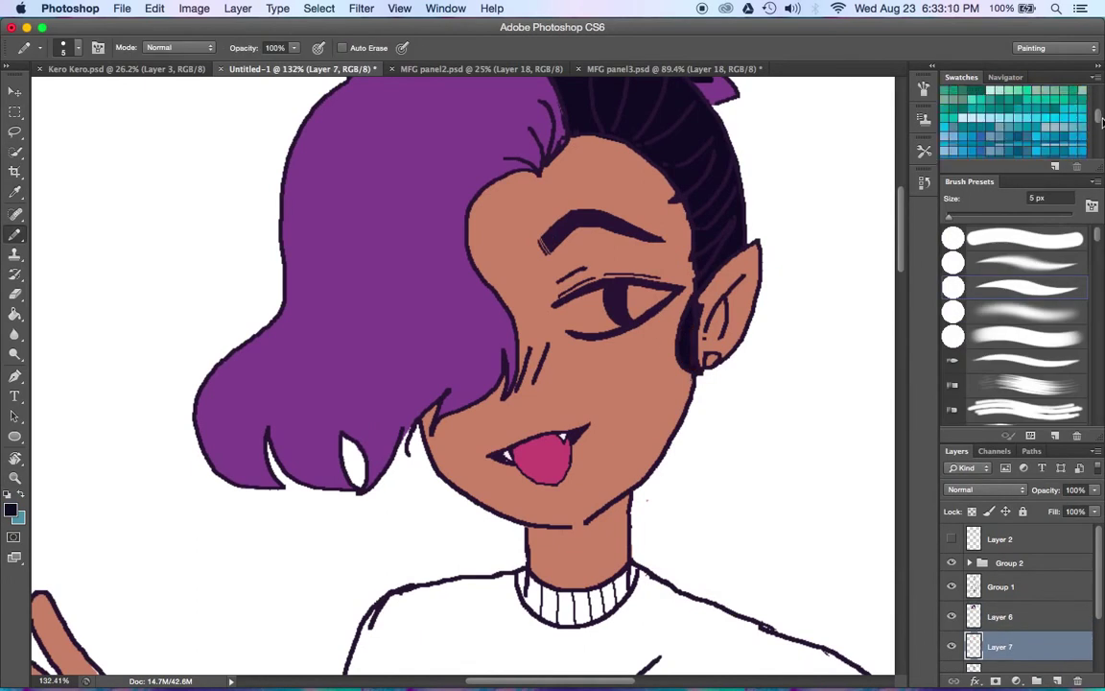
pyautogui.click(969, 142)
pyautogui.moveTo(558, 309)
pyautogui.mouseDown()
pyautogui.moveTo(671, 290)
pyautogui.moveTo(590, 328)
pyautogui.mouseUp()
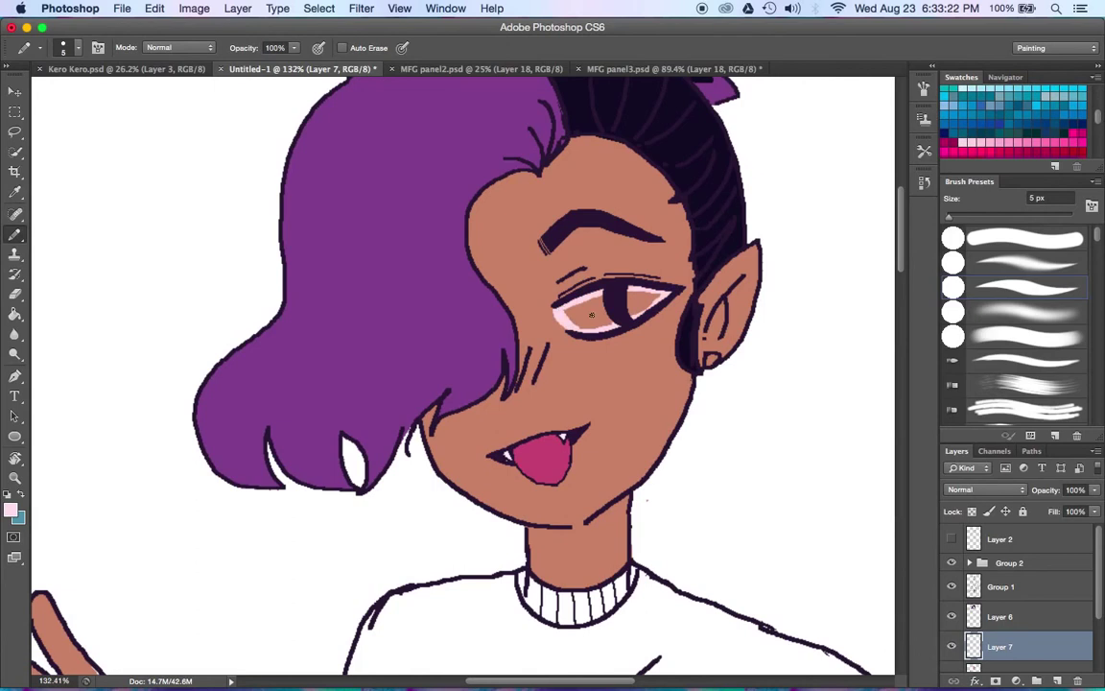
pyautogui.press('g')
pyautogui.hotkey('ctrl', 'u')
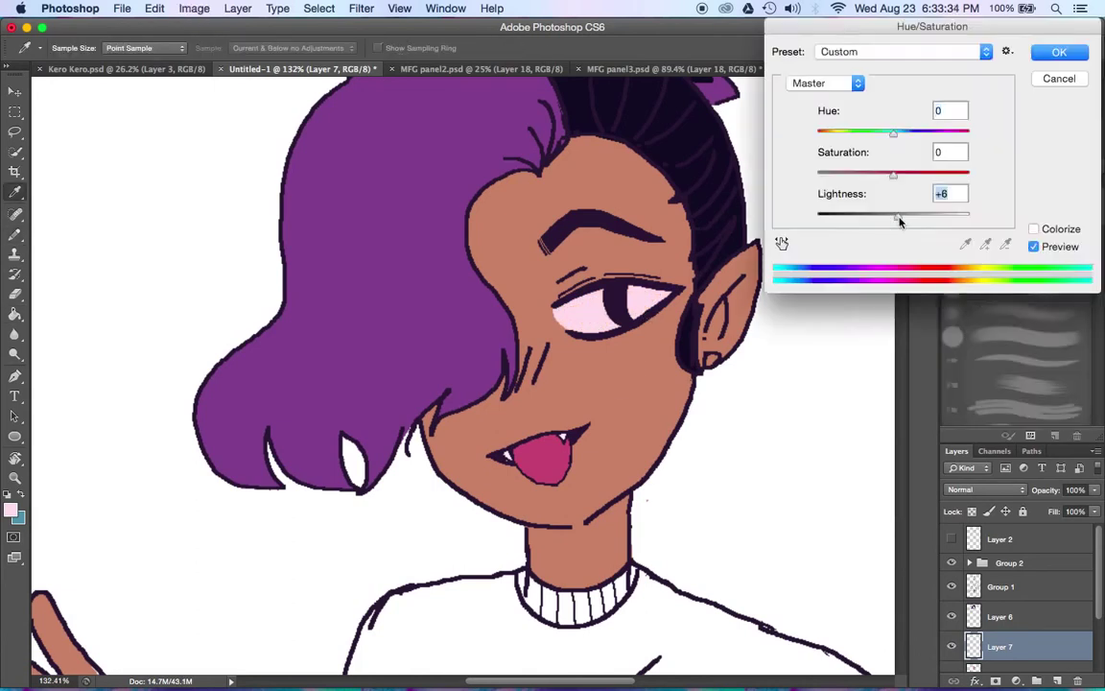
pyautogui.click(1061, 56)
# Add another new layer and paint the iris brown from the swatches.
pyautogui.hotkey('ctrl', 'shift', 'alt', 'n')
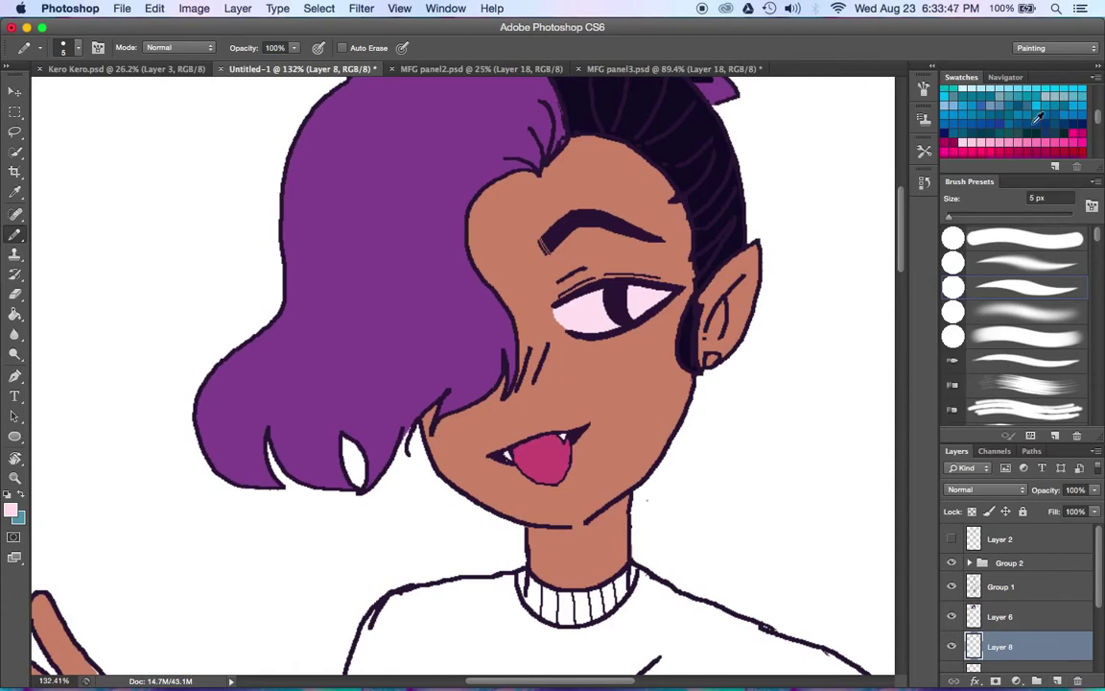
pyautogui.click(969, 94)
pyautogui.moveTo(630, 288)
pyautogui.mouseDown()
pyautogui.moveTo(632, 315)
pyautogui.moveTo(664, 295)
pyautogui.mouseUp()
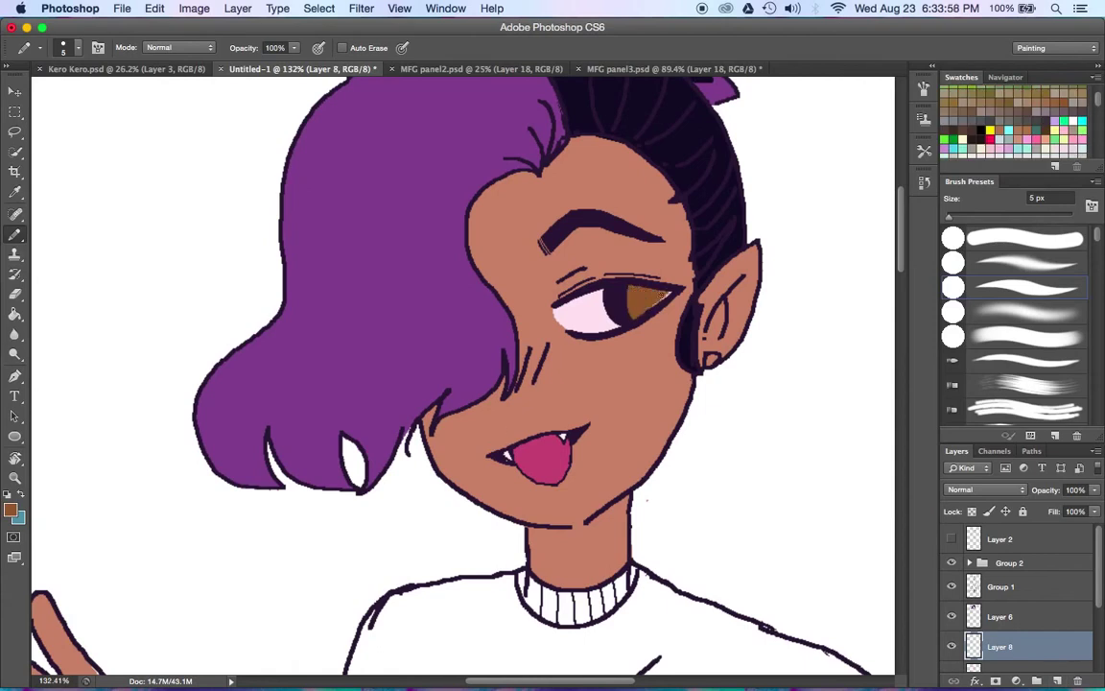
pyautogui.press('z')
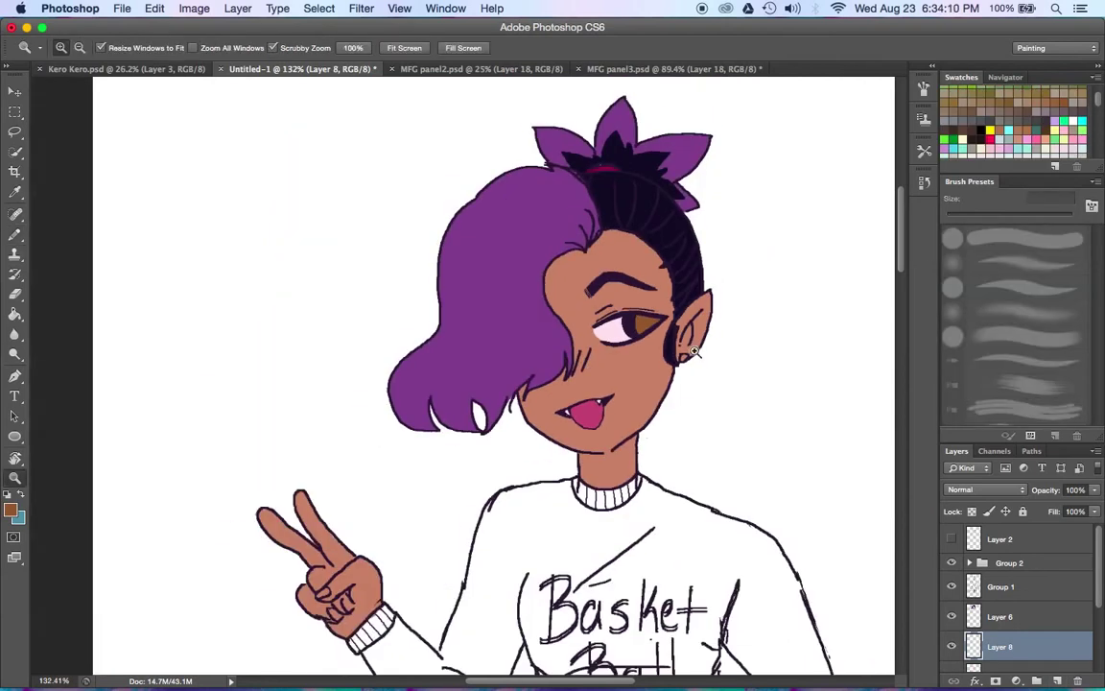
pyautogui.moveTo(647, 499); pyautogui.dragTo(1089, 151)
pyautogui.click(978, 123)
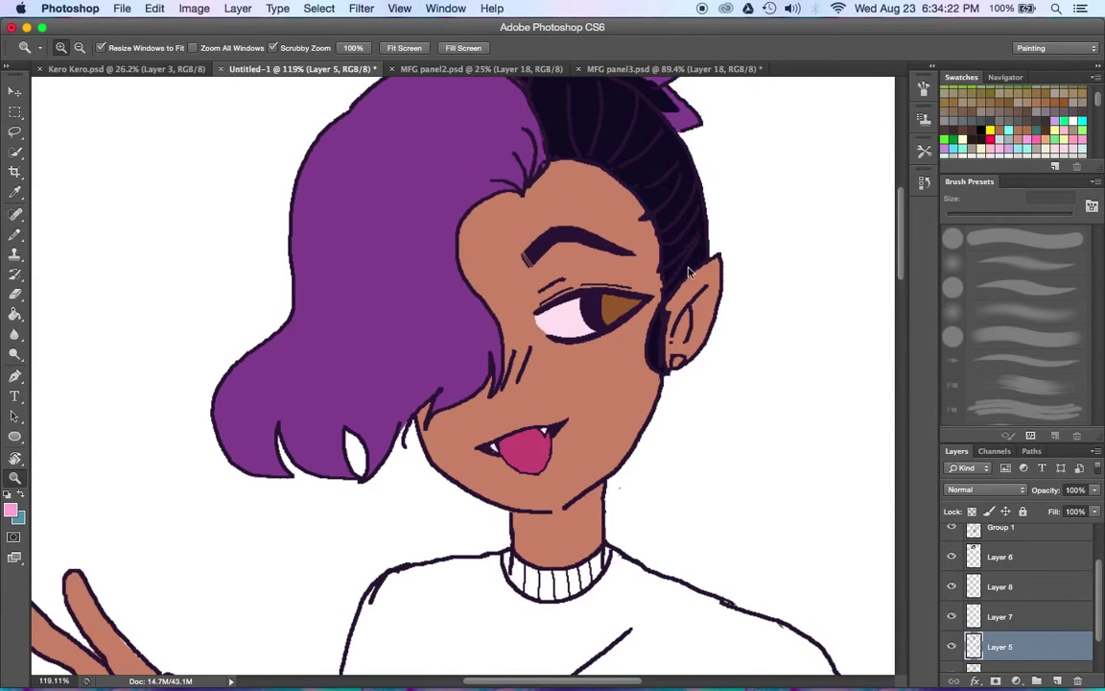
# Confirm the new pencil colour and zoom out to view the whole character.
pyautogui.click(10, 510)
pyautogui.press('Return')
pyautogui.press('b')
pyautogui.moveTo(900, 274); pyautogui.dragTo(900, 302)
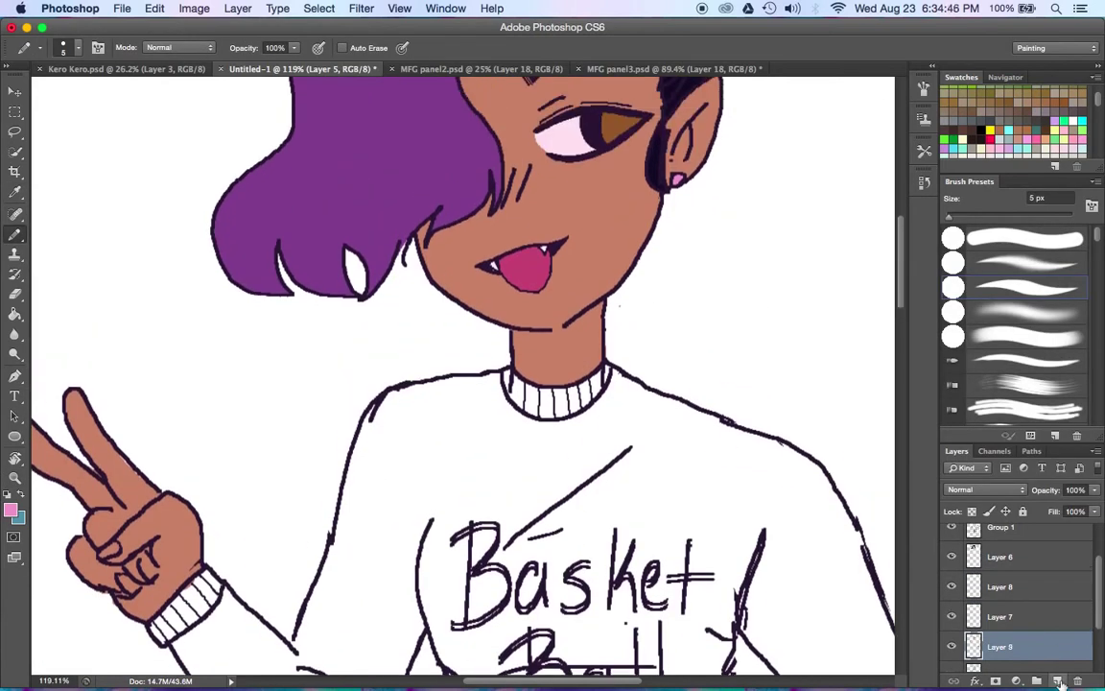
pyautogui.scroll(-3, 804, 283)
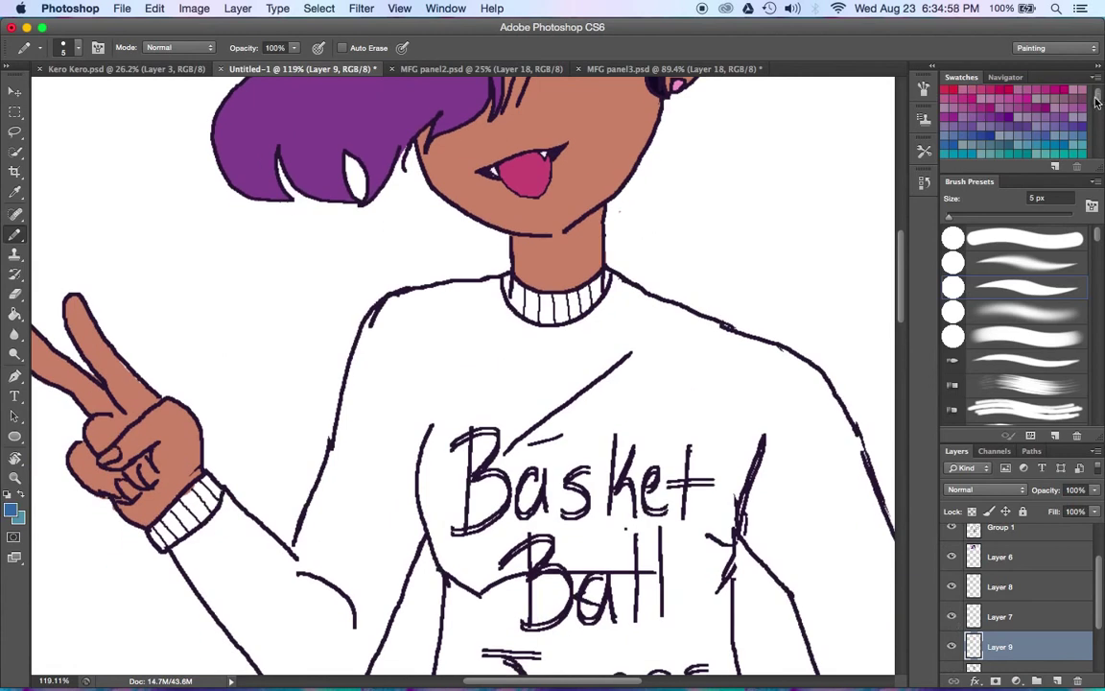
pyautogui.moveTo(729, 349); pyautogui.dragTo(631, 349)
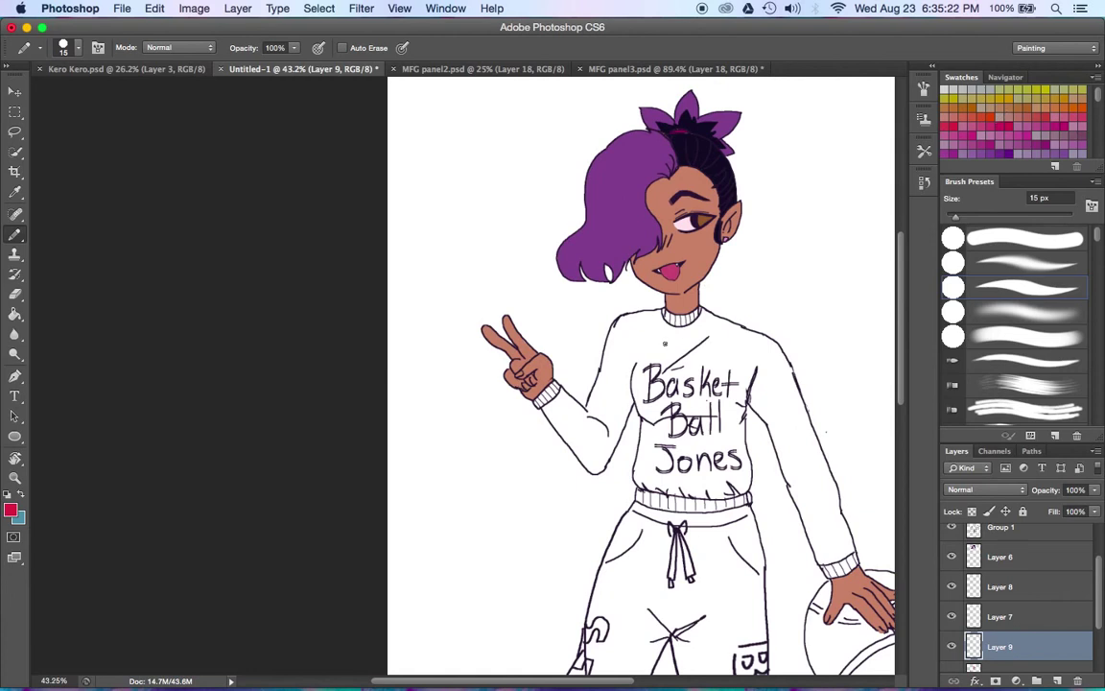
# Trace the sweater body and sleeves in red and Paint Bucket-fill it solid red.
pyautogui.moveTo(659, 316)
pyautogui.mouseDown()
pyautogui.moveTo(768, 343)
pyautogui.moveTo(851, 554)
pyautogui.mouseUp()
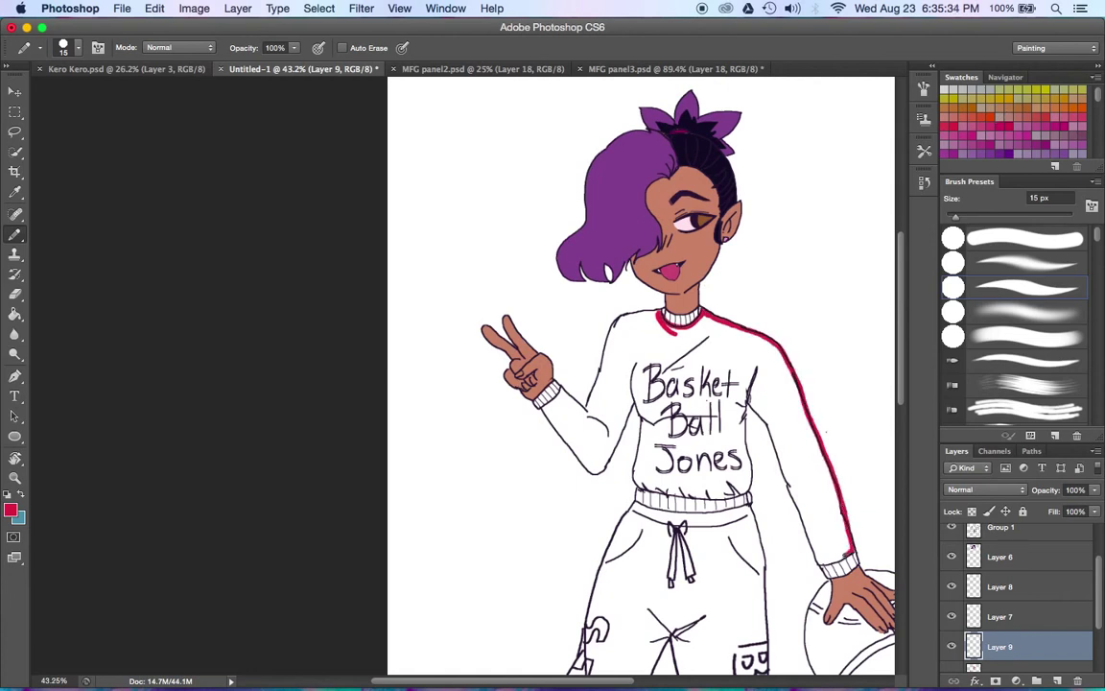
pyautogui.moveTo(757, 367)
pyautogui.mouseDown()
pyautogui.moveTo(751, 489)
pyautogui.moveTo(635, 494)
pyautogui.mouseUp()
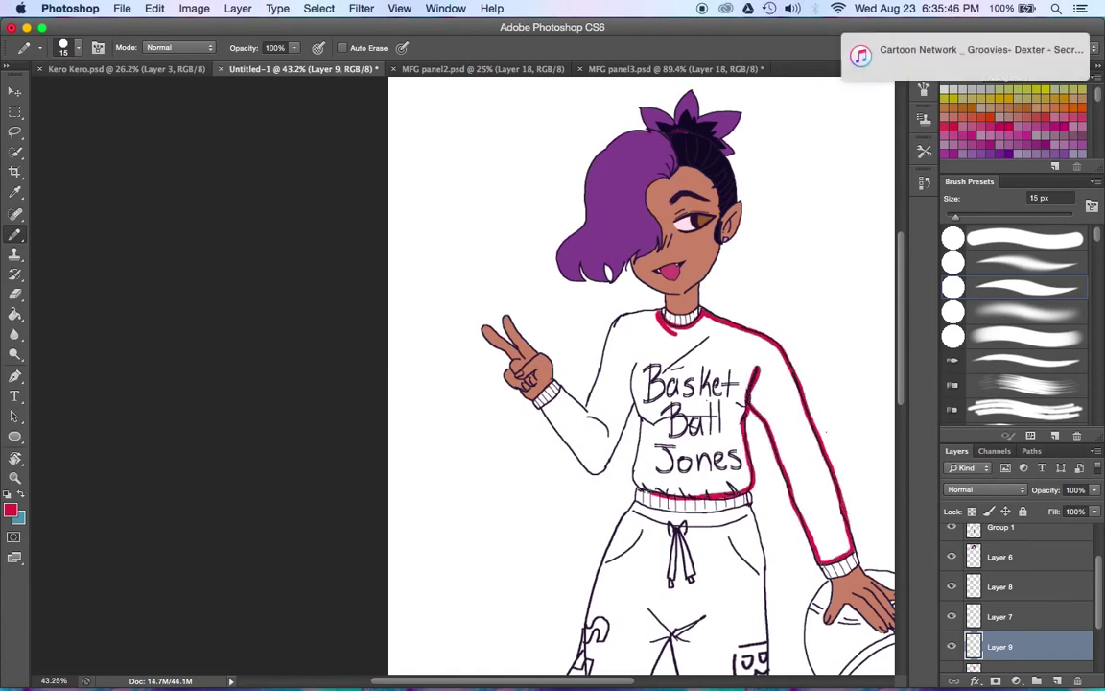
pyautogui.moveTo(633, 366); pyautogui.dragTo(635, 480)
pyautogui.moveTo(560, 434); pyautogui.dragTo(608, 469)
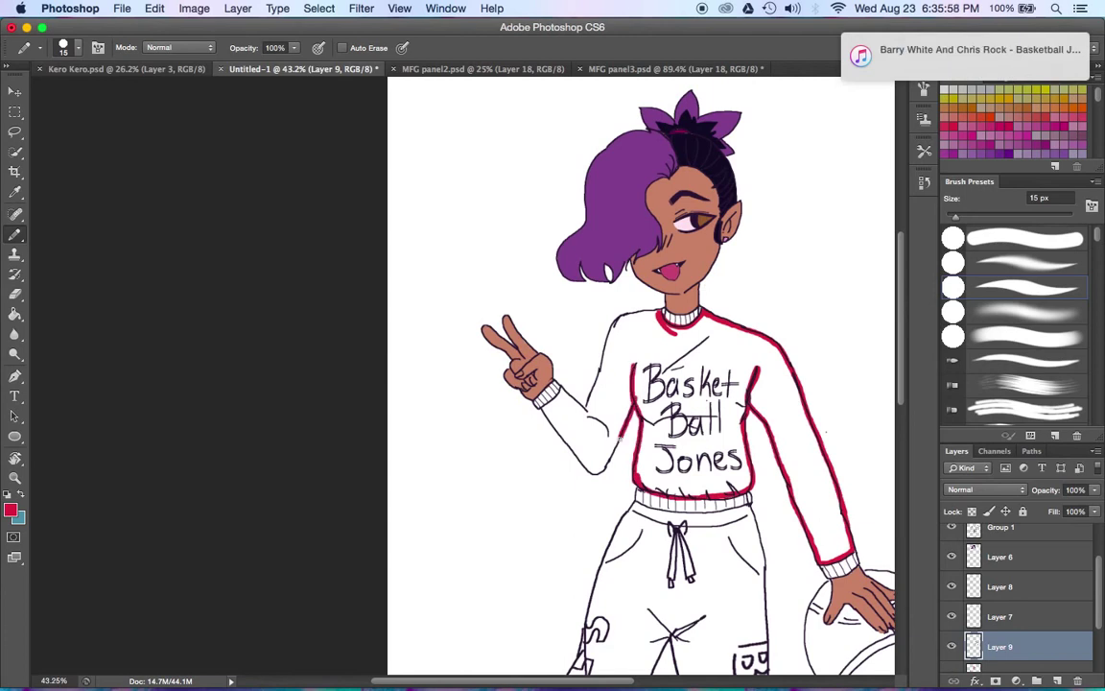
pyautogui.moveTo(547, 401); pyautogui.dragTo(614, 316)
pyautogui.press('g')
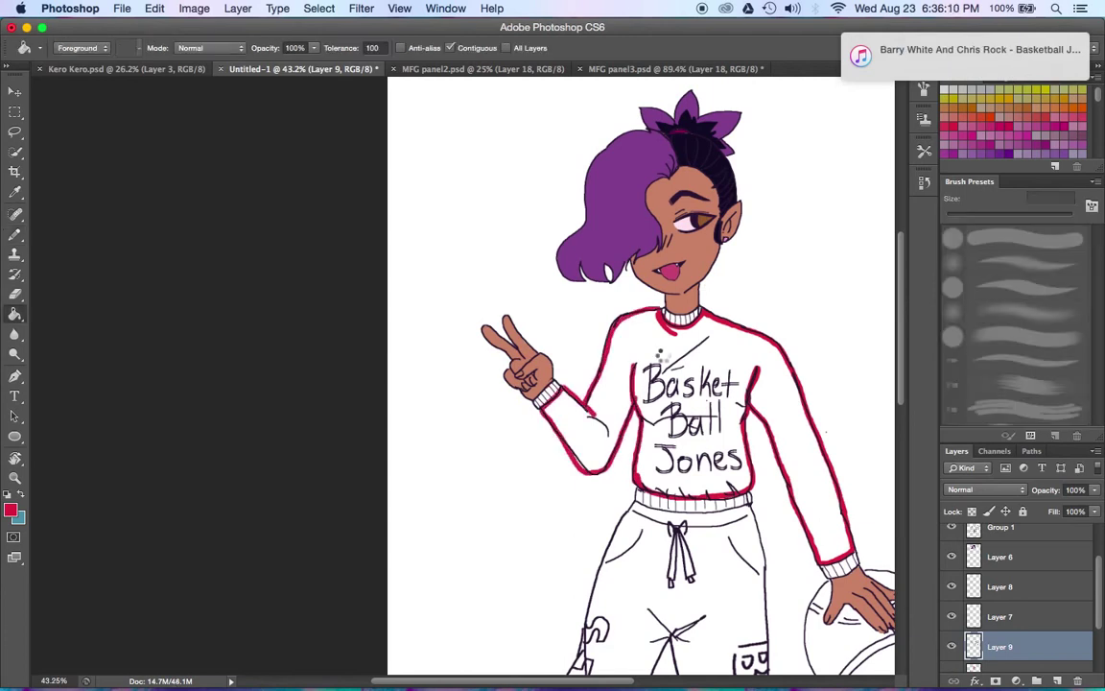
pyautogui.click(635, 407)
# In iTunes, switch the music to Kero Kero Bonito's 'Flamingo' from the Glitter Bomb playlist.
pyautogui.click(968, 49)
pyautogui.scroll(-4, 515, 271)
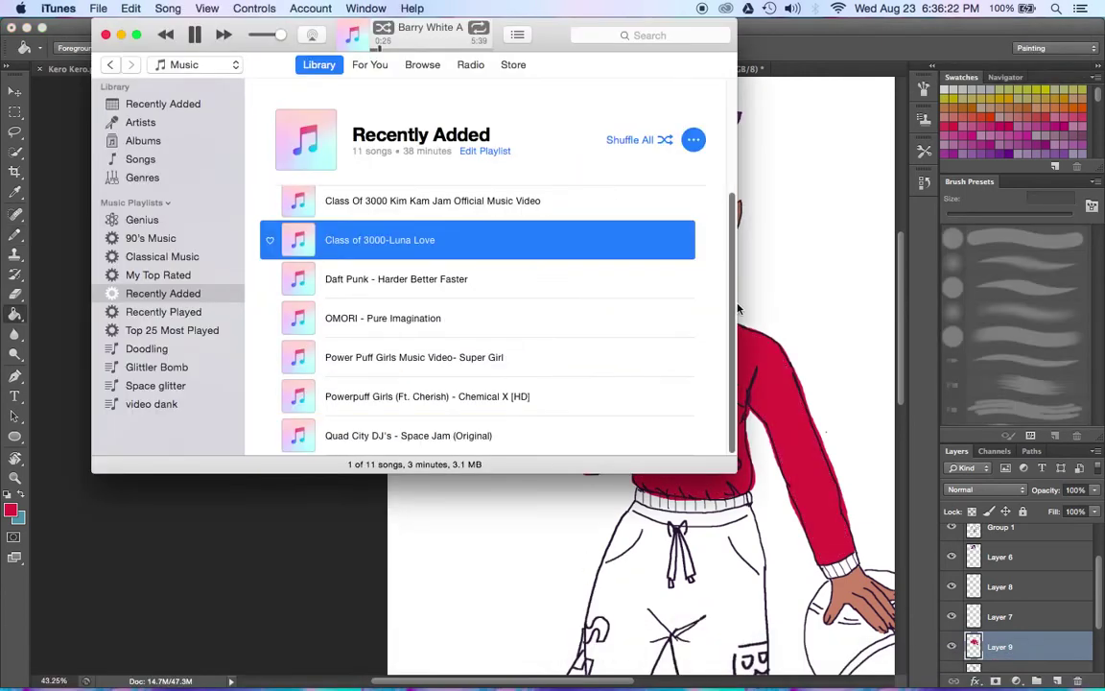
pyautogui.click(614, 362)
pyautogui.doubleClick(614, 393)
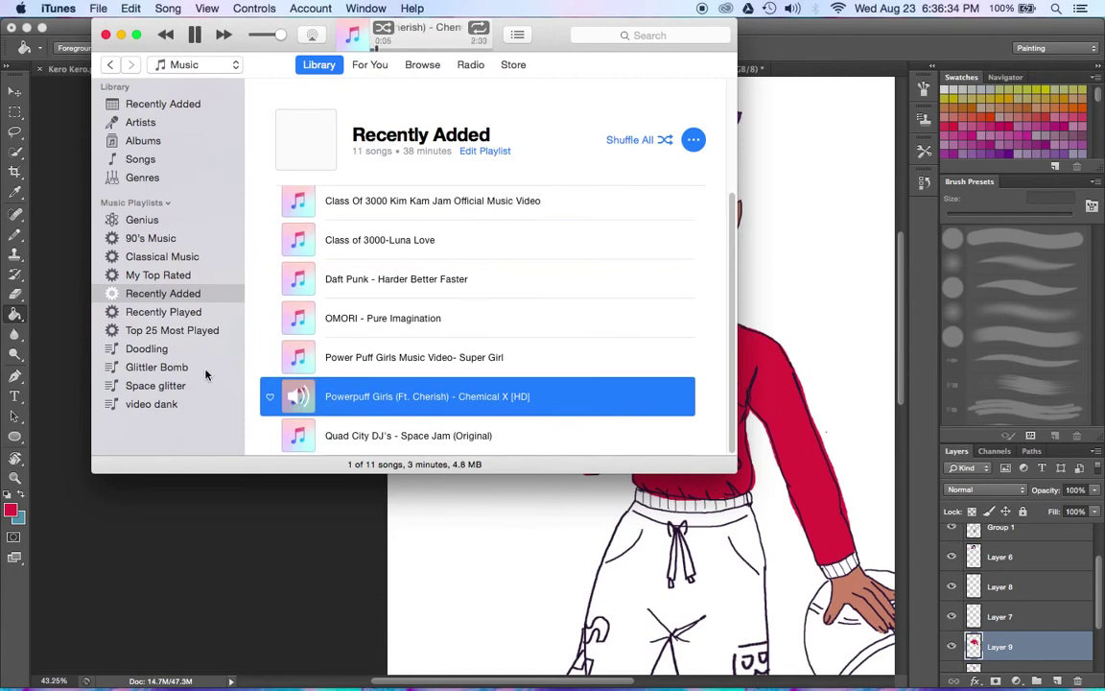
pyautogui.click(204, 374)
pyautogui.click(178, 367)
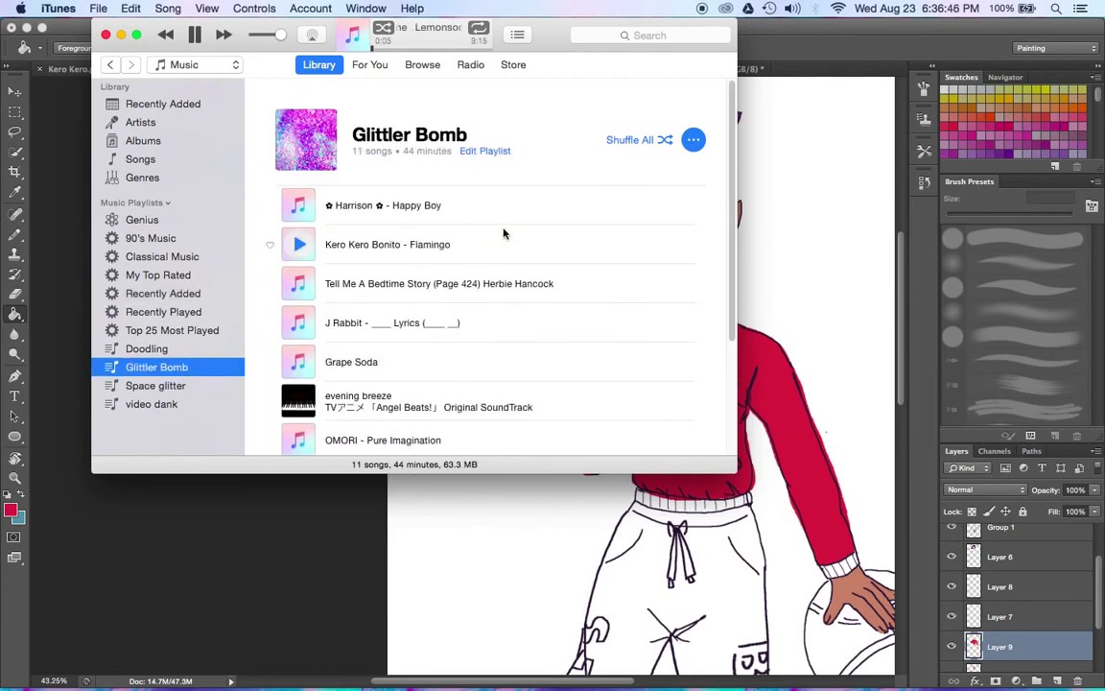
pyautogui.doubleClick(505, 241)
pyautogui.click(824, 307)
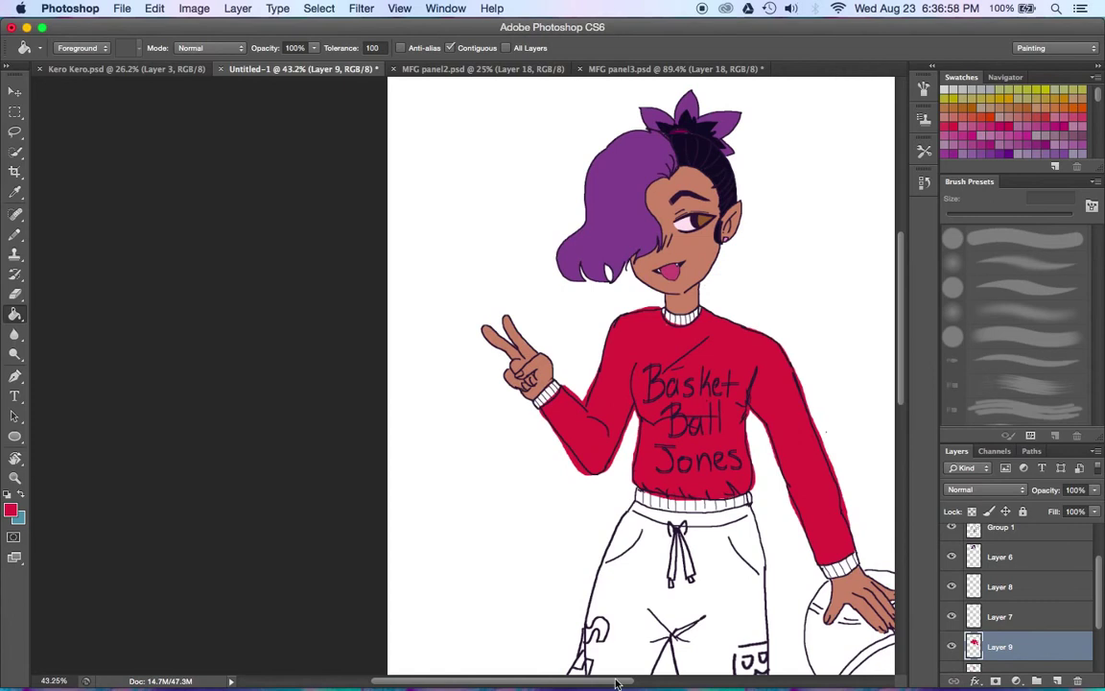
# Erase the red overspill outside the left sleeve with a 20 px Eraser.
pyautogui.hscroll(5, 617, 683)
pyautogui.press('XF86AudioLowerVolume')
pyautogui.press('e')
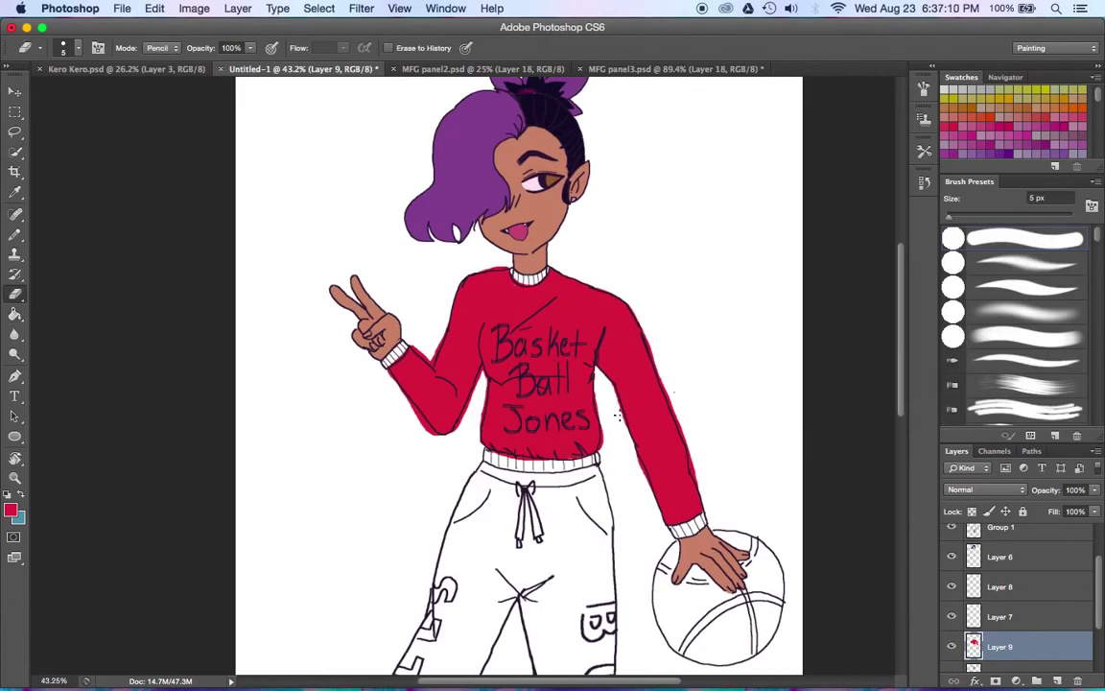
pyautogui.press(']')
pyautogui.press(']')
pyautogui.press(']')
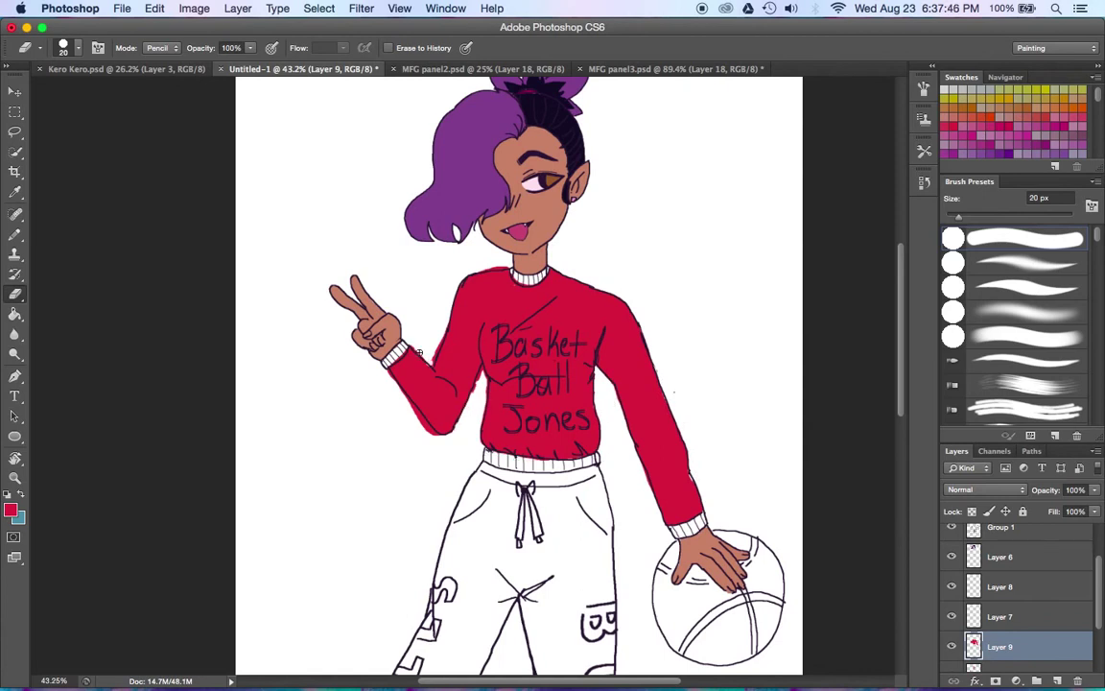
pyautogui.moveTo(419, 353); pyautogui.dragTo(427, 431)
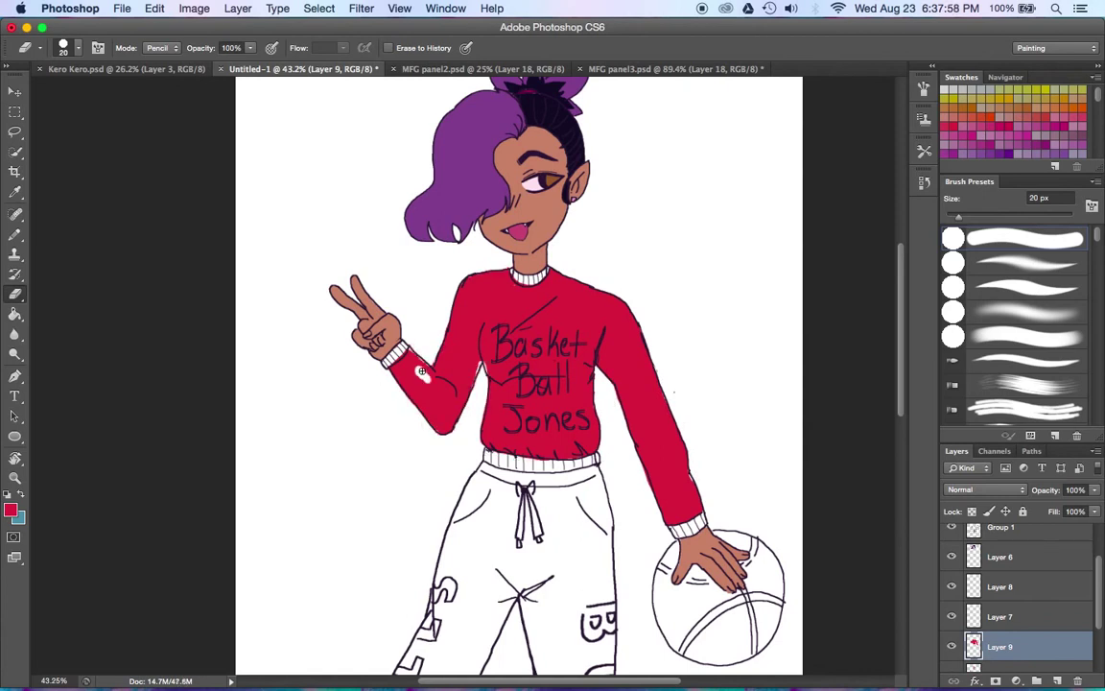
pyautogui.press('b')
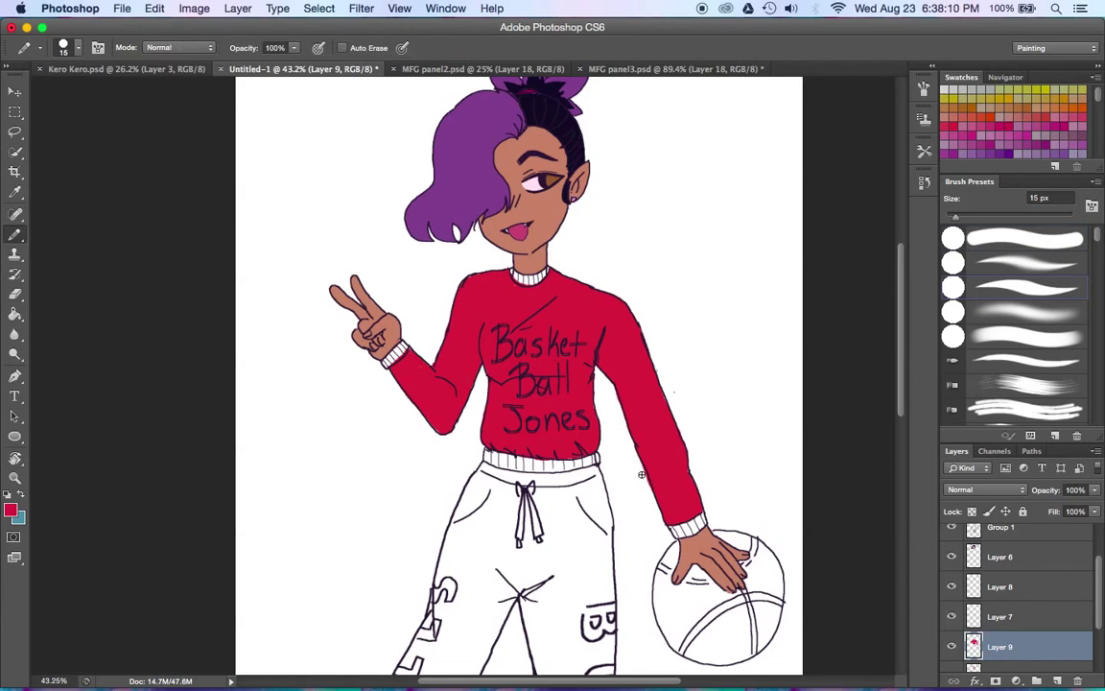
# Darken the sweater's red with Hue/Saturation (Ctrl+U).
pyautogui.hotkey('ctrl', 'u')
pyautogui.moveTo(871, 212); pyautogui.dragTo(861, 212)
pyautogui.moveTo(870, 167); pyautogui.dragTo(912, 168)
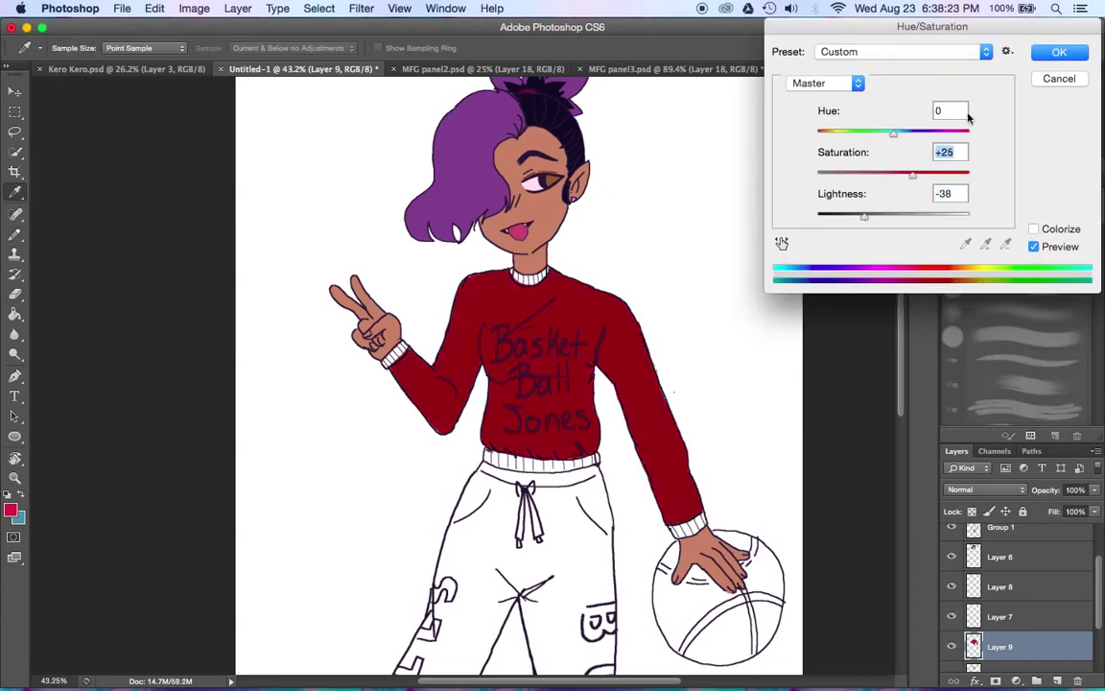
pyautogui.press('Return')
# Choose near-black and pencil in the wrist cuff, collar and waistband stripe.
pyautogui.click(10, 511)
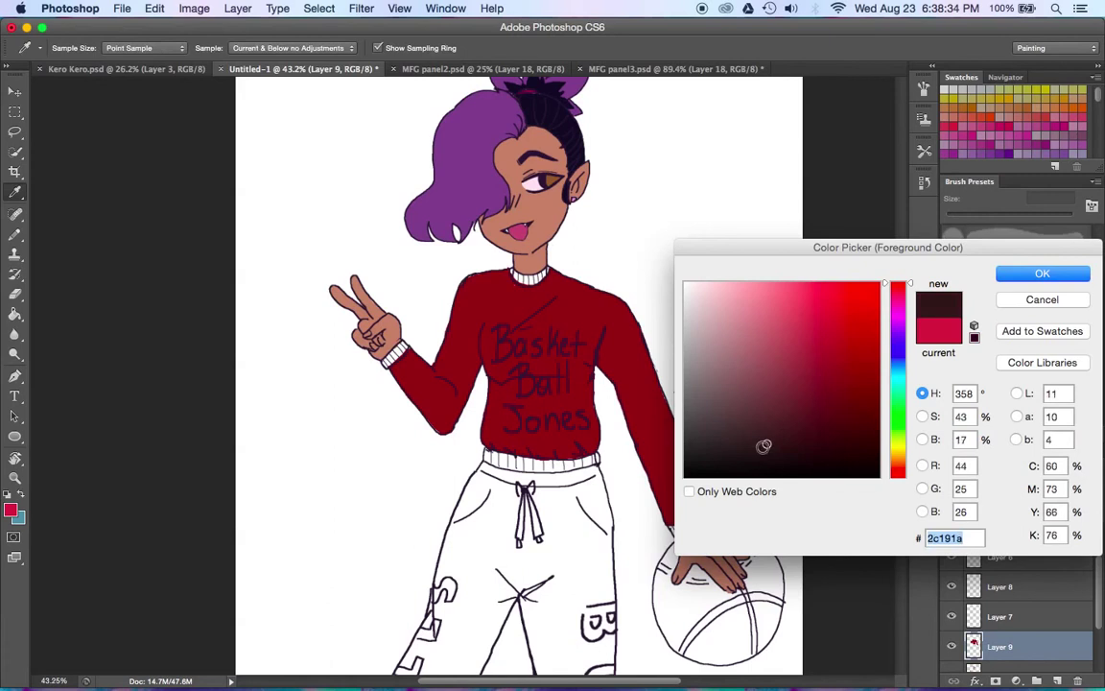
pyautogui.click(765, 444)
pyautogui.click(1039, 271)
pyautogui.moveTo(675, 529); pyautogui.dragTo(706, 520)
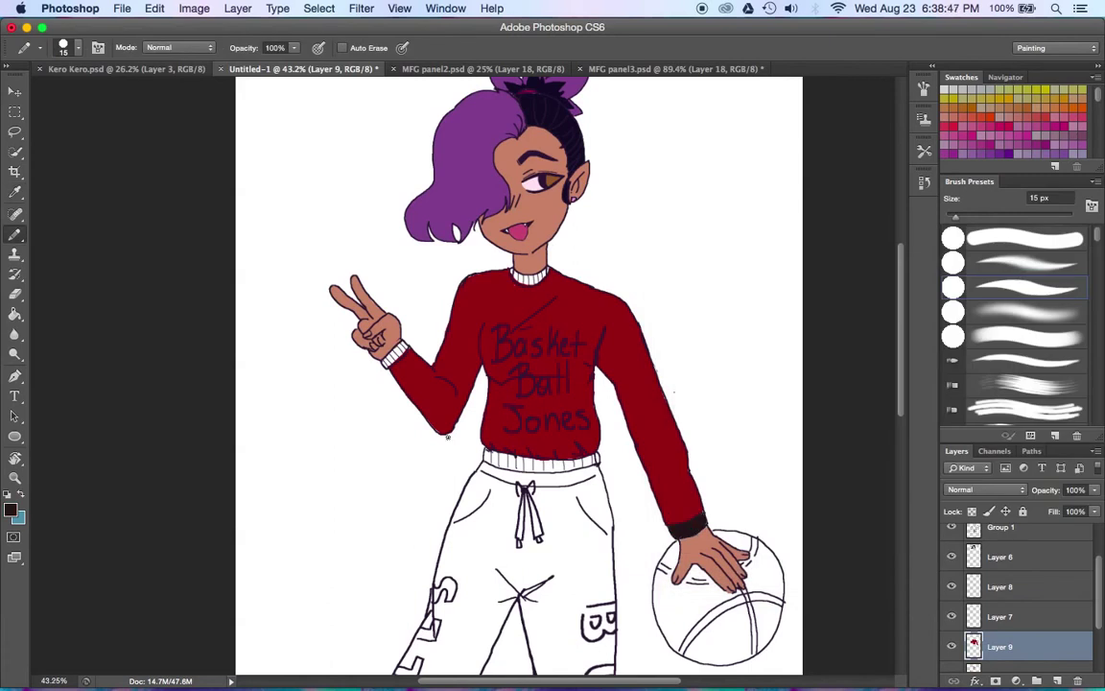
pyautogui.moveTo(519, 281); pyautogui.dragTo(545, 270)
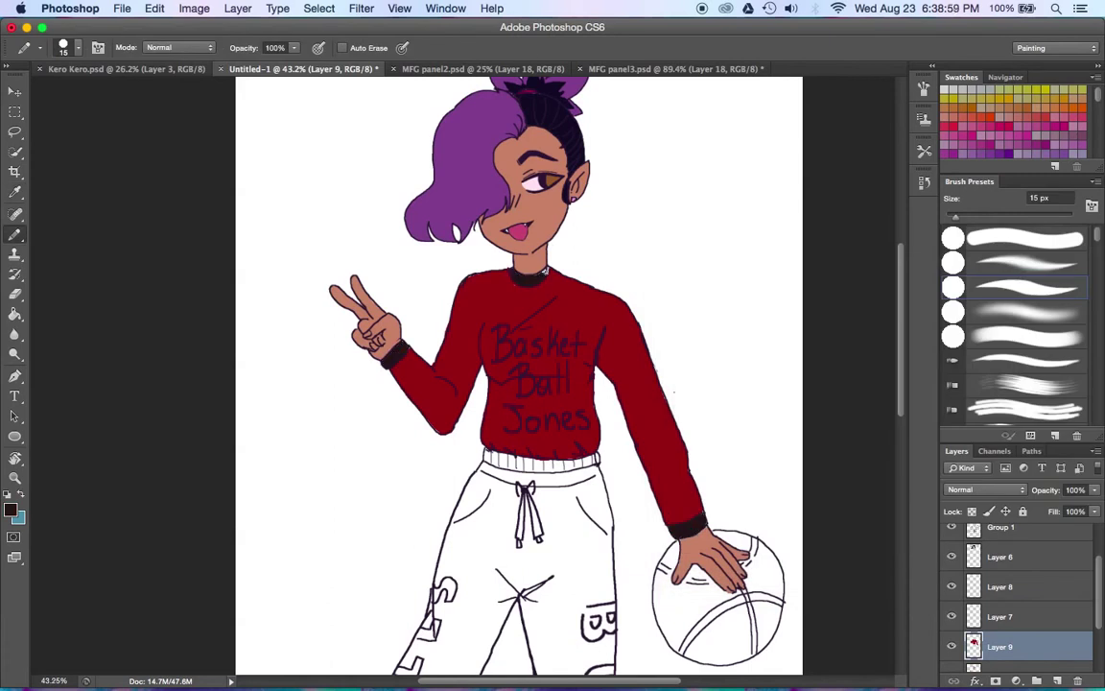
pyautogui.moveTo(485, 452)
pyautogui.mouseDown()
pyautogui.moveTo(566, 462)
pyautogui.moveTo(484, 467)
pyautogui.mouseUp()
pyautogui.moveTo(903, 311)
pyautogui.mouseDown()
pyautogui.moveTo(903, 355)
pyautogui.moveTo(902, 285)
pyautogui.moveTo(899, 369)
pyautogui.mouseUp()
# Raise the sweater's saturation with another Hue/Saturation pass.
pyautogui.hotkey('ctrl', 'u')
pyautogui.moveTo(875, 183); pyautogui.dragTo(898, 182)
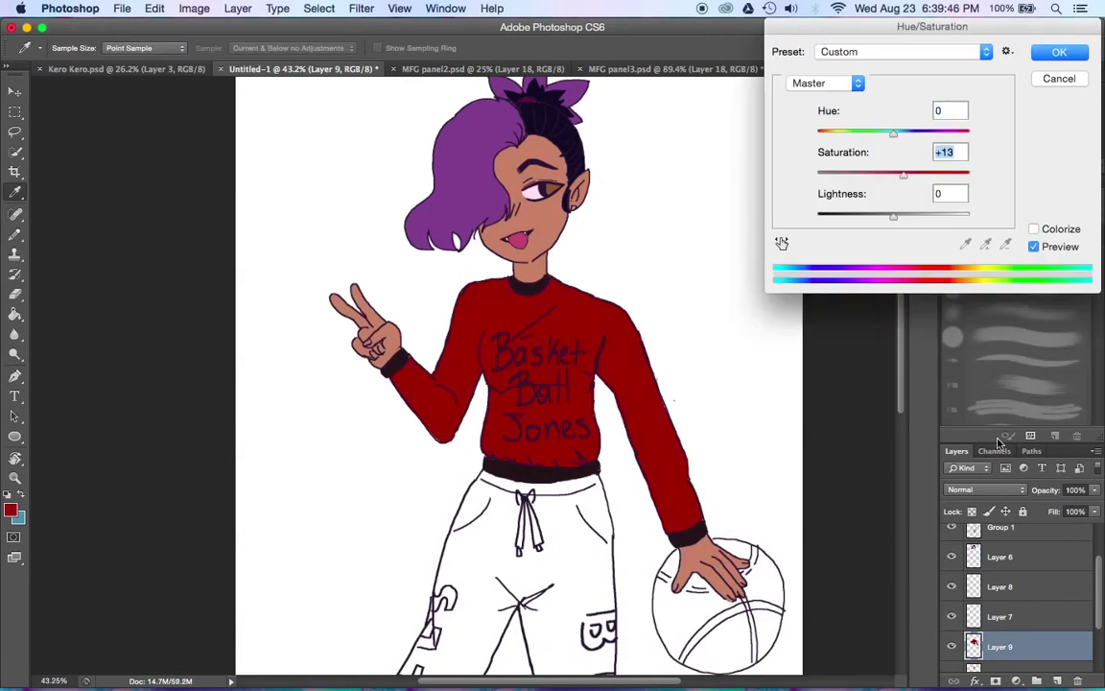
pyautogui.press('Return')
pyautogui.click(998, 586)
# On Layer 8, nudge hue up, raise saturation and lower lightness for a deeper red.
pyautogui.hotkey('ctrl', 'u')
pyautogui.moveTo(893, 130); pyautogui.dragTo(896, 131)
pyautogui.moveTo(893, 173); pyautogui.dragTo(906, 172)
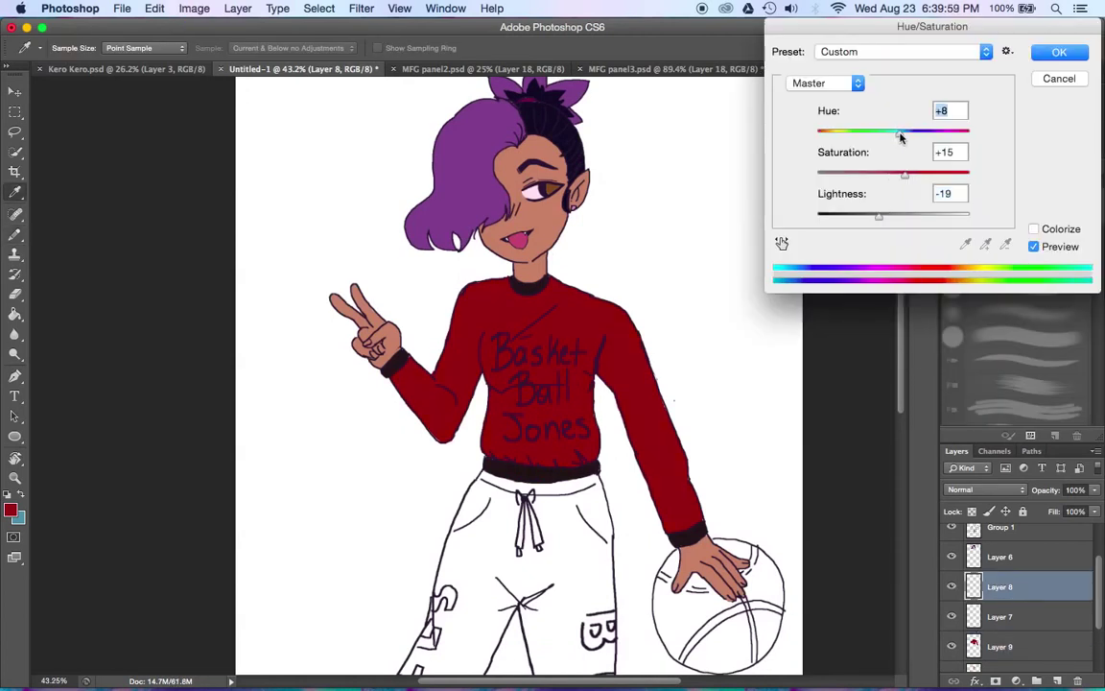
pyautogui.moveTo(879, 214); pyautogui.dragTo(870, 215)
pyautogui.moveTo(905, 173); pyautogui.dragTo(919, 173)
pyautogui.moveTo(870, 215); pyautogui.dragTo(867, 215)
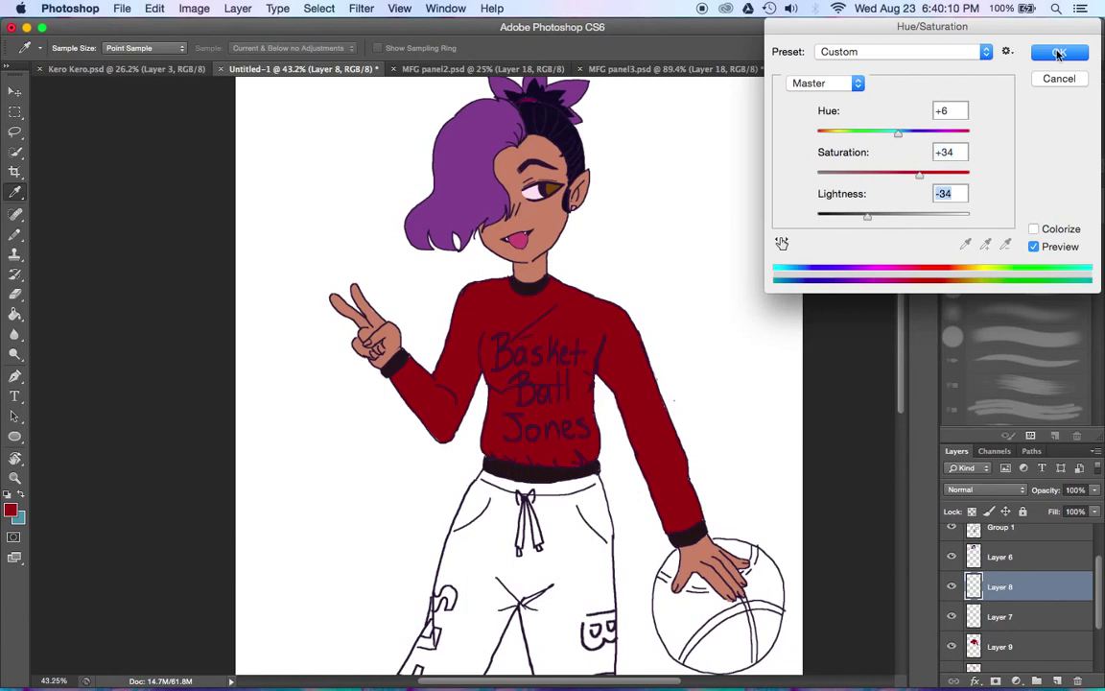
pyautogui.press('Return')
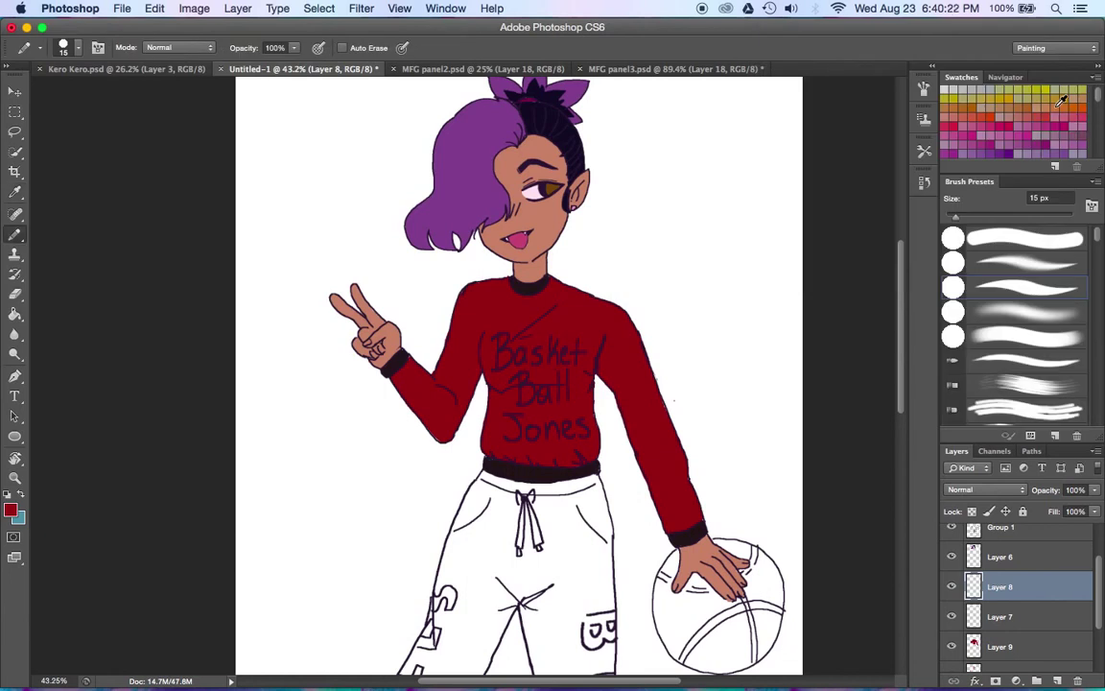
pyautogui.keyDown('alt'); pyautogui.click(427, 405); pyautogui.keyUp('alt')
# Add a new empty layer and move it below the sweater's Layer 9.
pyautogui.scroll(-8, 815, 380)
pyautogui.scroll(5, 815, 380)
pyautogui.scroll(-1, 1060, 596)
pyautogui.click(1060, 596)
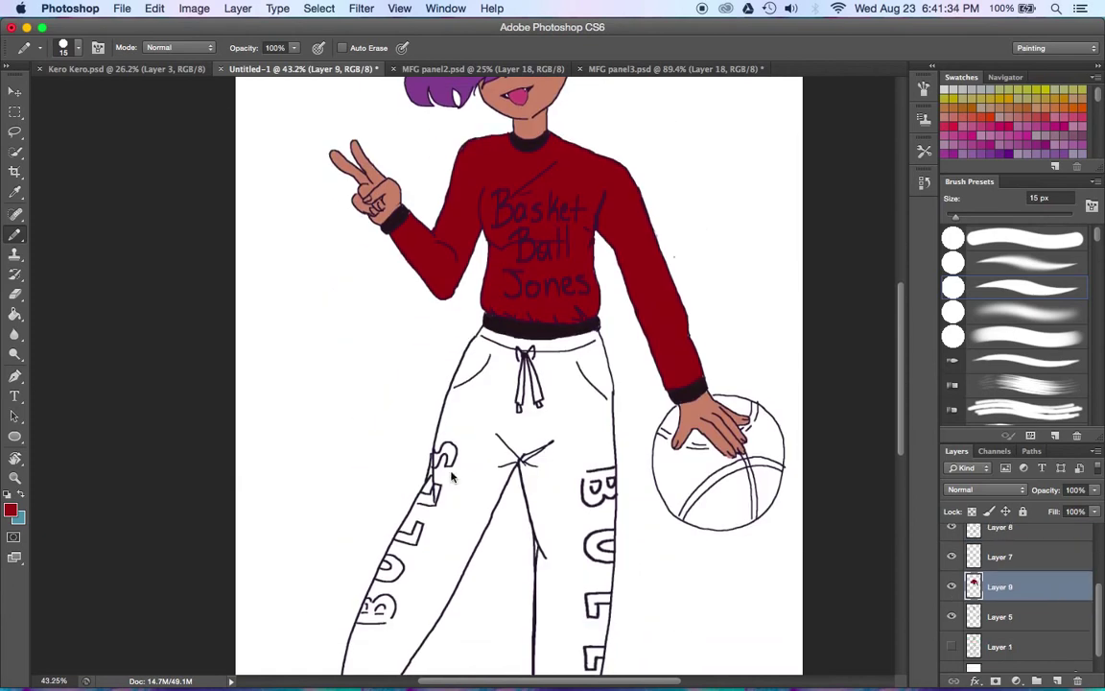
pyautogui.press('z')
pyautogui.moveTo(450, 476); pyautogui.dragTo(412, 430)
pyautogui.click(1057, 679)
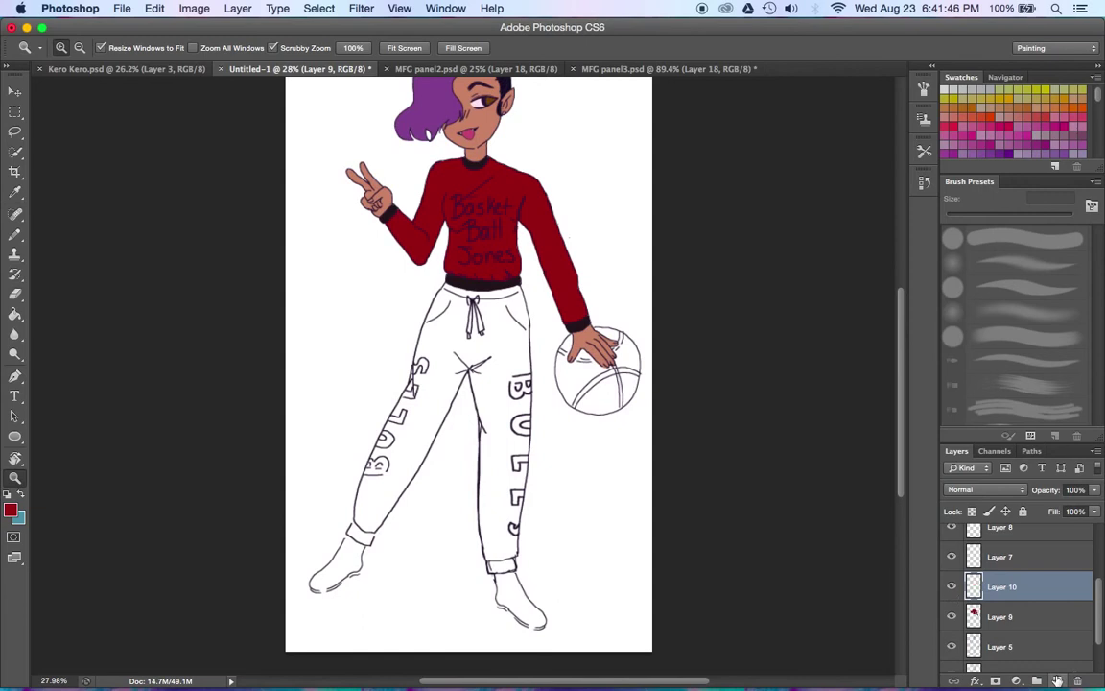
pyautogui.moveTo(1001, 586); pyautogui.dragTo(1001, 621)
# Zoom into the waistband and pencil the waistband edge and drawstrings dark, sampling all layers.
pyautogui.press('i')
pyautogui.press('z')
pyautogui.click(338, 380)
pyautogui.press('i')
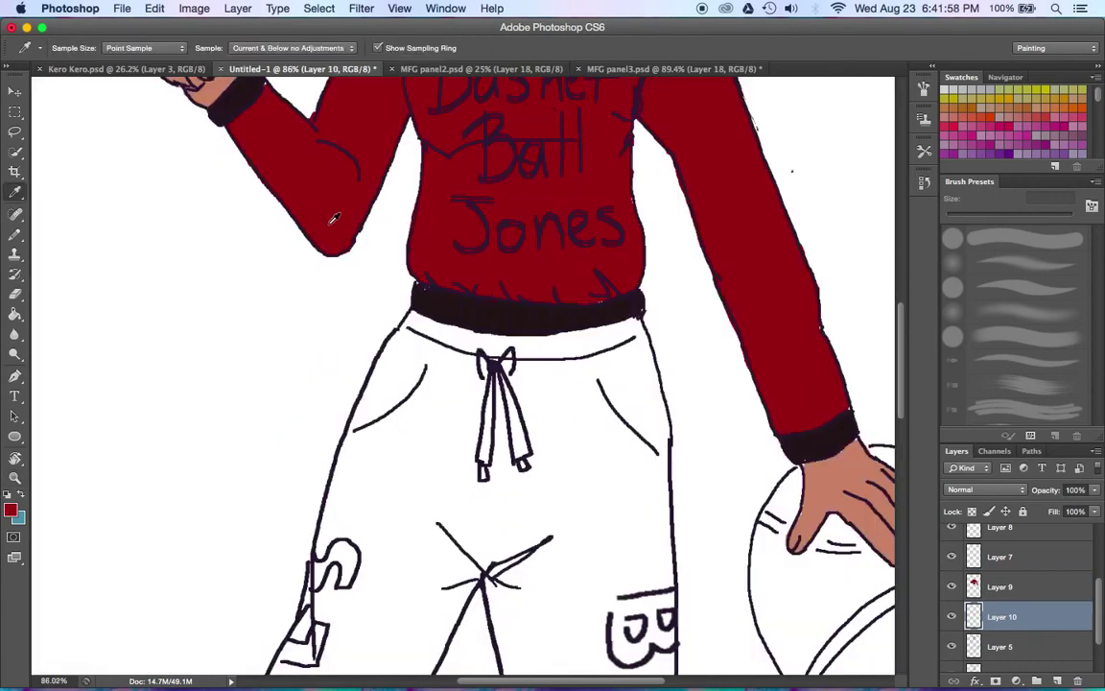
pyautogui.click(293, 48)
pyautogui.click(14, 233)
pyautogui.scroll(-2, 401, 264)
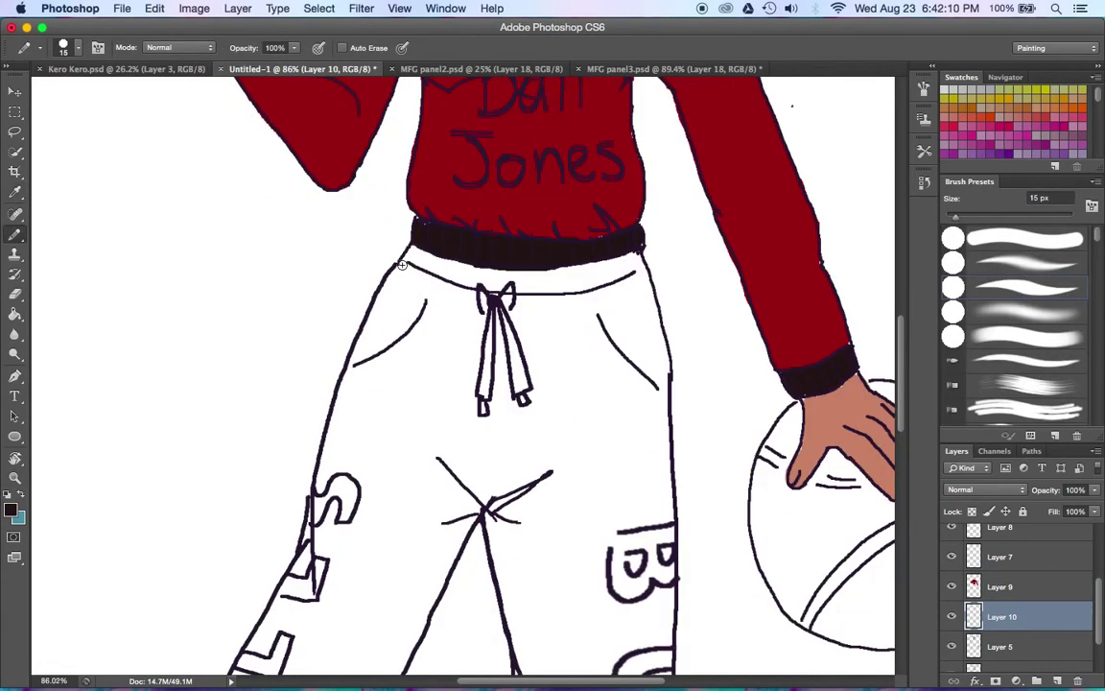
pyautogui.moveTo(401, 265)
pyautogui.mouseDown()
pyautogui.moveTo(480, 293)
pyautogui.moveTo(475, 415)
pyautogui.moveTo(494, 317)
pyautogui.moveTo(524, 406)
pyautogui.mouseUp()
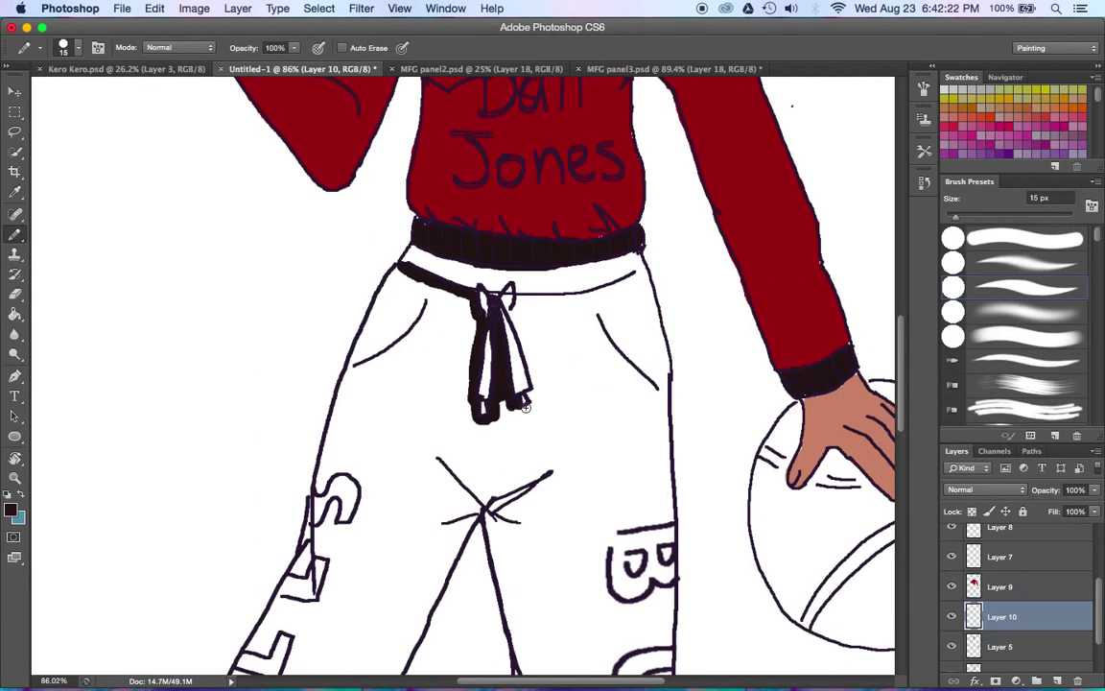
# Thicken the right pant leg's inner seam outline.
pyautogui.press('z')
pyautogui.moveTo(649, 324)
pyautogui.mouseDown()
pyautogui.moveTo(597, 451)
pyautogui.moveTo(651, 375)
pyautogui.mouseUp()
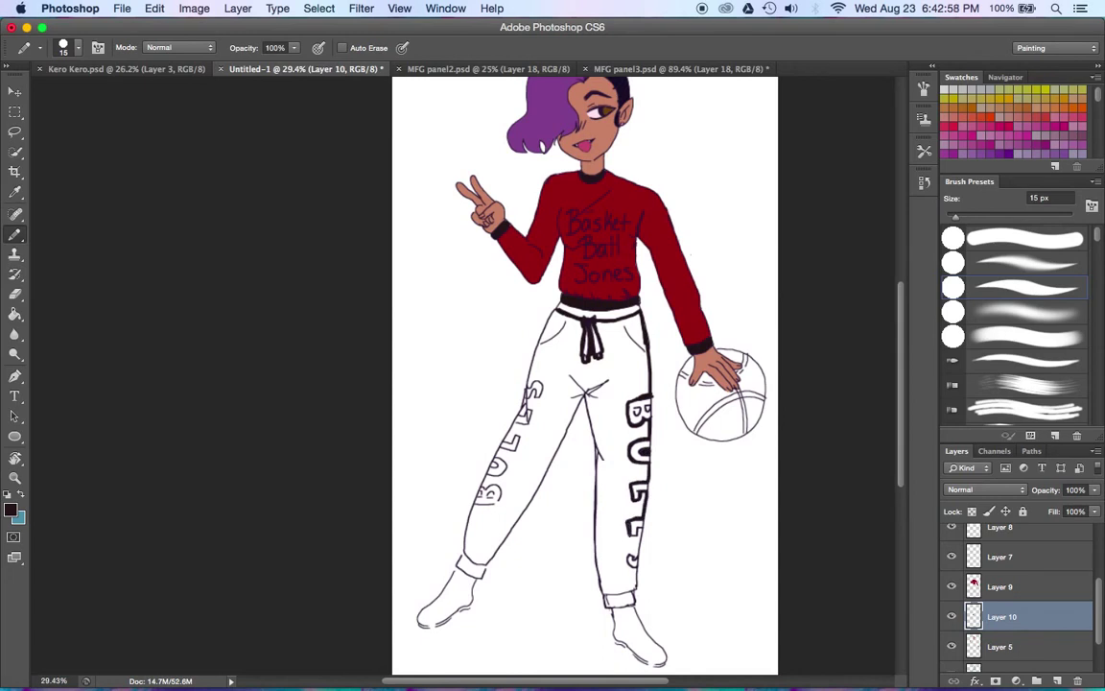
pyautogui.moveTo(593, 470); pyautogui.dragTo(604, 595)
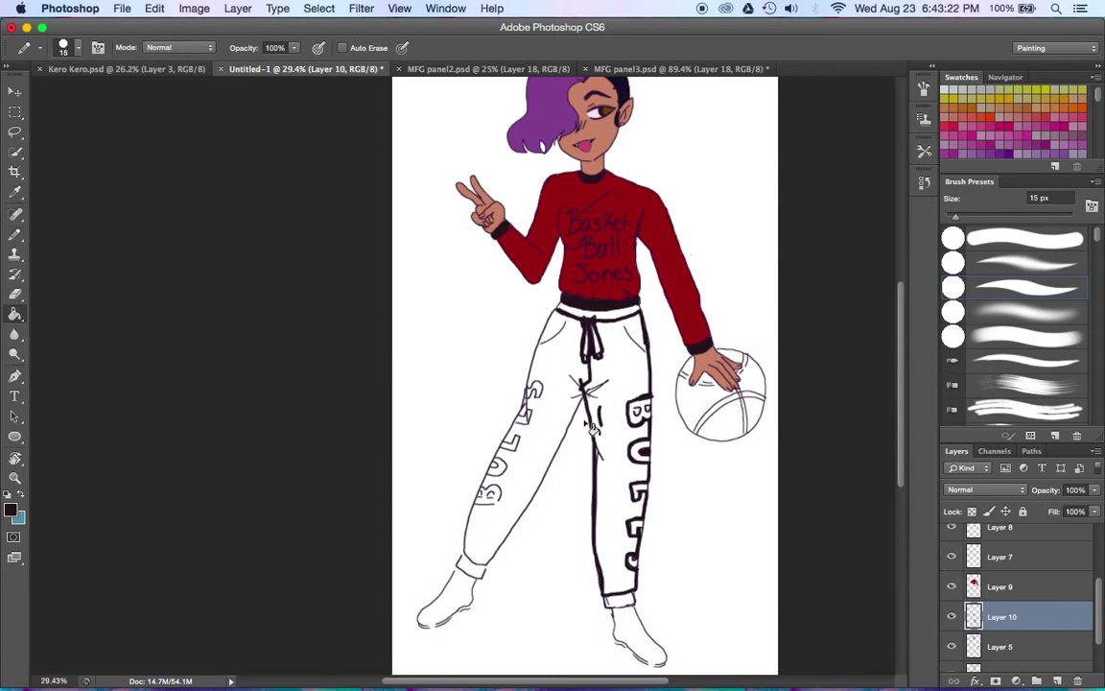
# Fill the right pant leg black with the Paint Bucket.
pyautogui.press('g')
pyautogui.click(604, 451)
pyautogui.click(599, 636)
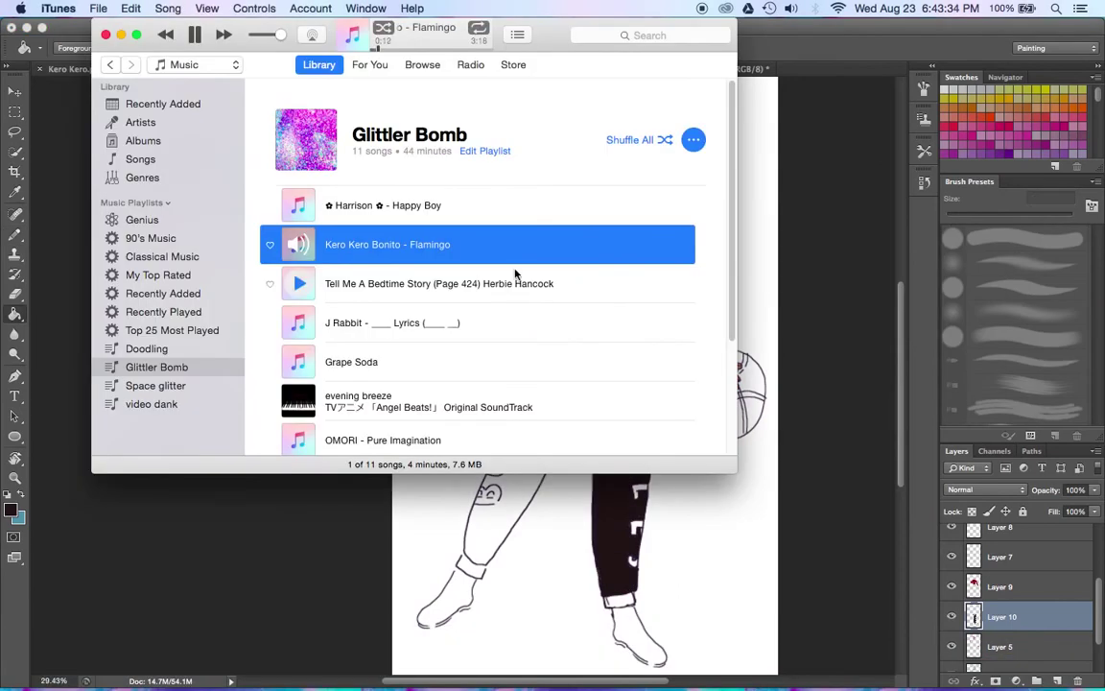
pyautogui.press('super+Tab')
# Pencil the left leg's outlines closed around the BULLS L and touch up the right leg's edge.
pyautogui.press('b')
pyautogui.moveTo(580, 396); pyautogui.dragTo(484, 564)
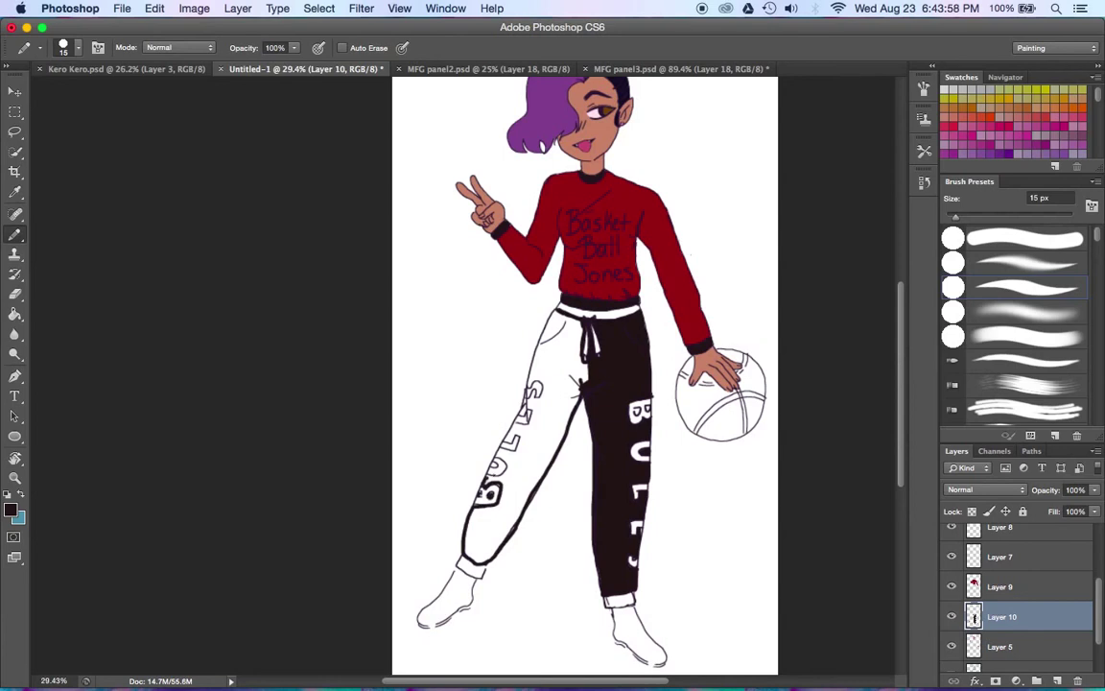
pyautogui.moveTo(519, 423); pyautogui.dragTo(505, 451)
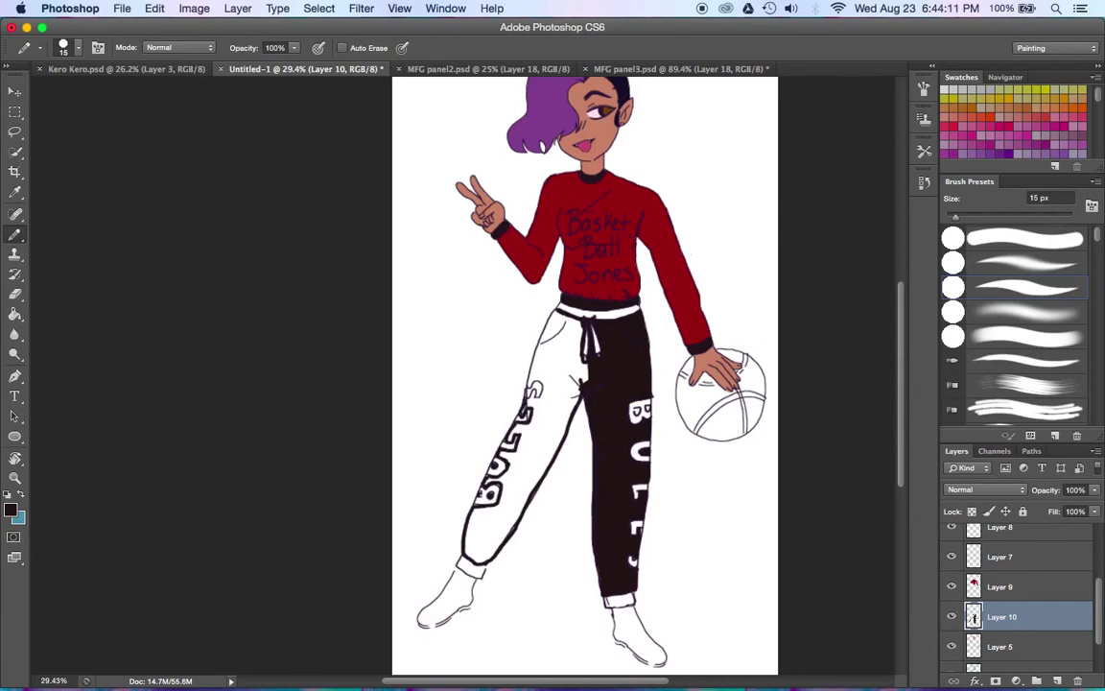
pyautogui.moveTo(542, 326)
pyautogui.mouseDown()
pyautogui.moveTo(527, 388)
pyautogui.moveTo(544, 489)
pyautogui.mouseUp()
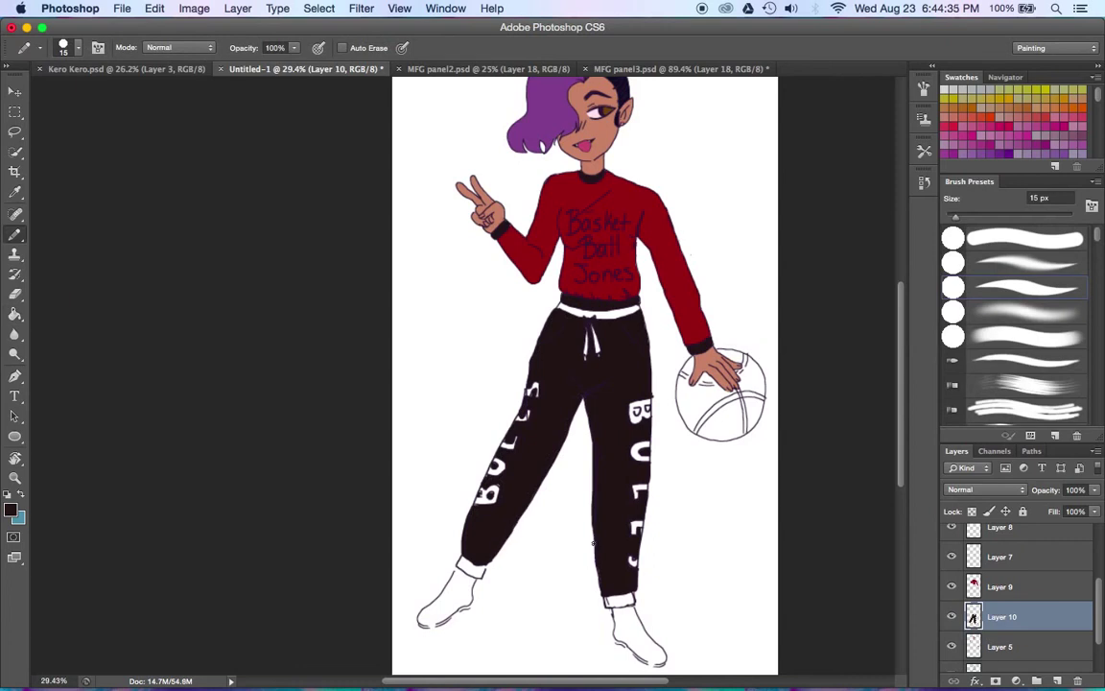
pyautogui.moveTo(593, 543); pyautogui.dragTo(592, 460)
pyautogui.keyDown('alt'); pyautogui.click(540, 222); pyautogui.keyUp('alt')
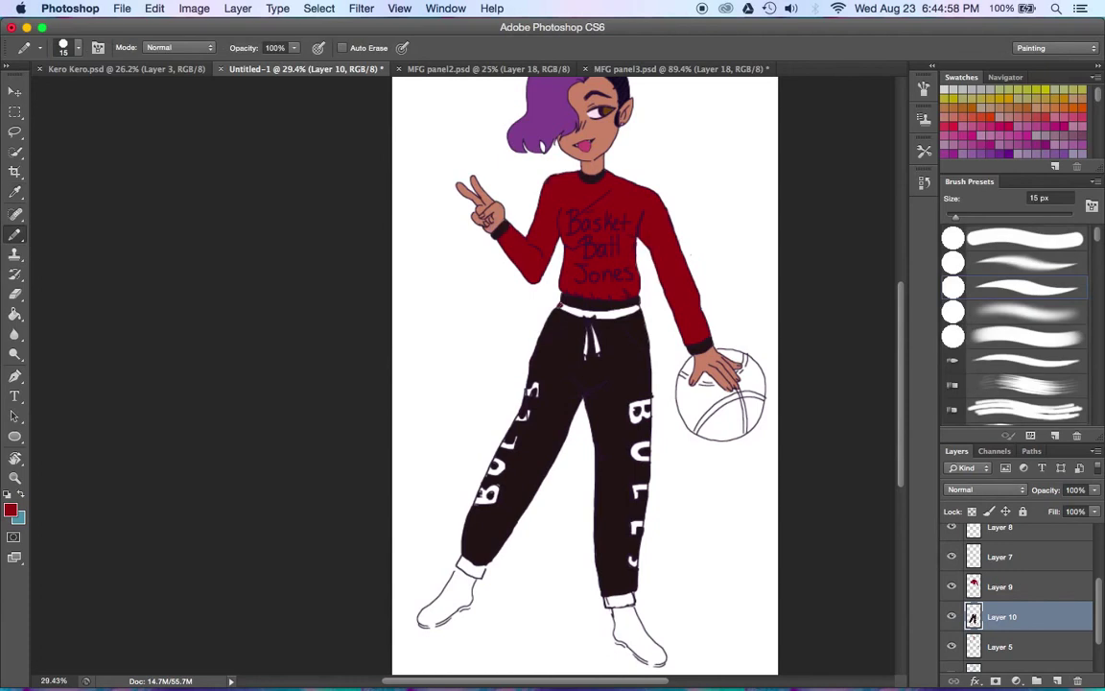
# Paint the waistband stripe red and shrink the brush for detail work.
pyautogui.moveTo(638, 311); pyautogui.dragTo(596, 313)
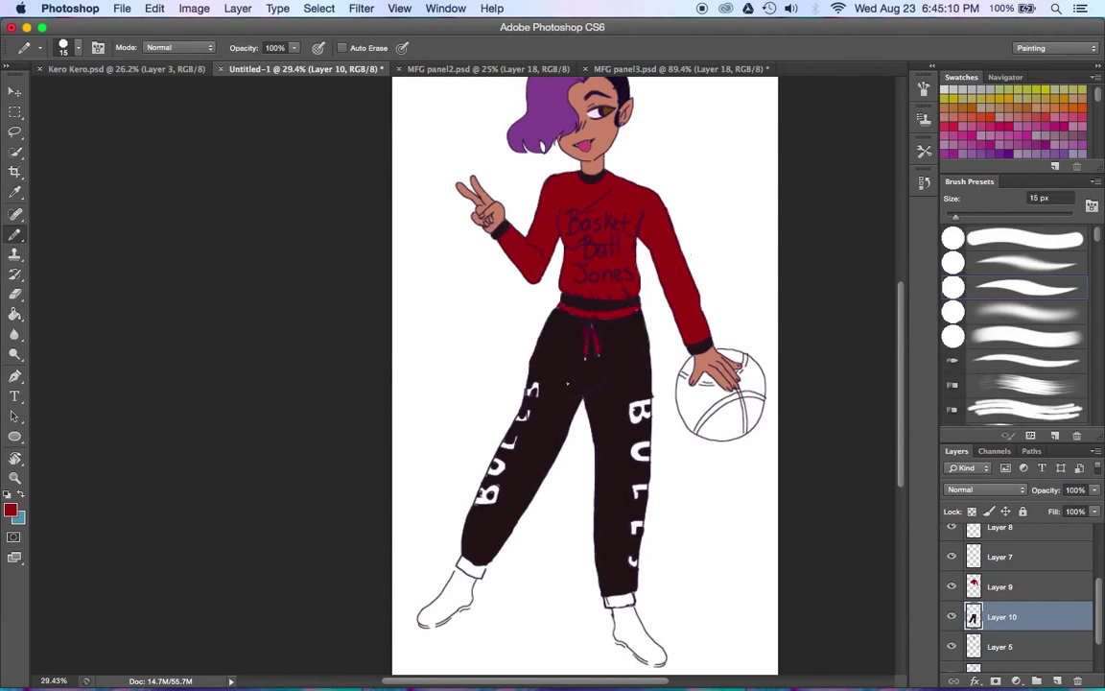
pyautogui.scroll(5, 588, 316)
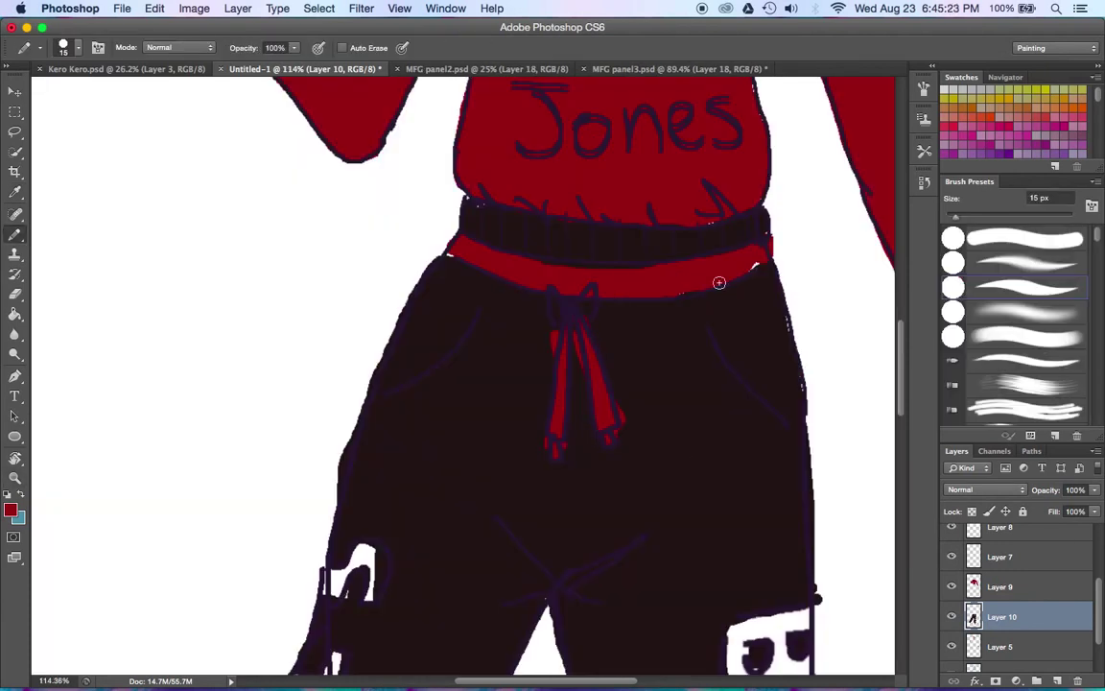
pyautogui.moveTo(427, 261); pyautogui.dragTo(353, 422)
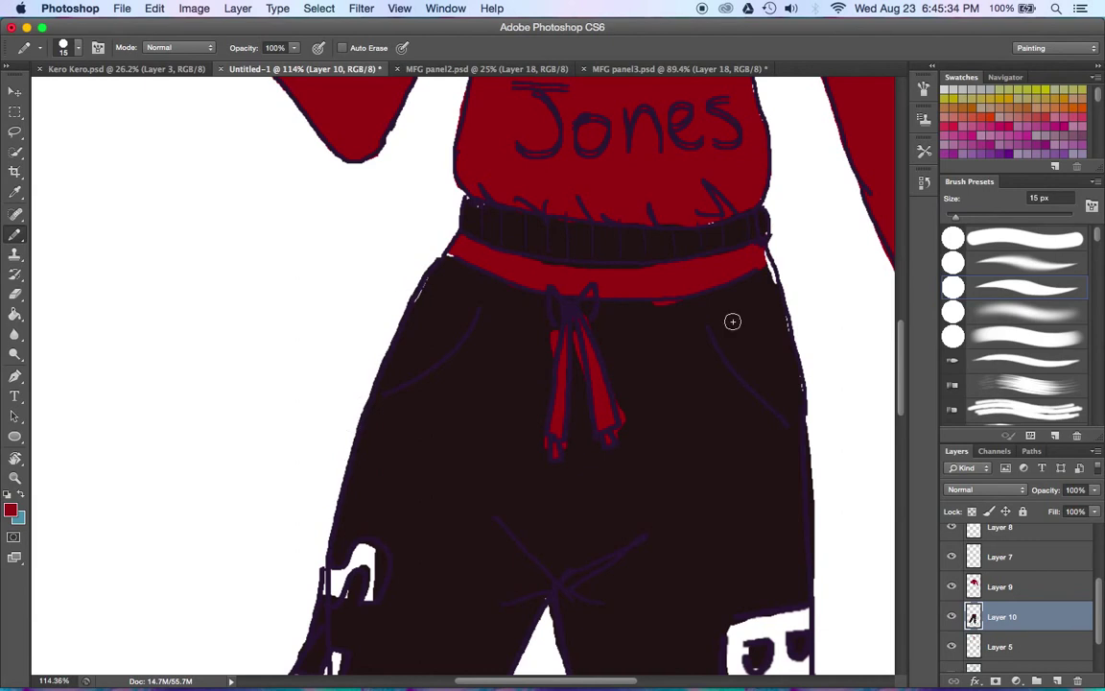
pyautogui.press('x')
pyautogui.press('[')
pyautogui.press('[')
pyautogui.press('[')
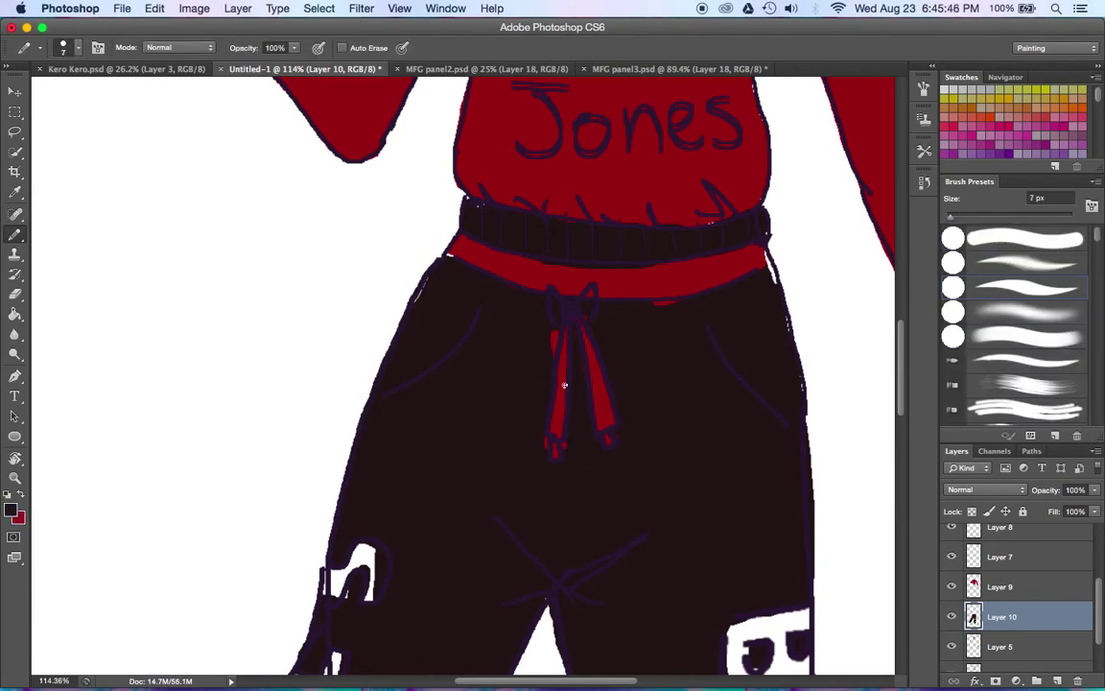
pyautogui.press('x')
pyautogui.press('x')
pyautogui.scroll(-5, 796, 342)
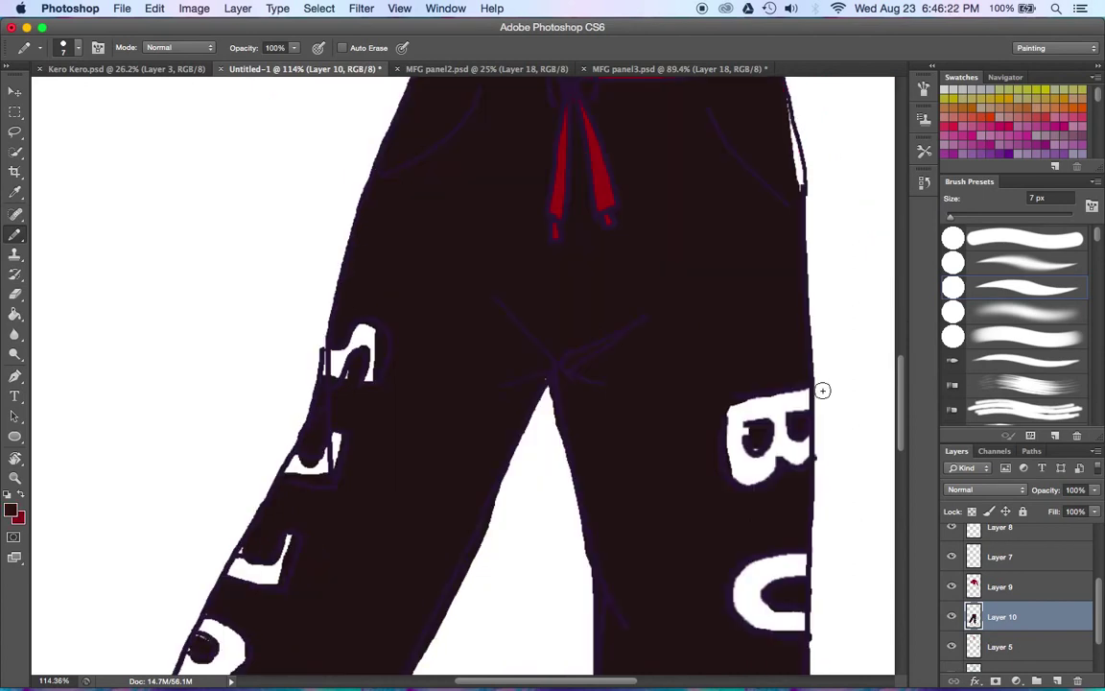
pyautogui.press('x')
# Paint the trouser edge and the S, L and B letters red.
pyautogui.moveTo(814, 168); pyautogui.dragTo(814, 205)
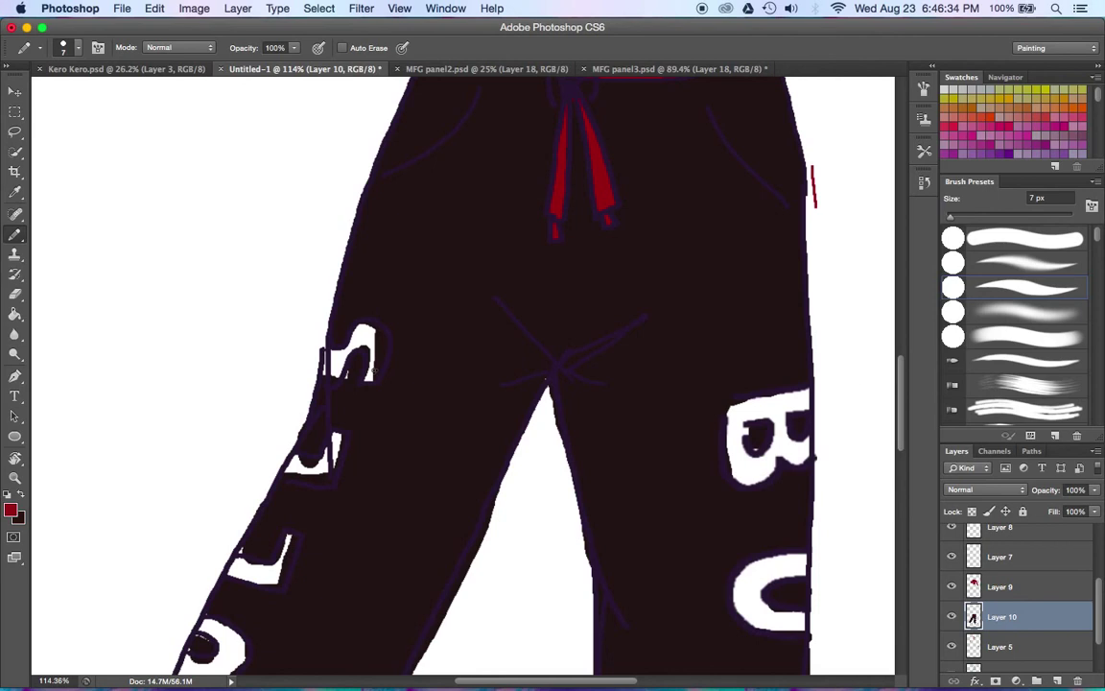
pyautogui.moveTo(370, 331); pyautogui.dragTo(331, 376)
pyautogui.moveTo(292, 470)
pyautogui.mouseDown()
pyautogui.moveTo(326, 465)
pyautogui.moveTo(331, 475)
pyautogui.mouseUp()
pyautogui.moveTo(740, 414)
pyautogui.mouseDown()
pyautogui.moveTo(736, 474)
pyautogui.moveTo(797, 461)
pyautogui.moveTo(806, 393)
pyautogui.moveTo(730, 407)
pyautogui.moveTo(801, 412)
pyautogui.moveTo(786, 460)
pyautogui.moveTo(746, 431)
pyautogui.mouseUp()
pyautogui.press('x')
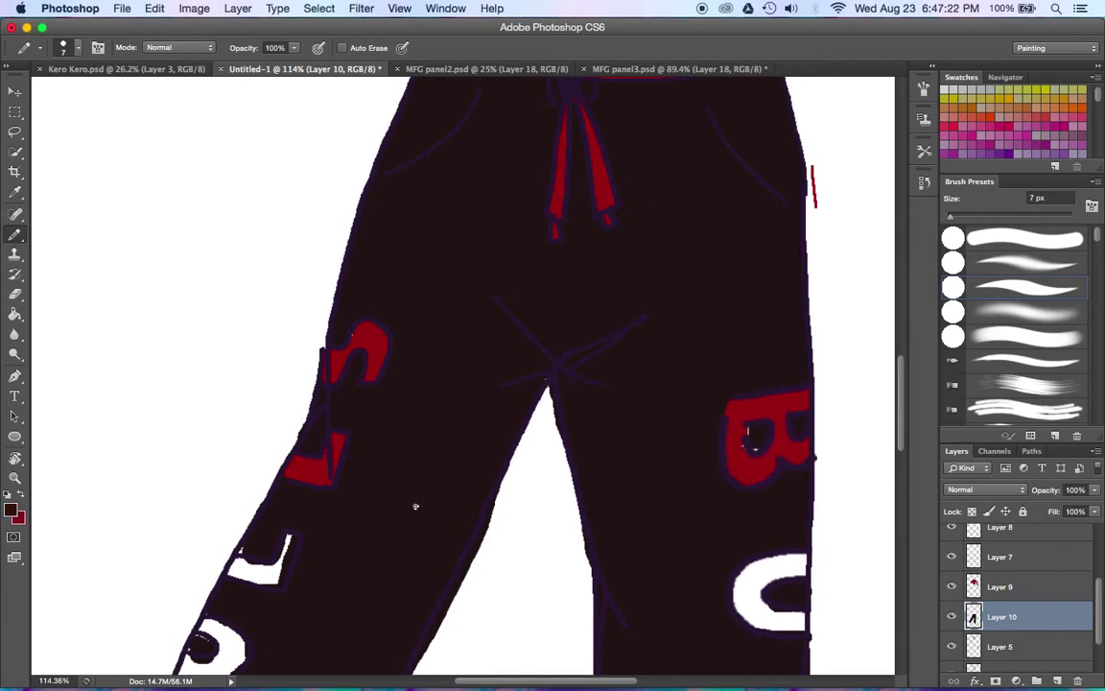
pyautogui.moveTo(415, 505); pyautogui.dragTo(310, 314)
pyautogui.press('x')
pyautogui.moveTo(691, 374)
pyautogui.mouseDown()
pyautogui.moveTo(657, 422)
pyautogui.moveTo(696, 436)
pyautogui.moveTo(643, 413)
pyautogui.moveTo(672, 427)
pyautogui.moveTo(696, 413)
pyautogui.mouseUp()
# Paint the L and B on the left leg red and redraw its lower outline dark.
pyautogui.moveTo(129, 372)
pyautogui.mouseDown()
pyautogui.moveTo(149, 384)
pyautogui.moveTo(181, 360)
pyautogui.mouseUp()
pyautogui.moveTo(88, 468)
pyautogui.mouseDown()
pyautogui.moveTo(76, 485)
pyautogui.moveTo(129, 451)
pyautogui.moveTo(135, 484)
pyautogui.moveTo(128, 457)
pyautogui.moveTo(115, 480)
pyautogui.moveTo(144, 485)
pyautogui.moveTo(126, 458)
pyautogui.moveTo(192, 475)
pyautogui.mouseUp()
pyautogui.scroll(-5, 128, 466)
pyautogui.hscroll(-4, 128, 467)
pyautogui.moveTo(149, 441)
pyautogui.mouseDown()
pyautogui.moveTo(197, 484)
pyautogui.moveTo(187, 488)
pyautogui.mouseUp()
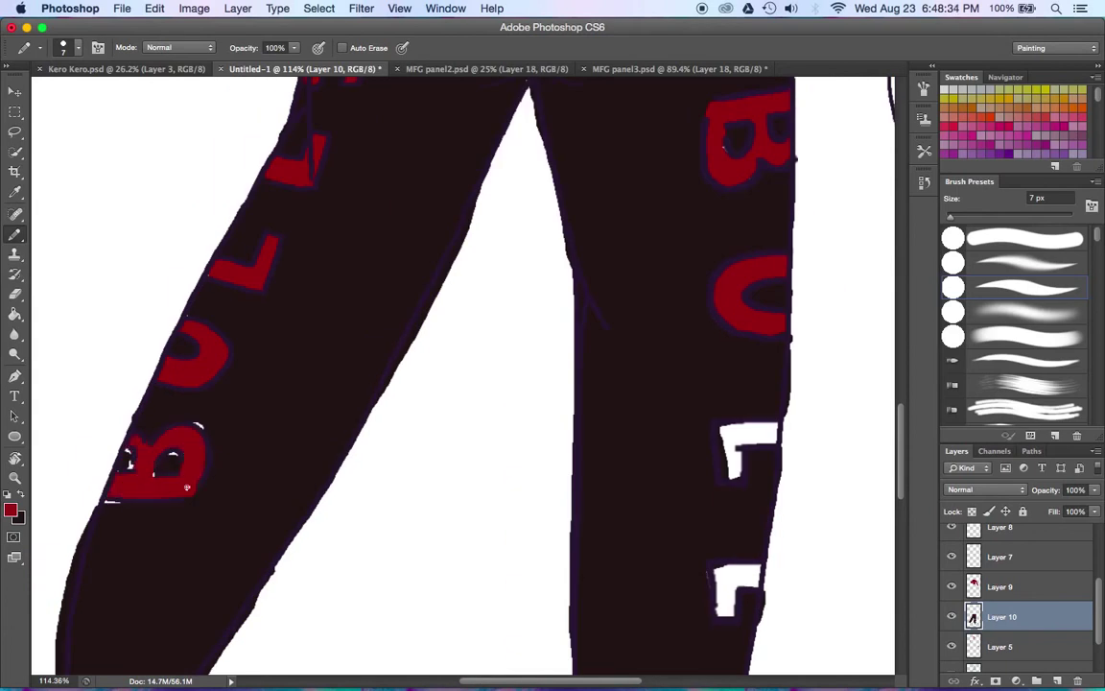
pyautogui.click(152, 474)
pyautogui.press('x')
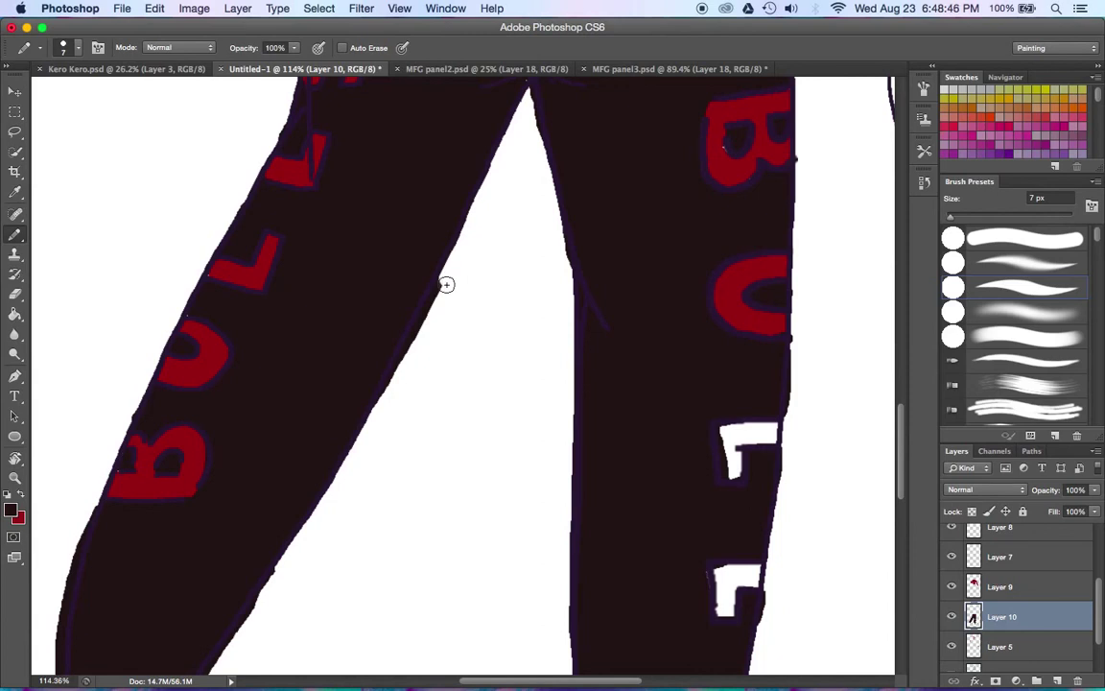
pyautogui.moveTo(89, 532); pyautogui.dragTo(68, 661)
# Paint the remaining white letters on the right leg red.
pyautogui.scroll(-5, 560, 590)
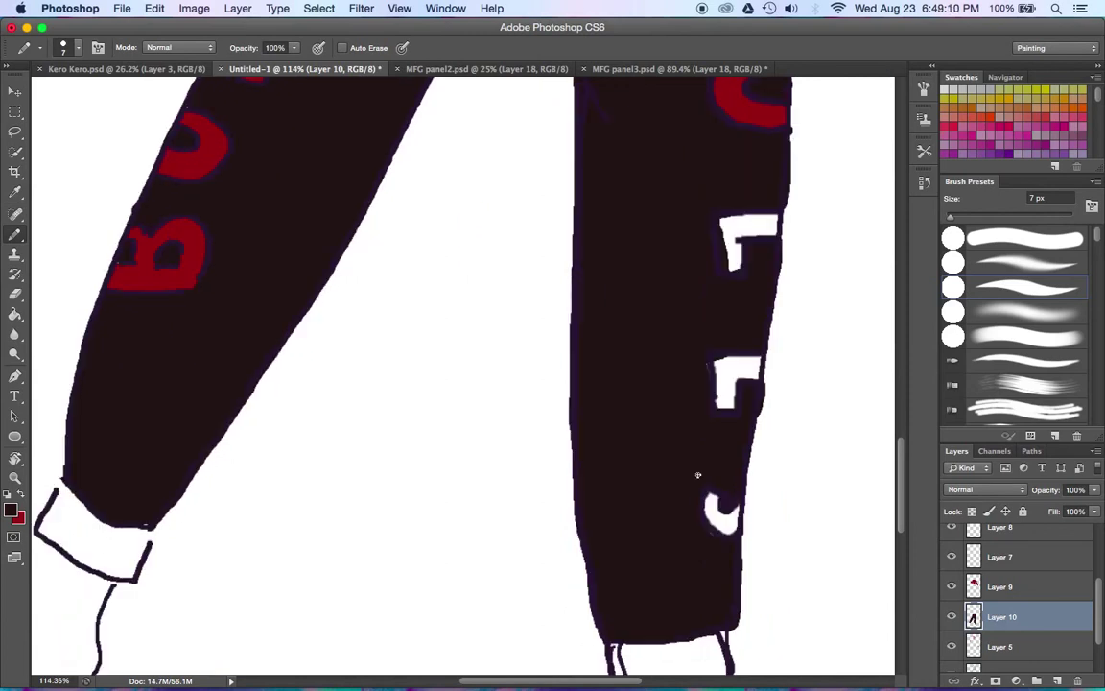
pyautogui.press('x')
pyautogui.moveTo(719, 407)
pyautogui.mouseDown()
pyautogui.moveTo(722, 362)
pyautogui.moveTo(757, 371)
pyautogui.mouseUp()
pyautogui.moveTo(726, 243)
pyautogui.mouseDown()
pyautogui.moveTo(734, 263)
pyautogui.moveTo(763, 223)
pyautogui.moveTo(777, 227)
pyautogui.mouseUp()
pyautogui.moveTo(714, 504); pyautogui.dragTo(734, 523)
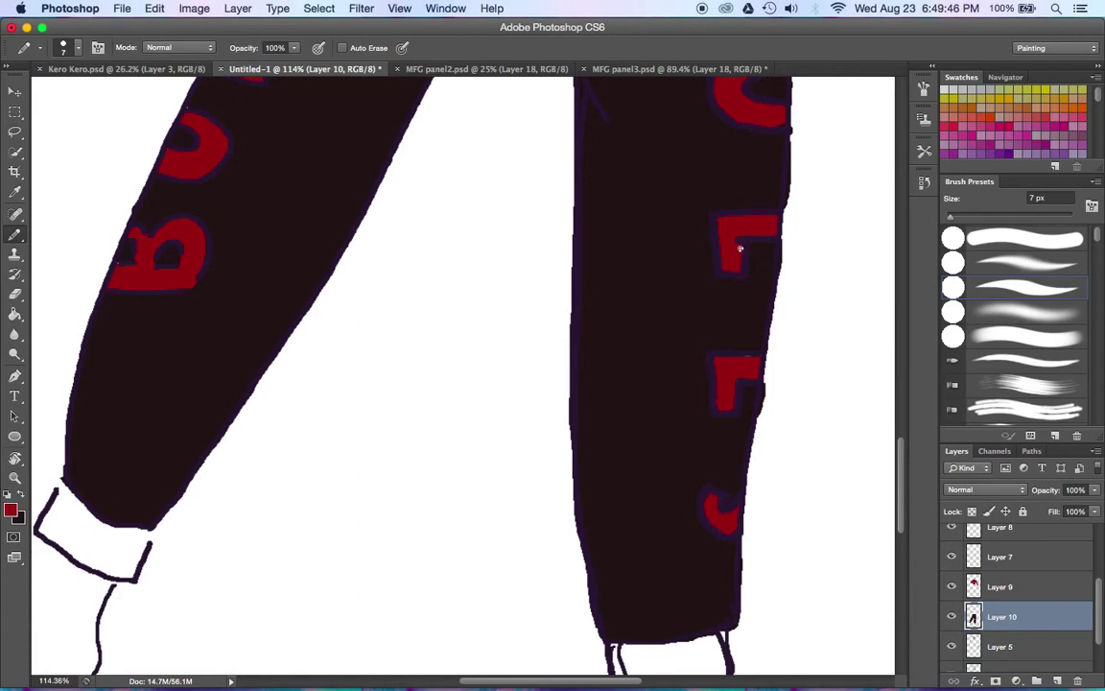
pyautogui.scroll(-3, 432, 384)
pyautogui.hscroll(-3, 431, 383)
# Outline and fill both ankle cuffs red.
pyautogui.moveTo(173, 360)
pyautogui.mouseDown()
pyautogui.moveTo(154, 404)
pyautogui.moveTo(251, 456)
pyautogui.mouseUp()
pyautogui.moveTo(257, 414); pyautogui.dragTo(252, 456)
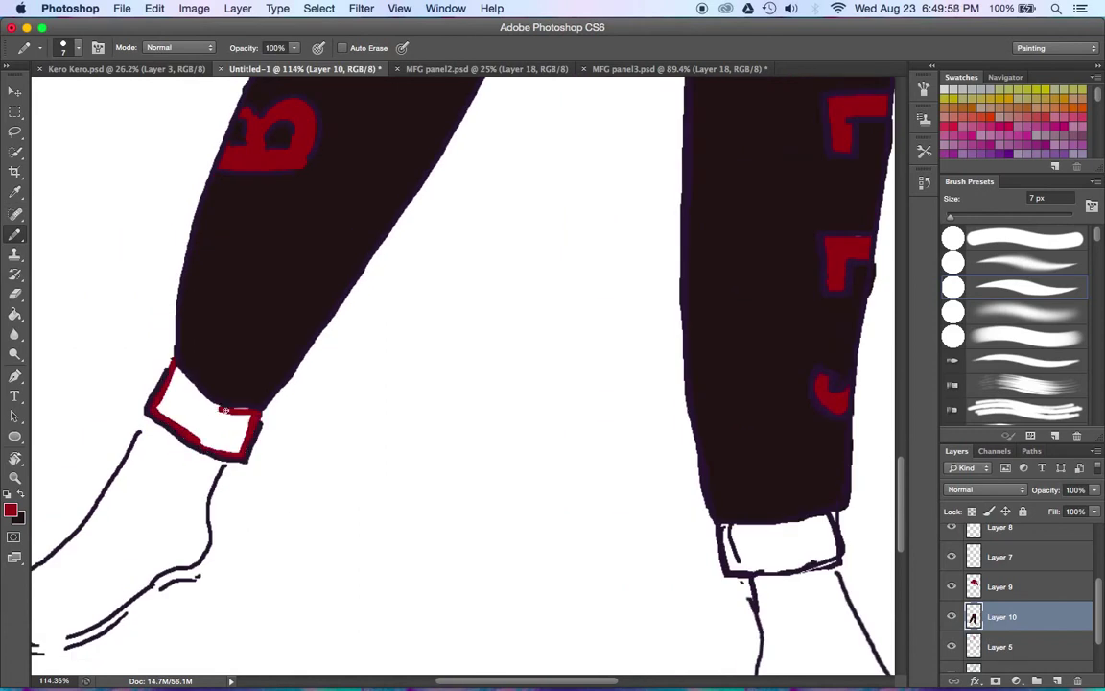
pyautogui.moveTo(173, 364); pyautogui.dragTo(243, 409)
pyautogui.click(204, 413)
pyautogui.moveTo(726, 526); pyautogui.dragTo(731, 570)
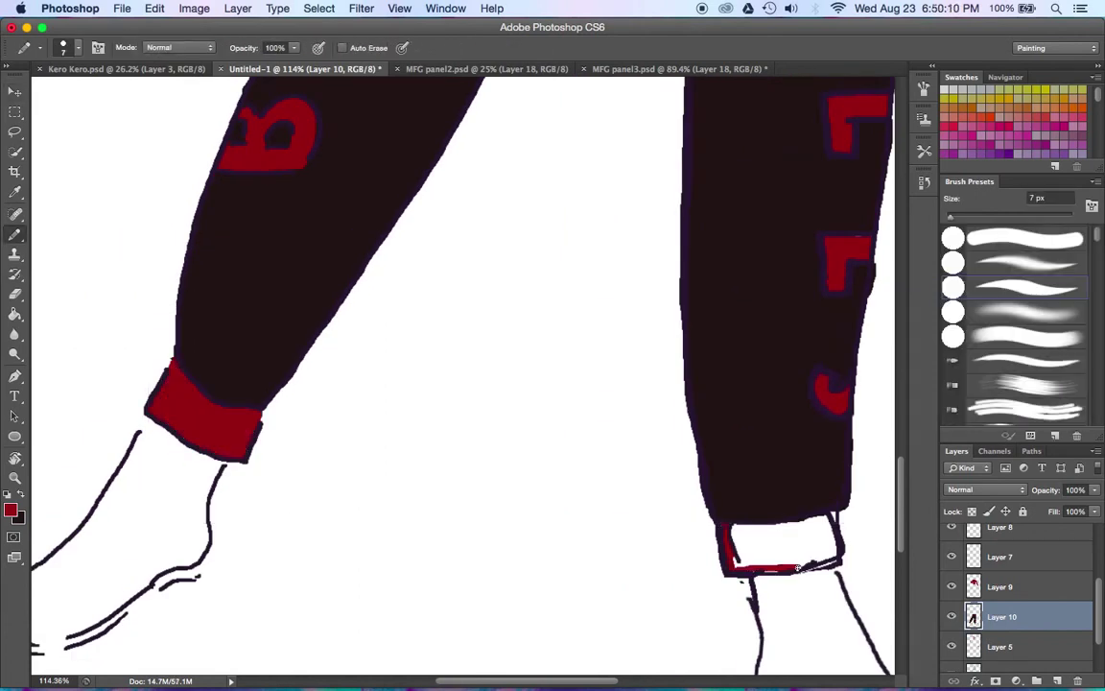
pyautogui.moveTo(729, 527); pyautogui.dragTo(816, 519)
pyautogui.click(782, 549)
# Select the sweater's Layer 9 and zoom out to the whole drawing.
pyautogui.scroll(10, 569, 489)
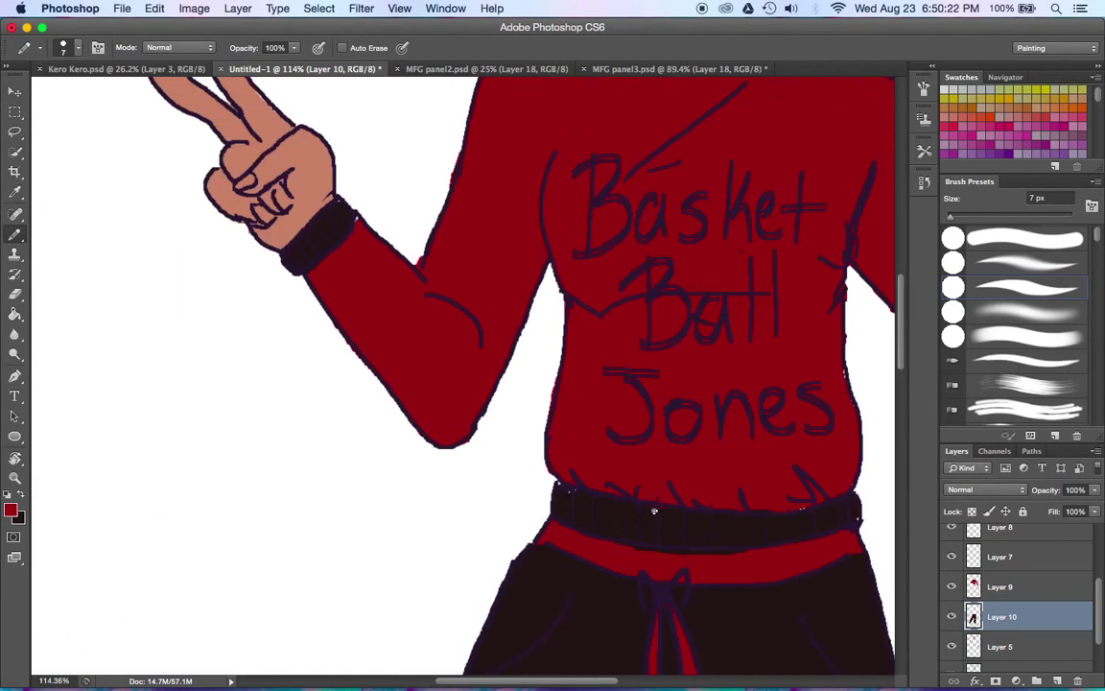
pyautogui.click(1043, 588)
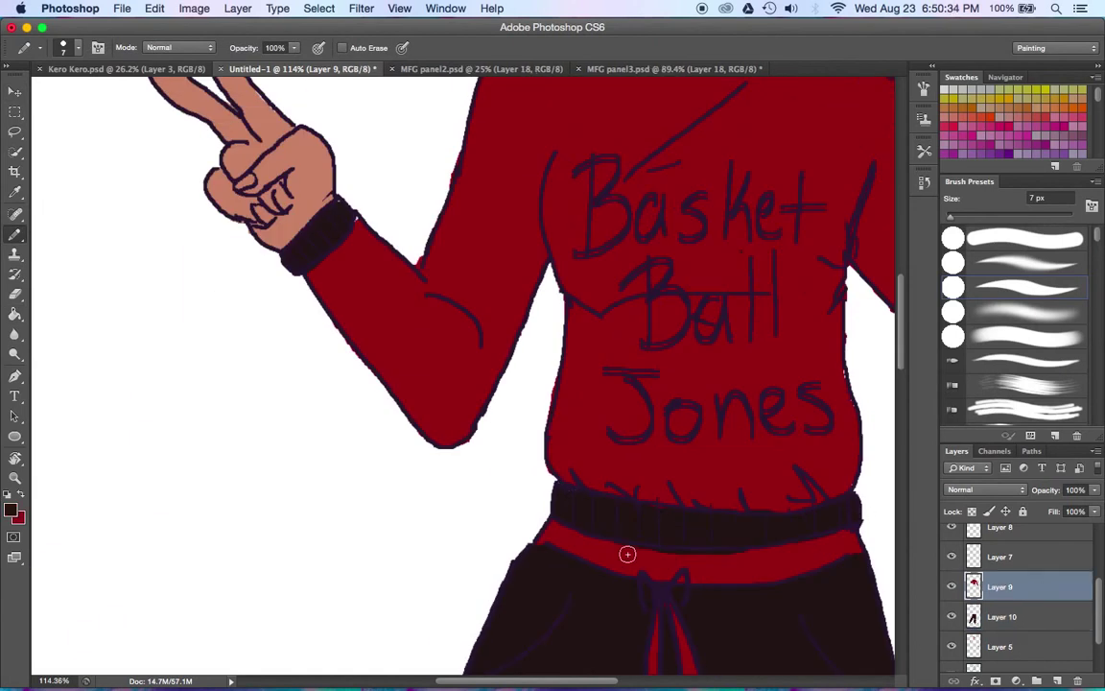
pyautogui.press('z')
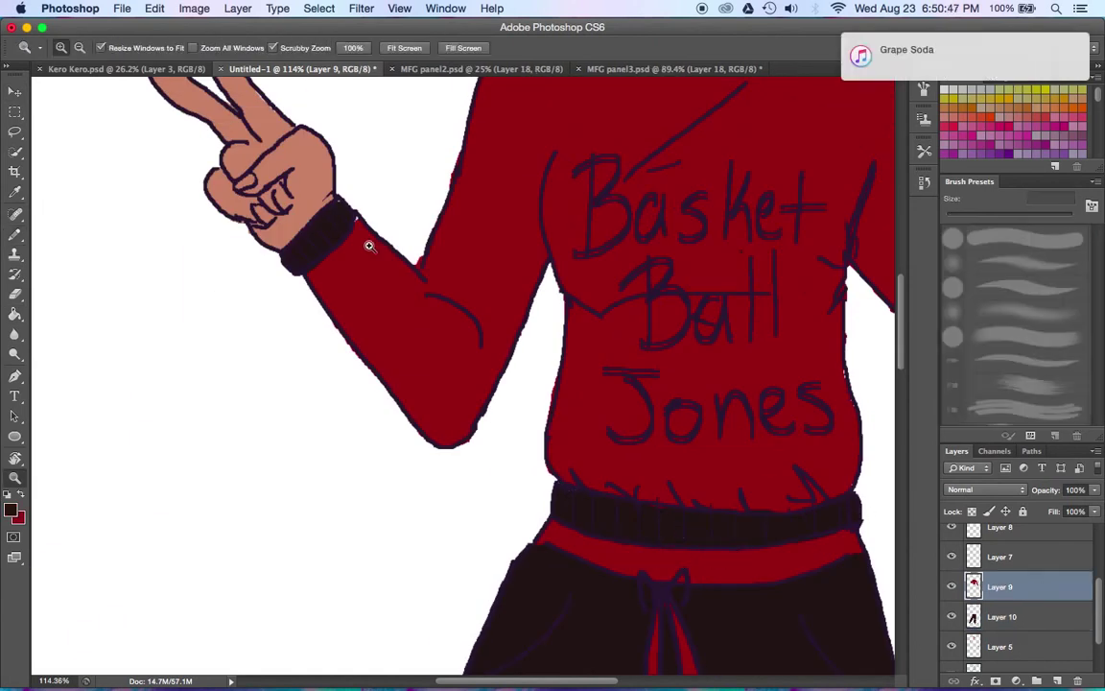
pyautogui.press('e')
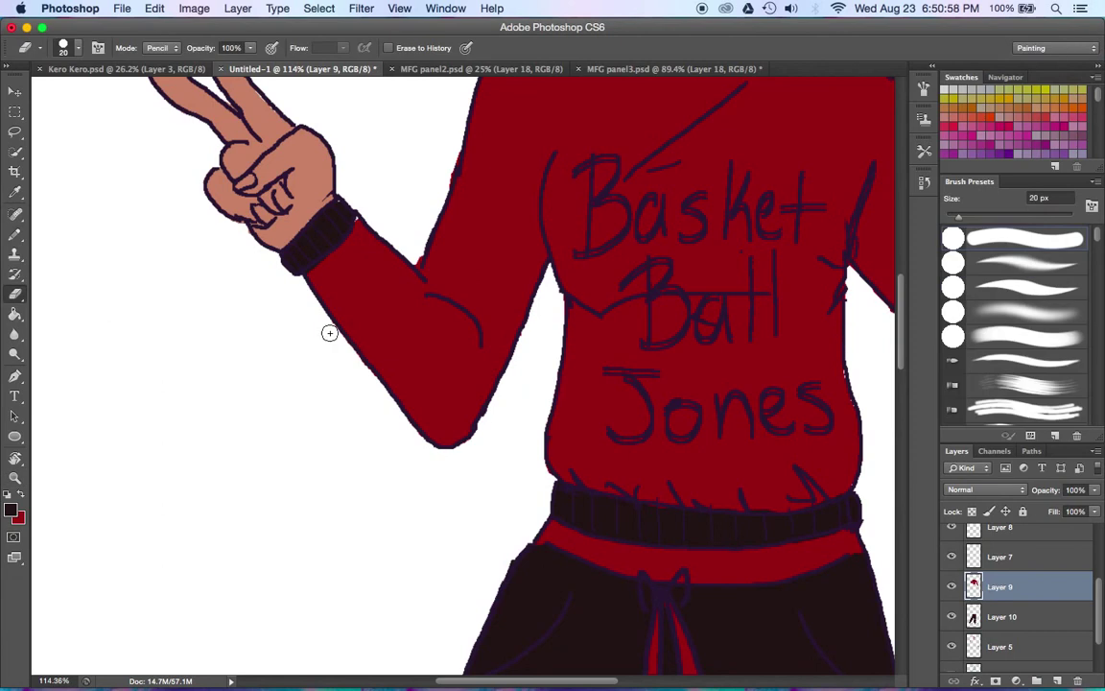
pyautogui.press('z')
pyautogui.press('super+0')
pyautogui.scroll(5, 1055, 565)
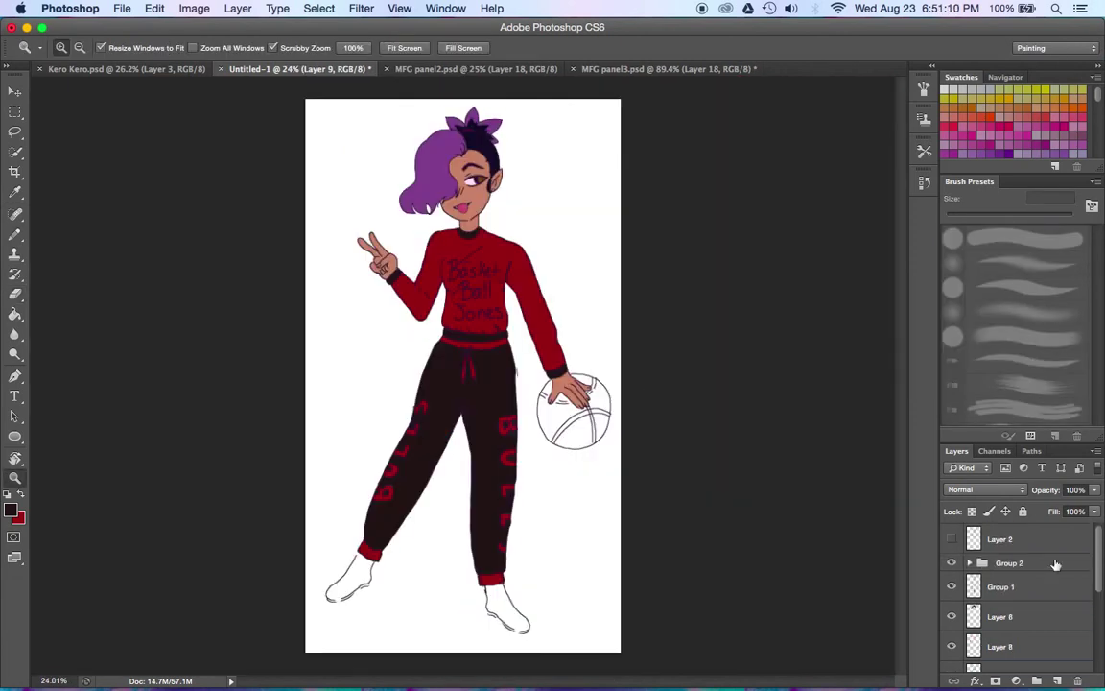
pyautogui.scroll(-1, 1055, 576)
# Preview lowering Lightness on Group 1 and Layer 10, cancelling both trials.
pyautogui.click(998, 556)
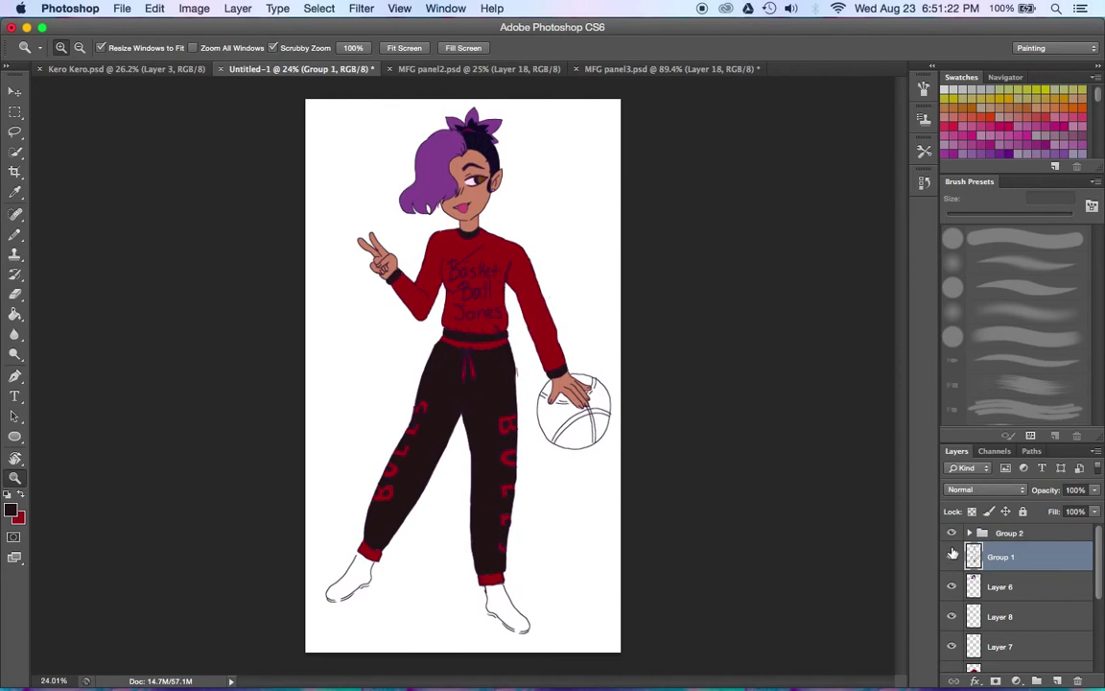
pyautogui.hotkey('ctrl', 'u')
pyautogui.moveTo(893, 215); pyautogui.dragTo(860, 215)
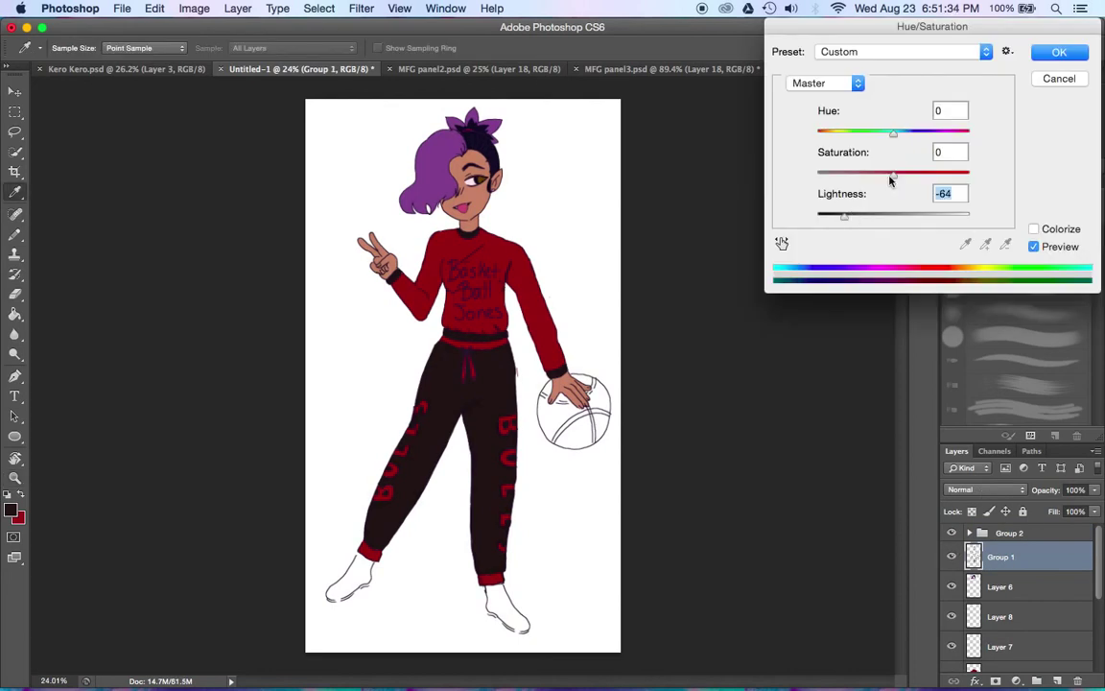
pyautogui.press('Escape')
pyautogui.scroll(-3, 1017, 595)
pyautogui.click(1001, 635)
pyautogui.hotkey('ctrl', 'u')
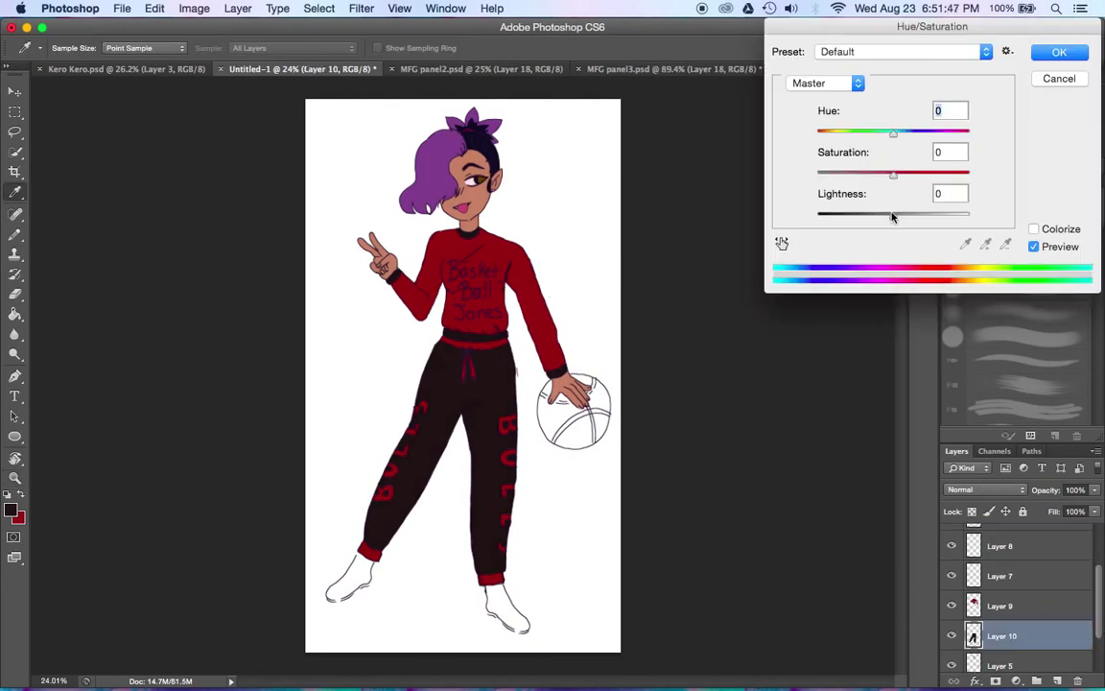
pyautogui.moveTo(893, 215); pyautogui.dragTo(880, 217)
pyautogui.click(1058, 79)
pyautogui.press('e')
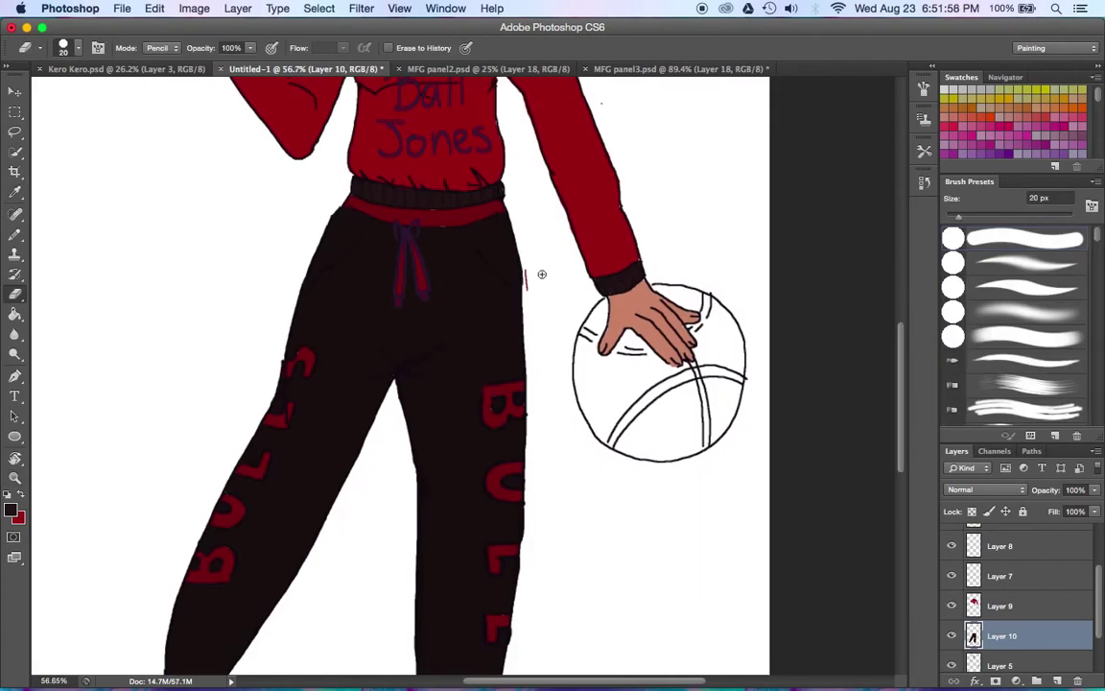
pyautogui.moveTo(901, 413)
pyautogui.mouseDown()
pyautogui.moveTo(901, 267)
pyautogui.moveTo(902, 285)
pyautogui.mouseUp()
pyautogui.scroll(-5, 1062, 594)
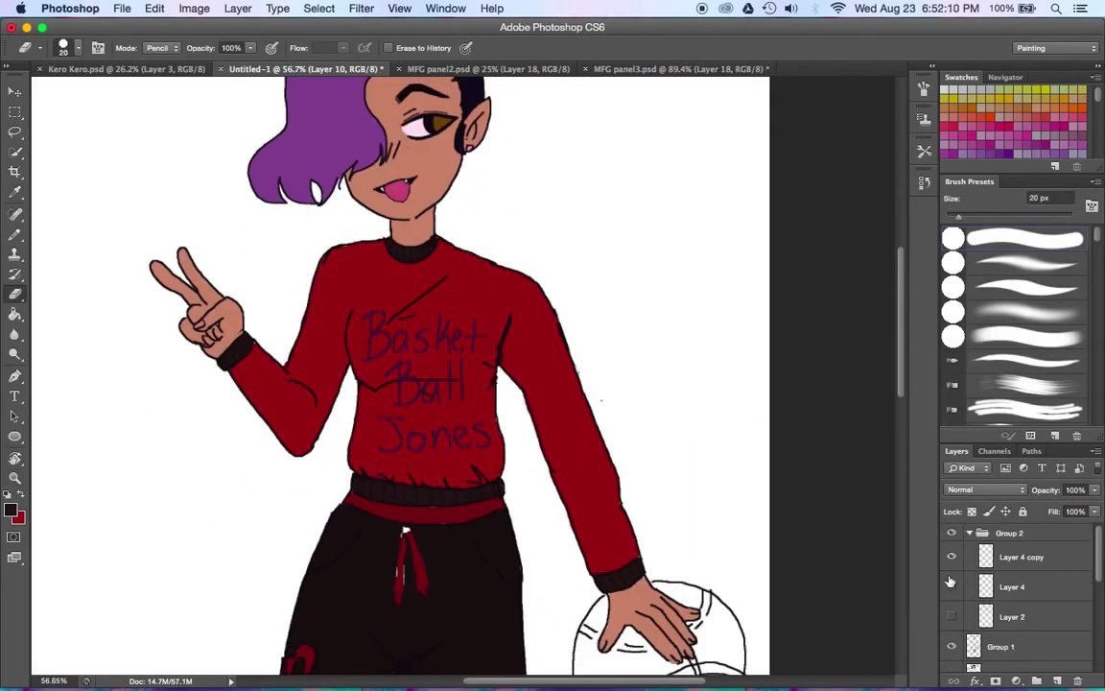
# Darken the Layer 4 line art by lowering Lightness in Hue/Saturation.
pyautogui.click(1012, 586)
pyautogui.click(972, 512)
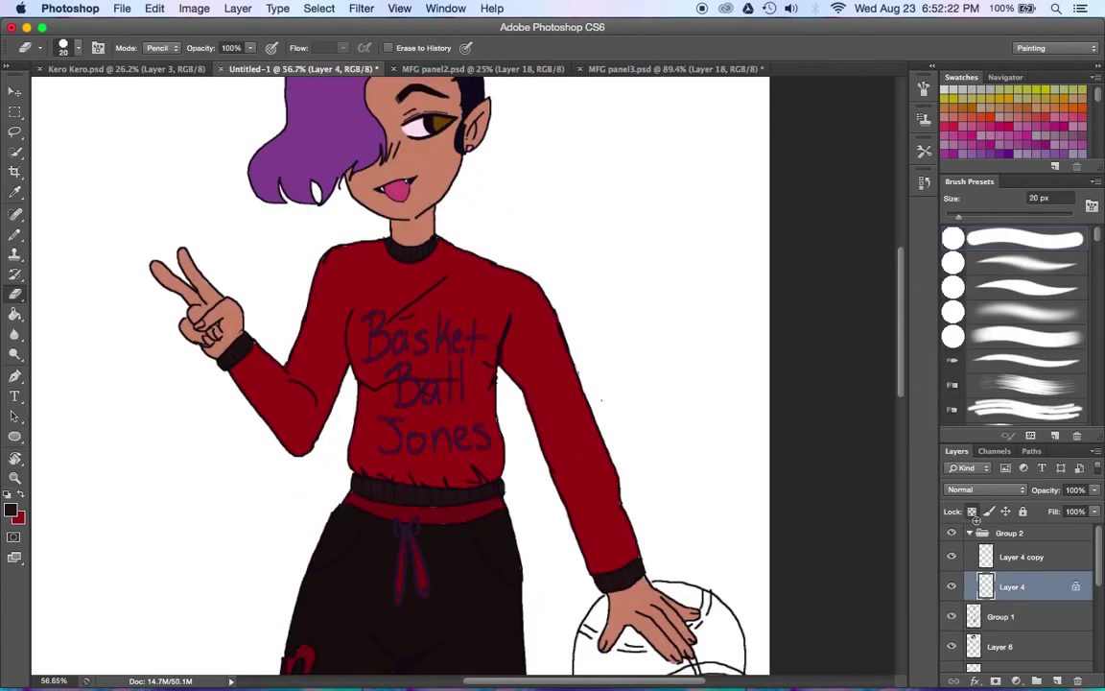
pyautogui.hotkey('ctrl', 'u')
pyautogui.moveTo(859, 217); pyautogui.dragTo(834, 217)
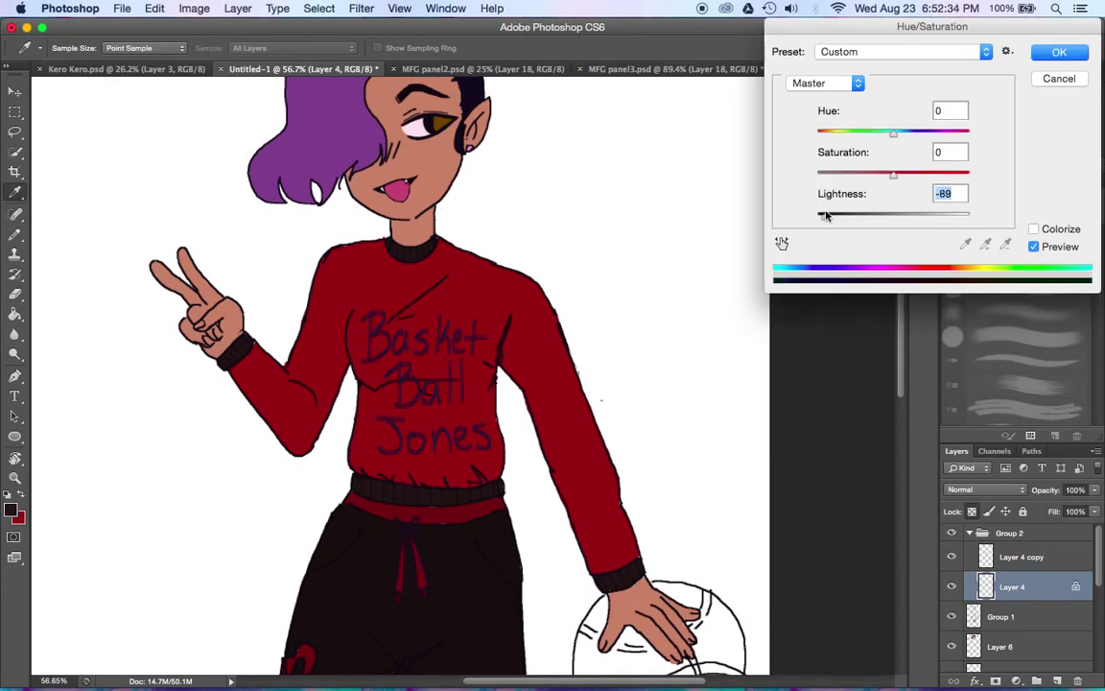
pyautogui.press('Return')
# Cycle Layer 4 copy's blend modes until the Basket Ball Jones lettering looks light.
pyautogui.click(1016, 556)
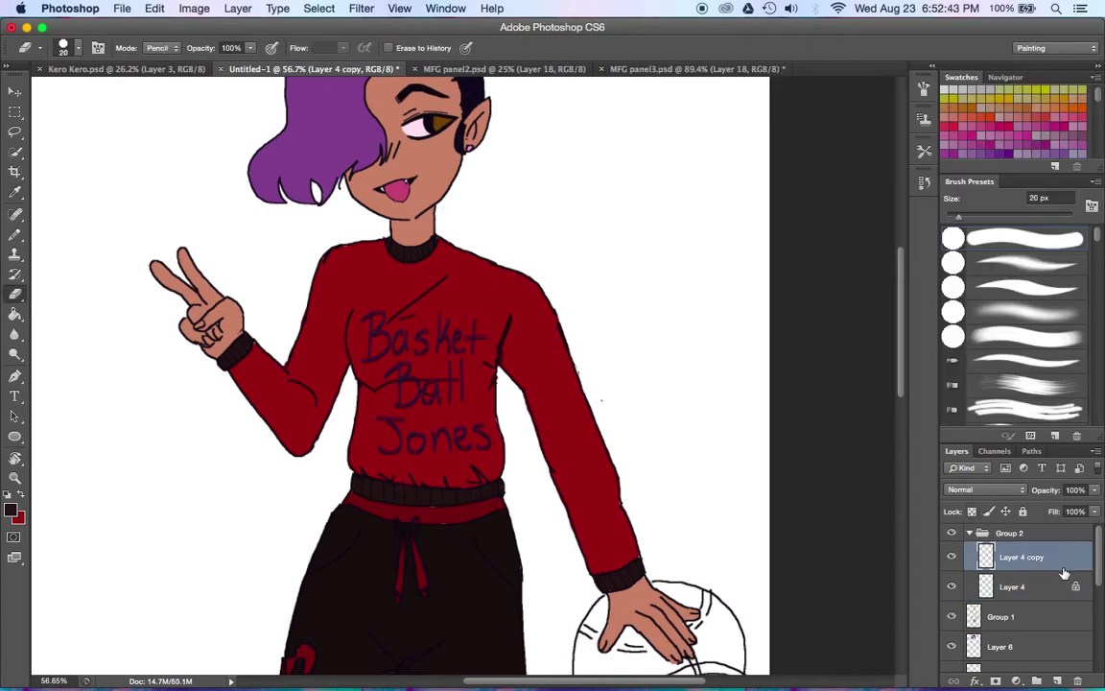
pyautogui.click(986, 489)
pyautogui.click(986, 491)
pyautogui.click(980, 499)
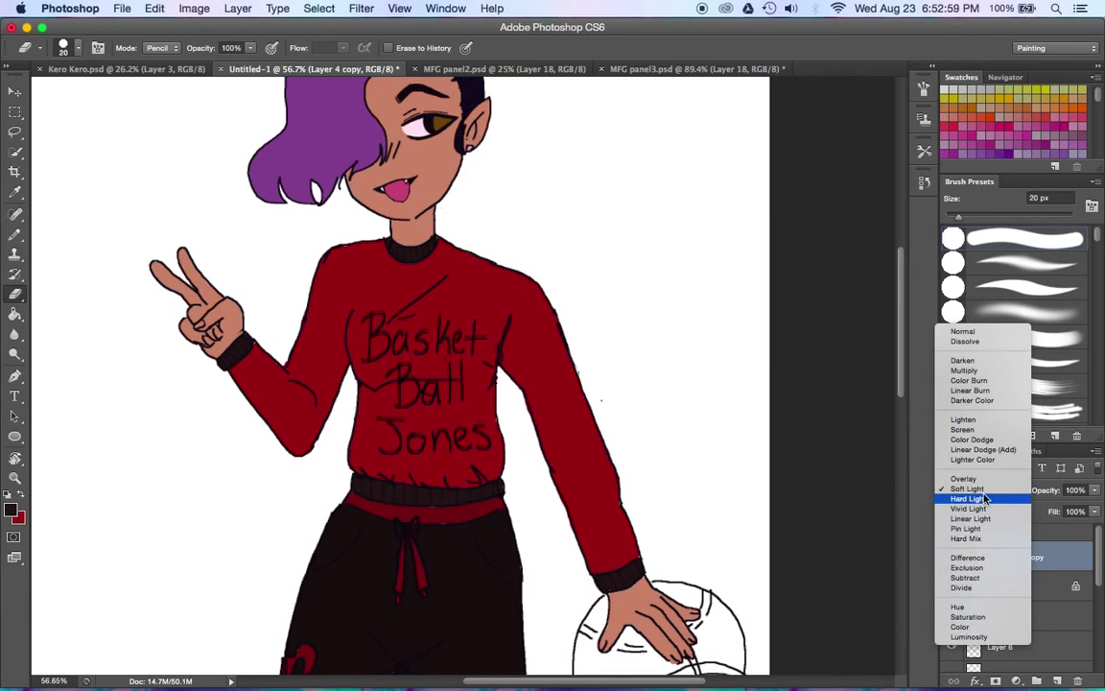
pyautogui.click(980, 499)
pyautogui.click(980, 499)
pyautogui.click(980, 490)
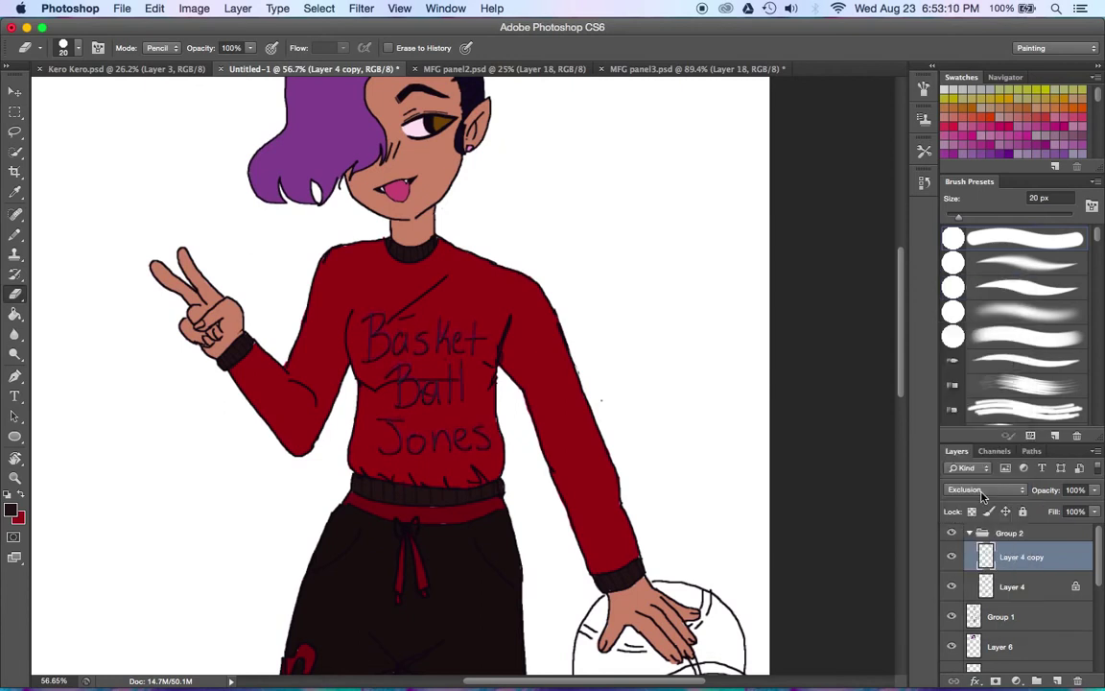
pyautogui.click(977, 490)
pyautogui.click(964, 488)
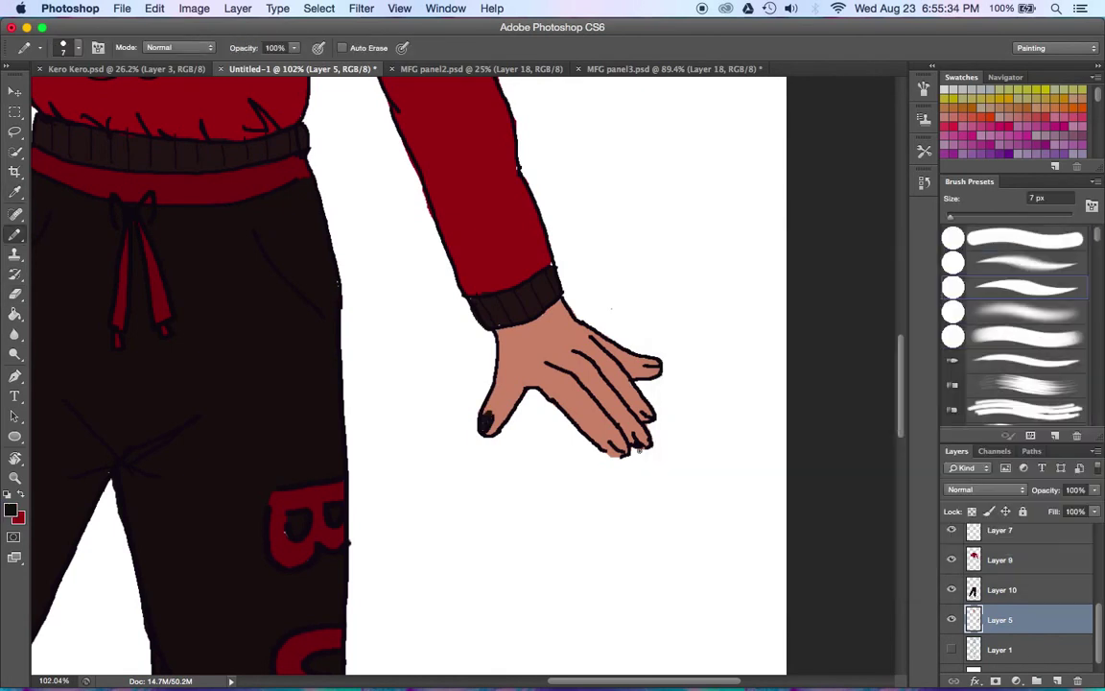
# Paint a black fingernail on the hand and zoom out to the whole figure.
pyautogui.moveTo(612, 443); pyautogui.dragTo(628, 440)
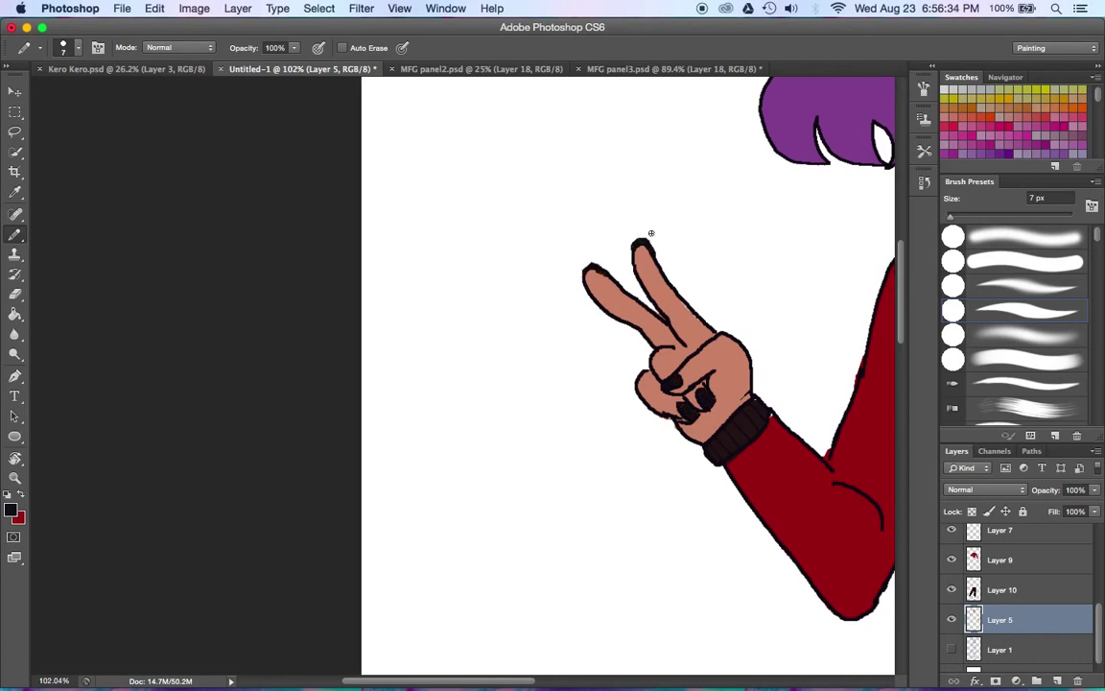
pyautogui.press('z')
pyautogui.keyDown('alt'); pyautogui.click(444, 518); pyautogui.keyUp('alt')
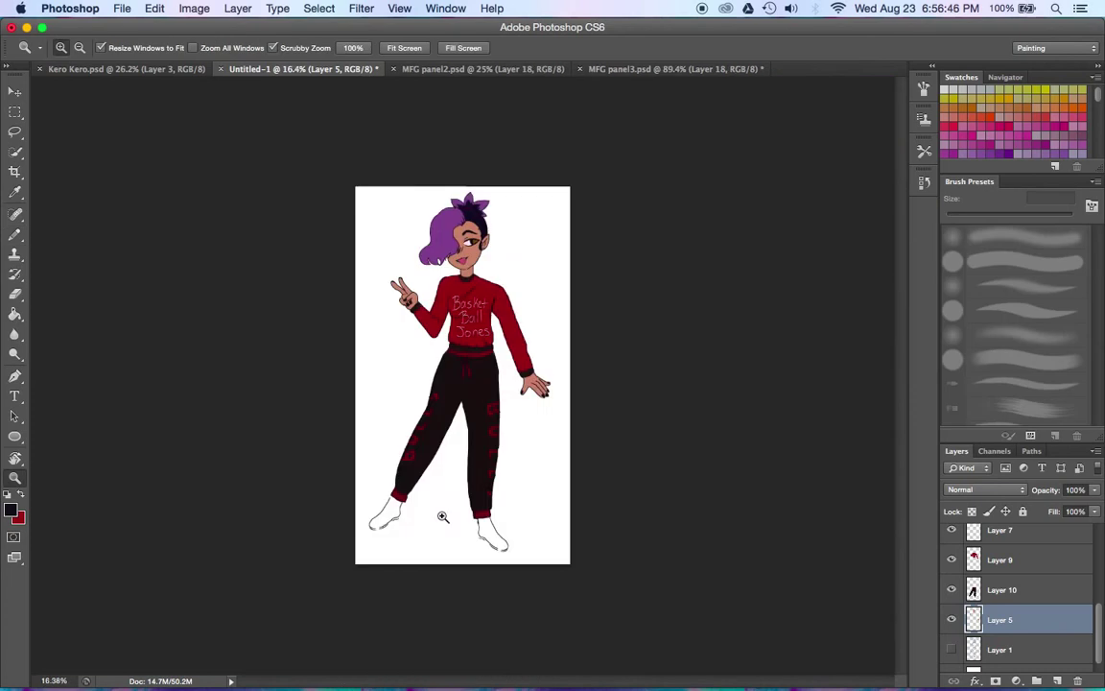
pyautogui.scroll(5, 953, 562)
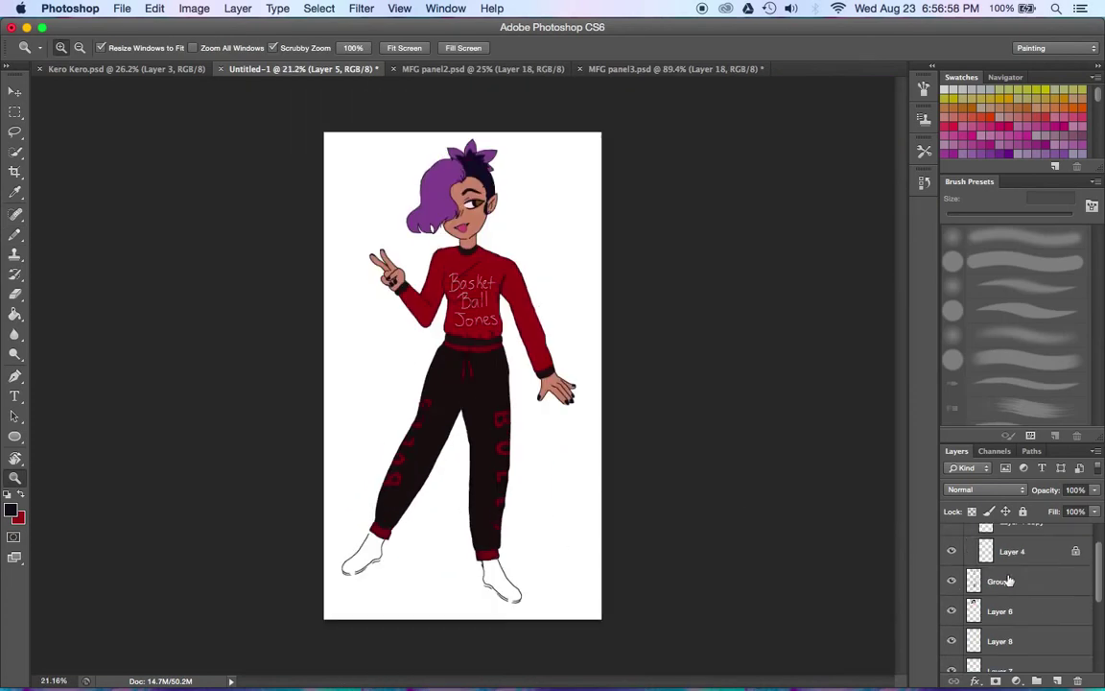
# Select Layer 6 through Layer 5 and group them into Group 3 with Ctrl+G.
pyautogui.click(1051, 532)
pyautogui.scroll(-2, 1093, 585)
pyautogui.click(1055, 589)
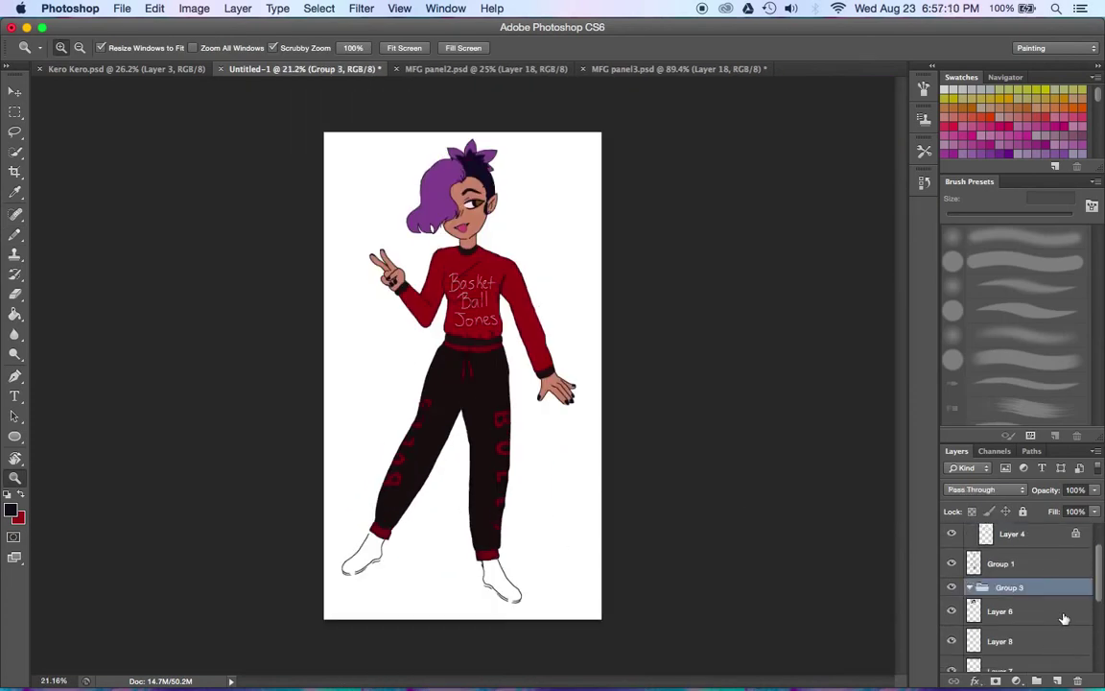
pyautogui.scroll(-3, 1064, 604)
pyautogui.press('h')
pyautogui.click(1078, 601)
pyautogui.hotkey('ctrl', 'g')
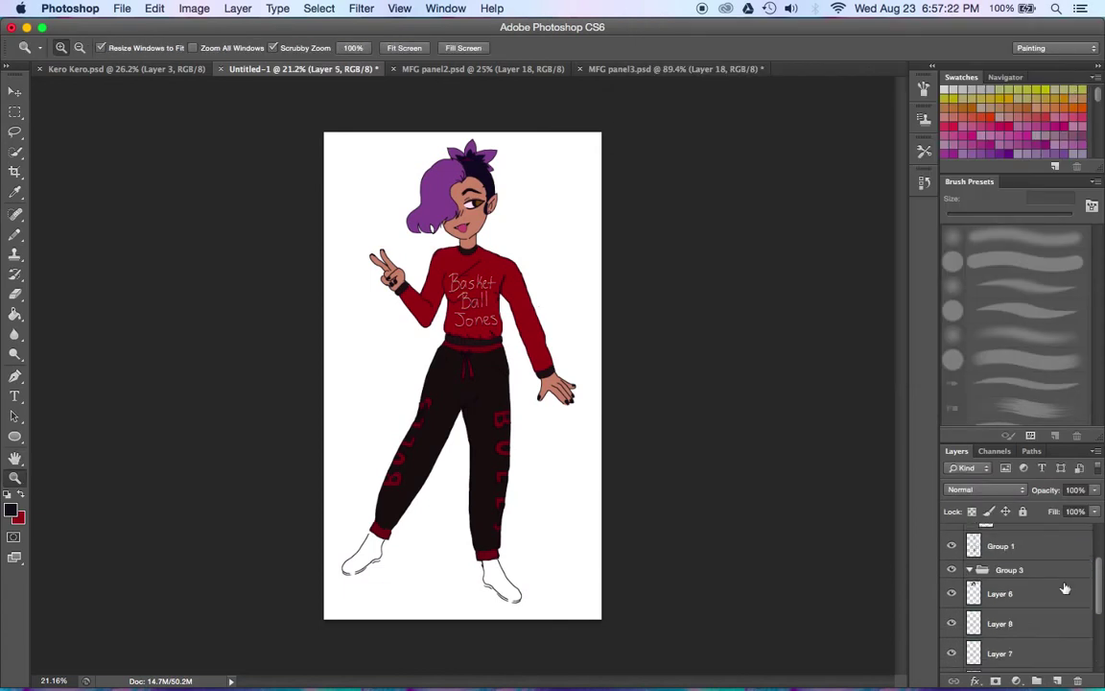
# Add a new empty layer and set the foreground colour to a muted pink.
pyautogui.click(1058, 680)
pyautogui.click(11, 510)
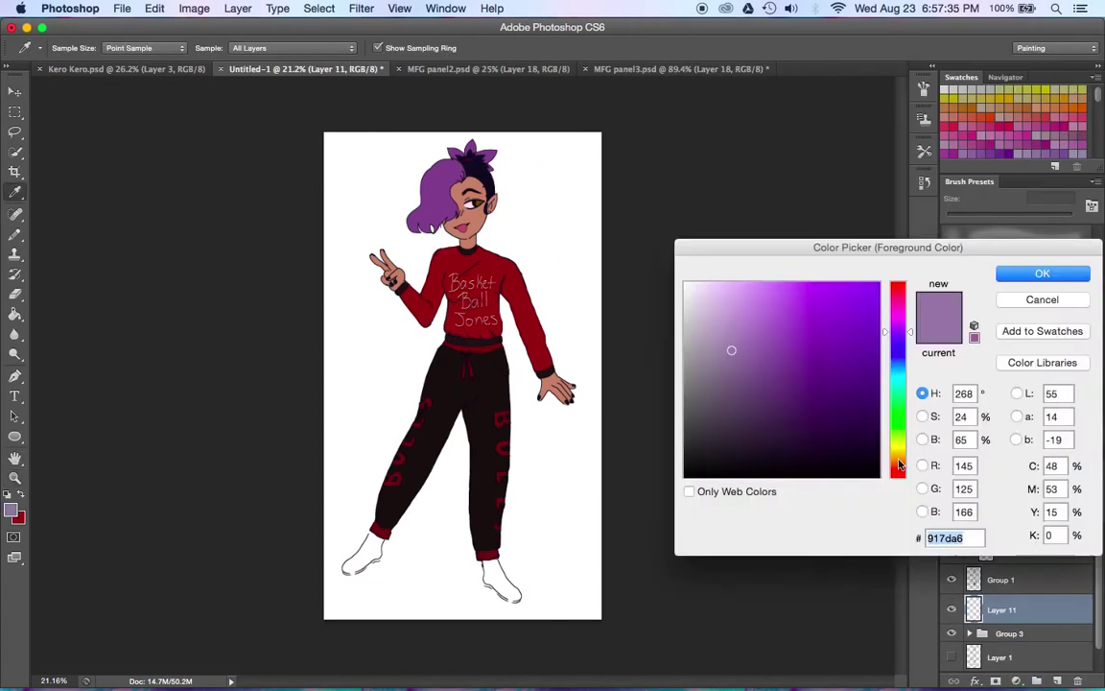
pyautogui.click(725, 320)
pyautogui.click(1055, 271)
pyautogui.click(439, 182)
# Draw pink shading strokes across the sweater chest with the Pencil tool.
pyautogui.press('b')
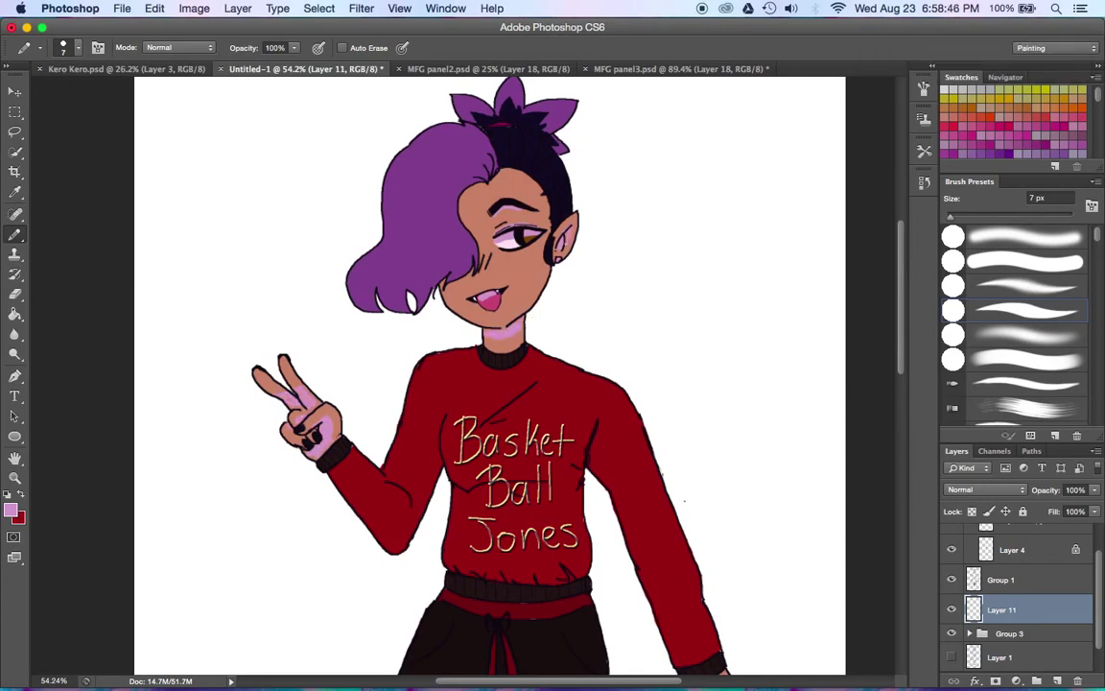
pyautogui.scroll(-3, 490, 374)
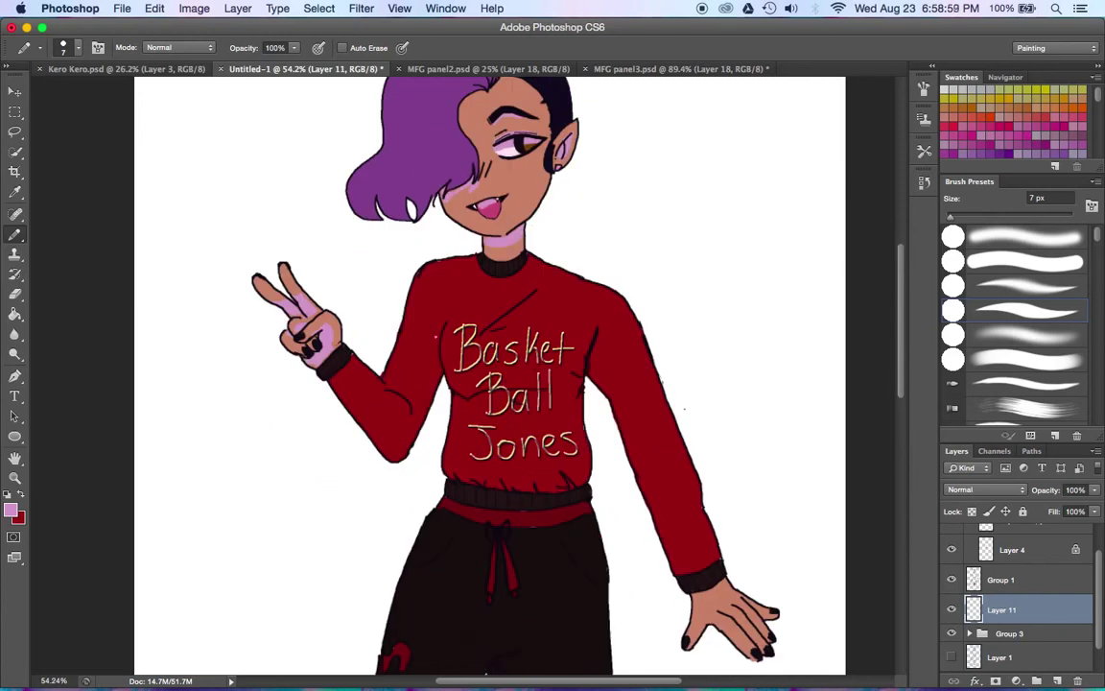
pyautogui.moveTo(384, 382)
pyautogui.mouseDown()
pyautogui.moveTo(422, 395)
pyautogui.moveTo(417, 410)
pyautogui.moveTo(561, 390)
pyautogui.mouseUp()
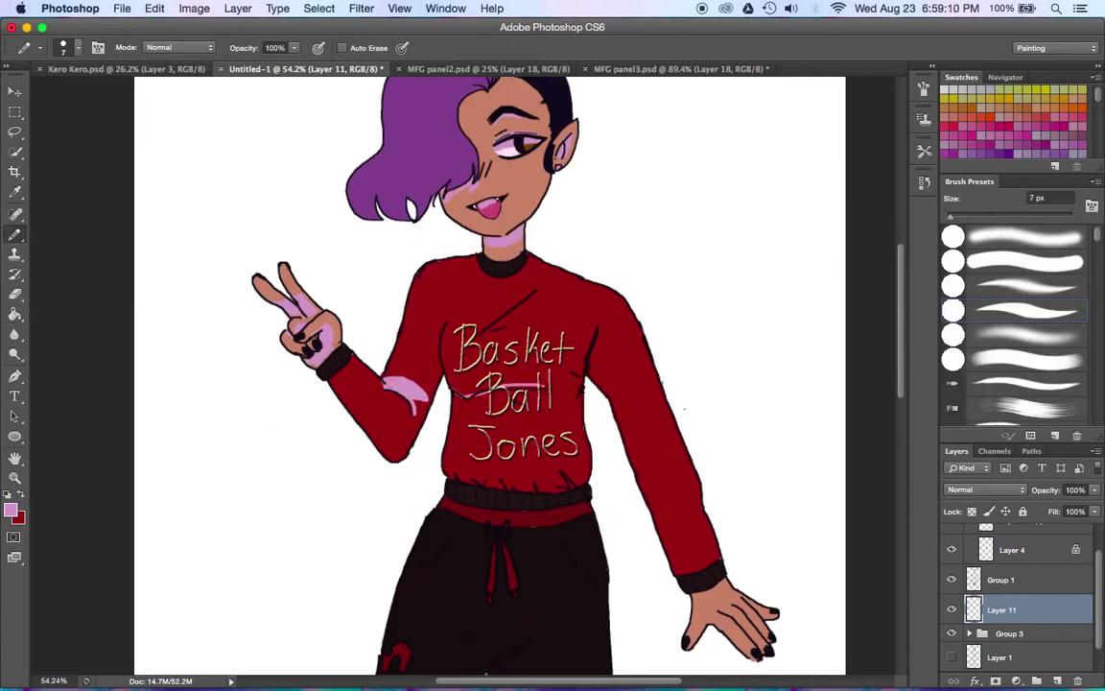
pyautogui.moveTo(466, 338); pyautogui.dragTo(541, 292)
pyautogui.press('g')
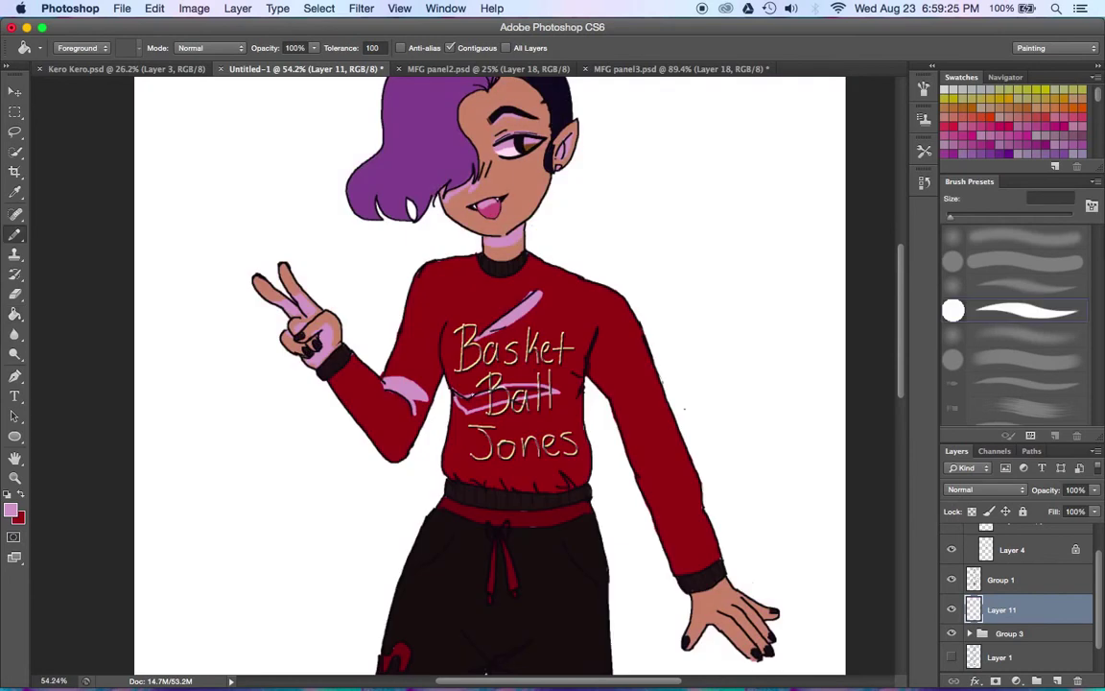
pyautogui.press('b')
# Shade the right sleeve, around the lettering, left chest and right shoulder.
pyautogui.moveTo(590, 335)
pyautogui.mouseDown()
pyautogui.moveTo(629, 480)
pyautogui.moveTo(705, 527)
pyautogui.mouseUp()
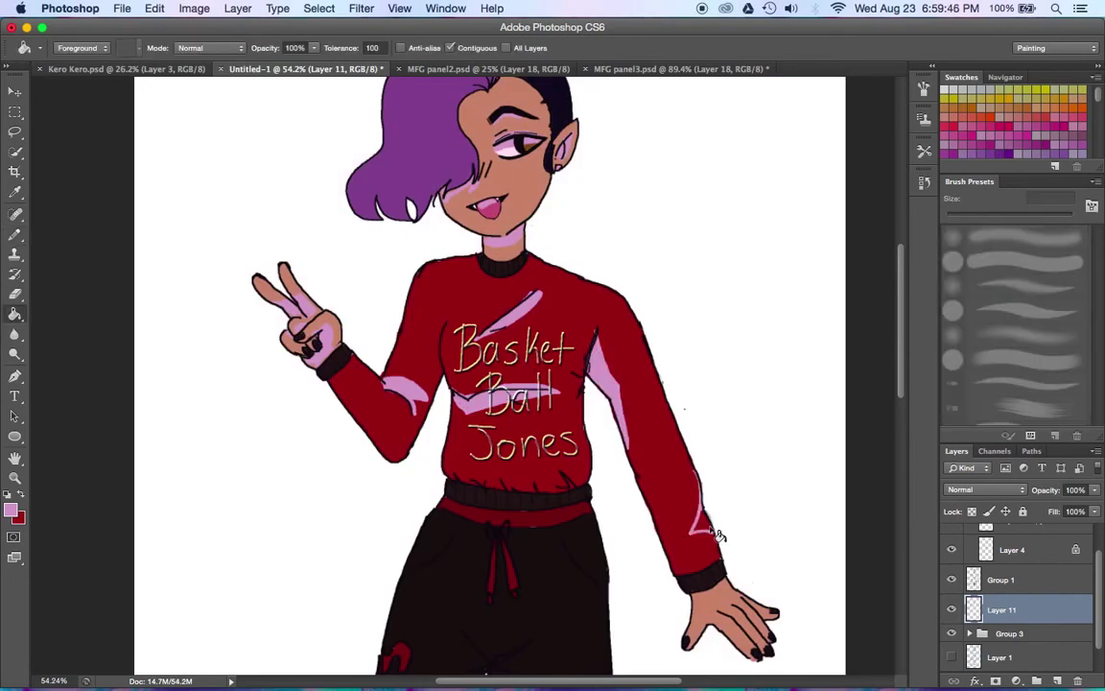
pyautogui.moveTo(585, 451); pyautogui.dragTo(554, 485)
pyautogui.moveTo(527, 332); pyautogui.dragTo(508, 380)
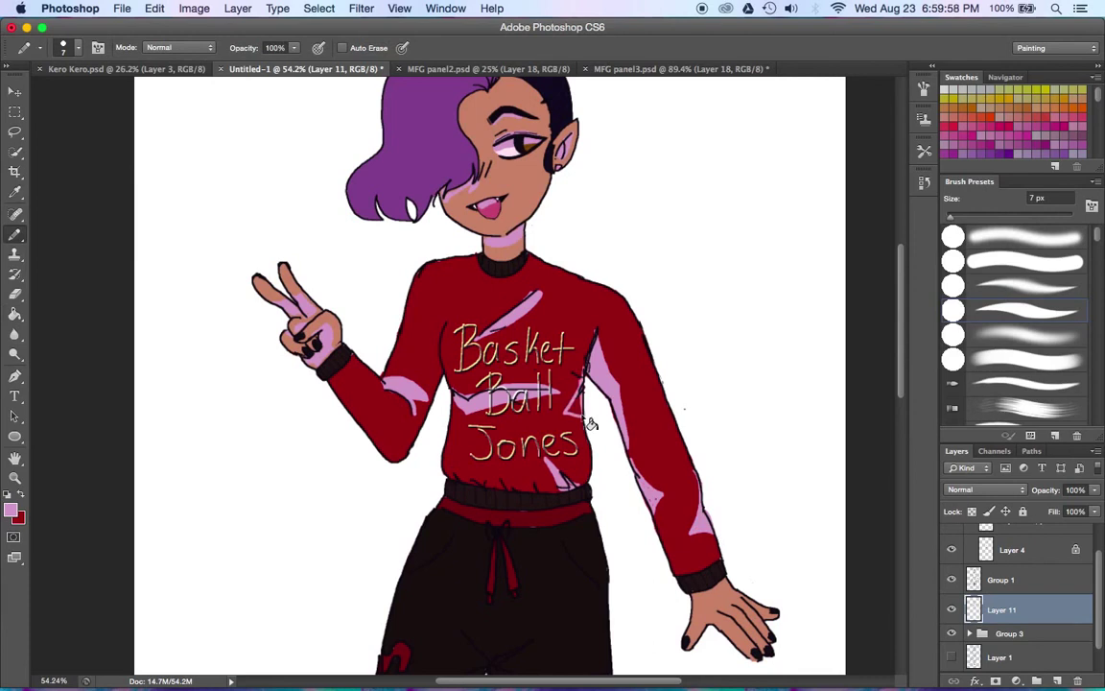
pyautogui.moveTo(468, 424); pyautogui.dragTo(432, 442)
pyautogui.moveTo(403, 275)
pyautogui.mouseDown()
pyautogui.moveTo(381, 372)
pyautogui.moveTo(386, 362)
pyautogui.mouseUp()
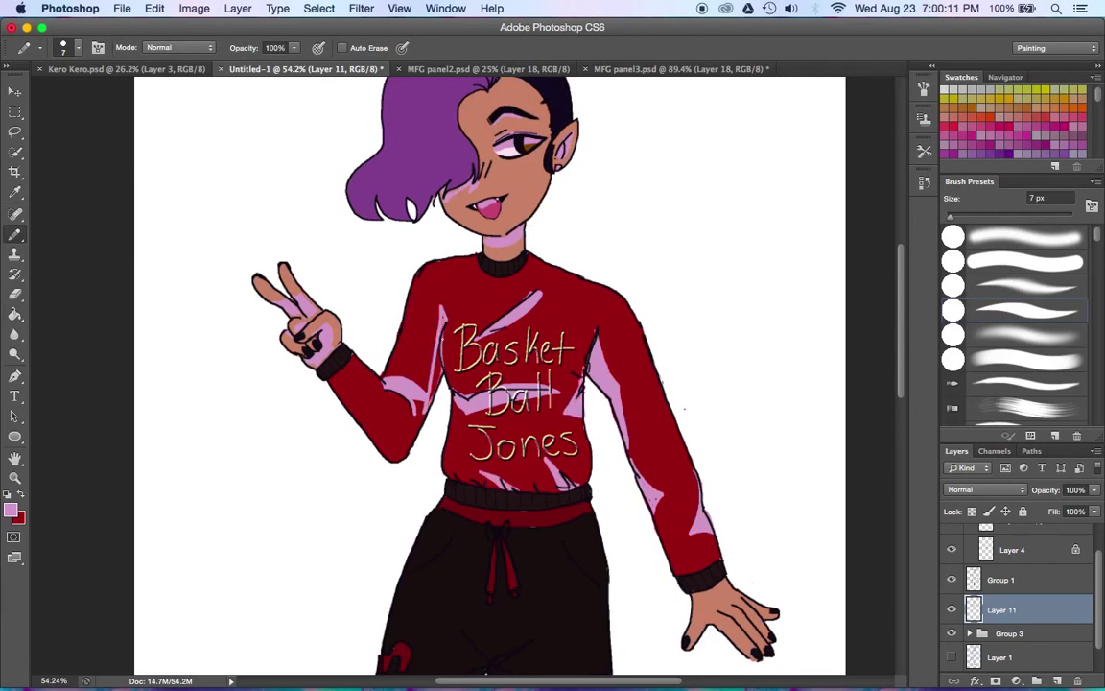
pyautogui.moveTo(580, 283); pyautogui.dragTo(560, 290)
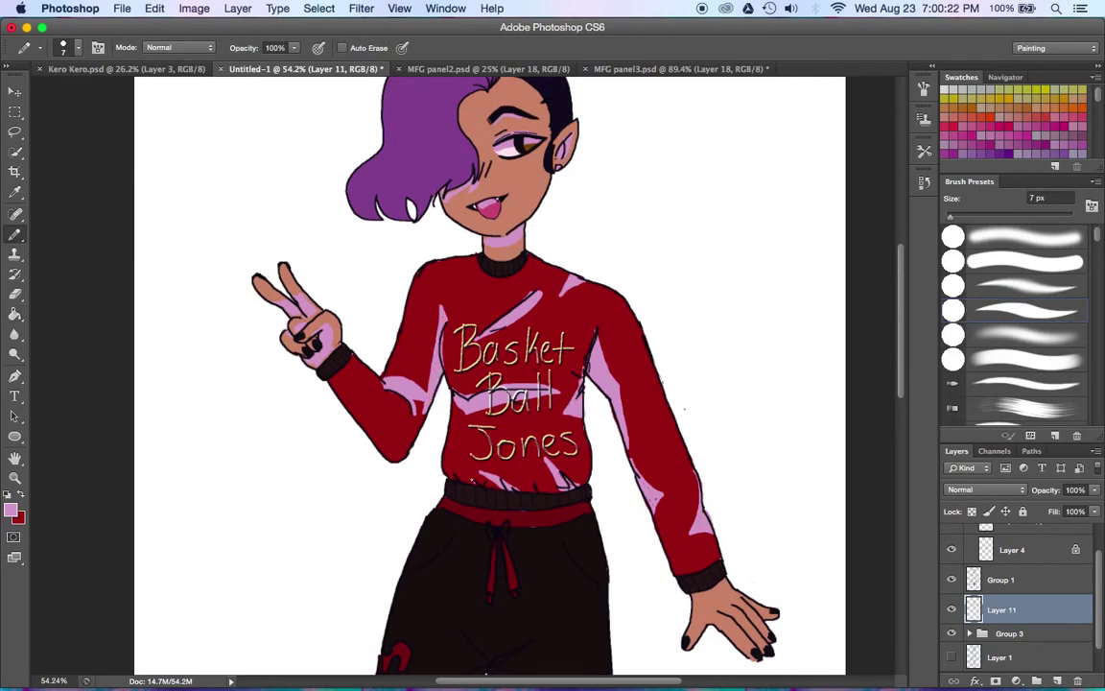
# Add pink shading on the hand below the right cuff and near the wrist cuff.
pyautogui.scroll(-3, 489, 384)
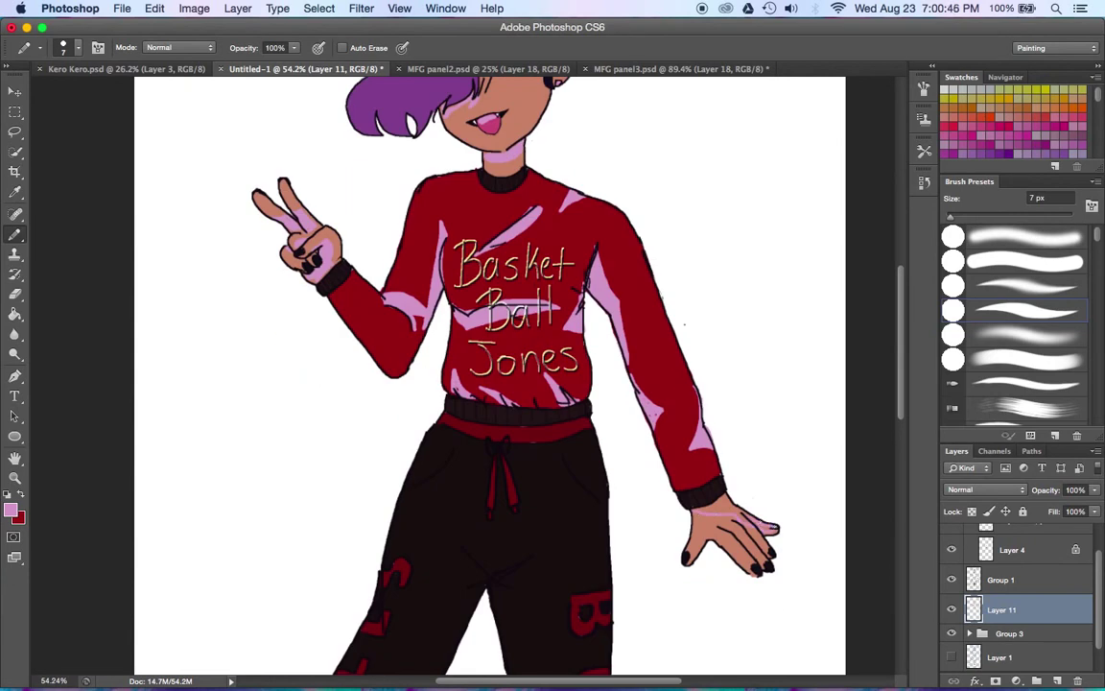
pyautogui.press('o')
pyautogui.moveTo(705, 507); pyautogui.dragTo(739, 523)
pyautogui.press('b')
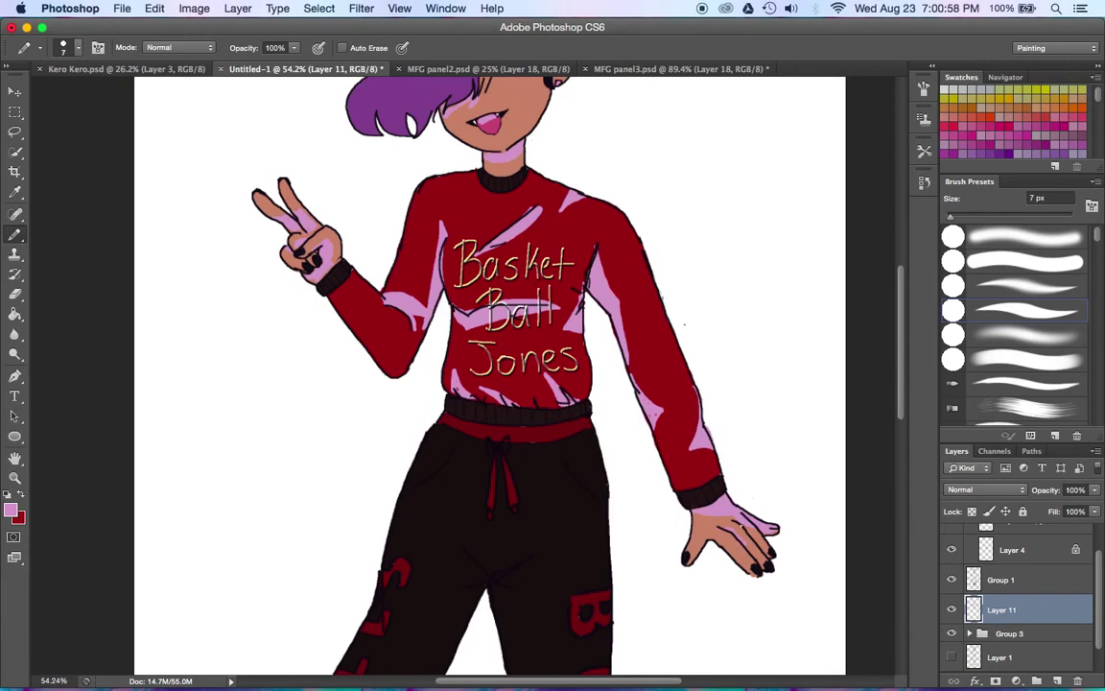
pyautogui.moveTo(684, 324); pyautogui.dragTo(786, 511)
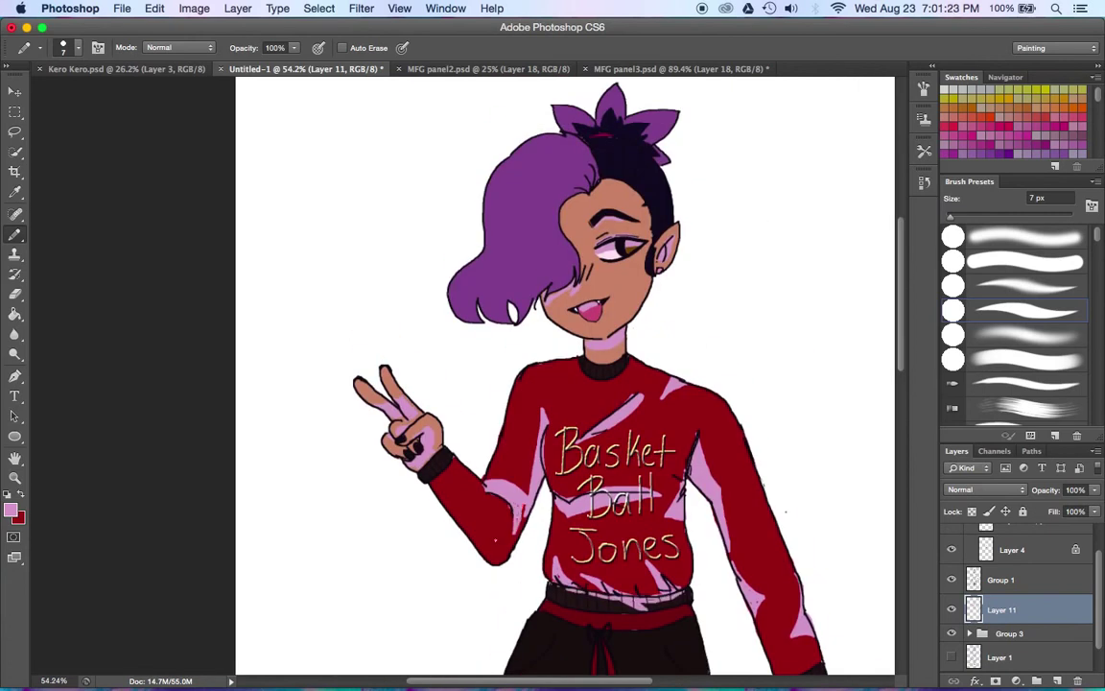
pyautogui.moveTo(448, 474); pyautogui.dragTo(465, 469)
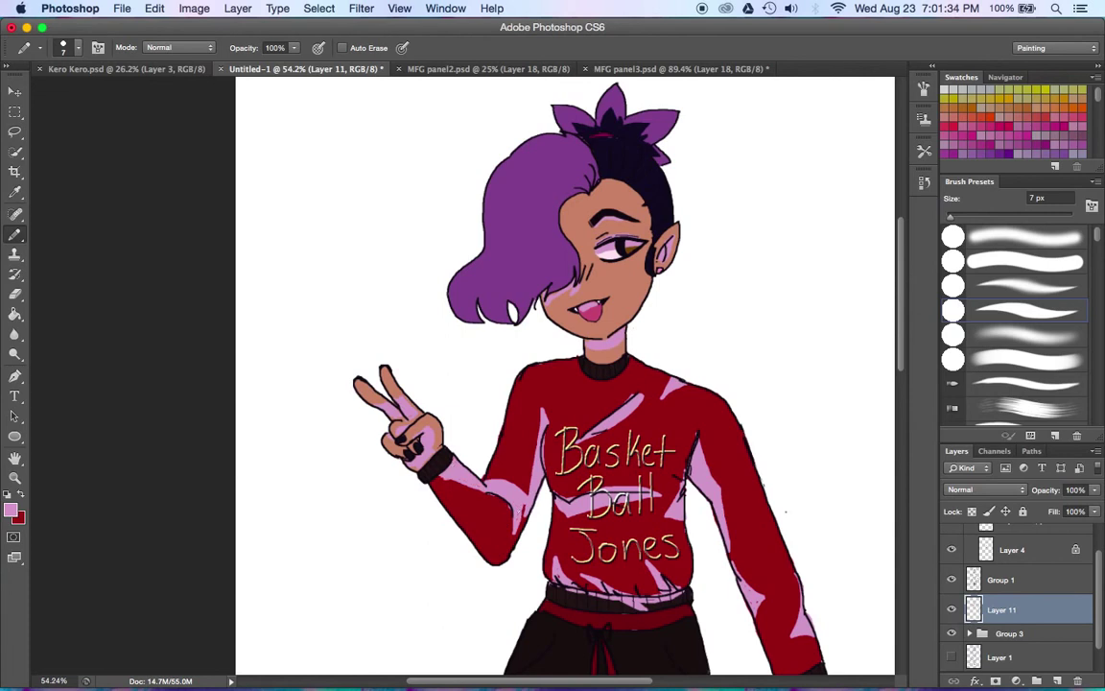
# Outline a shadow area on the right pant leg and bucket-fill it pink.
pyautogui.scroll(-2, 620, 527)
pyautogui.scroll(-8, 619, 526)
pyautogui.scroll(2, 619, 526)
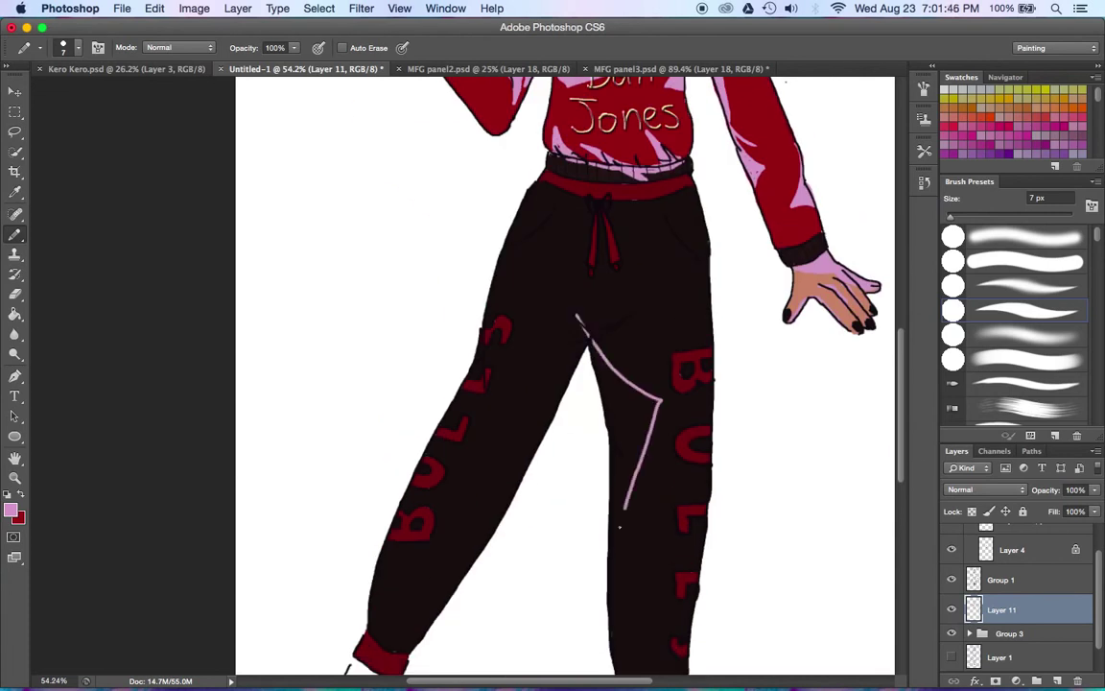
pyautogui.moveTo(624, 506); pyautogui.dragTo(611, 568)
pyautogui.press('g')
pyautogui.click(646, 468)
# Zoom out and draw pink shading edges along both pant legs.
pyautogui.press('b')
pyautogui.press('z')
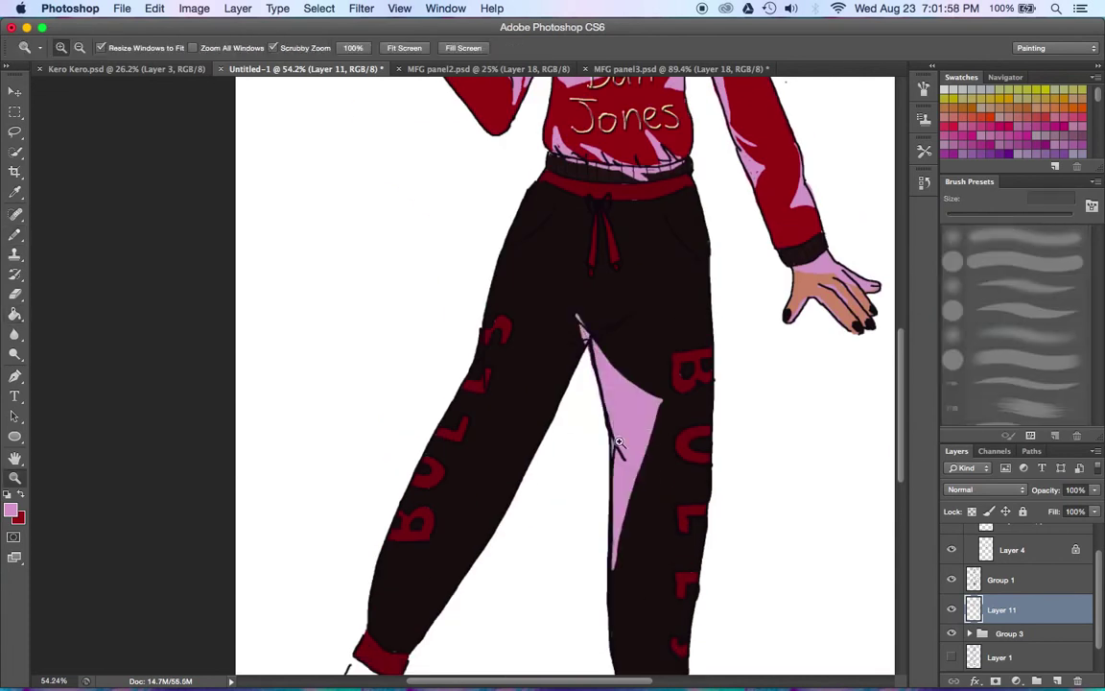
pyautogui.moveTo(619, 442); pyautogui.dragTo(576, 441)
pyautogui.press('b')
pyautogui.moveTo(669, 614); pyautogui.dragTo(688, 463)
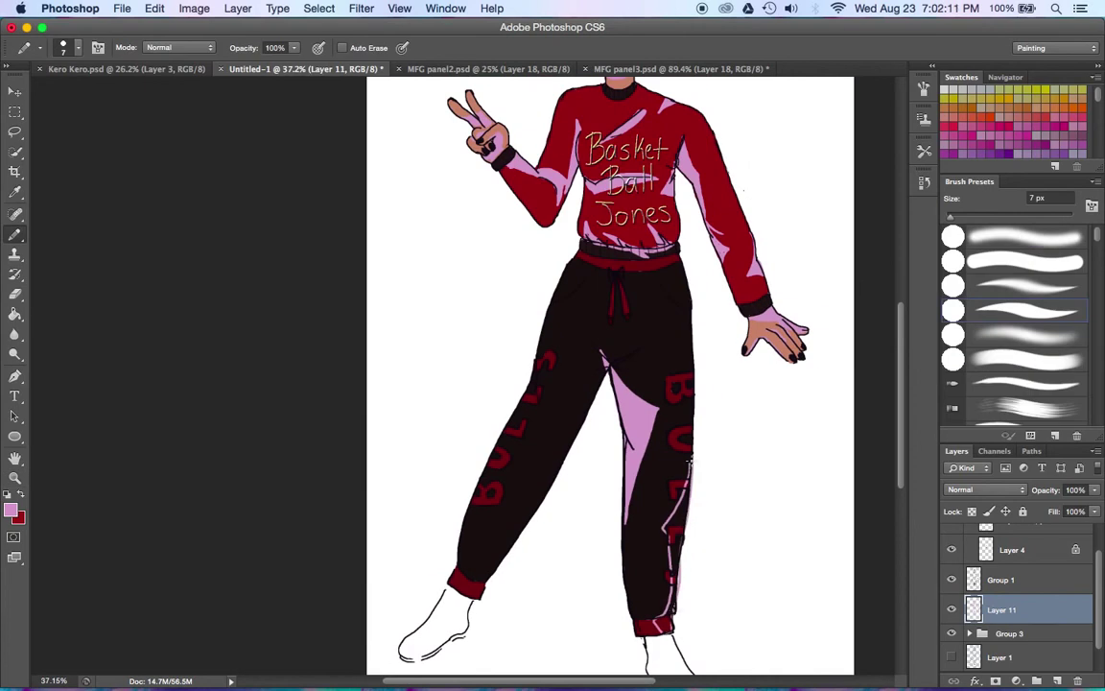
pyautogui.moveTo(543, 353); pyautogui.dragTo(465, 581)
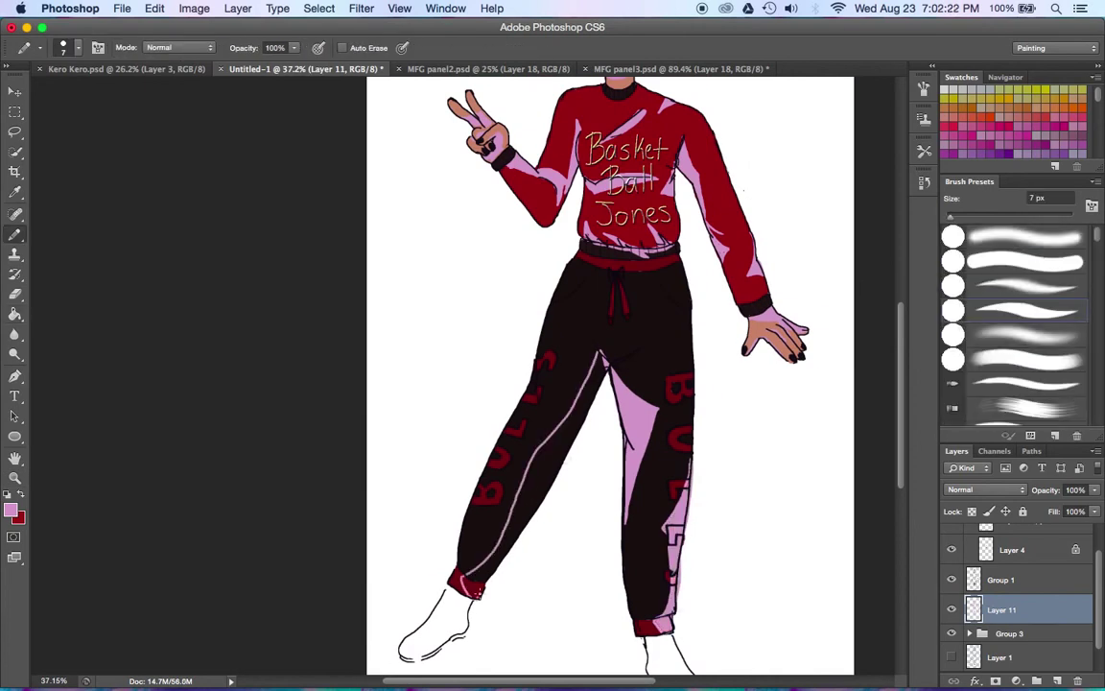
# Try filling the left pant leg, undo the canvas-wide flood, and zoom out.
pyautogui.press('g')
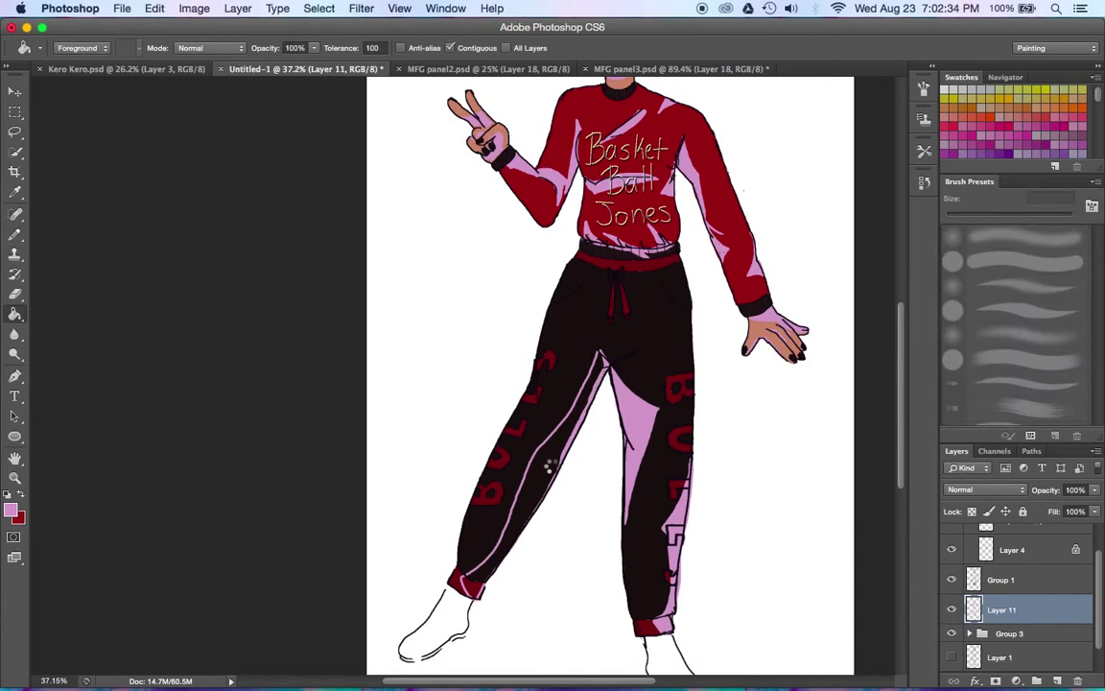
pyautogui.click(550, 467)
pyautogui.hotkey('ctrl', 'z')
pyautogui.press('b')
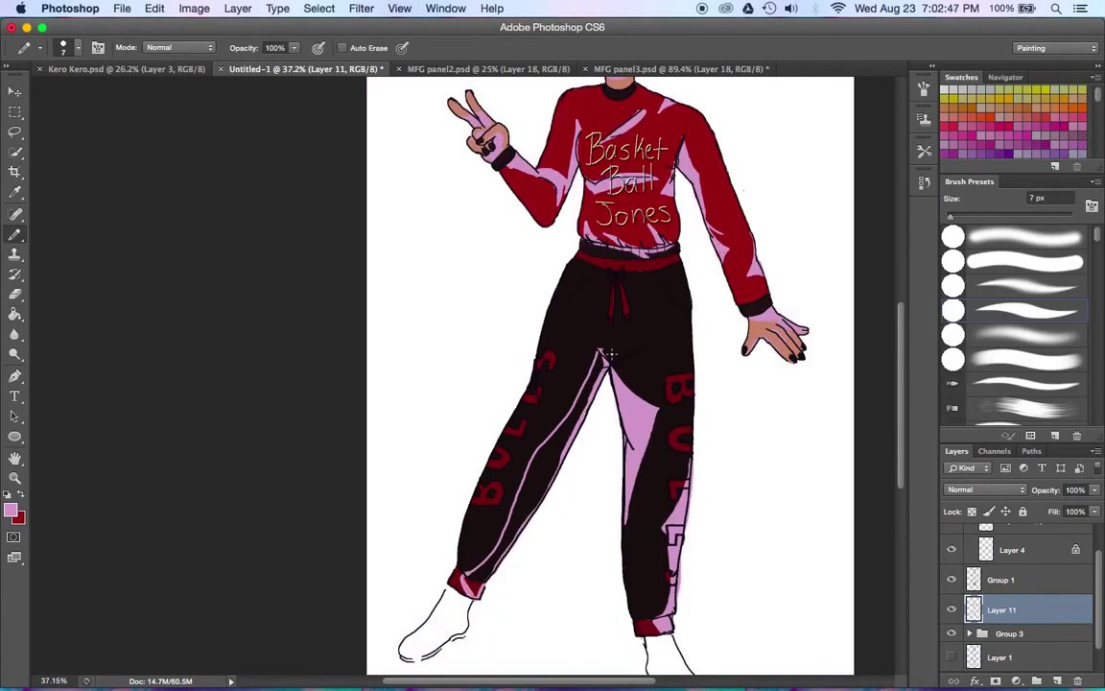
pyautogui.moveTo(610, 356); pyautogui.dragTo(498, 352)
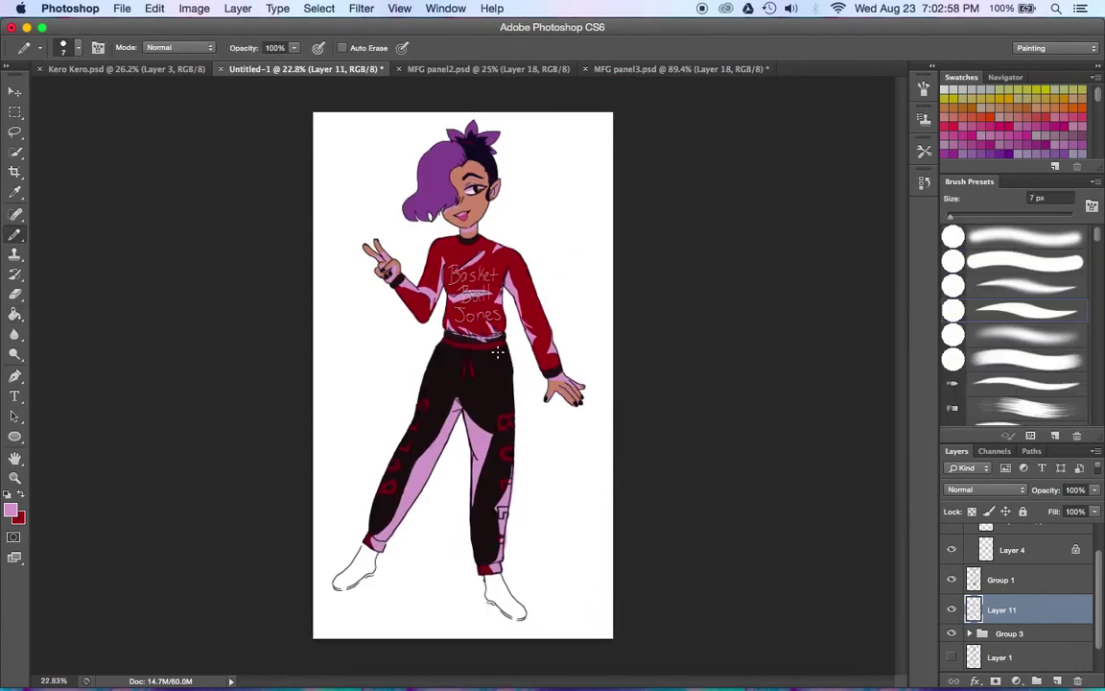
# Set Layer 11's blend mode to Multiply.
pyautogui.click(985, 489)
pyautogui.click(964, 514)
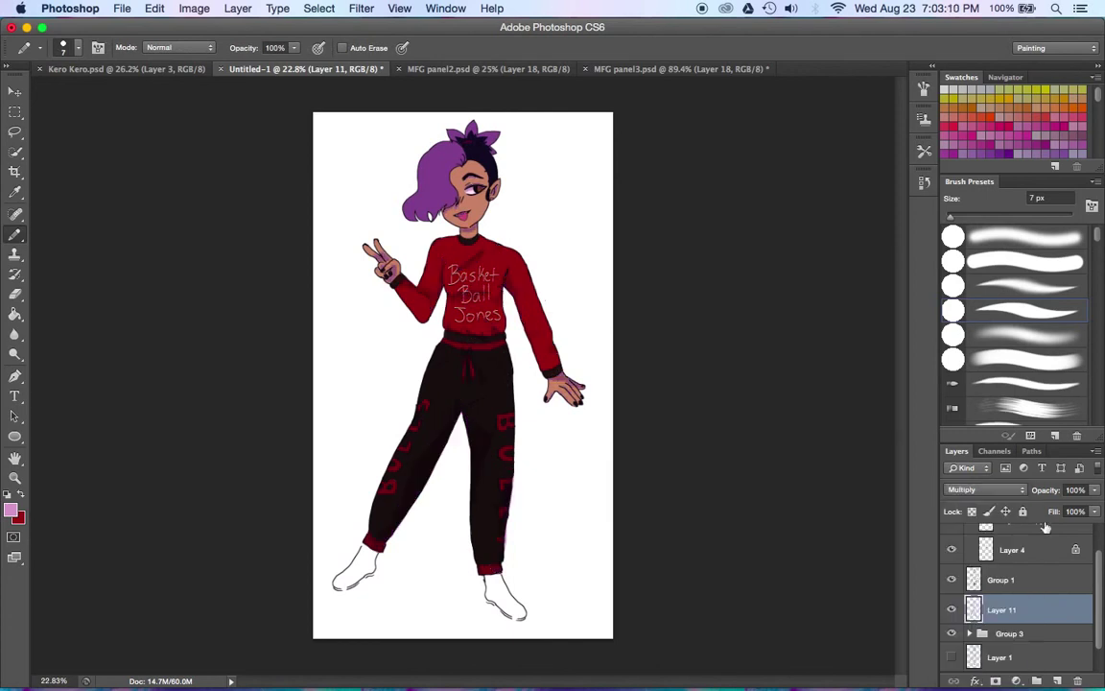
pyautogui.click(988, 491)
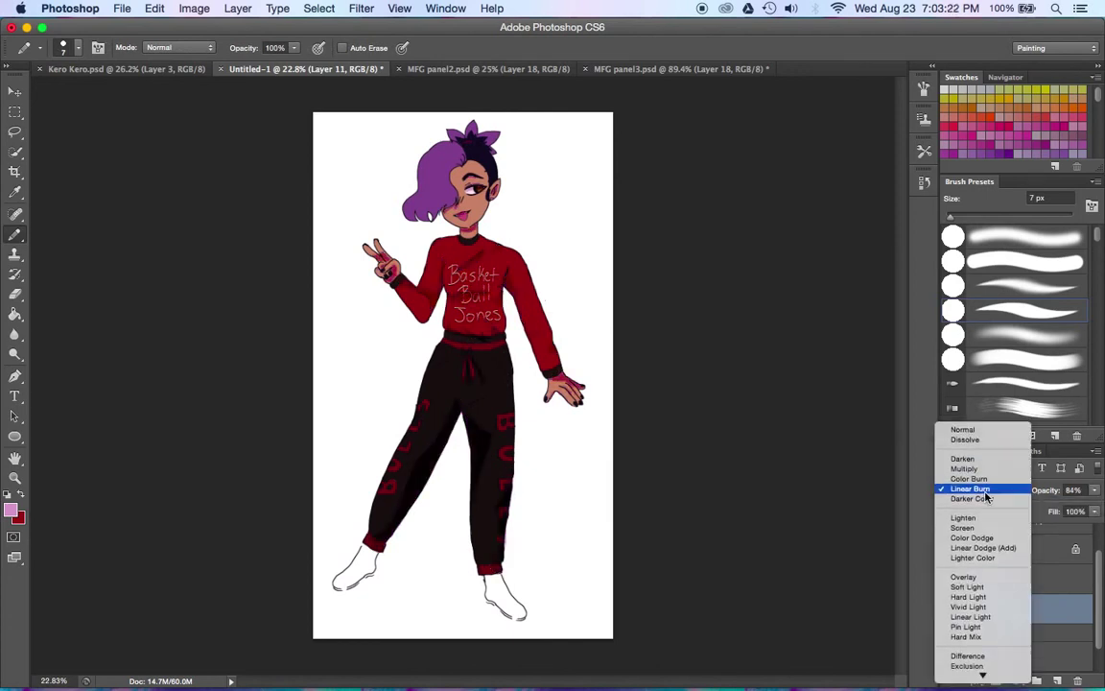
pyautogui.click(988, 493)
pyautogui.click(987, 493)
pyautogui.click(964, 439)
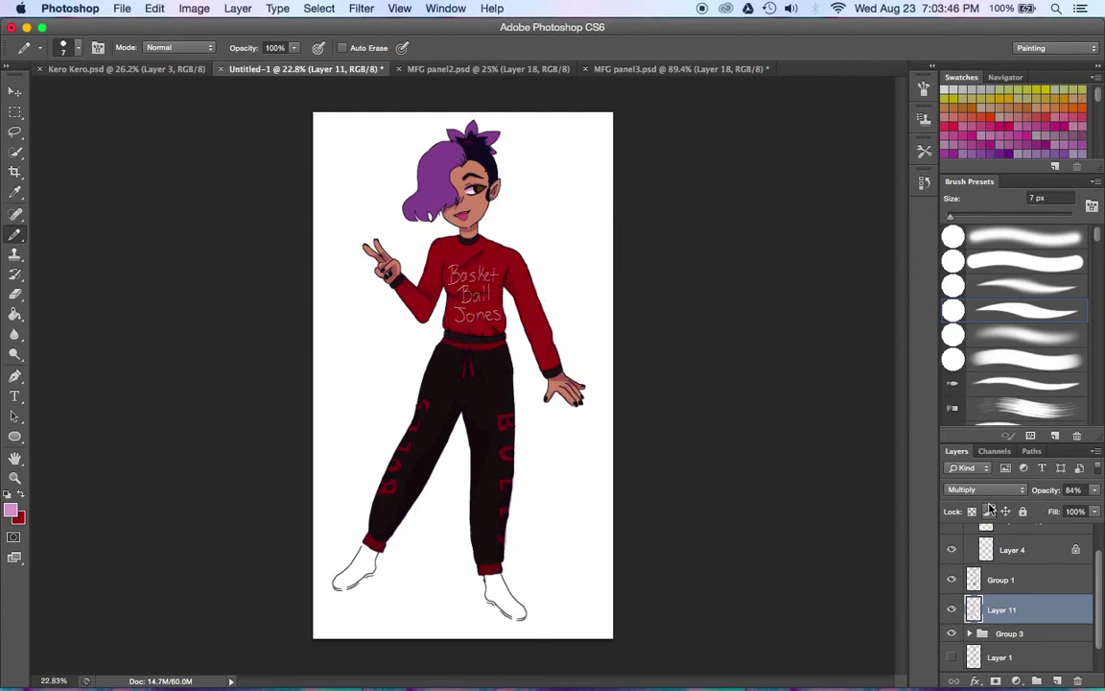
# Zoom out on the figure and set the shading layer's opacity to 84%.
pyautogui.press('z')
pyautogui.moveTo(575, 230); pyautogui.dragTo(550, 230)
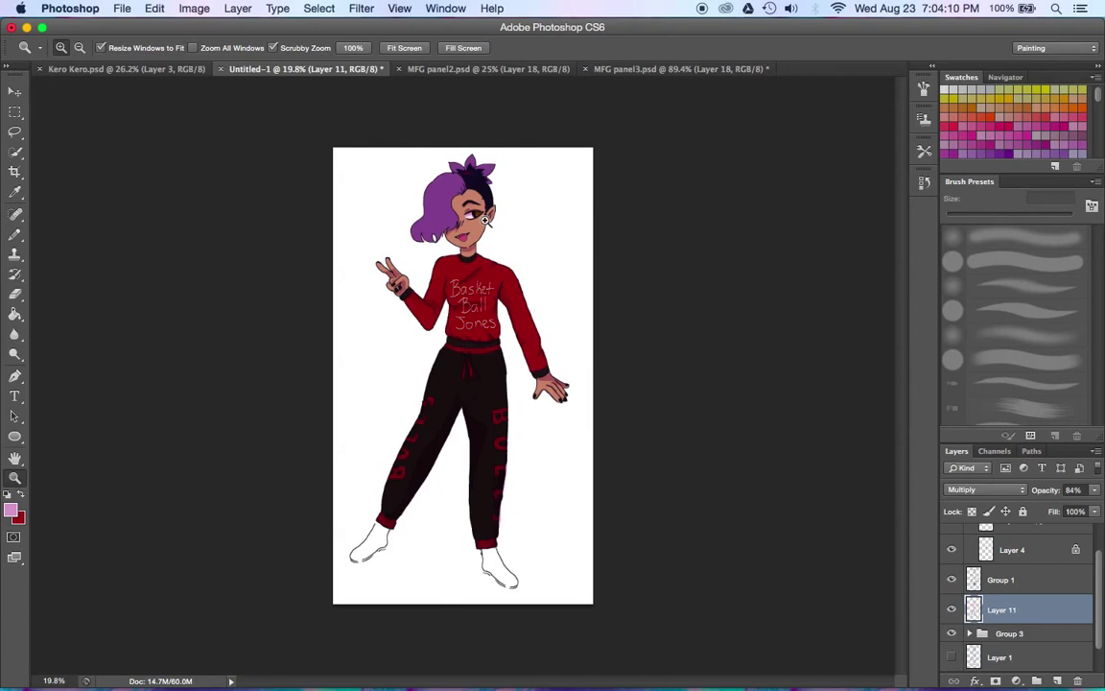
pyautogui.moveTo(485, 221); pyautogui.dragTo(508, 221)
pyautogui.scroll(1, 1098, 572)
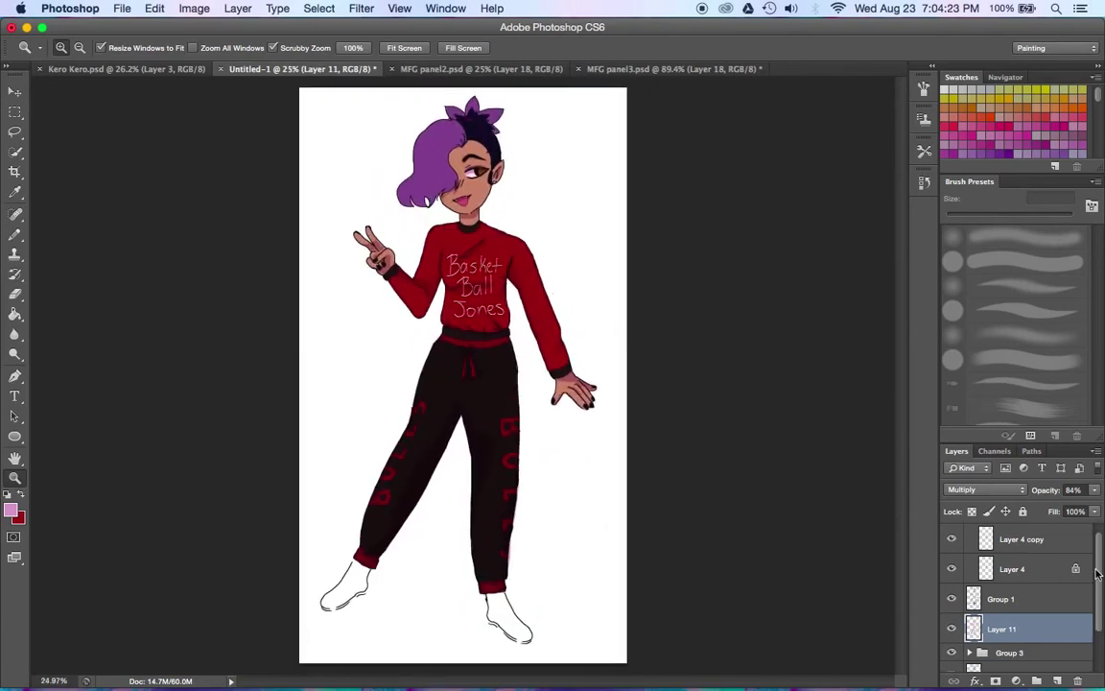
pyautogui.moveTo(1098, 572); pyautogui.dragTo(1098, 564)
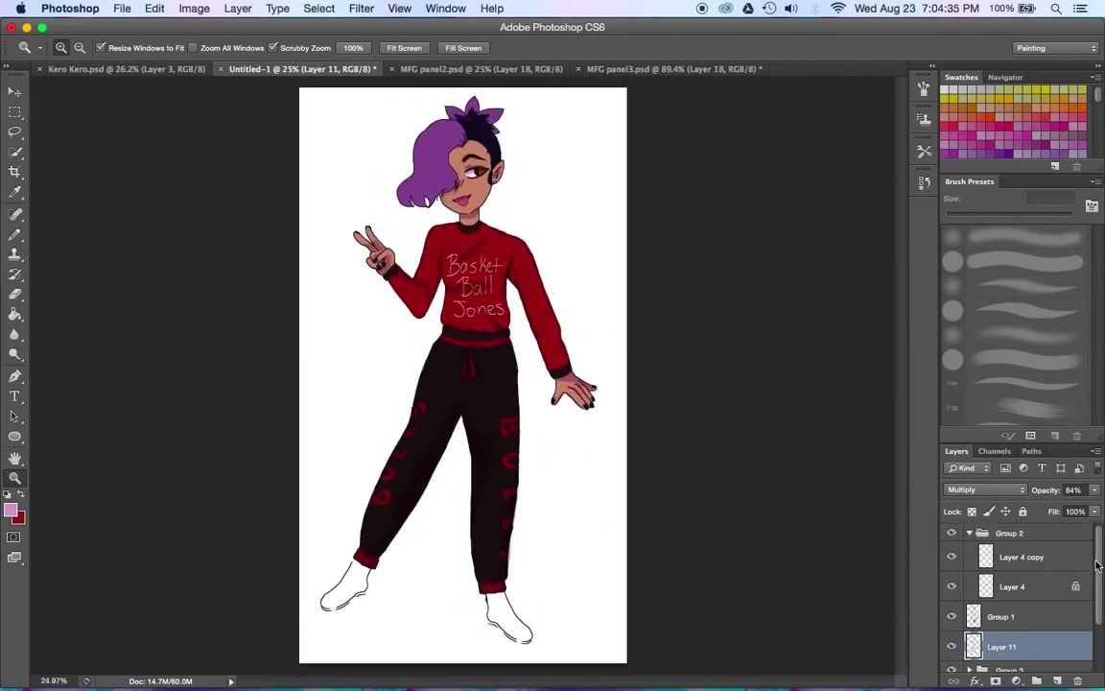